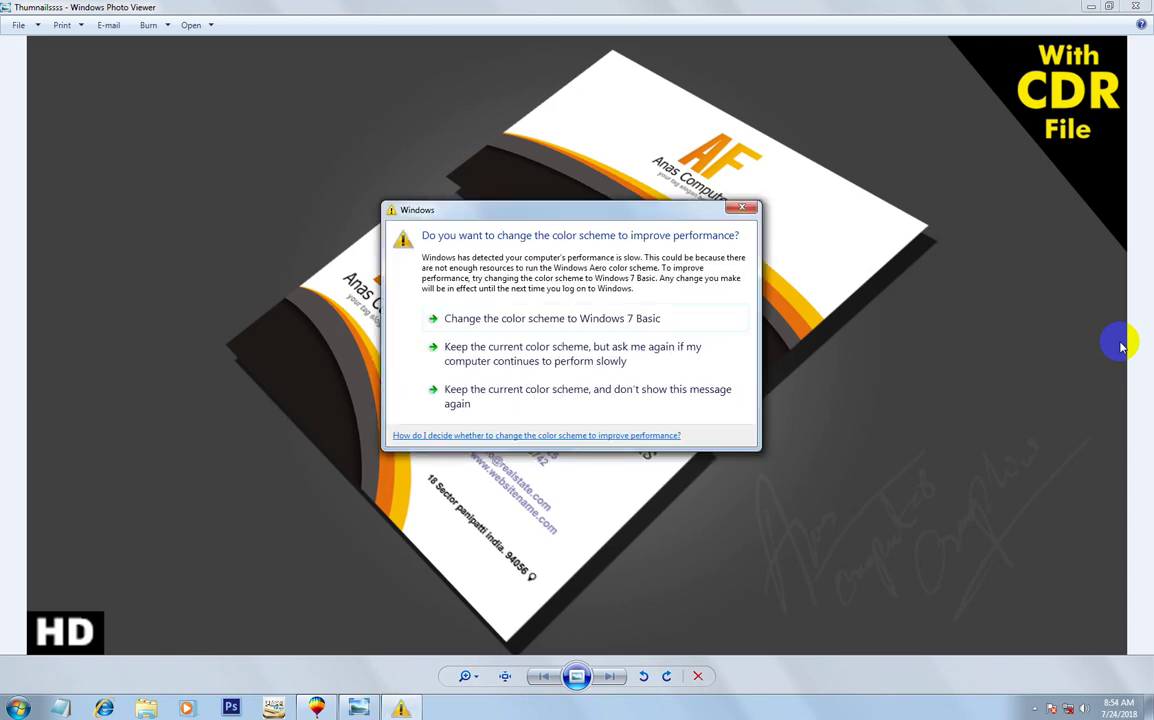
Move the color-scheme warning behind Photo Viewer to reveal the finished front-and-back card mockup.
{"action": "left_click", "coordinate": [685, 5]}
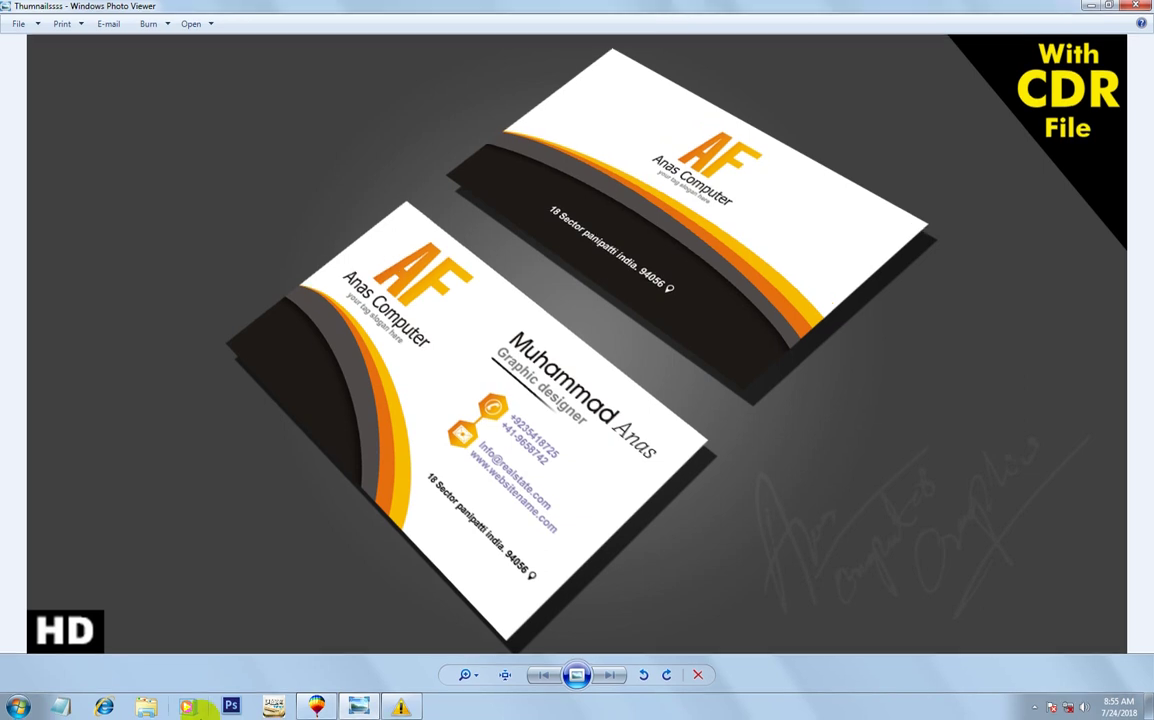
Switch to the CorelDRAW design file and zoom to the two finished business cards.
{"action": "left_click", "coordinate": [316, 708]}
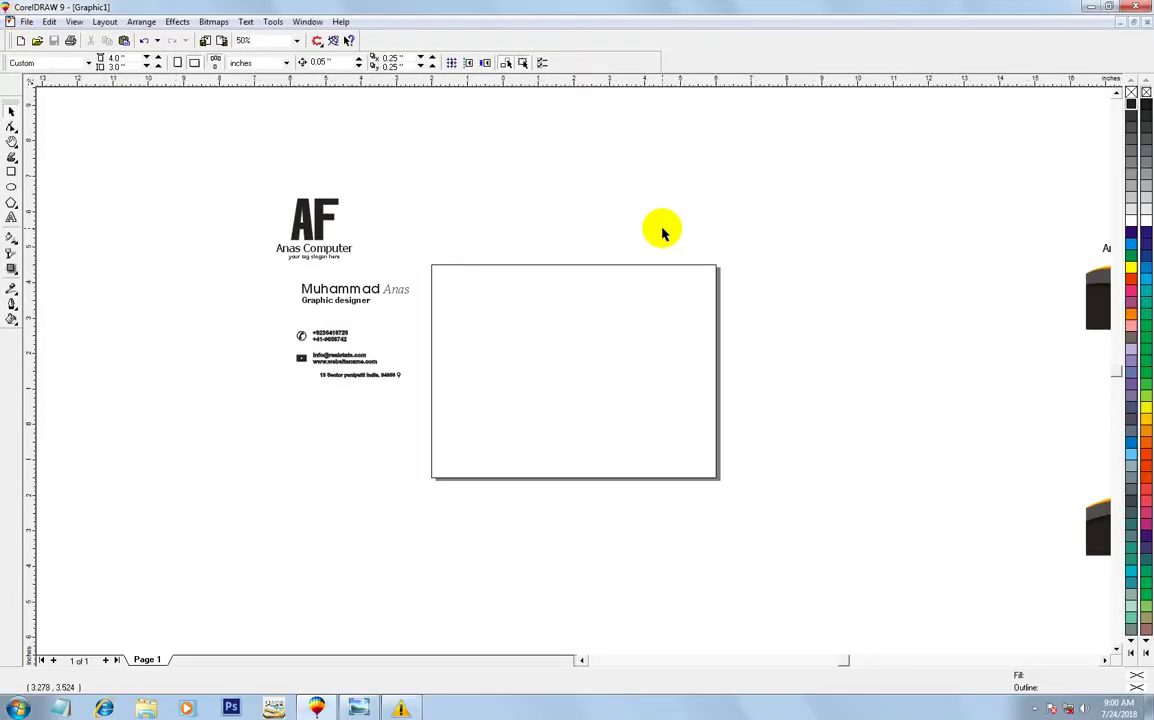
{"action": "right_click", "coordinate": [800, 320]}
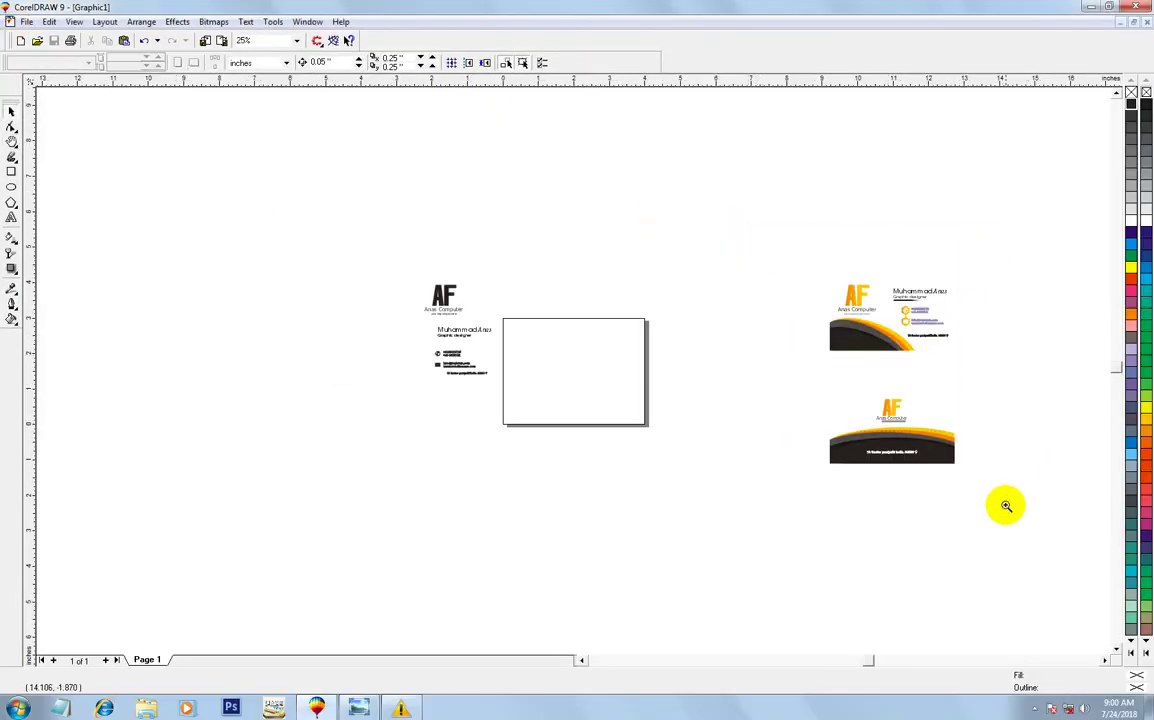
{"action": "left_click", "coordinate": [703, 283]}
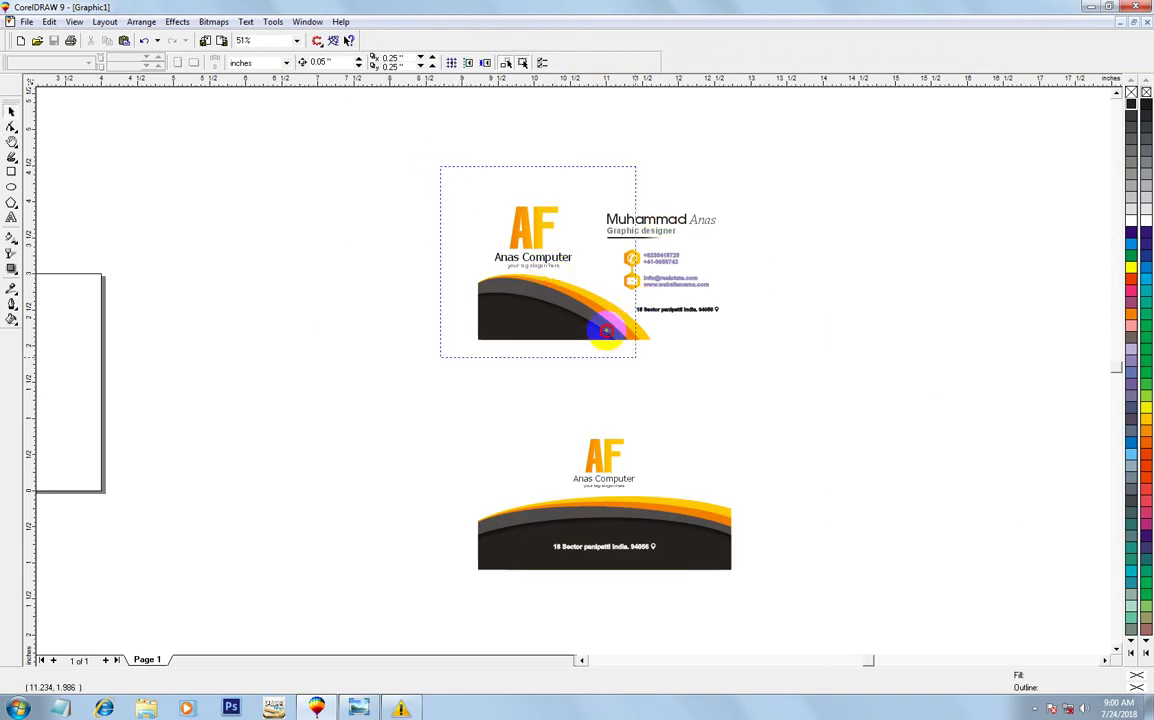
{"action": "key", "text": "F4"}
Give the card rectangles black hairline outlines and frame both cards in view.
{"action": "left_click", "coordinate": [11, 110]}
{"action": "left_click", "coordinate": [445, 302], "text": "ctrl"}
{"action": "left_click", "coordinate": [446, 306], "text": "ctrl"}
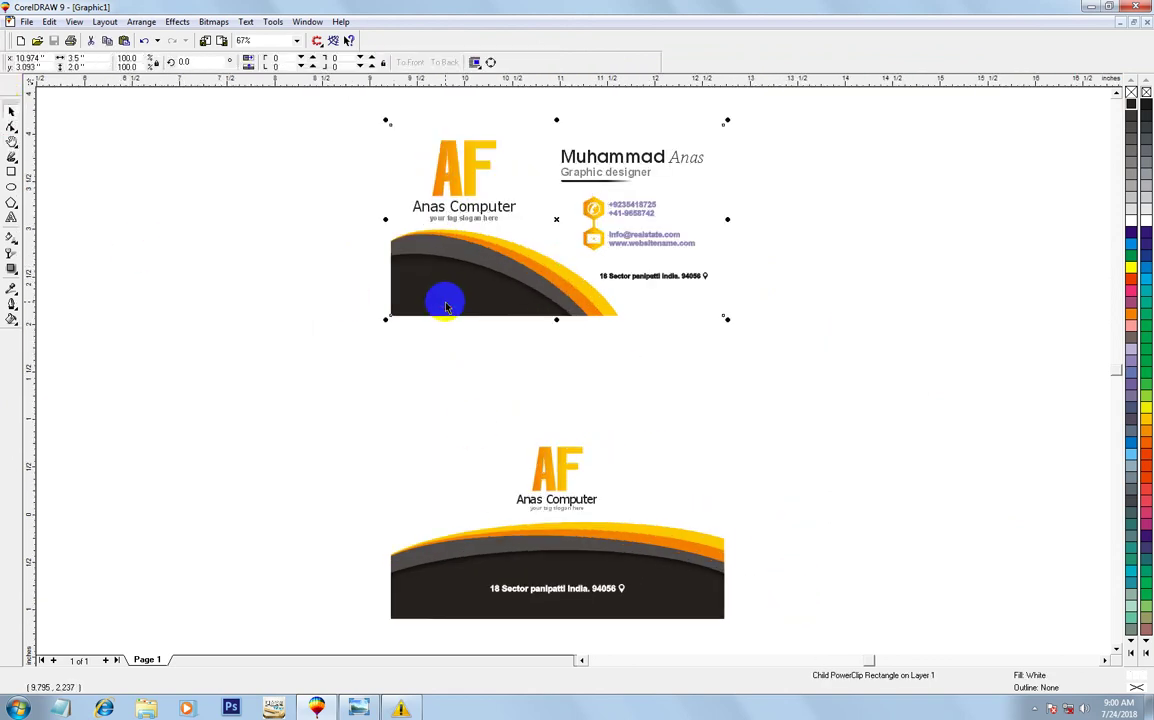
{"action": "right_click", "coordinate": [1131, 103]}
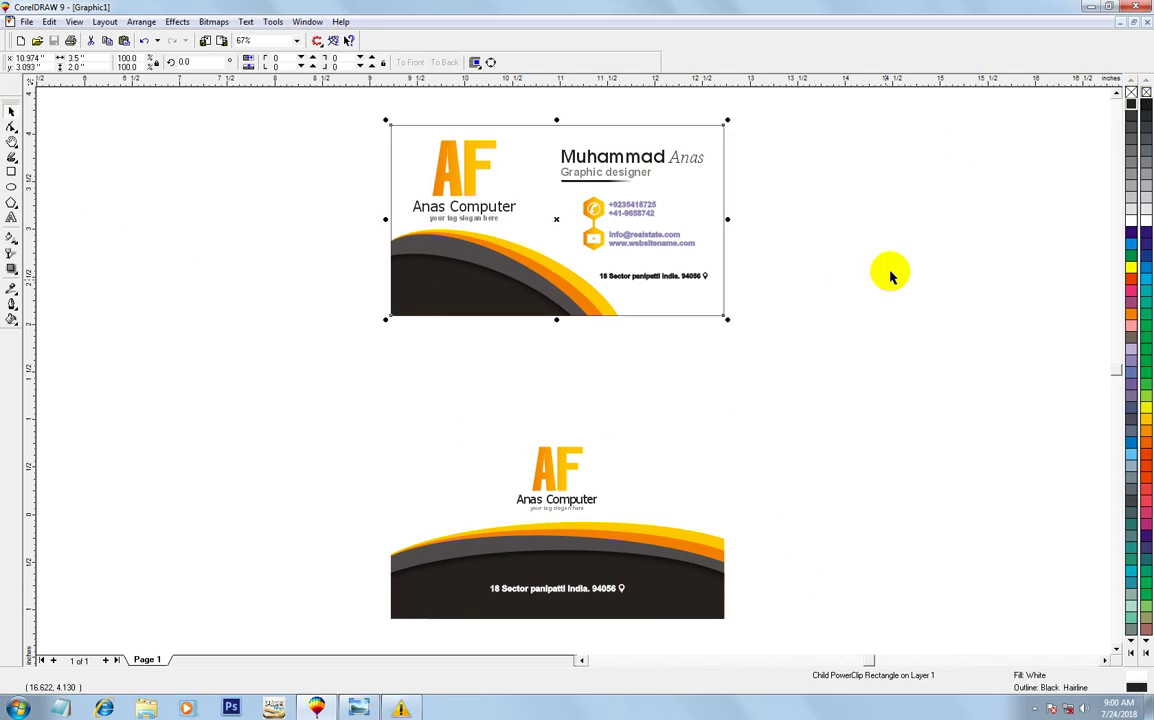
{"action": "left_click", "coordinate": [650, 446], "text": "ctrl"}
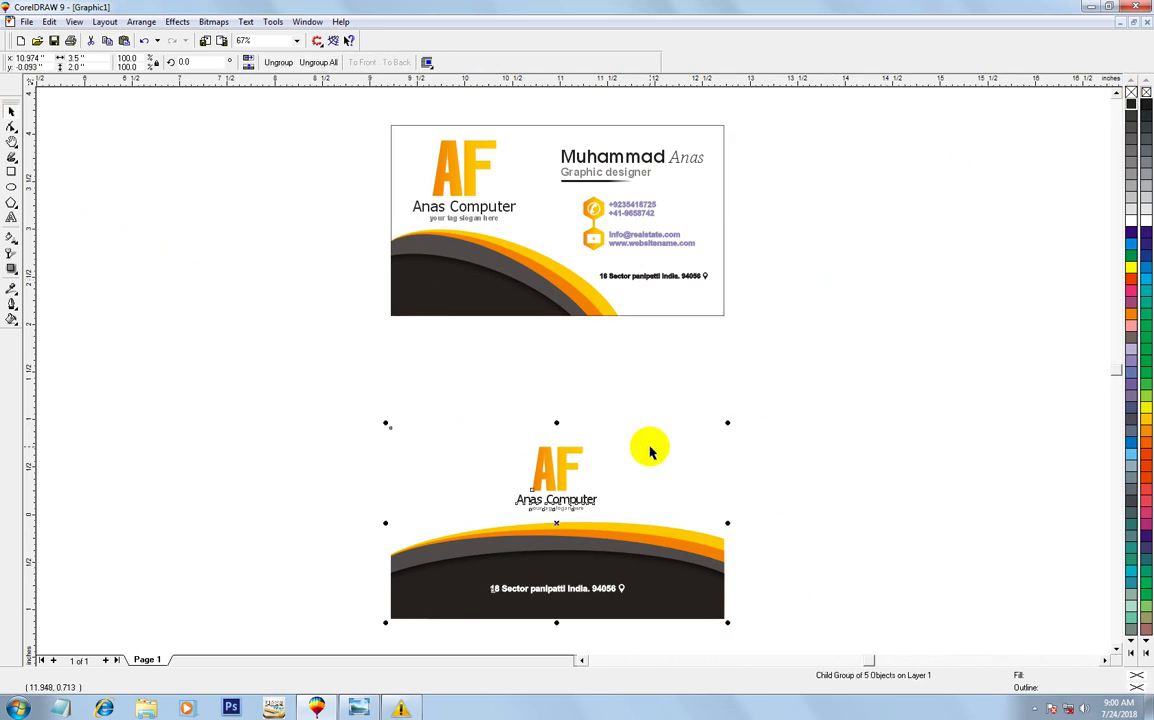
{"action": "left_click", "coordinate": [819, 448]}
{"action": "scroll", "coordinate": [760, 422], "scroll_direction": "down", "scroll_amount": 1}
{"action": "left_click_drag", "start_coordinate": [449, 170], "coordinate": [791, 595]}
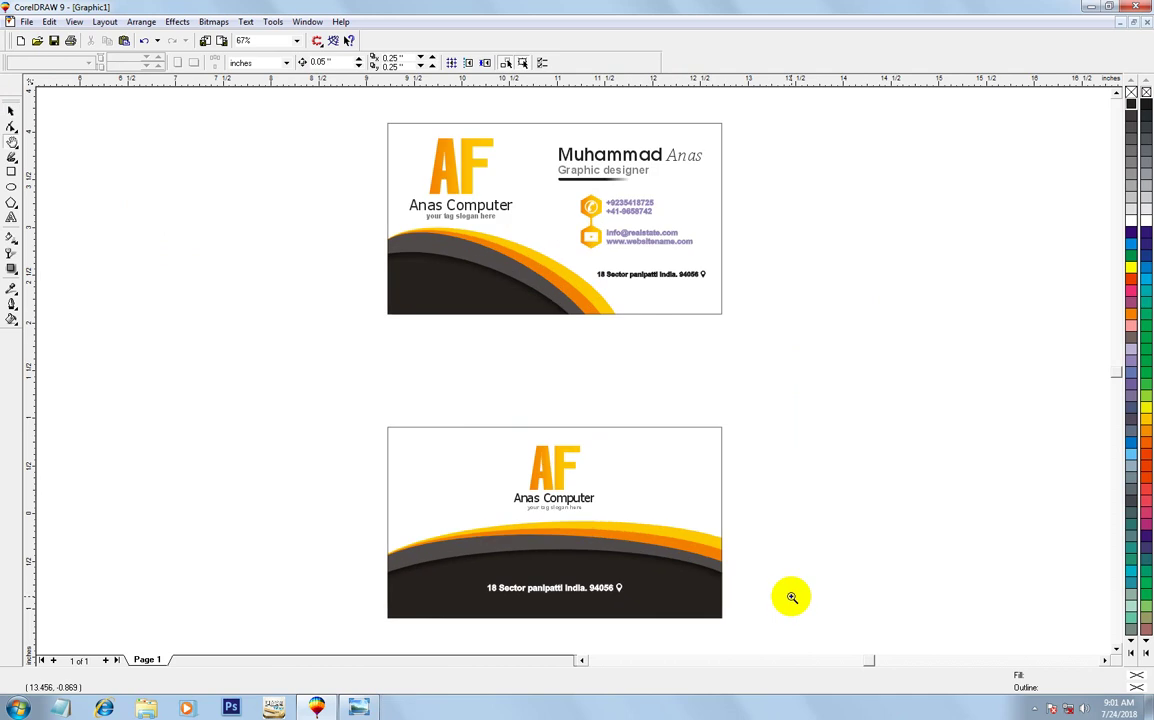
Zoom in closely on the black-and-white card draft and the blank card page.
{"action": "scroll", "coordinate": [747, 587], "scroll_direction": "down", "scroll_amount": 4}
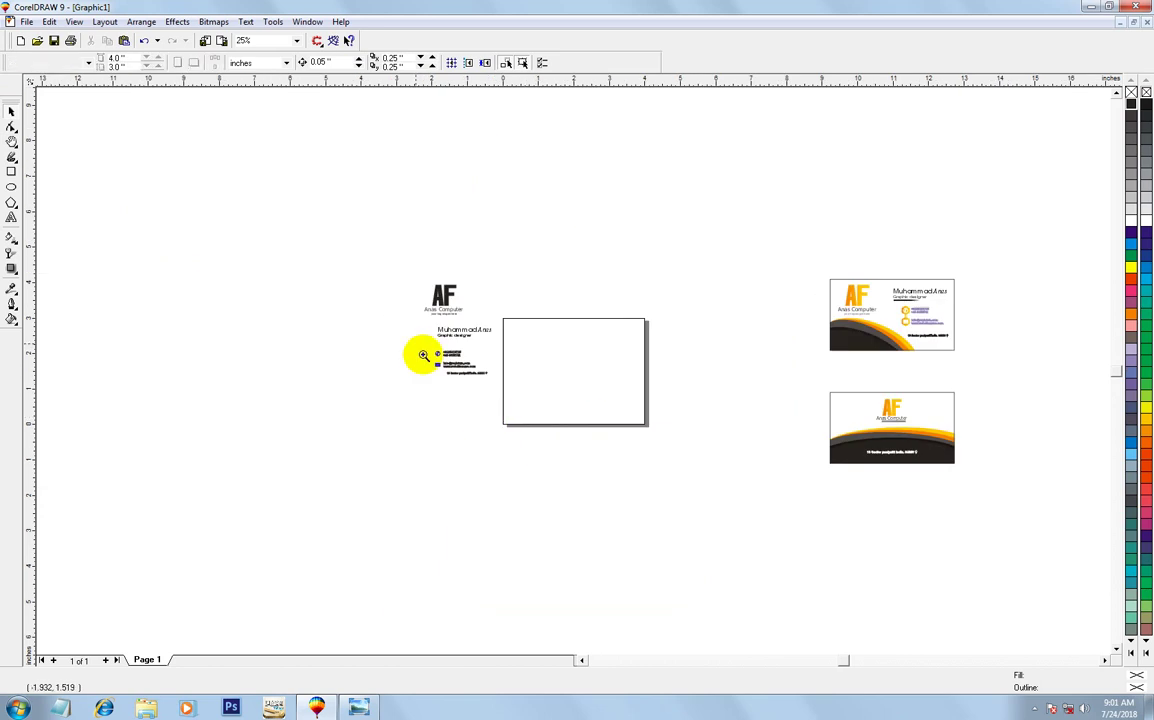
{"action": "left_click_drag", "start_coordinate": [381, 281], "coordinate": [695, 445]}
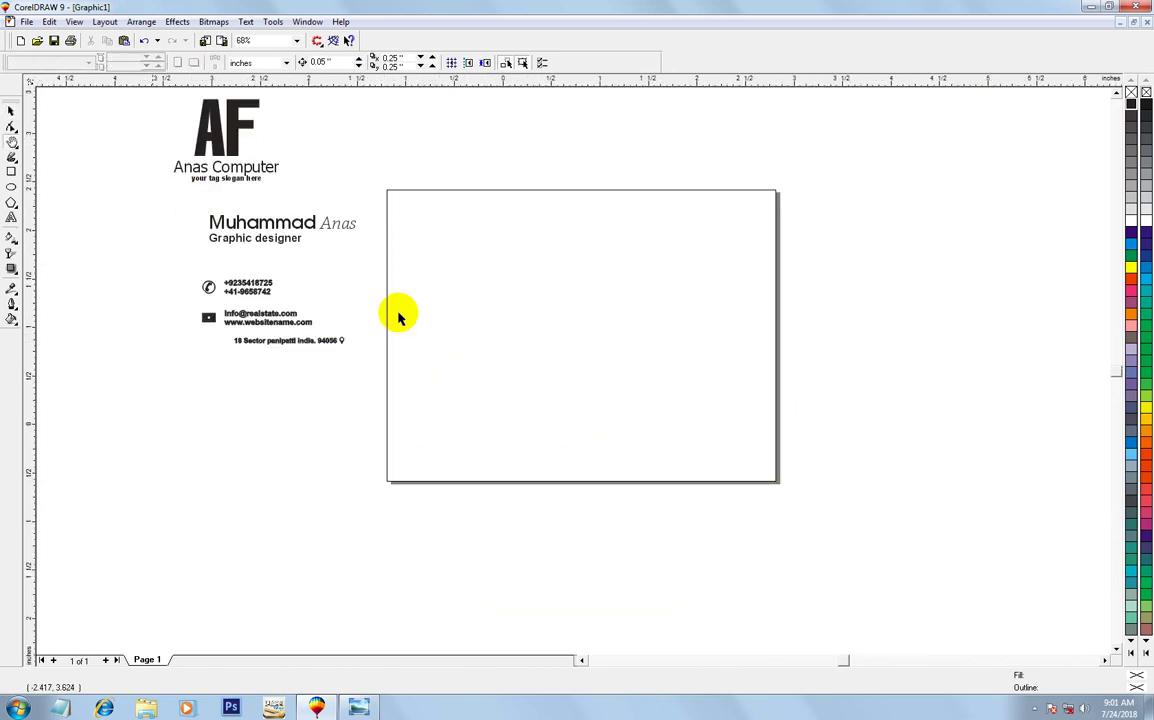
{"action": "right_click", "coordinate": [398, 316]}
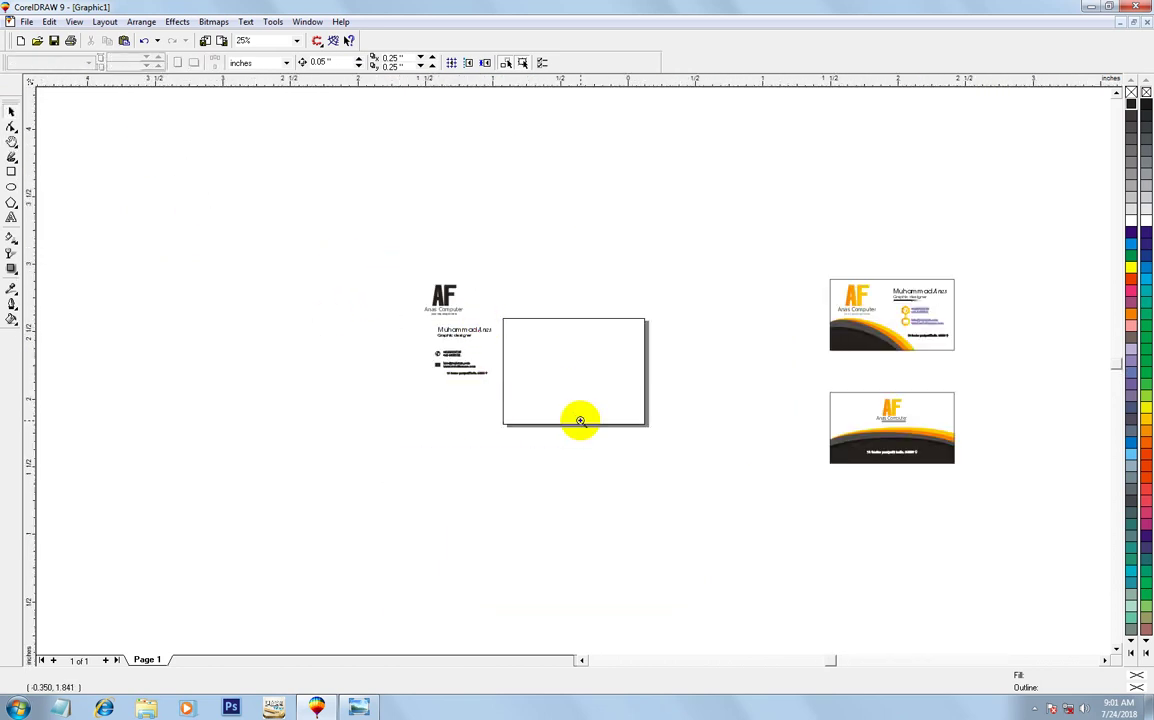
{"action": "left_click_drag", "start_coordinate": [580, 421], "coordinate": [398, 273]}
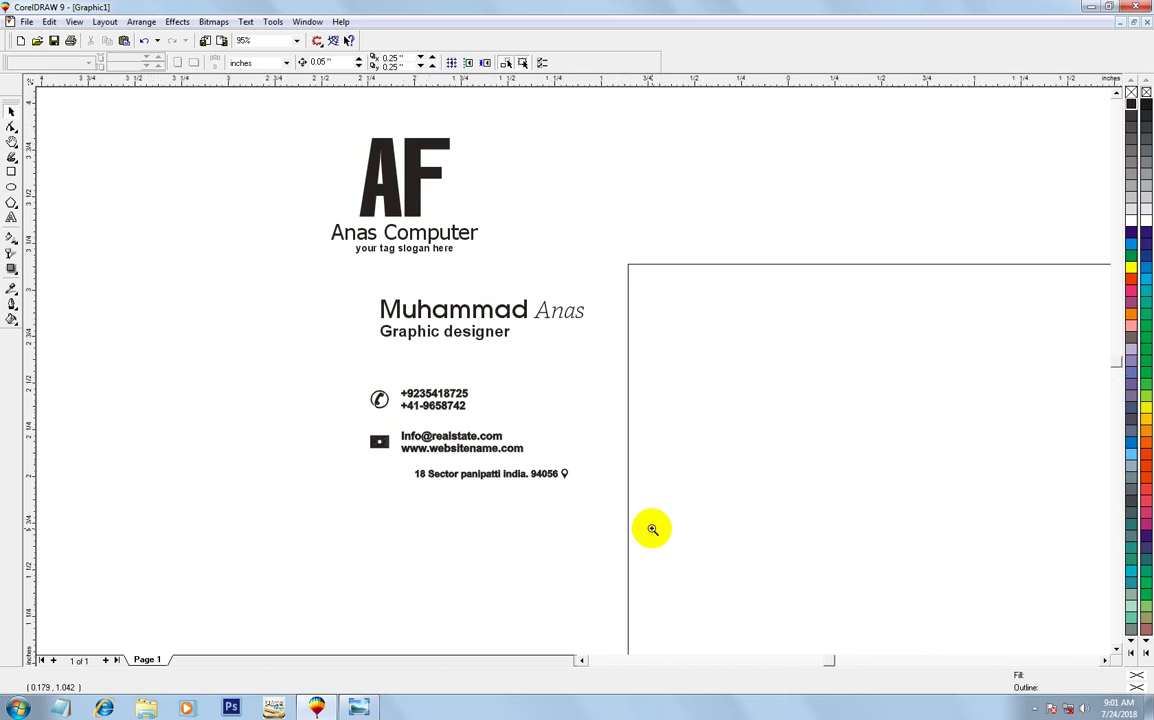
{"action": "left_click_drag", "start_coordinate": [652, 528], "coordinate": [298, 120]}
Select the Anas Computer text, then zoom back out to the whole canvas.
{"action": "left_click", "coordinate": [12, 110]}
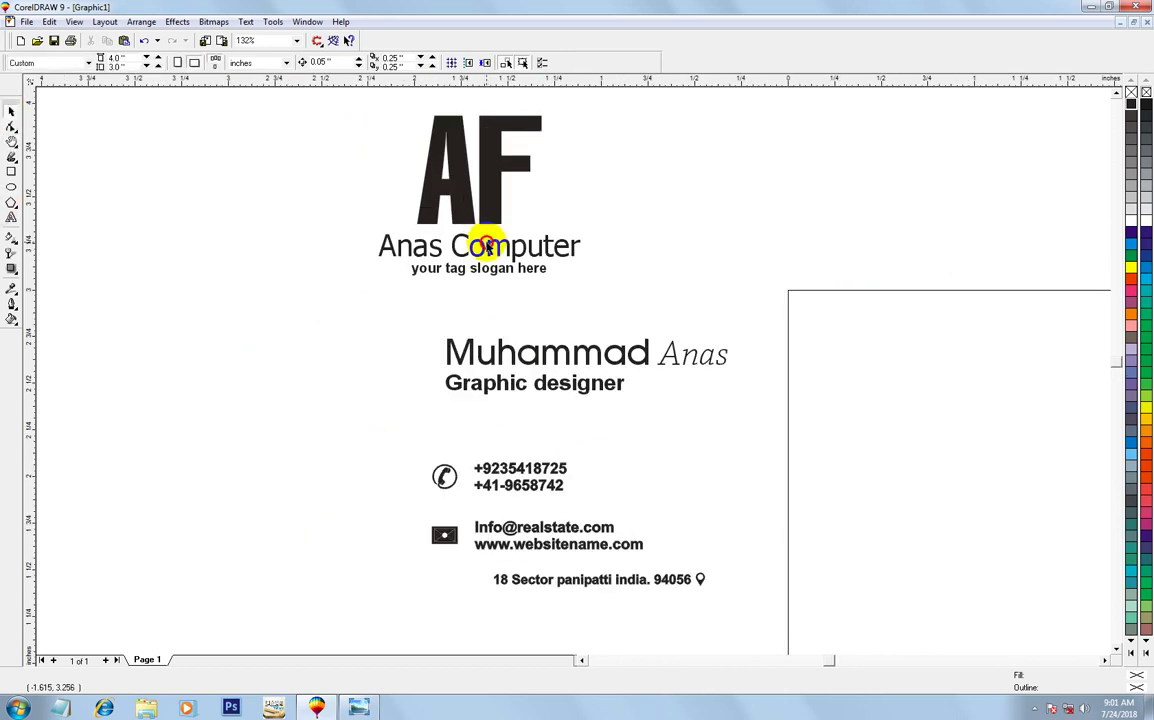
{"action": "left_click", "coordinate": [485, 246]}
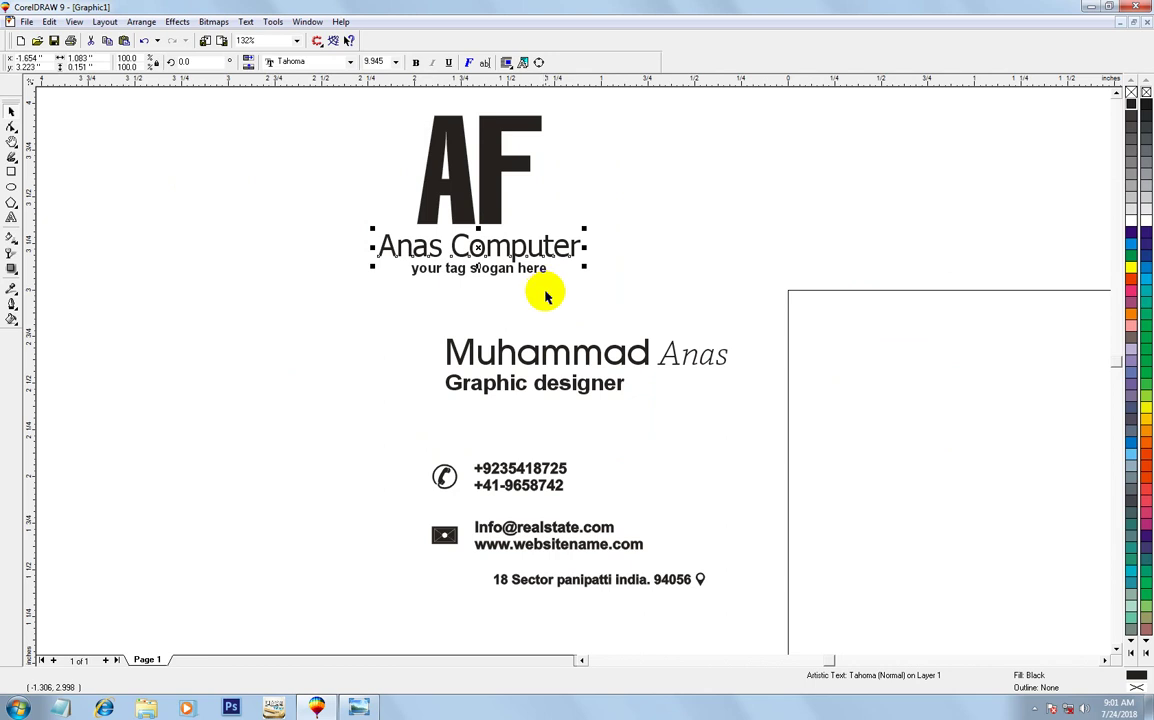
{"action": "scroll", "coordinate": [660, 255], "scroll_direction": "down", "scroll_amount": 1}
{"action": "scroll", "coordinate": [620, 225], "scroll_direction": "down", "scroll_amount": 5}
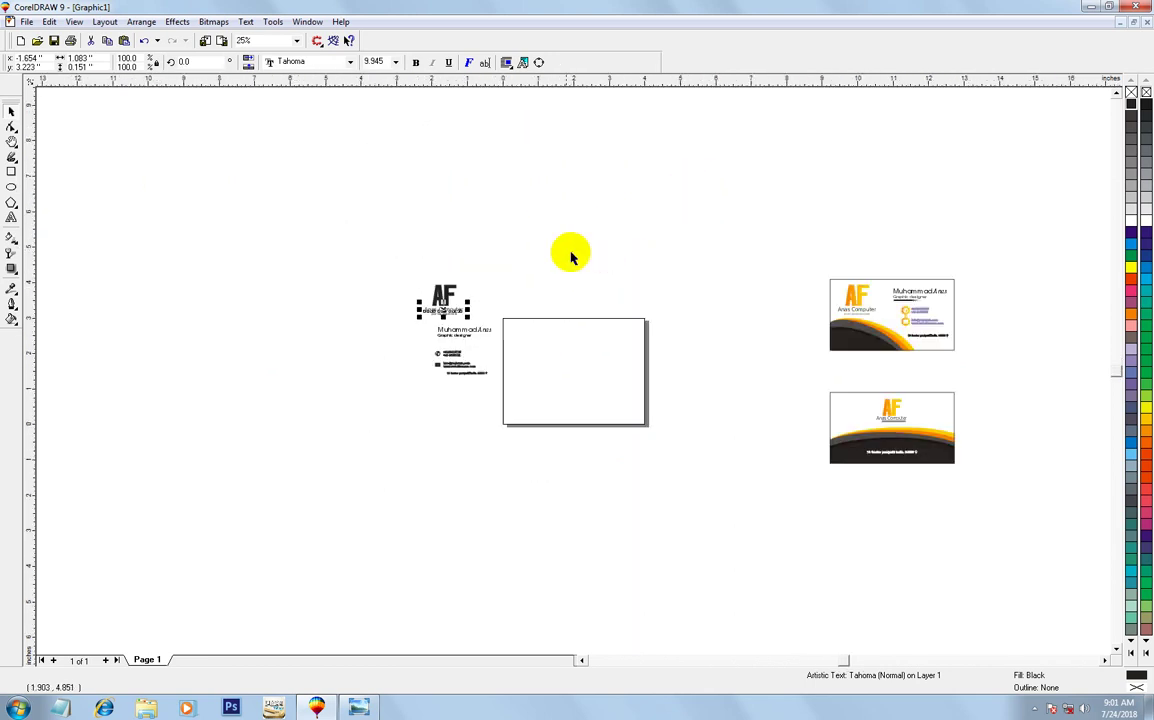
{"action": "key", "text": "z"}
{"action": "scroll", "coordinate": [307, 240], "scroll_direction": "up", "scroll_amount": 3}
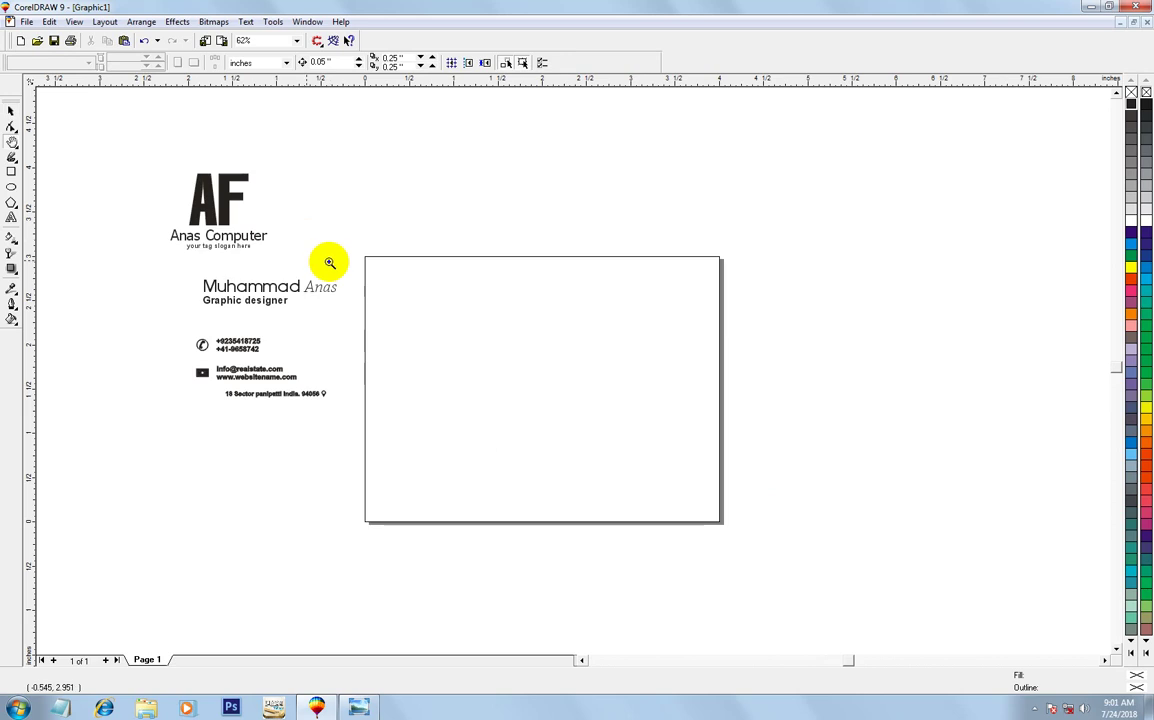
{"action": "scroll", "coordinate": [752, 582], "scroll_direction": "up", "scroll_amount": 1}
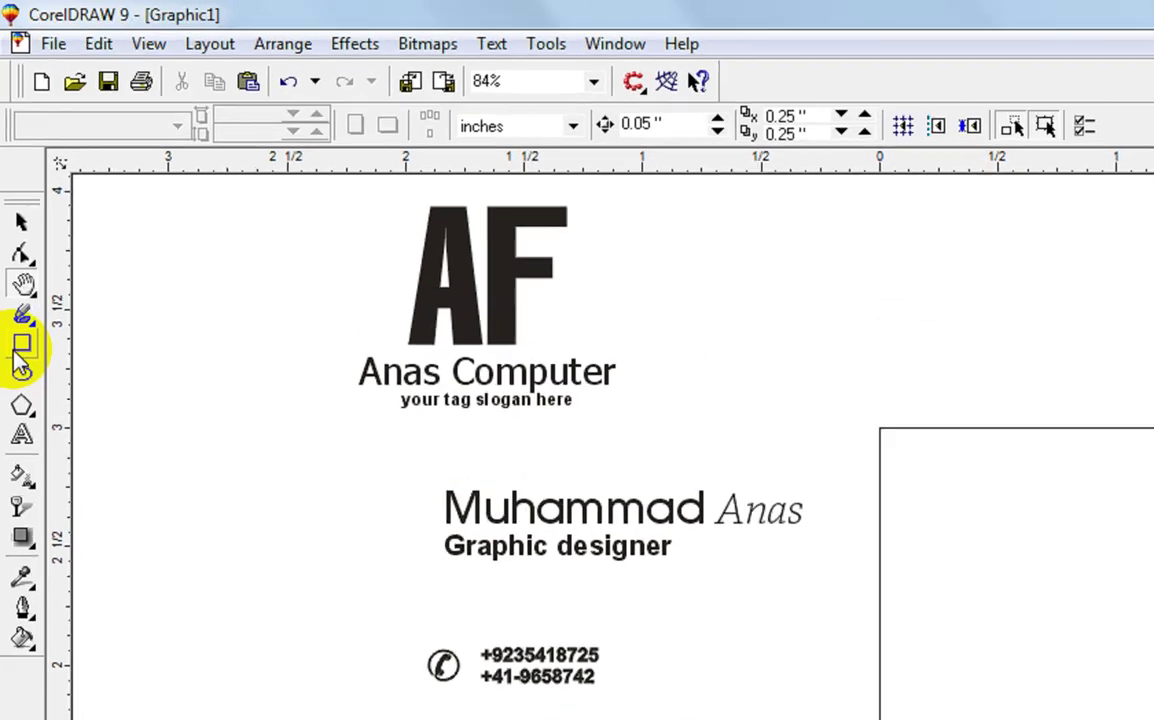
Draw a rectangle on the blank page and size it to 3.5 × 2 inches.
{"action": "left_click", "coordinate": [11, 174]}
{"action": "left_click_drag", "start_coordinate": [484, 336], "coordinate": [829, 489]}
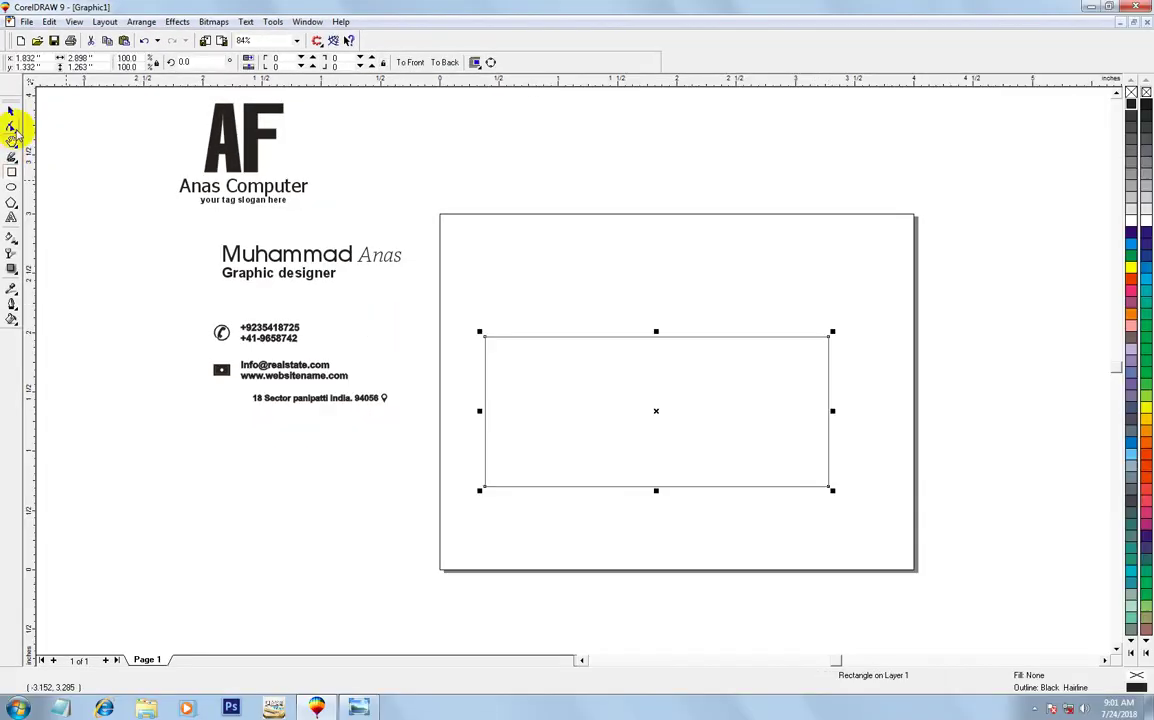
{"action": "left_click", "coordinate": [11, 111]}
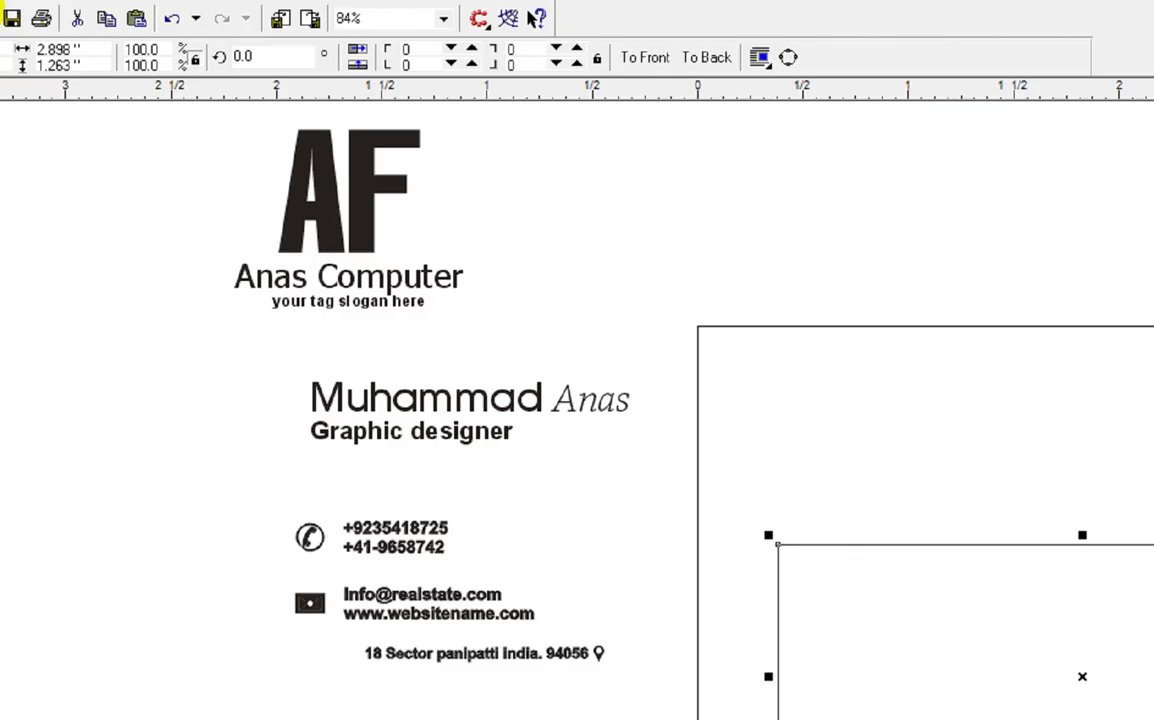
{"action": "key", "text": "Tab"}
{"action": "type", "text": "3.5"}
{"action": "key", "text": "Tab"}
{"action": "type", "text": "2"}
{"action": "key", "text": "Return"}
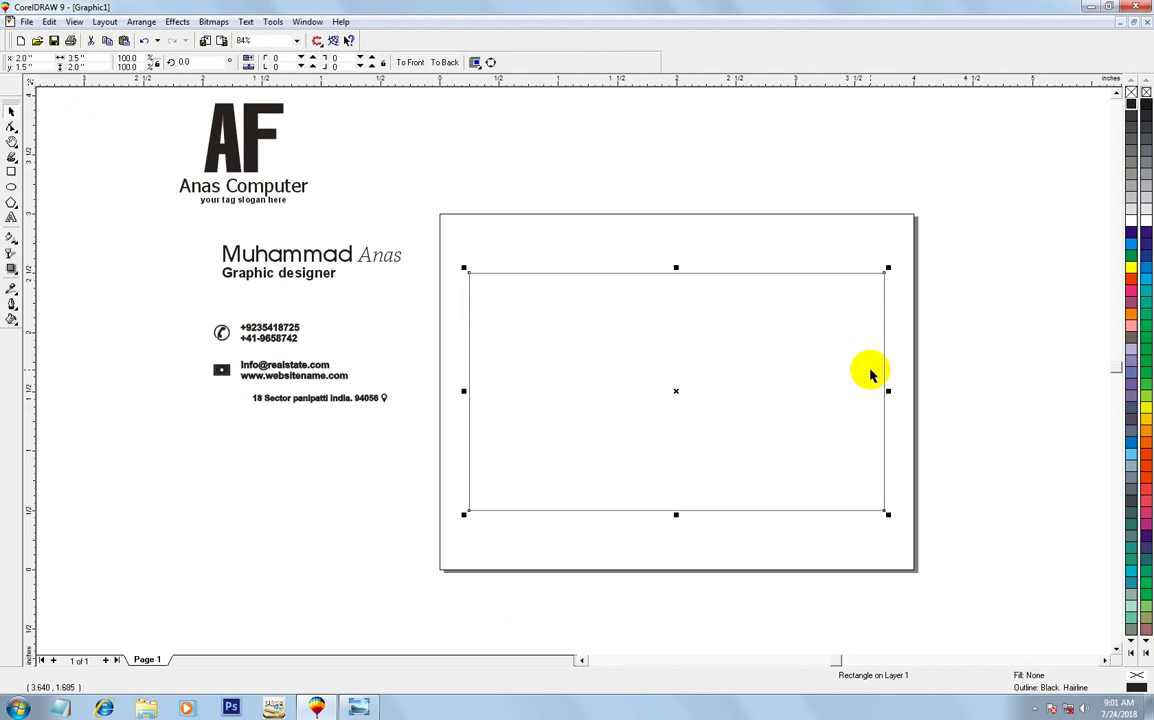
Centre the card rectangle on the page, select it, and zoom to its left edge.
{"action": "left_click_drag", "start_coordinate": [652, 407], "coordinate": [559, 361]}
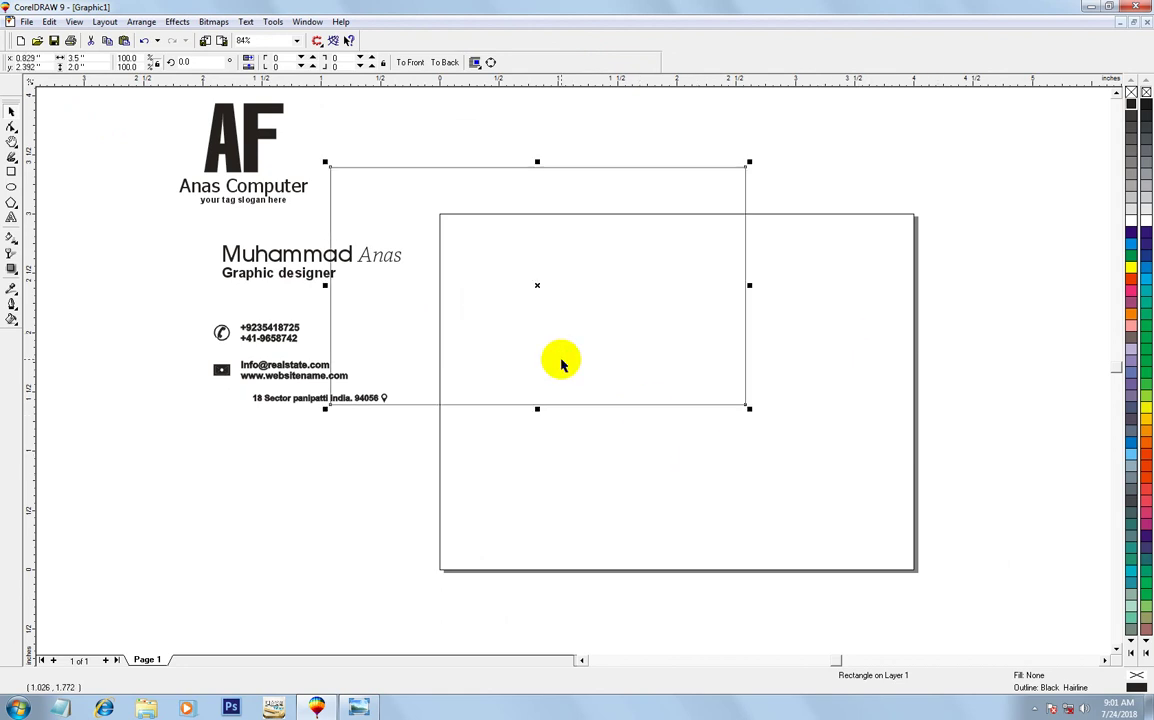
{"action": "key", "text": "ctrl+z"}
{"action": "key", "text": "F3"}
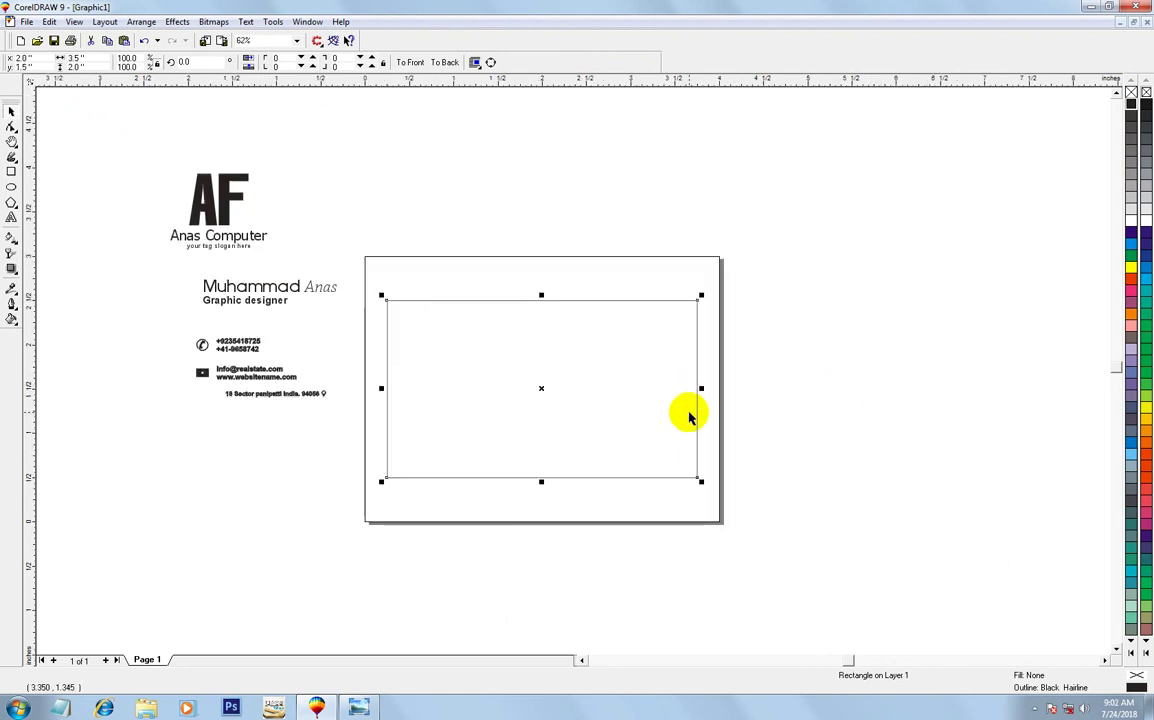
{"action": "key", "text": "Escape"}
{"action": "left_click_drag", "start_coordinate": [140, 158], "coordinate": [728, 510]}
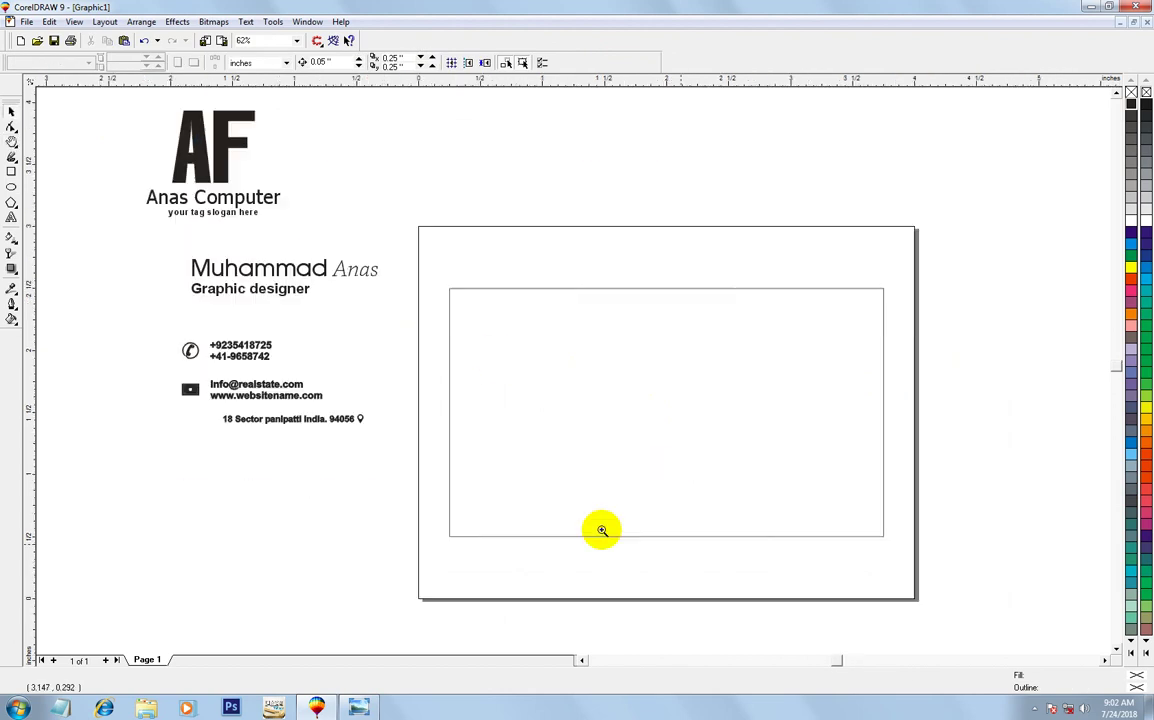
{"action": "left_click", "coordinate": [11, 117]}
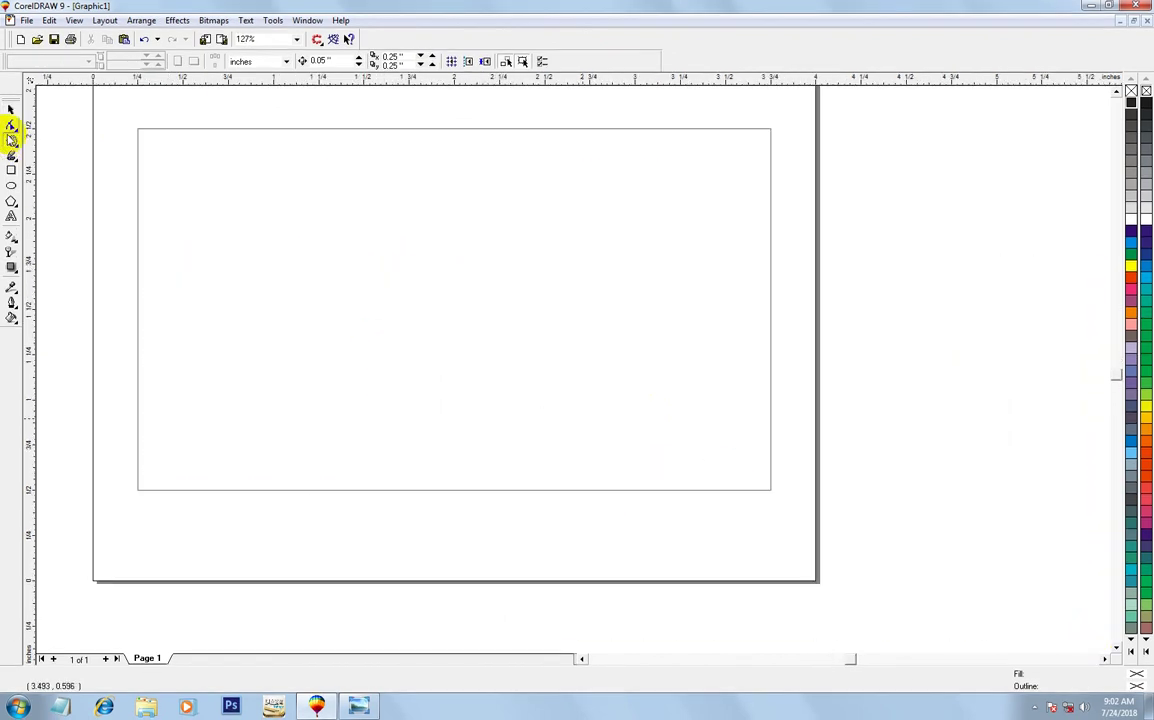
{"action": "left_click", "coordinate": [301, 234]}
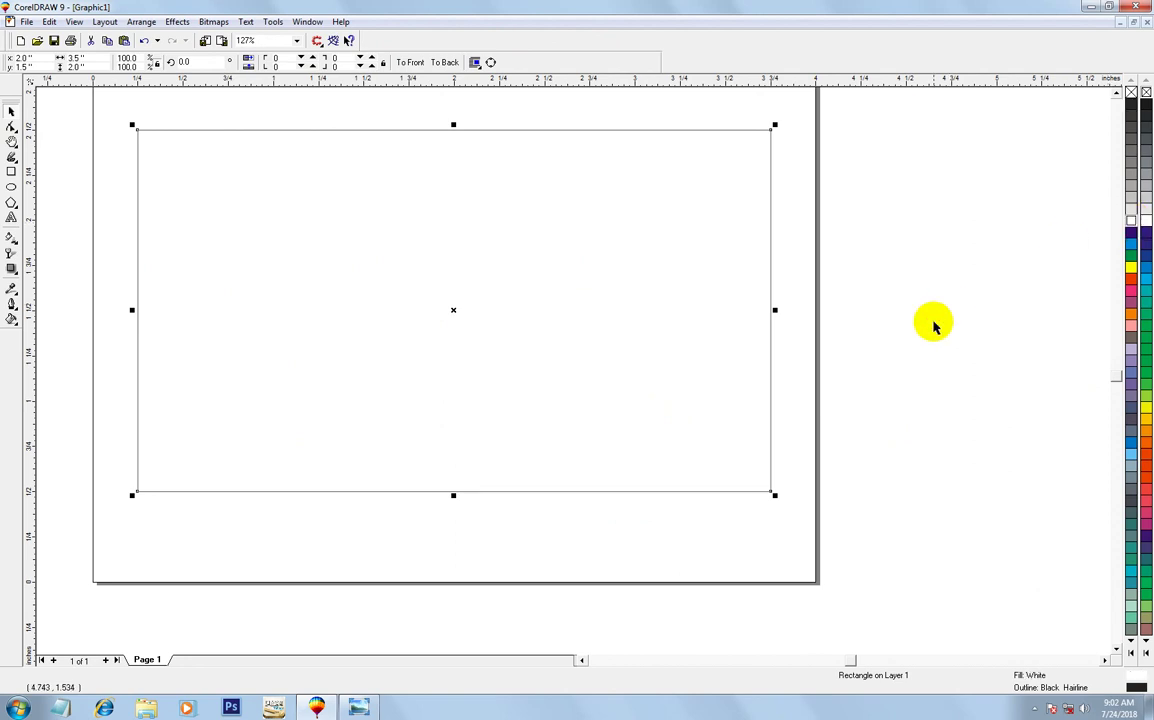
{"action": "scroll", "coordinate": [636, 419], "scroll_direction": "down", "scroll_amount": 1}
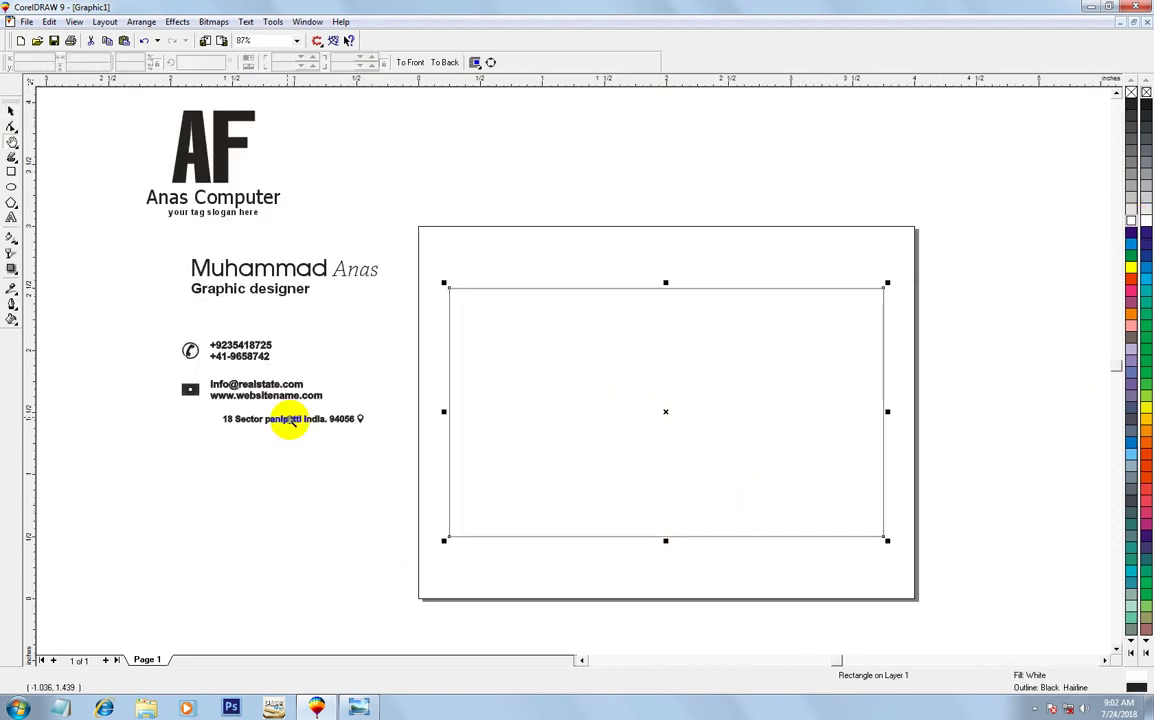
{"action": "left_click_drag", "start_coordinate": [269, 396], "coordinate": [893, 632]}
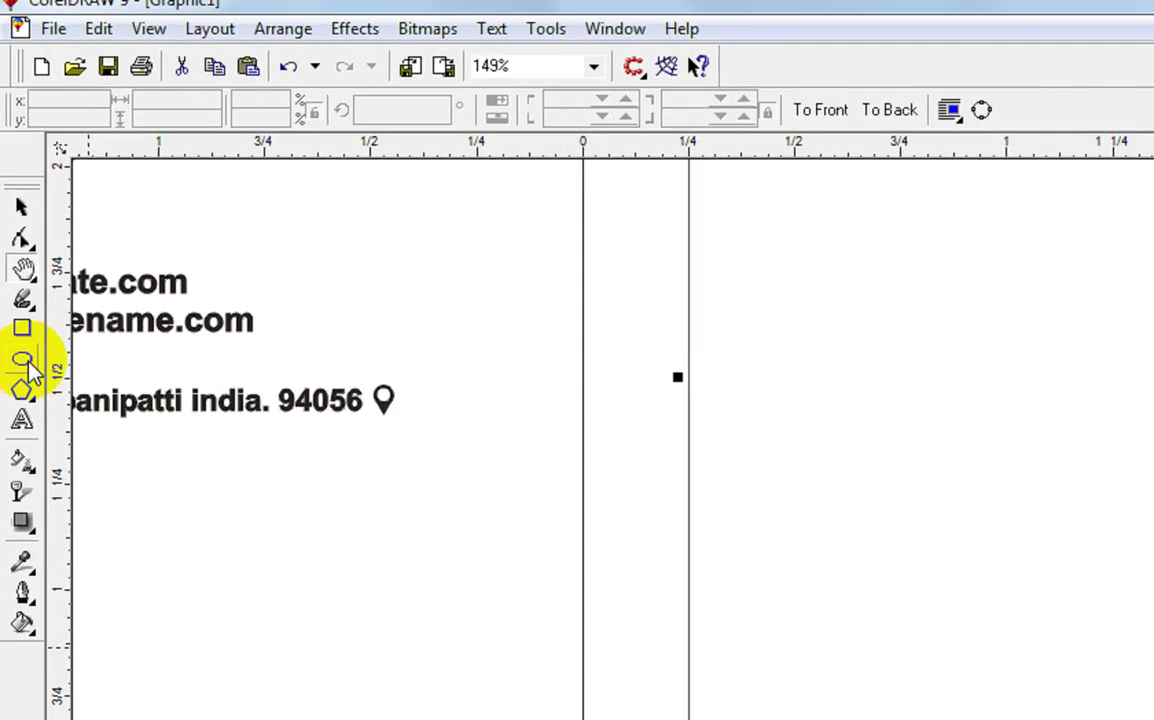
Draw a wide ellipse over the card's lower-left and skew its right side down.
{"action": "left_click", "coordinate": [24, 362]}
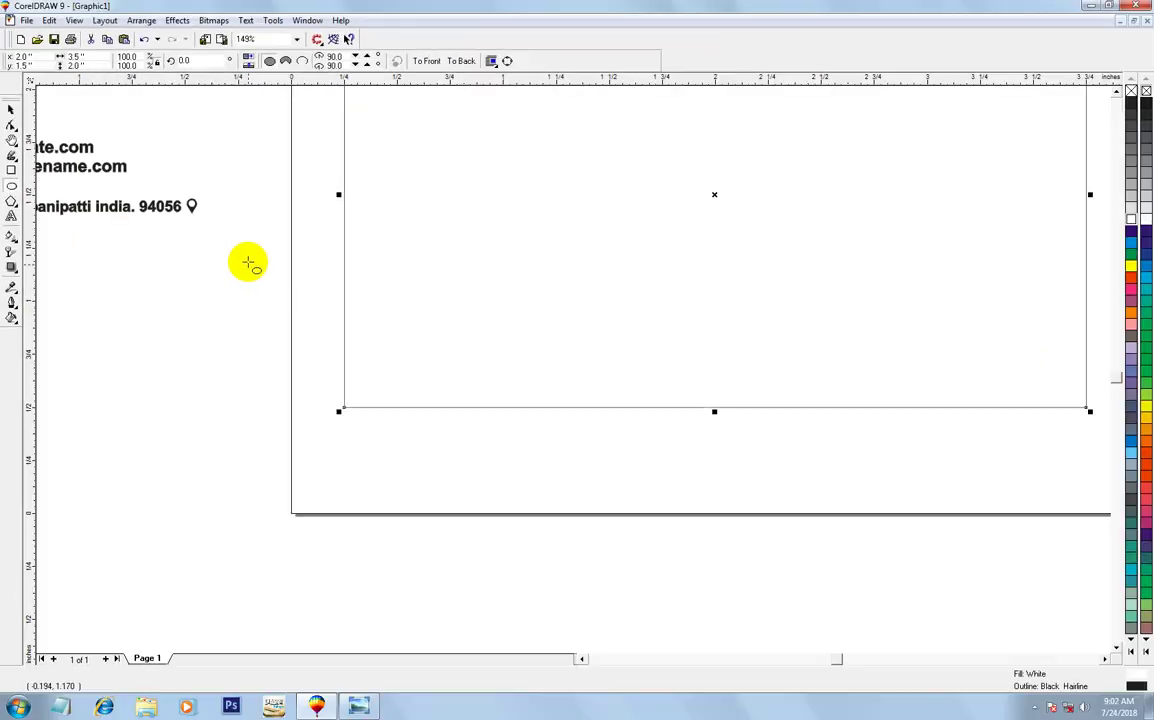
{"action": "left_click_drag", "start_coordinate": [248, 263], "coordinate": [843, 501]}
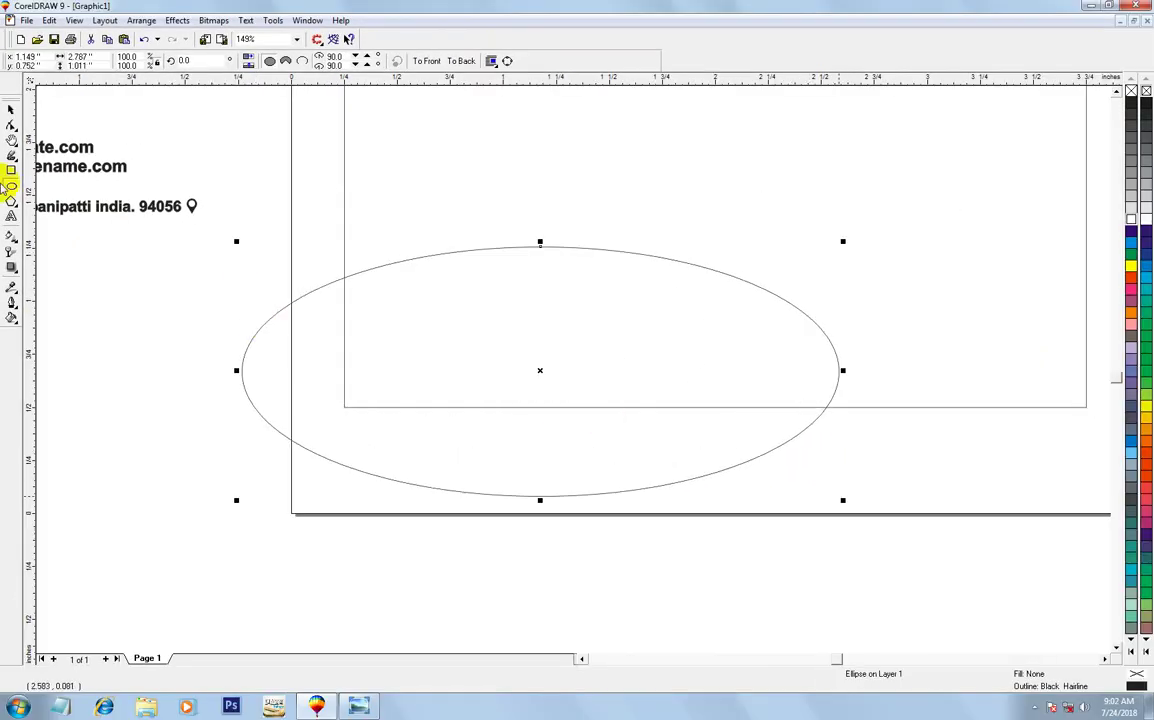
{"action": "left_click", "coordinate": [10, 113]}
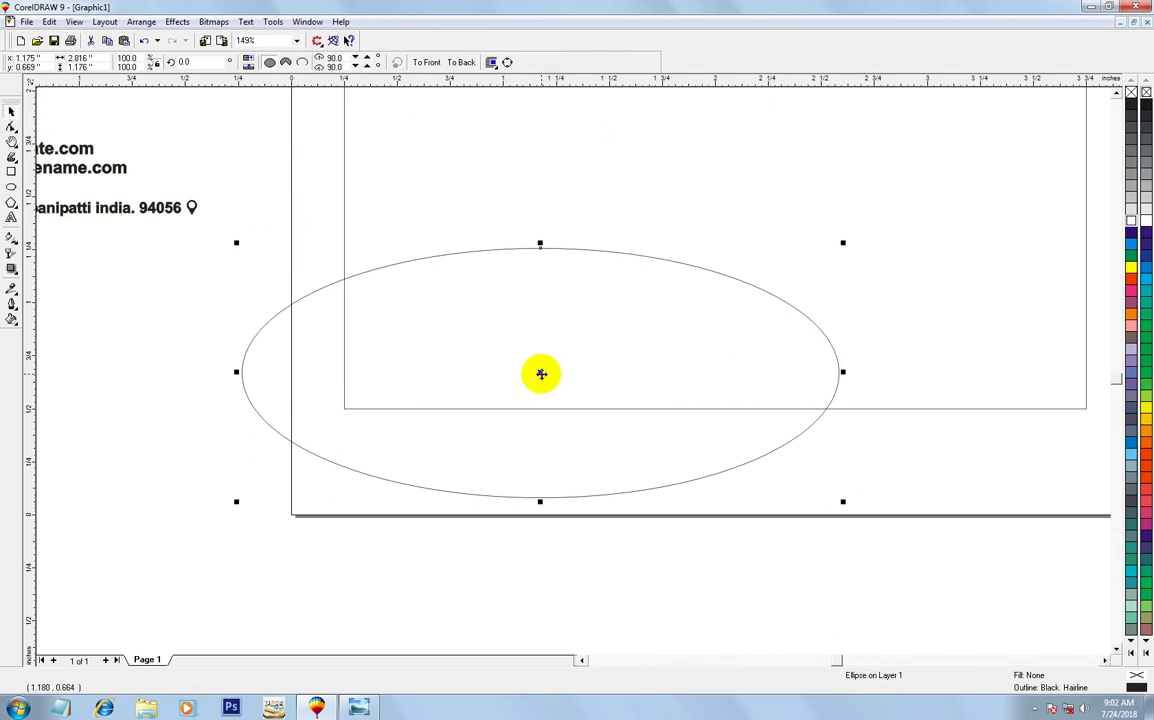
{"action": "left_click", "coordinate": [540, 373]}
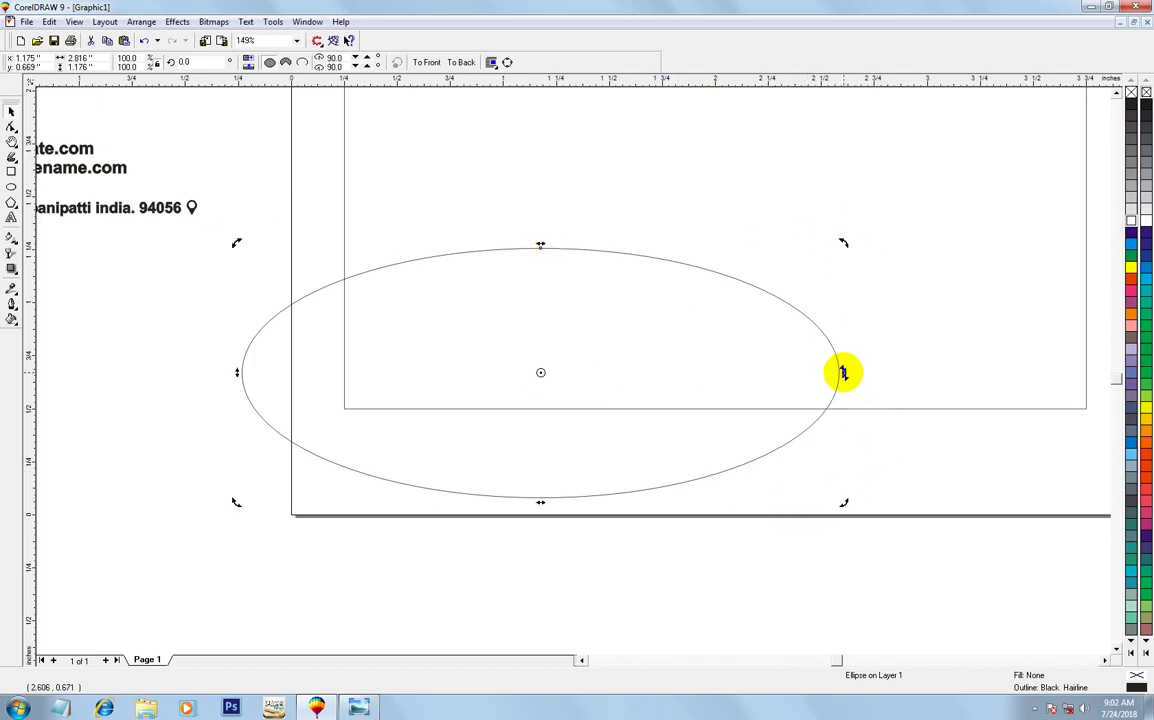
{"action": "left_click_drag", "start_coordinate": [843, 372], "coordinate": [844, 405]}
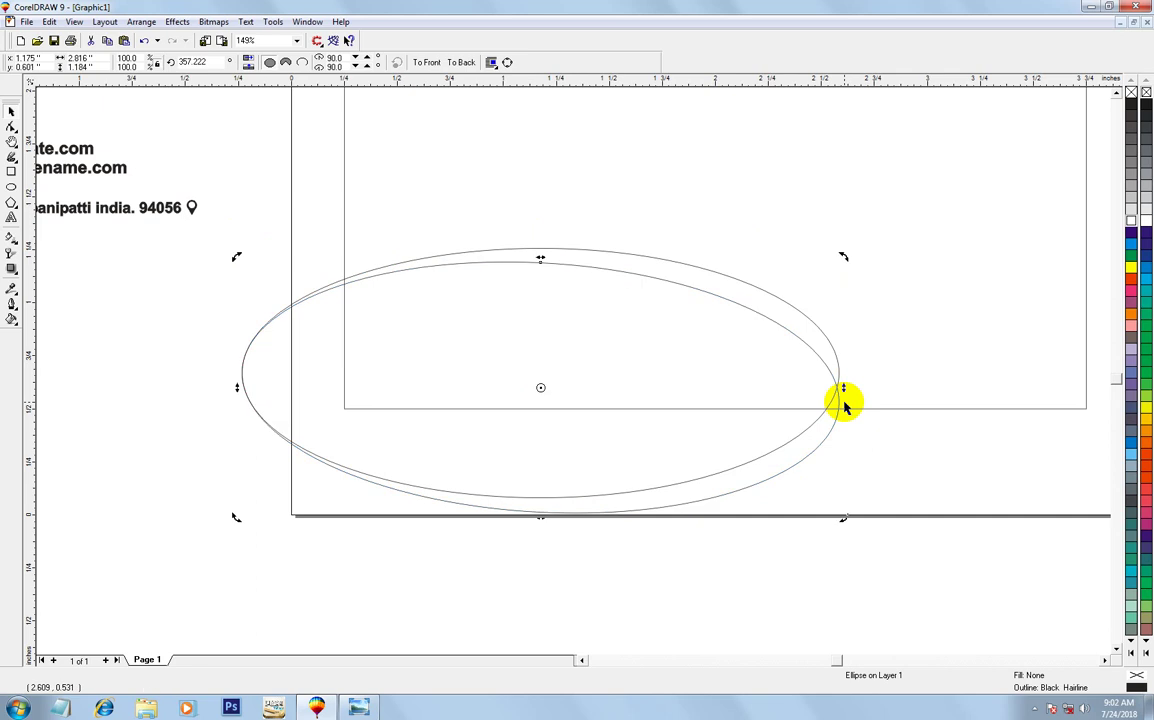
{"action": "left_click", "coordinate": [845, 405]}
Add overlapping ellipse copies shifted left and down, each rotated slightly and nudged into place.
{"action": "key", "text": "ctrl+e"}
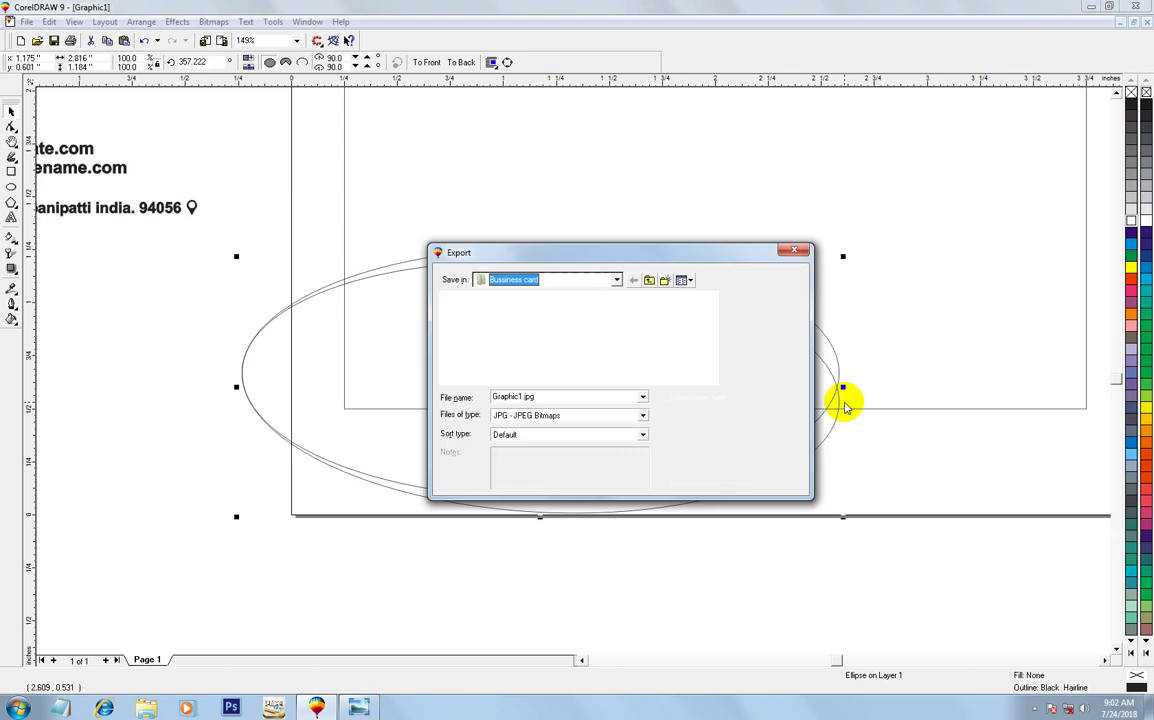
{"action": "left_click", "coordinate": [777, 300]}
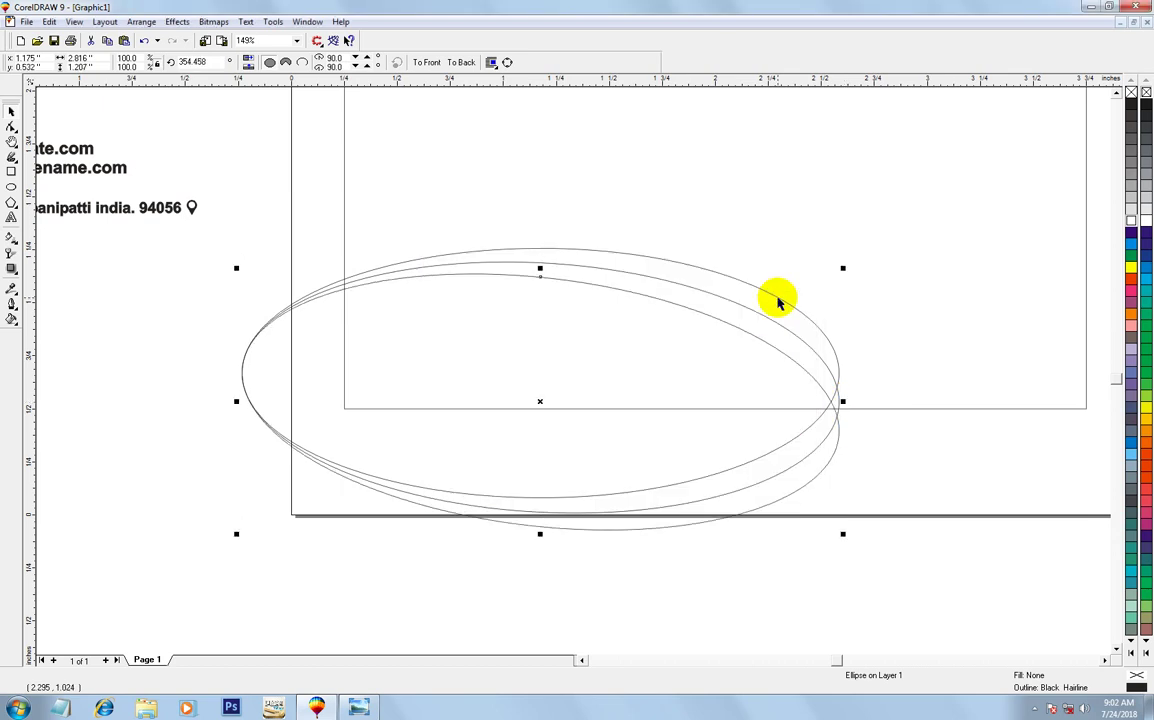
{"action": "left_click_drag", "start_coordinate": [545, 445], "coordinate": [534, 461]}
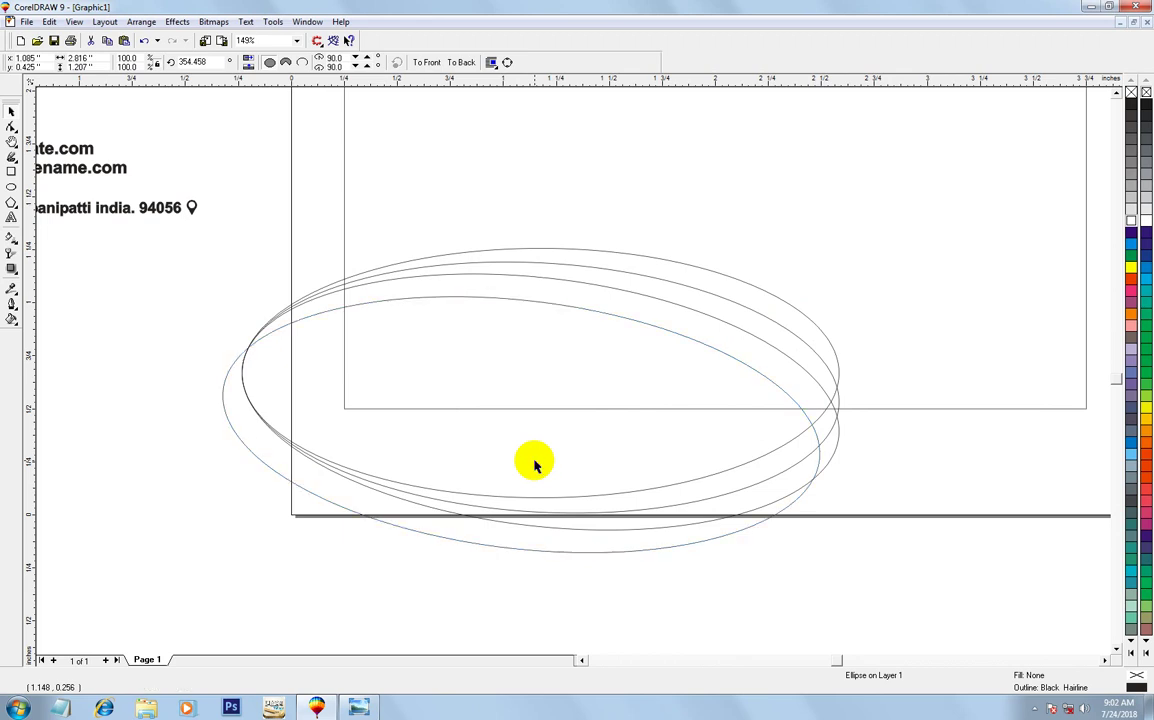
{"action": "left_click", "coordinate": [522, 428]}
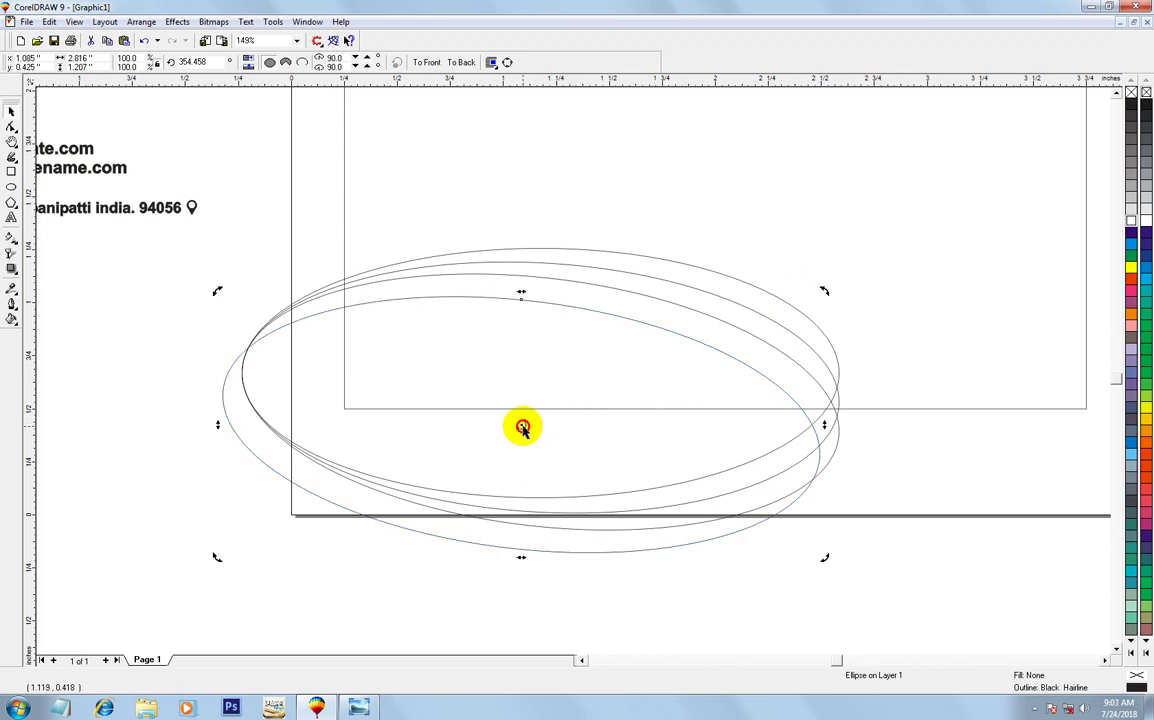
{"action": "left_click_drag", "start_coordinate": [828, 294], "coordinate": [825, 276]}
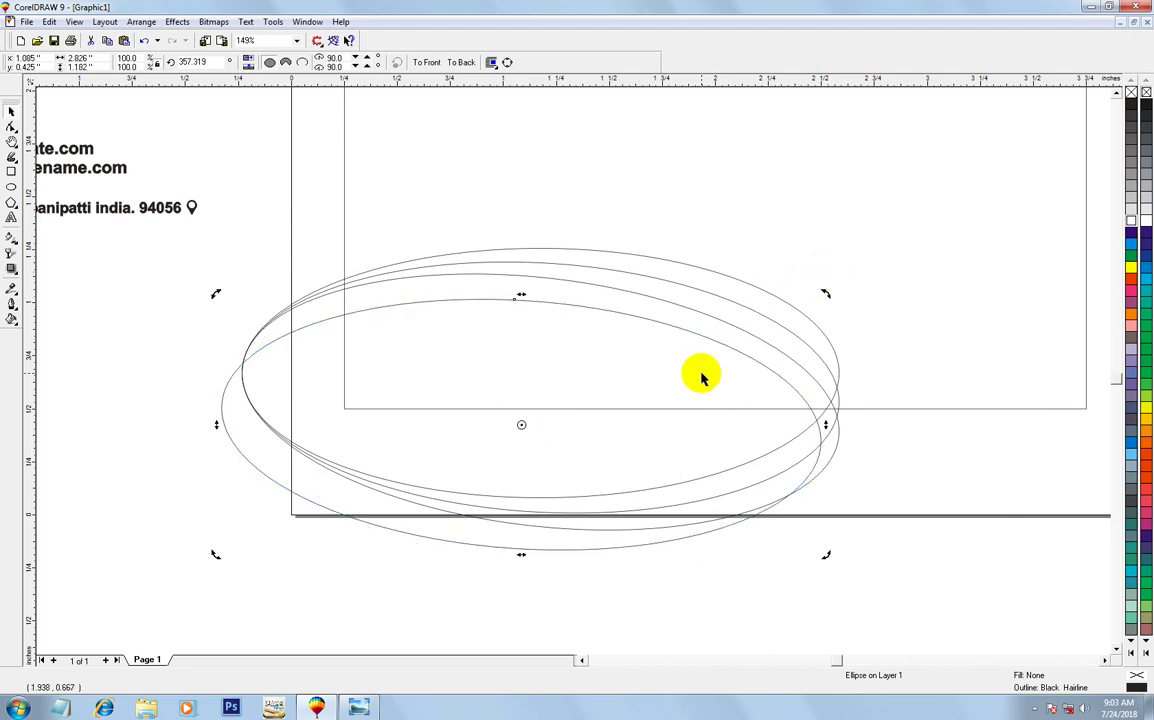
{"action": "left_click", "coordinate": [623, 474]}
{"action": "left_click_drag", "start_coordinate": [623, 474], "coordinate": [624, 489]}
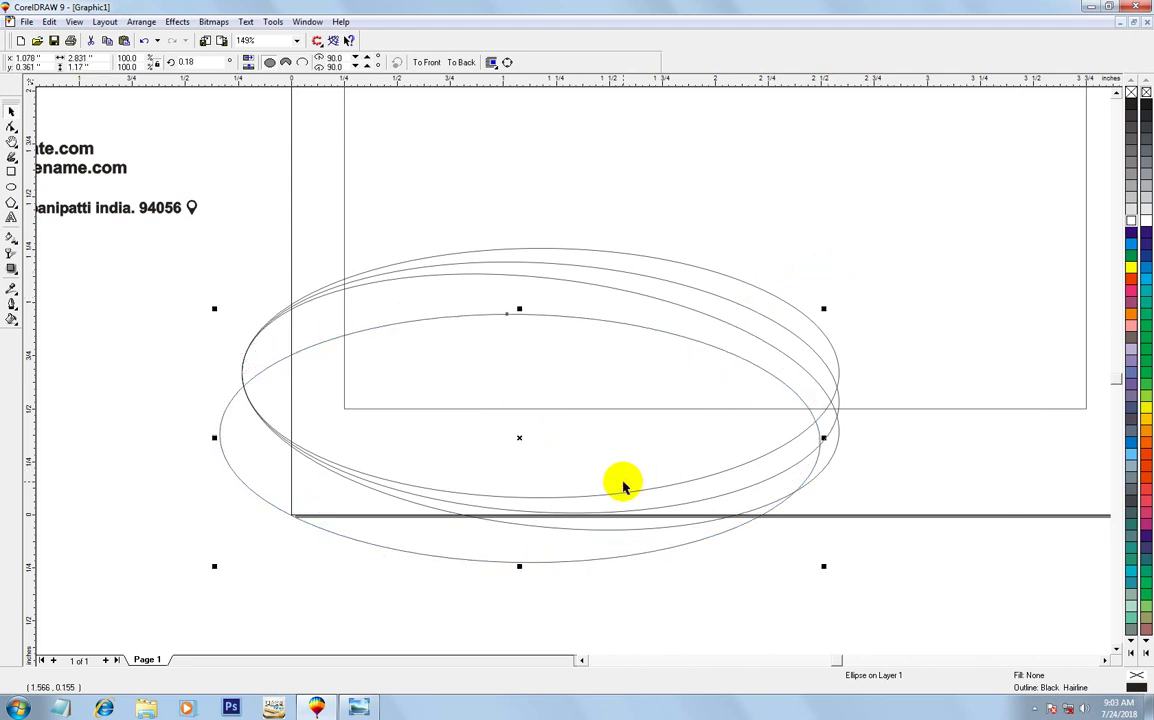
{"action": "left_click", "coordinate": [681, 457]}
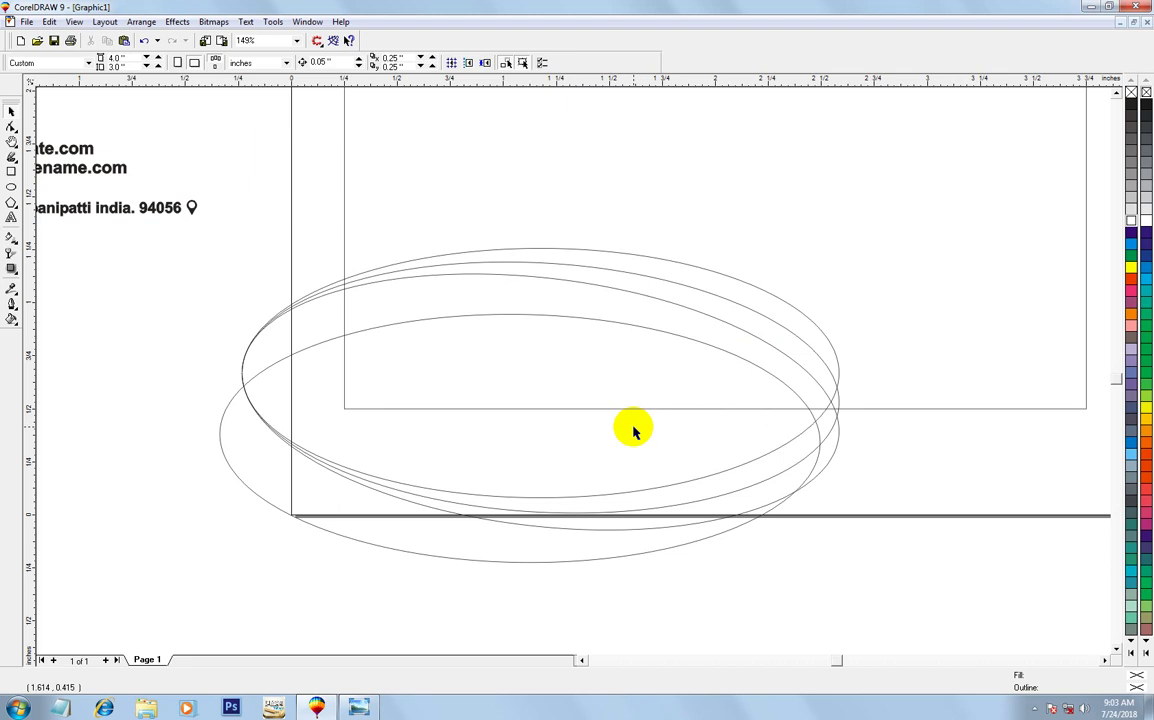
{"action": "left_click_drag", "start_coordinate": [605, 438], "coordinate": [605, 428]}
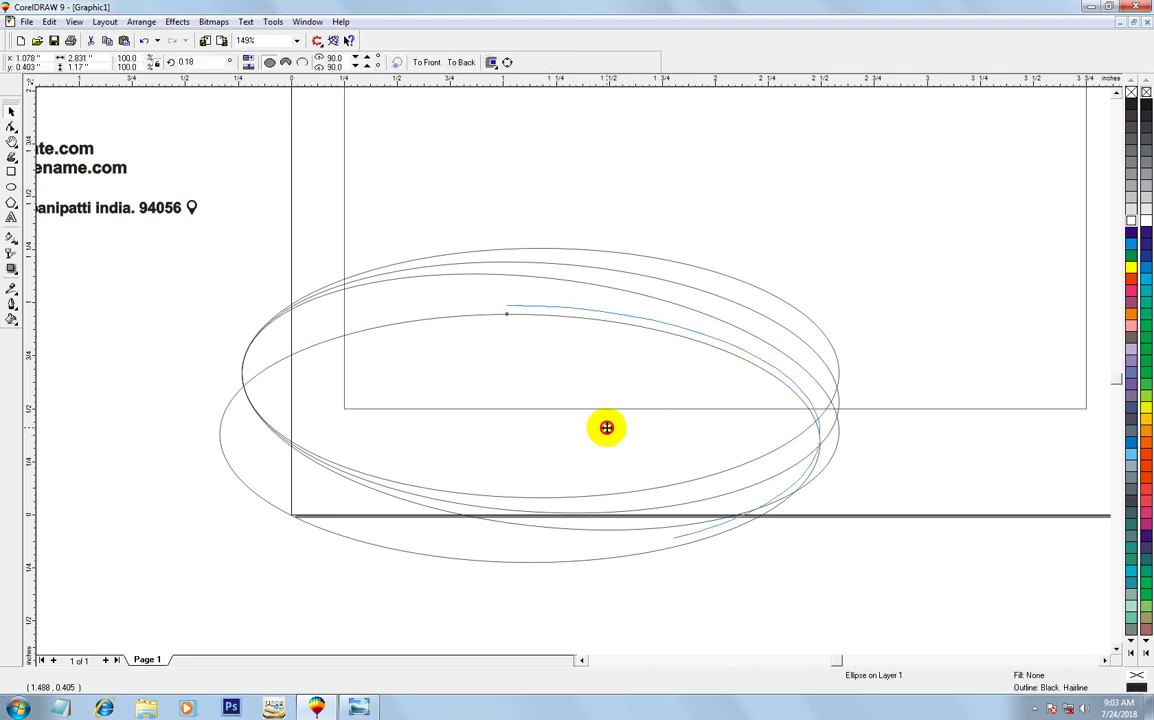
Fill the lowest ellipse black and the next one up 80% black.
{"action": "key", "text": "shift+F11"}
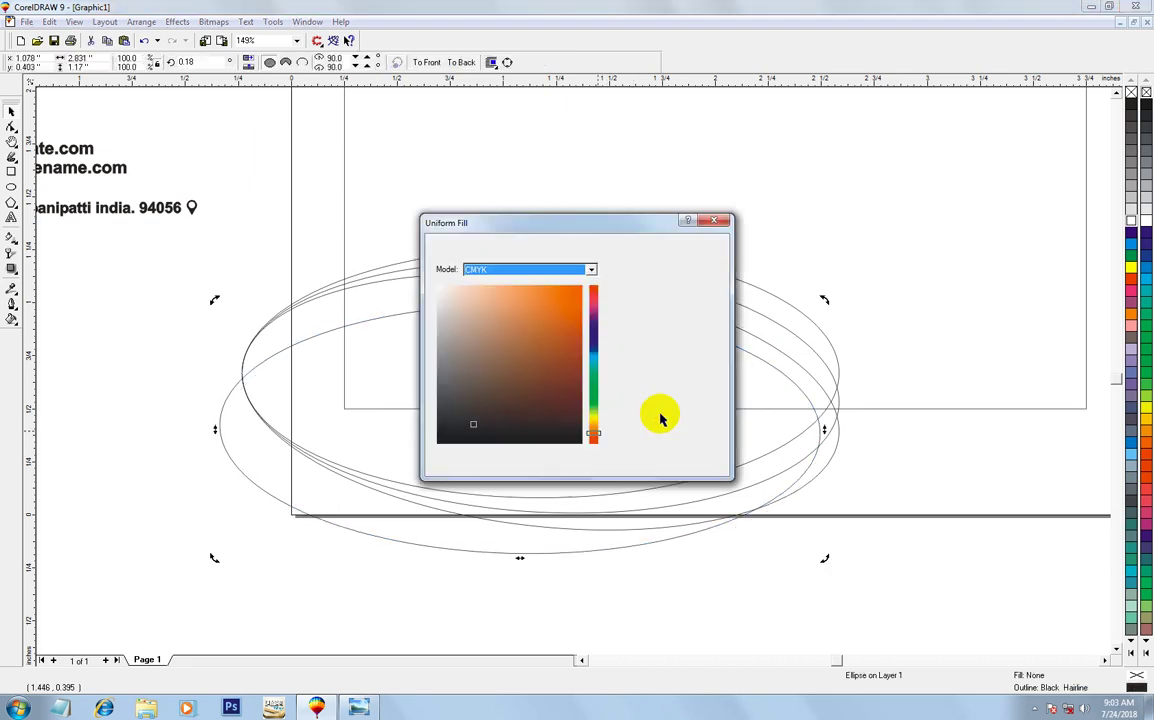
{"action": "left_click", "coordinate": [677, 435]}
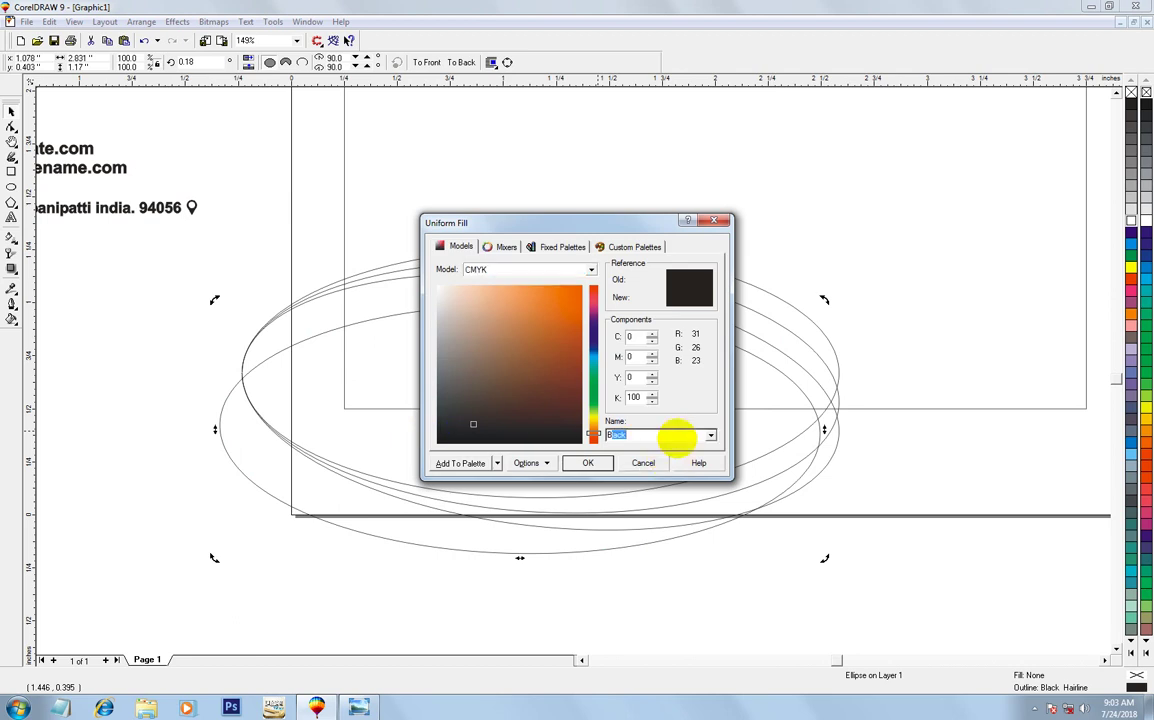
{"action": "key", "text": "Return"}
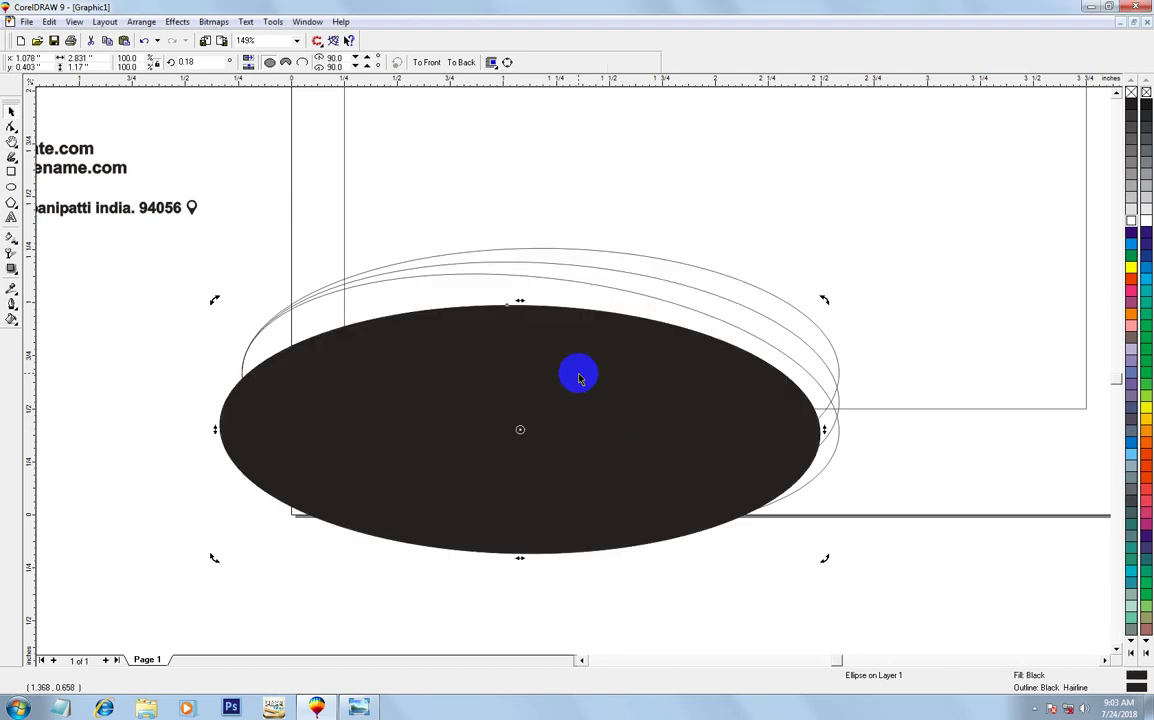
{"action": "left_click", "coordinate": [536, 284]}
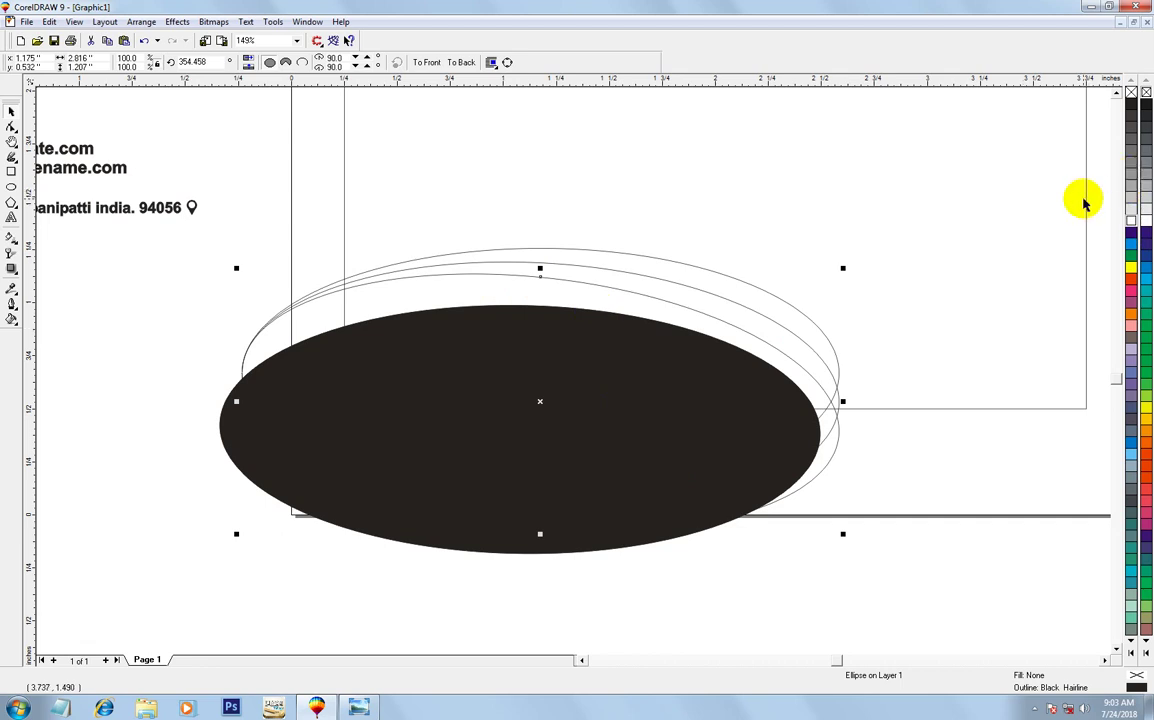
{"action": "key", "text": "shift+F11"}
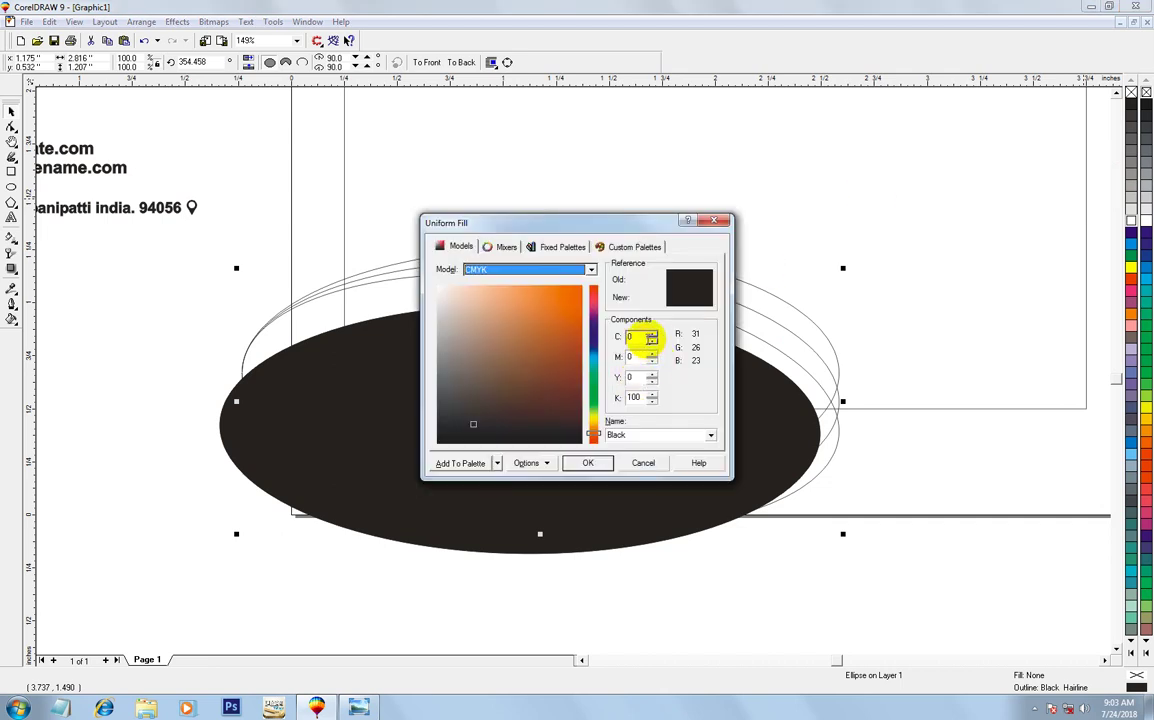
{"action": "double_click", "coordinate": [638, 397]}
{"action": "type", "text": "80"}
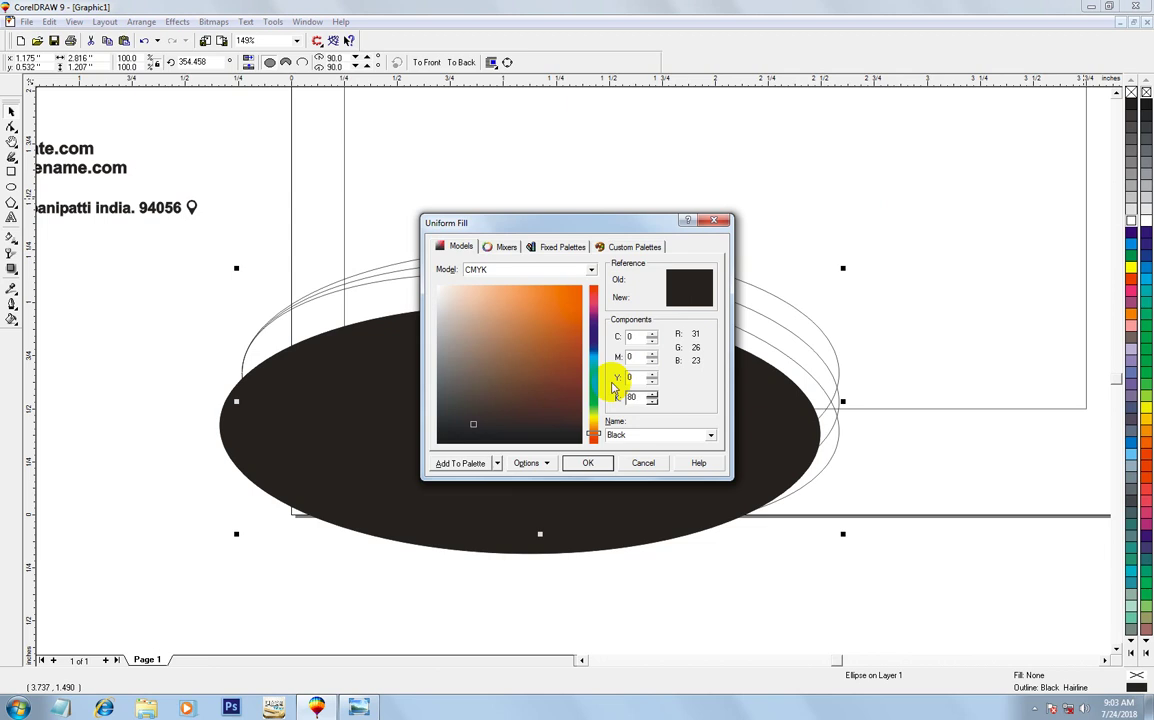
{"action": "key", "text": "Return"}
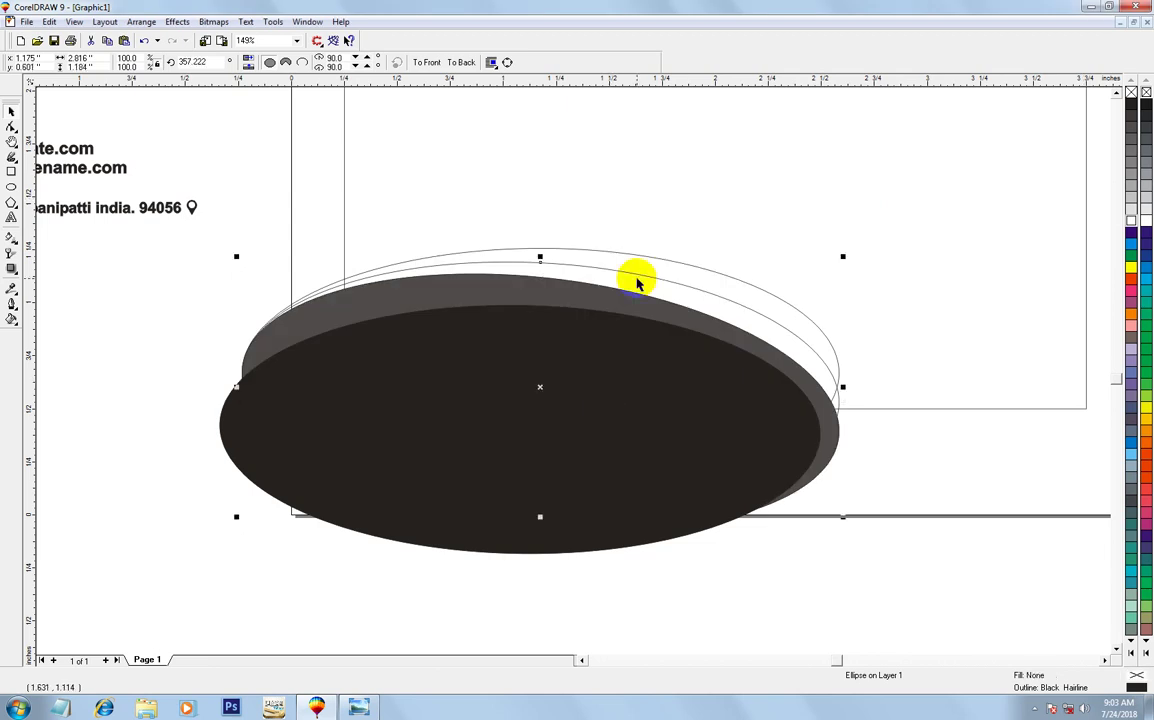
Fill the third ellipse orange and the top ellipse Deep Yellow.
{"action": "key", "text": "shift+F11"}
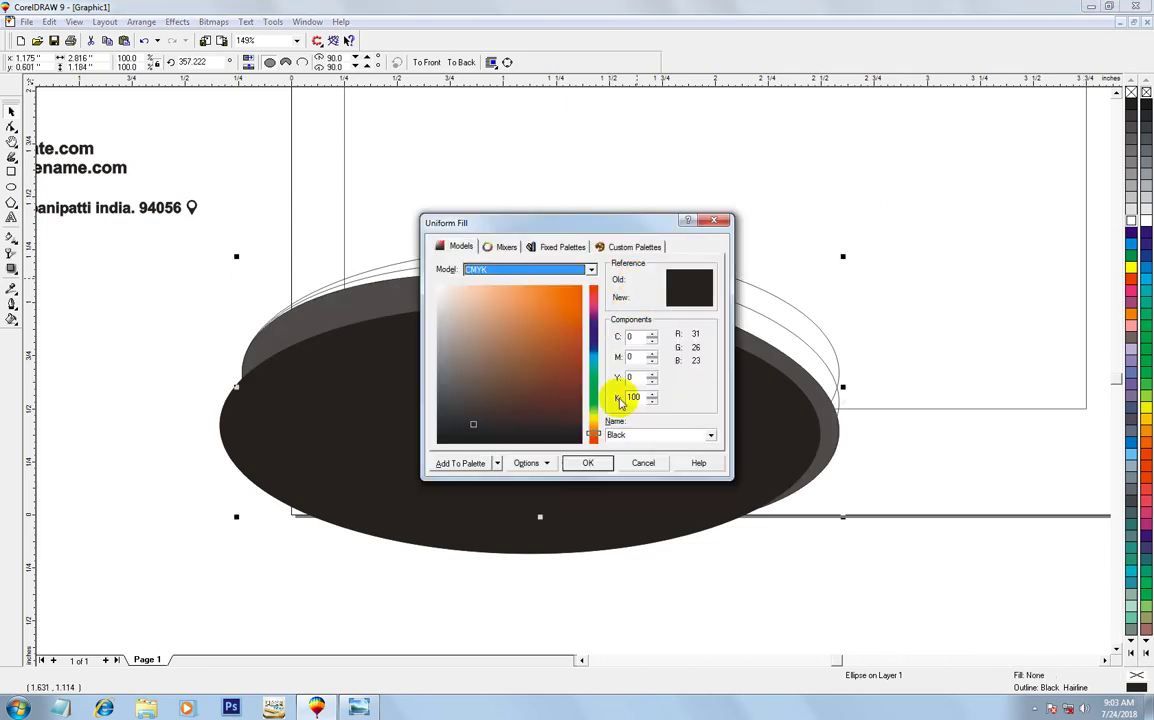
{"action": "type", "text": "Orange"}
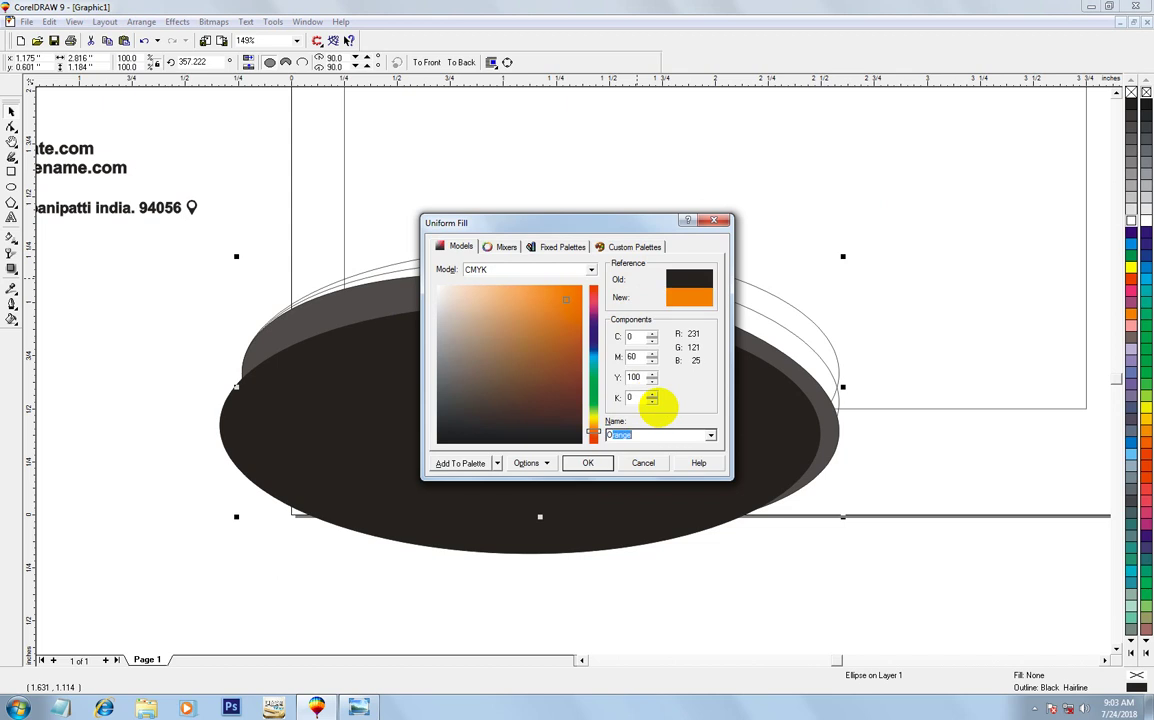
{"action": "key", "text": "Return"}
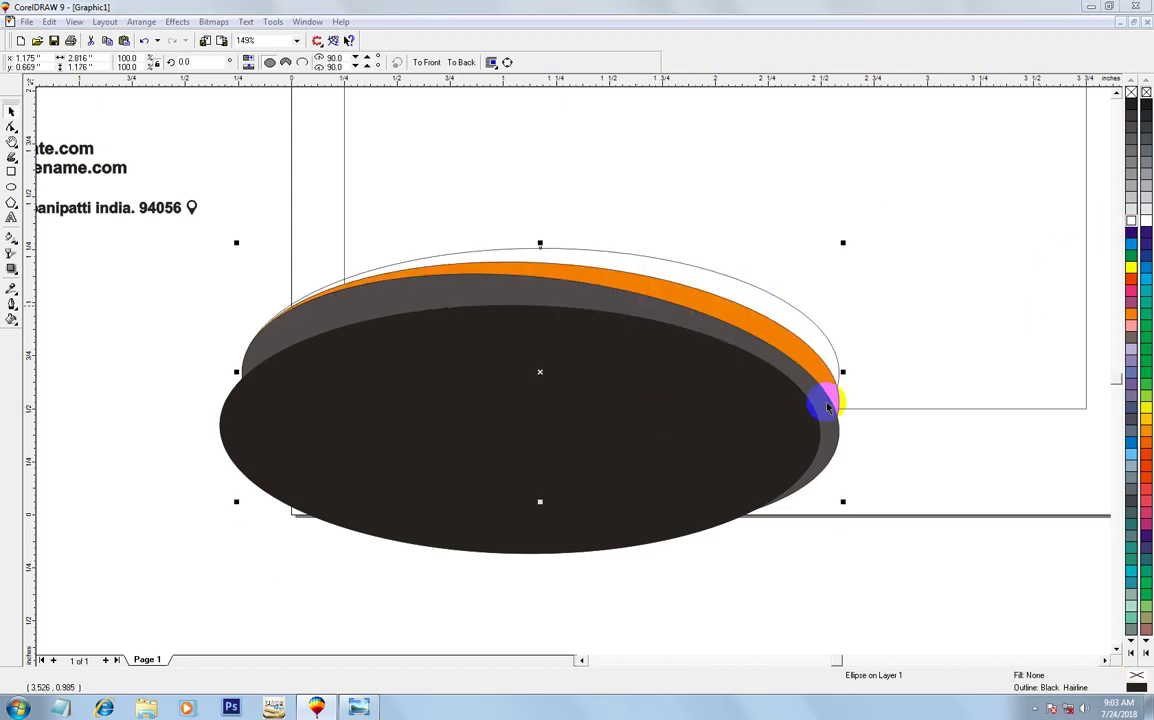
{"action": "key", "text": "shift+F11"}
{"action": "left_click", "coordinate": [666, 437]}
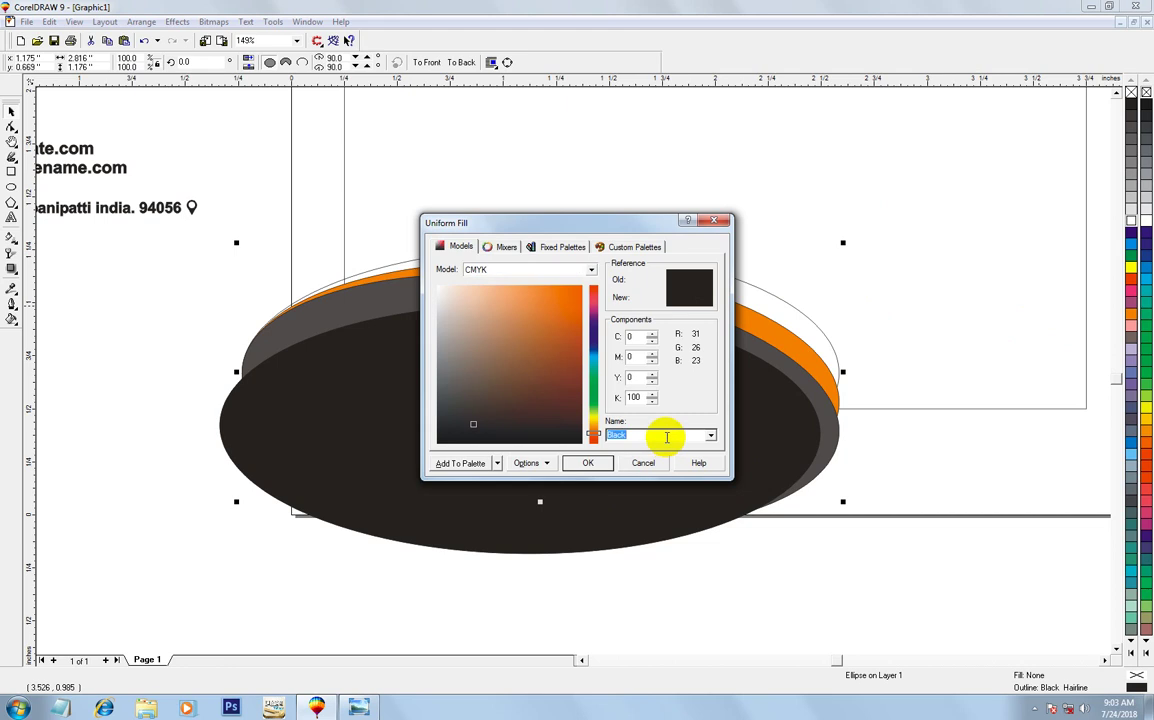
{"action": "type", "text": "Dee"}
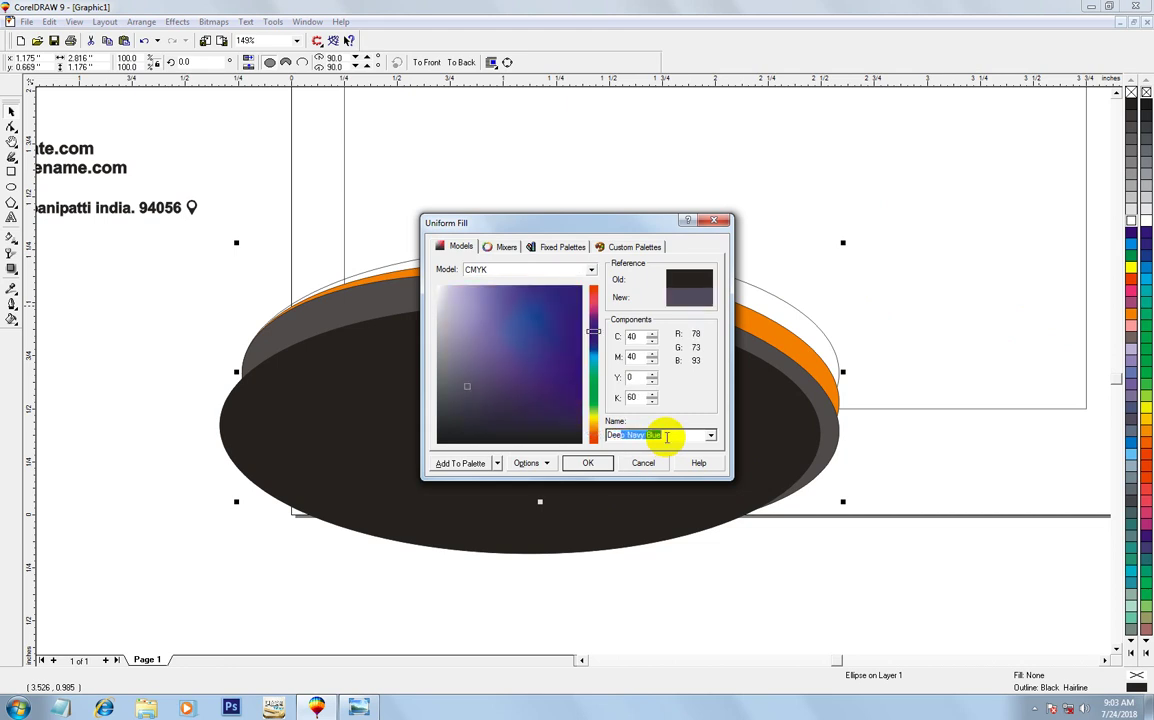
{"action": "type", "text": "p Yellow"}
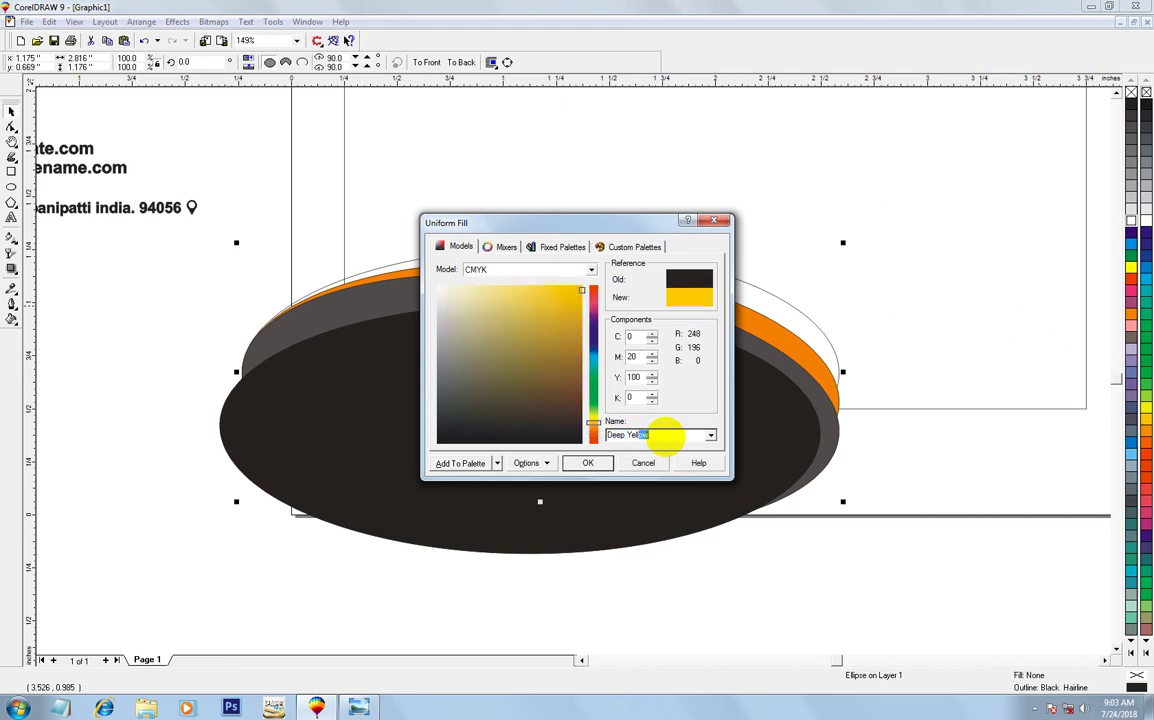
{"action": "key", "text": "Return"}
{"action": "scroll", "coordinate": [597, 371], "scroll_direction": "down", "scroll_amount": 1}
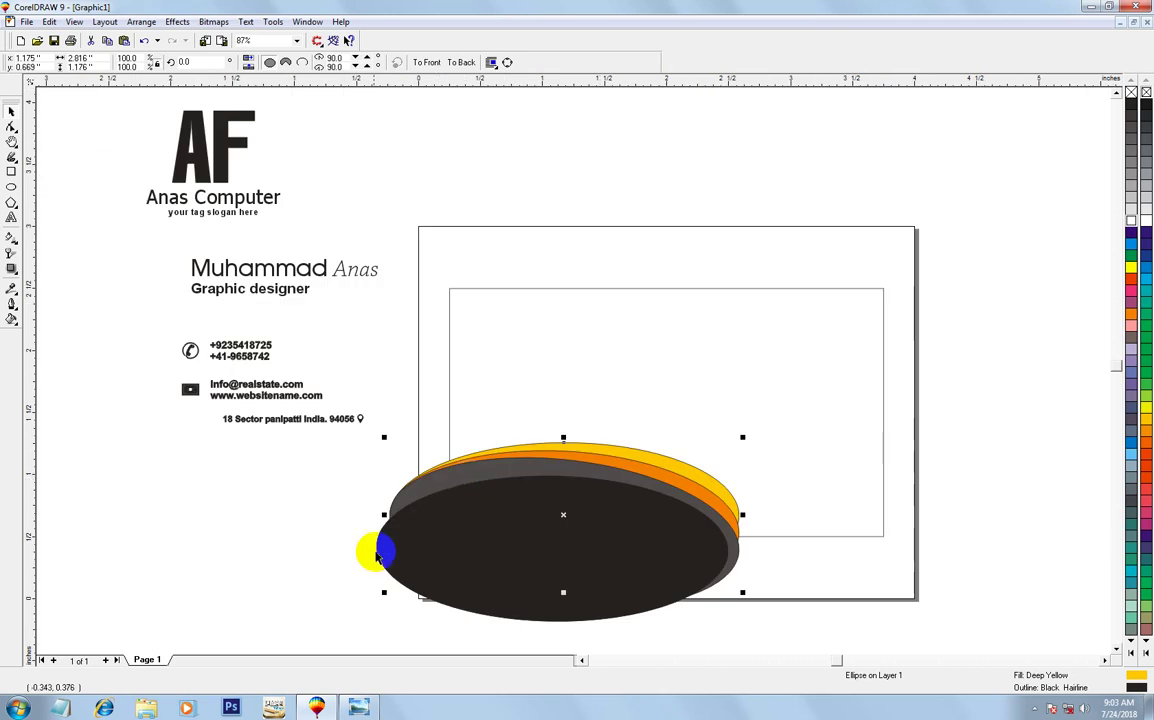
Group the four coloured ellipses and PowerClip them inside the inner card rectangle.
{"action": "left_click", "coordinate": [316, 622]}
{"action": "left_click_drag", "start_coordinate": [316, 622], "coordinate": [814, 412]}
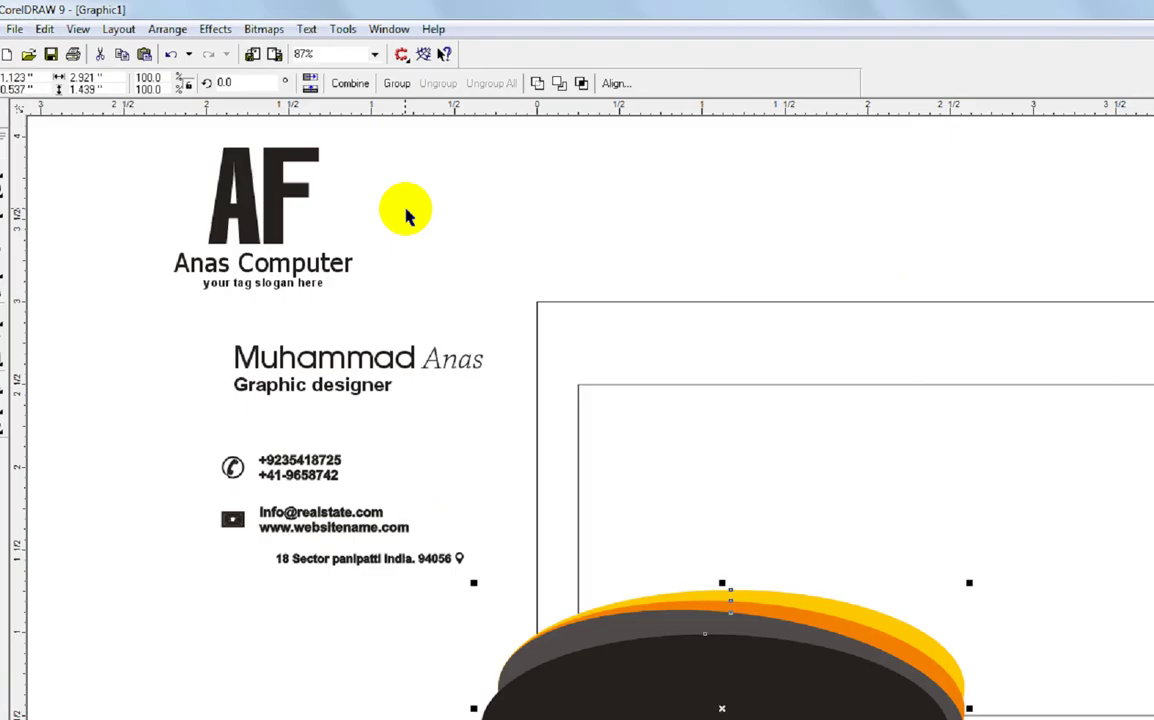
{"action": "left_click", "coordinate": [313, 62]}
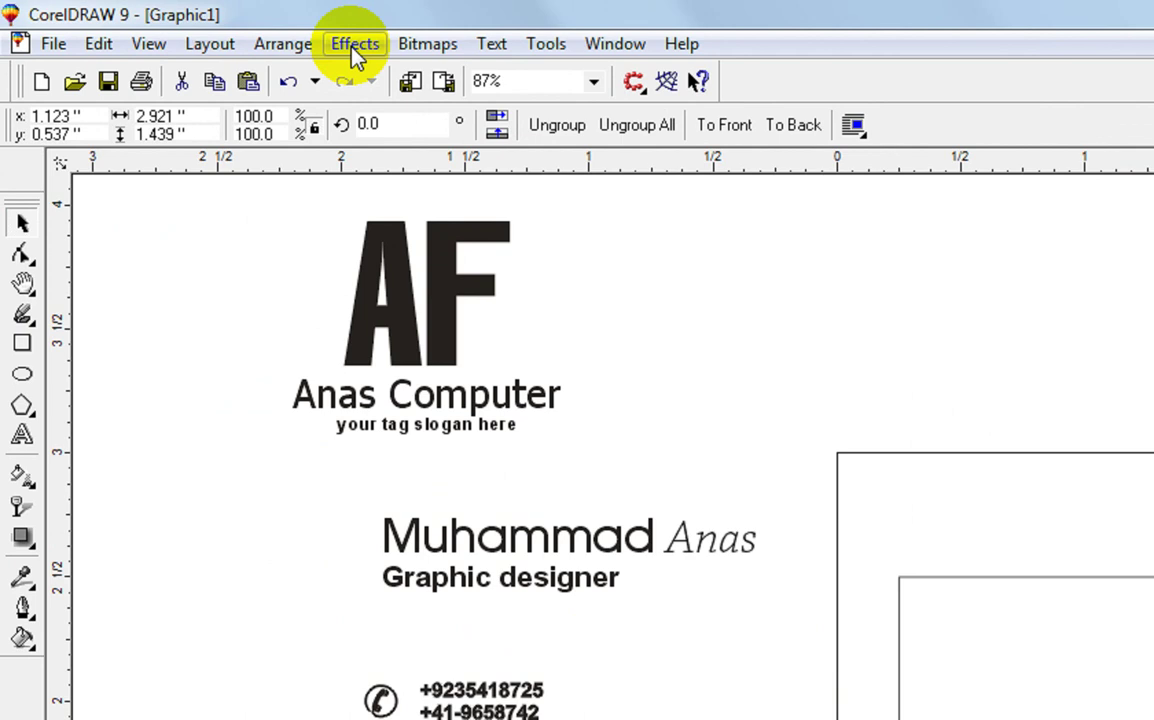
{"action": "left_click", "coordinate": [353, 50]}
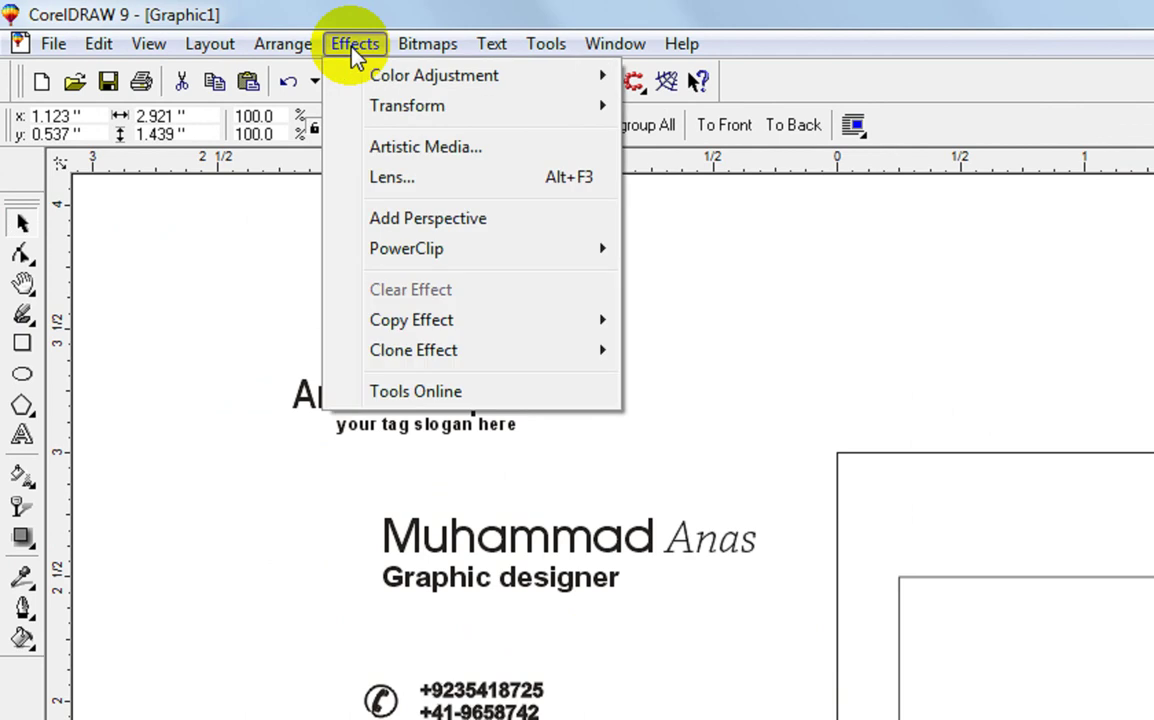
{"action": "mouse_move", "coordinate": [406, 248]}
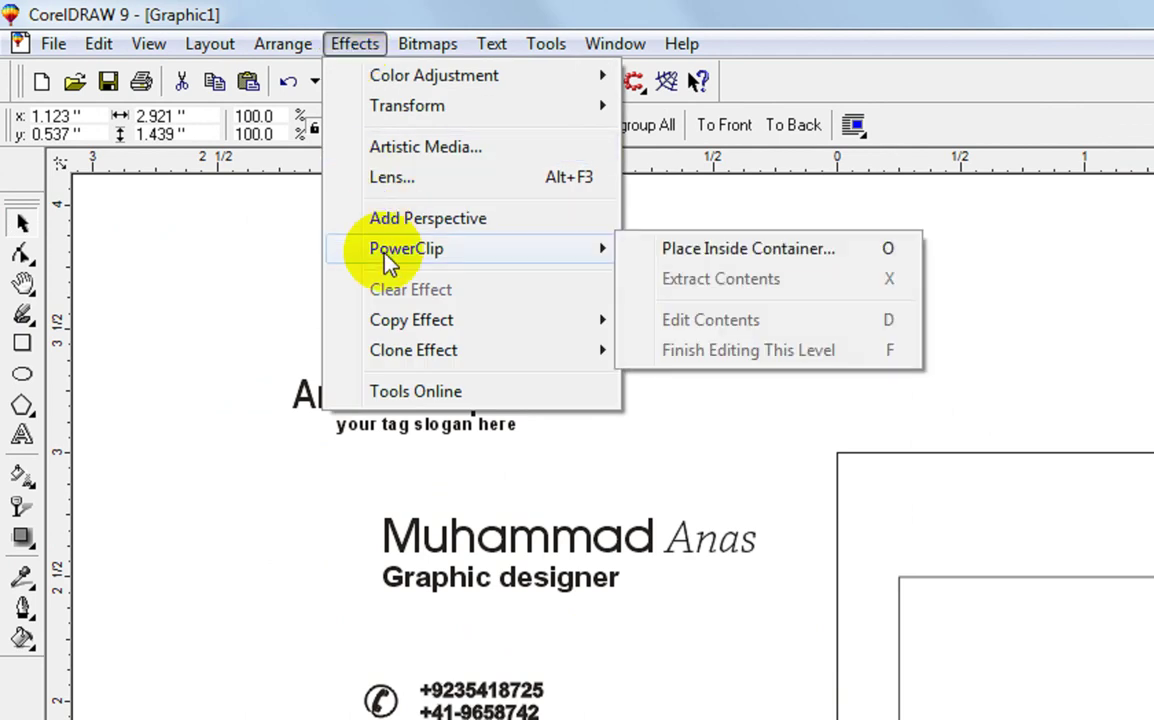
{"action": "left_click", "coordinate": [683, 250]}
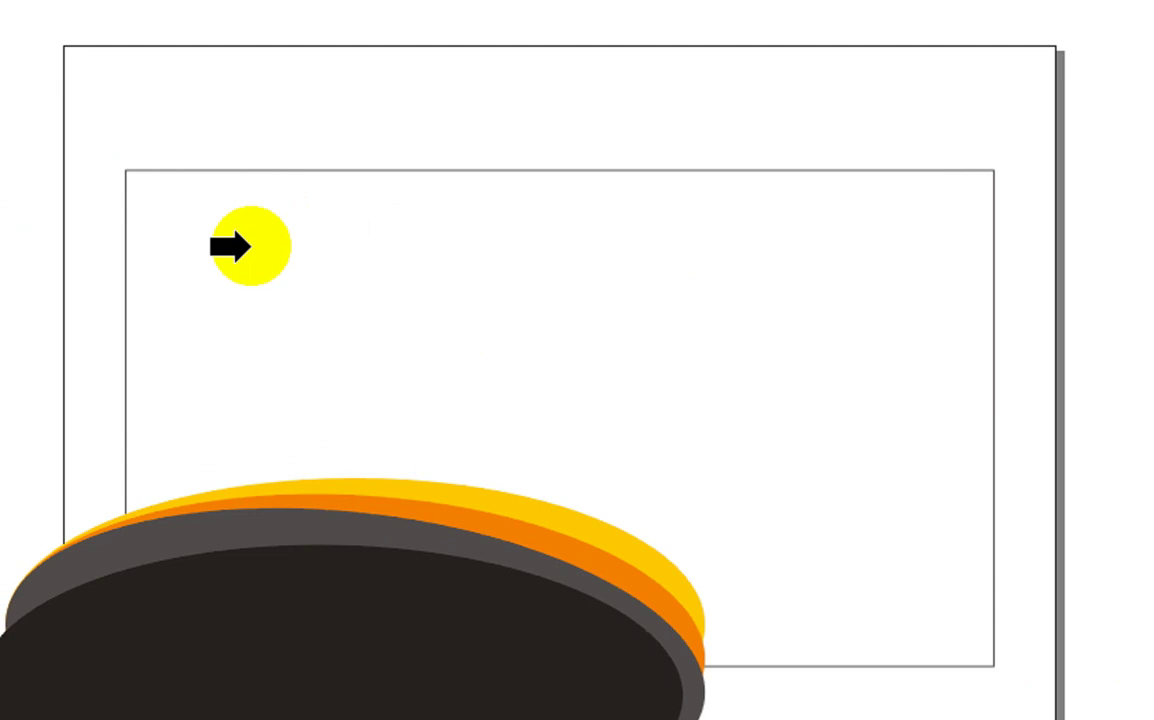
{"action": "left_click", "coordinate": [300, 213]}
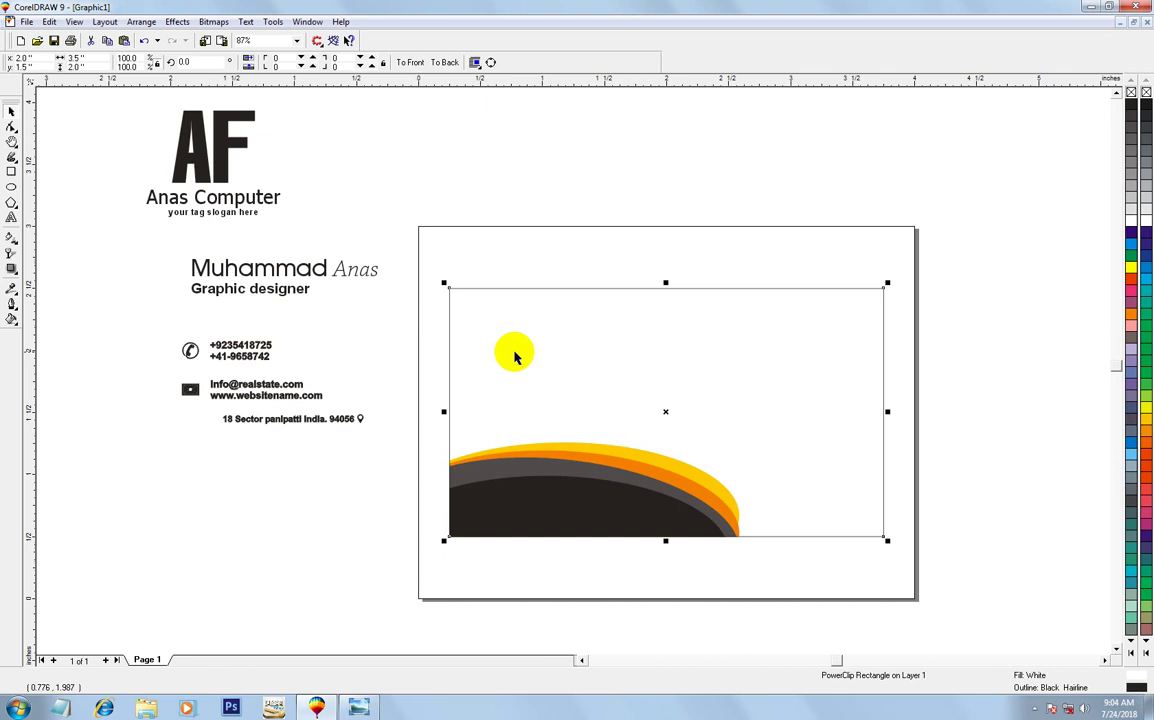
Enter PowerClip content editing on the card and select the swoosh ellipse group.
{"action": "left_click", "coordinate": [507, 442]}
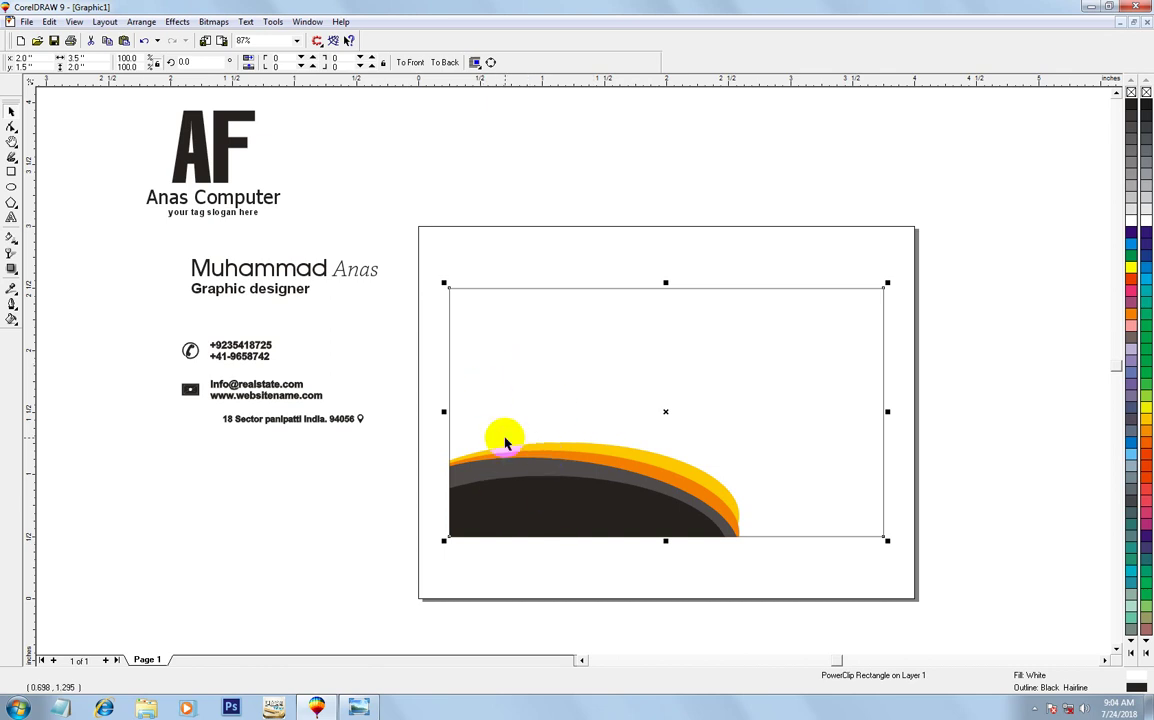
{"action": "left_click", "coordinate": [482, 474]}
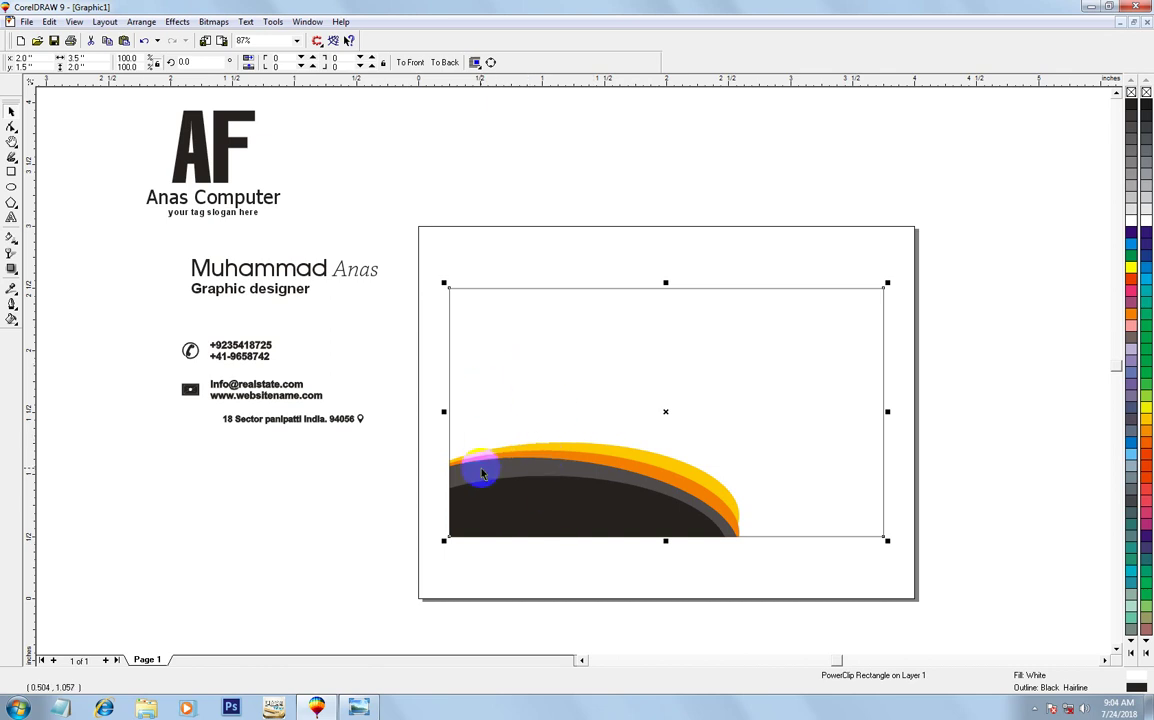
{"action": "left_click", "coordinate": [184, 25]}
{"action": "mouse_move", "coordinate": [203, 124]}
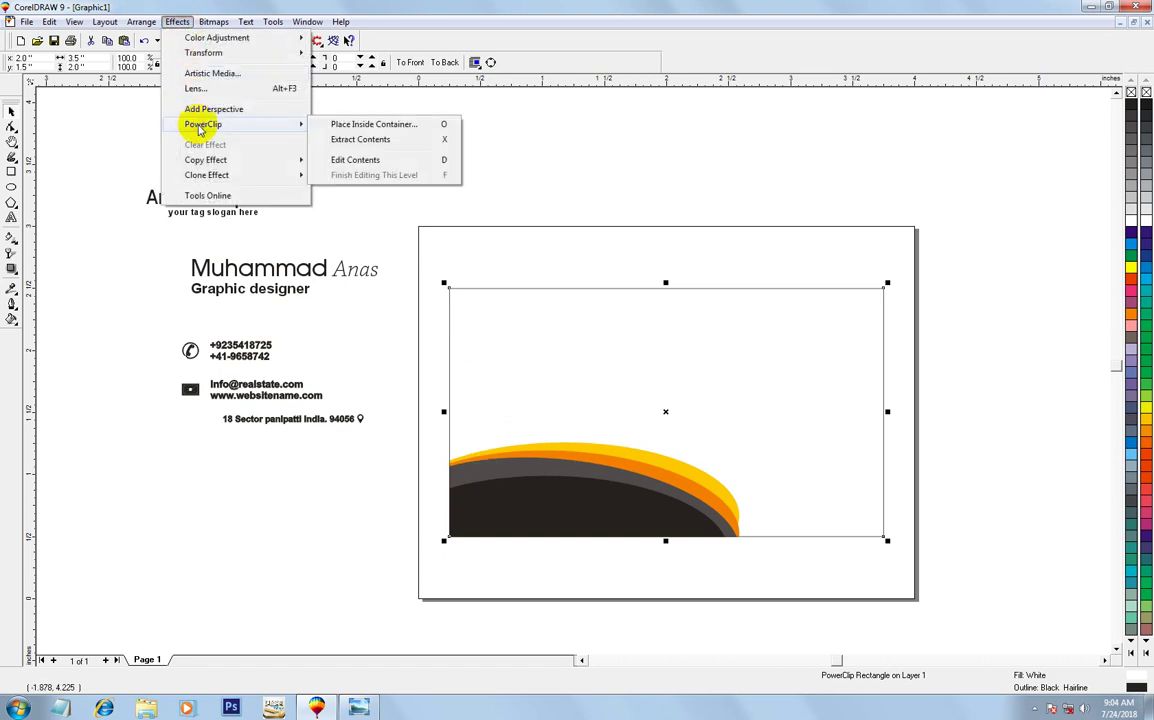
{"action": "left_click", "coordinate": [350, 160]}
{"action": "left_click", "coordinate": [547, 526]}
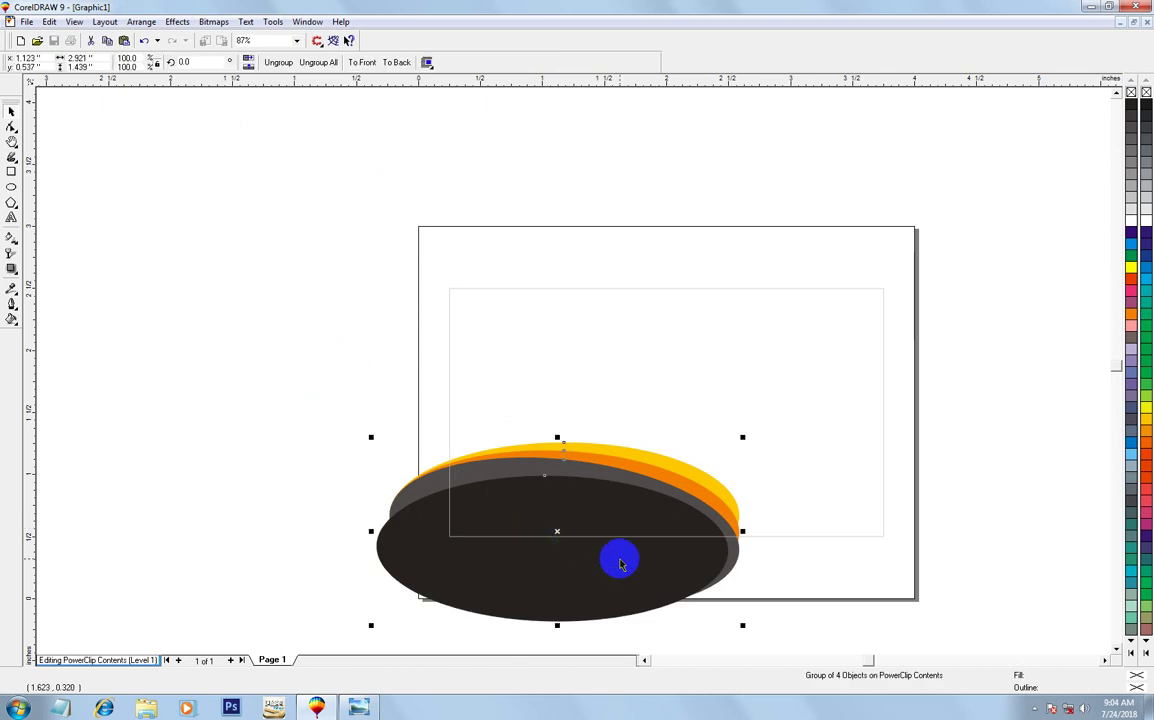
{"action": "left_click", "coordinate": [256, 404]}
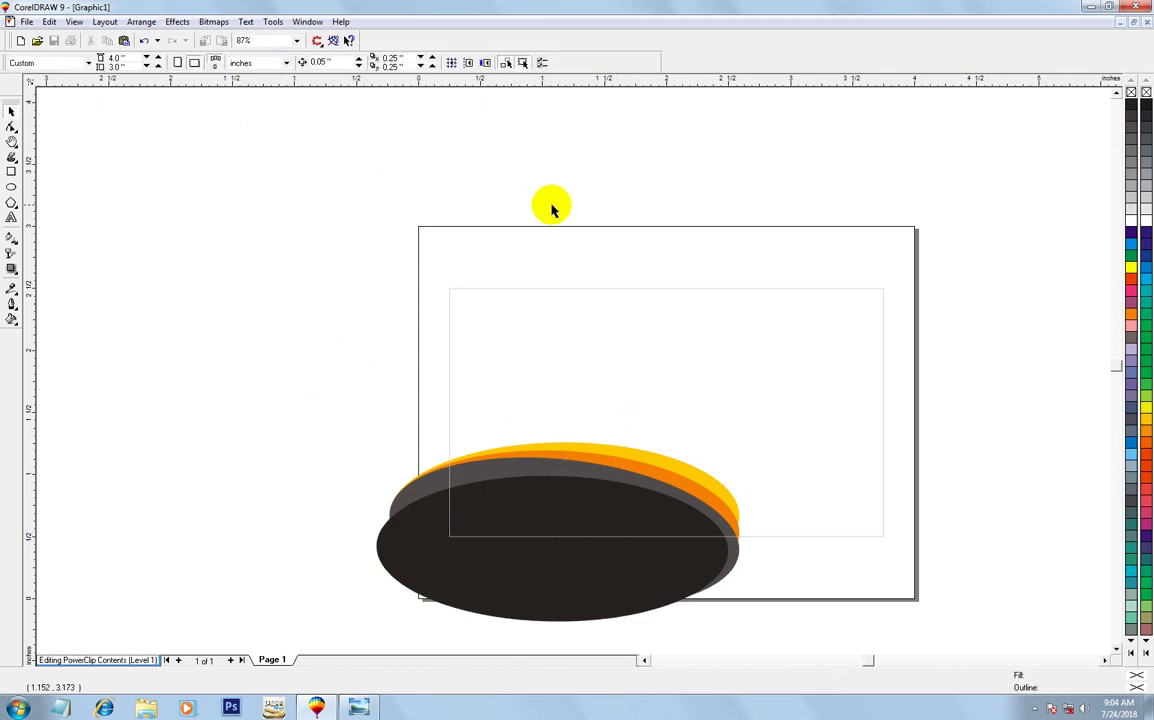
{"action": "left_click", "coordinate": [533, 522]}
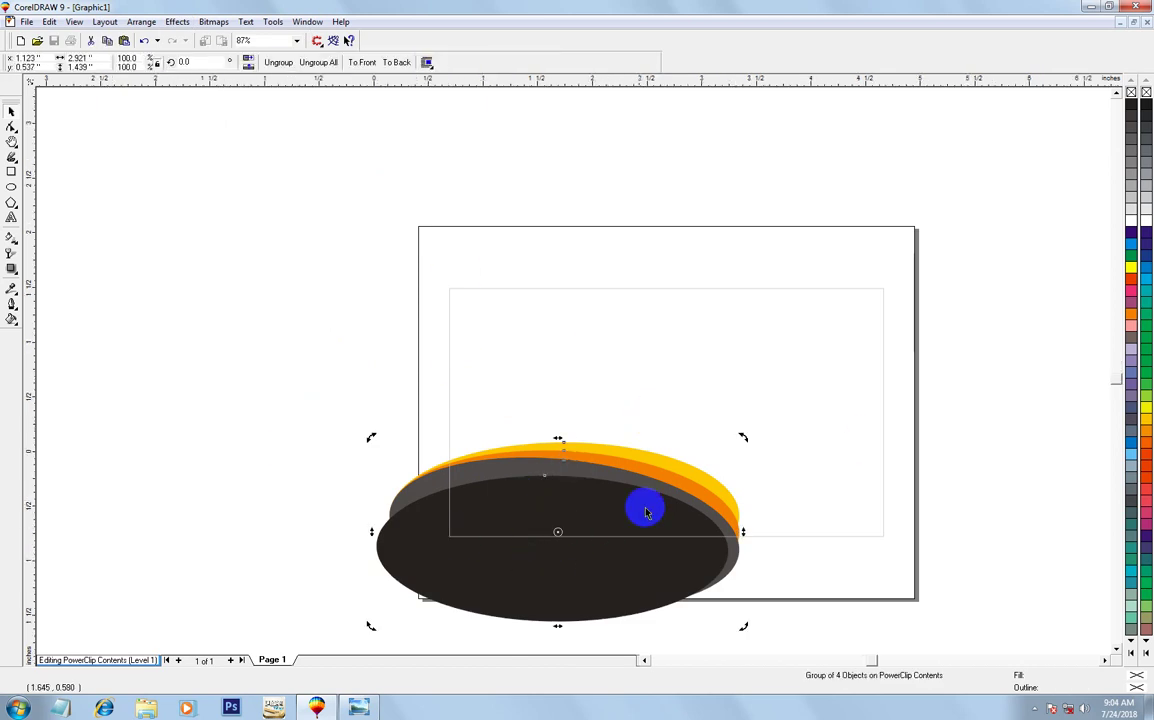
{"action": "scroll", "coordinate": [645, 512], "scroll_direction": "down", "scroll_amount": 1}
Rotate the swoosh group to about 343°, shift it up-left, and finish editing.
{"action": "left_click_drag", "start_coordinate": [729, 445], "coordinate": [752, 476]}
{"action": "key", "text": "ctrl+r"}
{"action": "left_click_drag", "start_coordinate": [645, 550], "coordinate": [634, 534]}
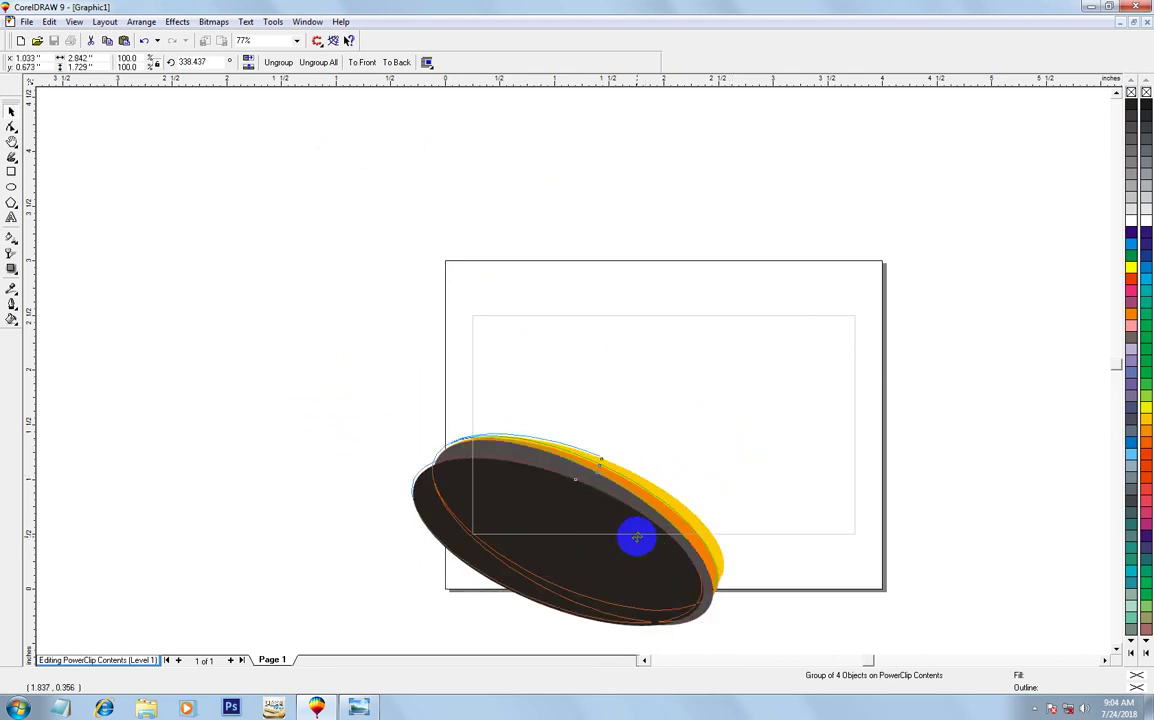
{"action": "left_click", "coordinate": [657, 596]}
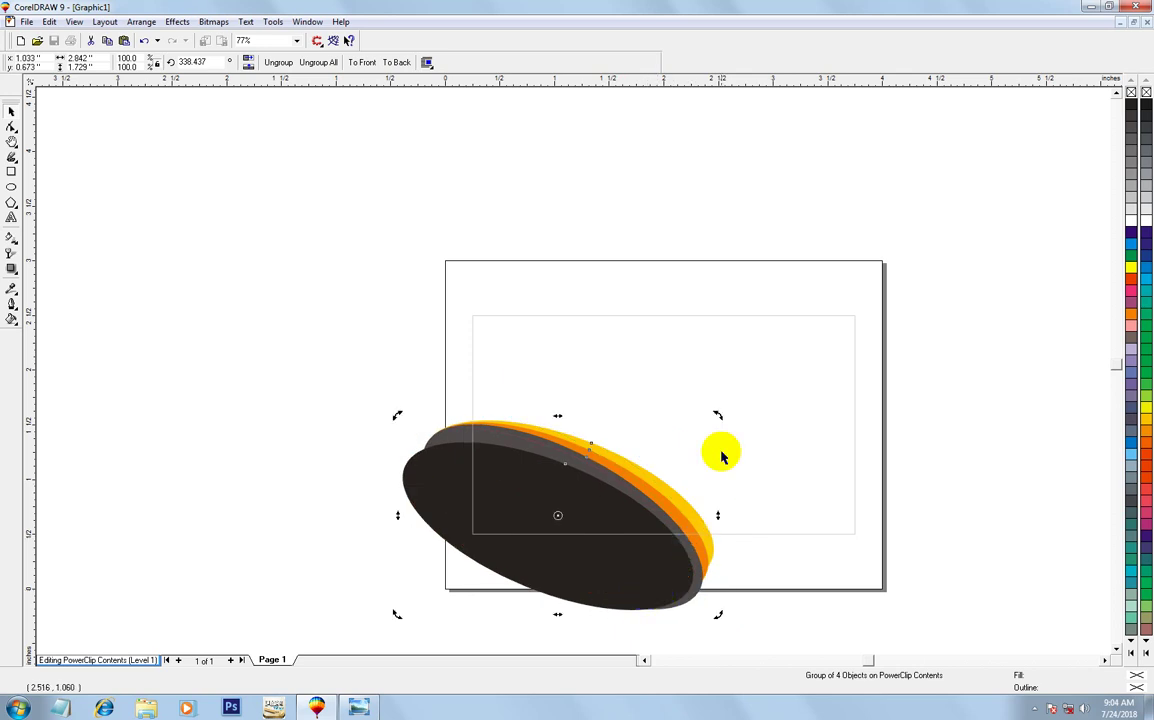
{"action": "left_click_drag", "start_coordinate": [720, 416], "coordinate": [720, 397]}
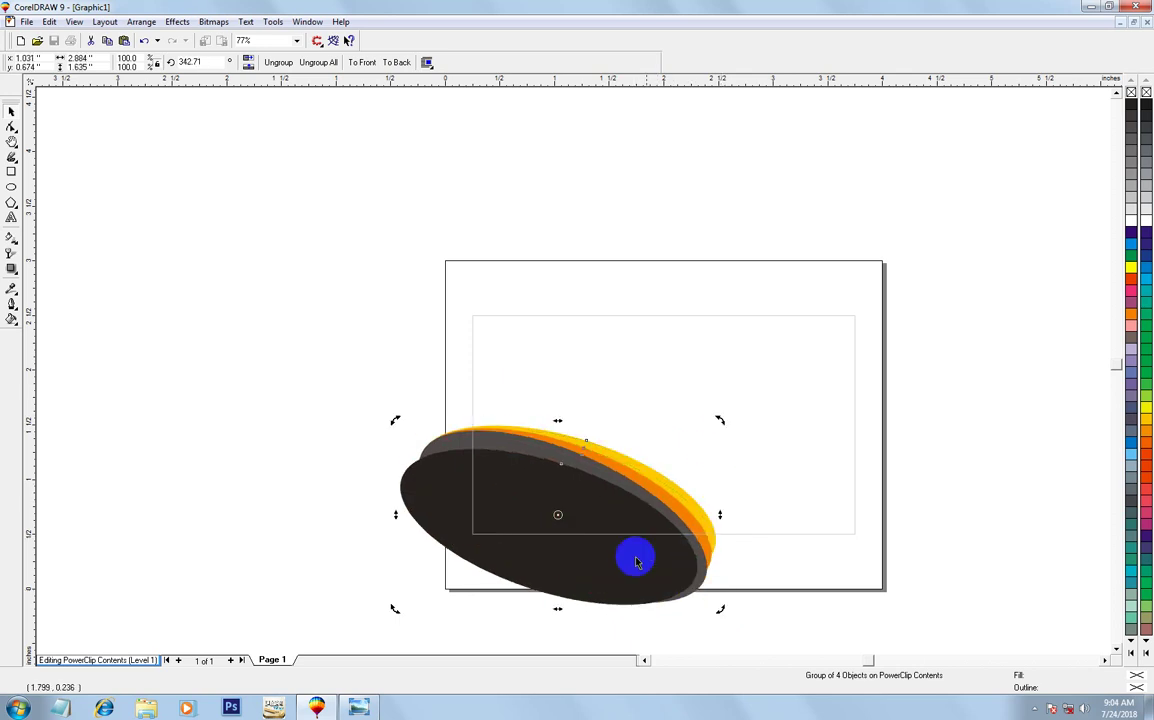
{"action": "left_click_drag", "start_coordinate": [634, 556], "coordinate": [732, 620]}
{"action": "left_click", "coordinate": [732, 620], "text": "ctrl"}
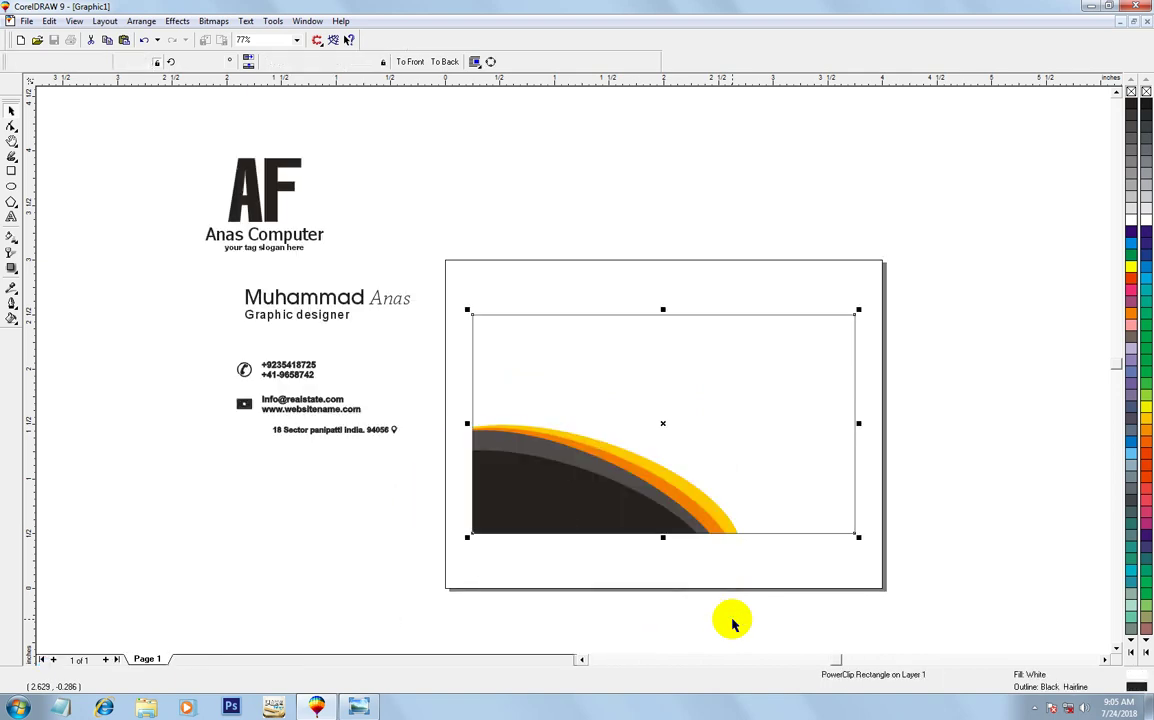
{"action": "left_click", "coordinate": [790, 538]}
{"action": "key", "text": "F3"}
{"action": "left_click_drag", "start_coordinate": [327, 249], "coordinate": [842, 571]}
{"action": "key", "text": "F3"}
{"action": "left_click_drag", "start_coordinate": [122, 93], "coordinate": [765, 451]}
{"action": "left_click", "coordinate": [594, 451]}
{"action": "left_click", "coordinate": [11, 111]}
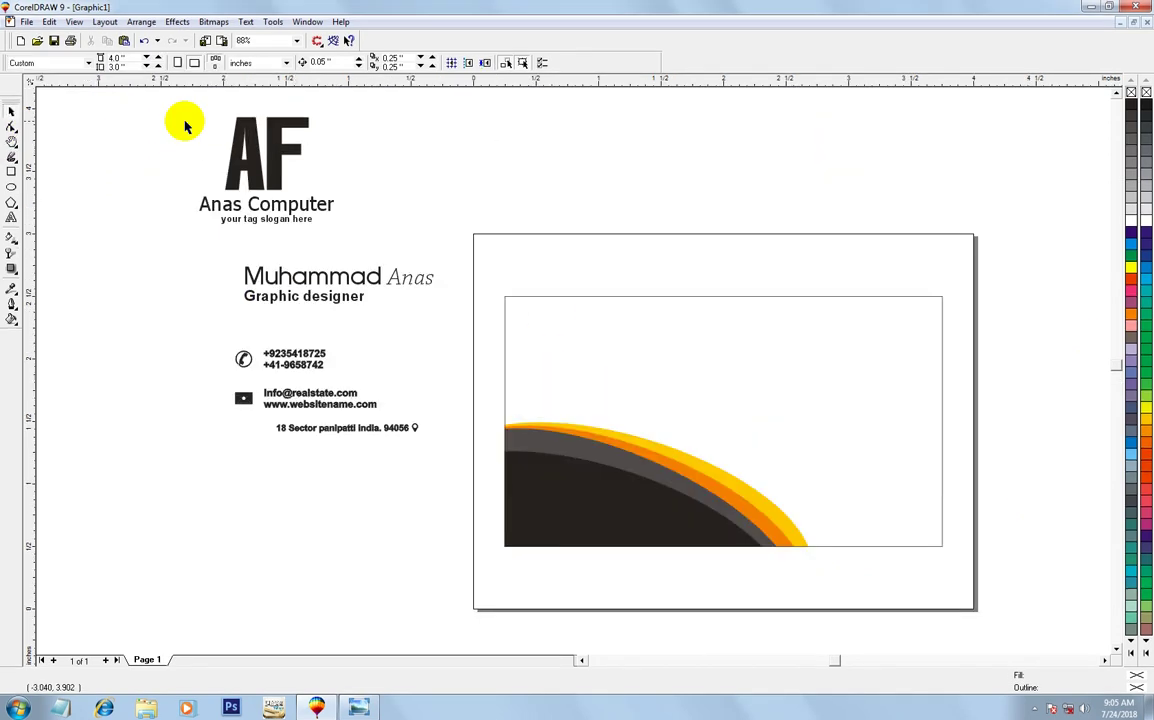
{"action": "left_click", "coordinate": [270, 163]}
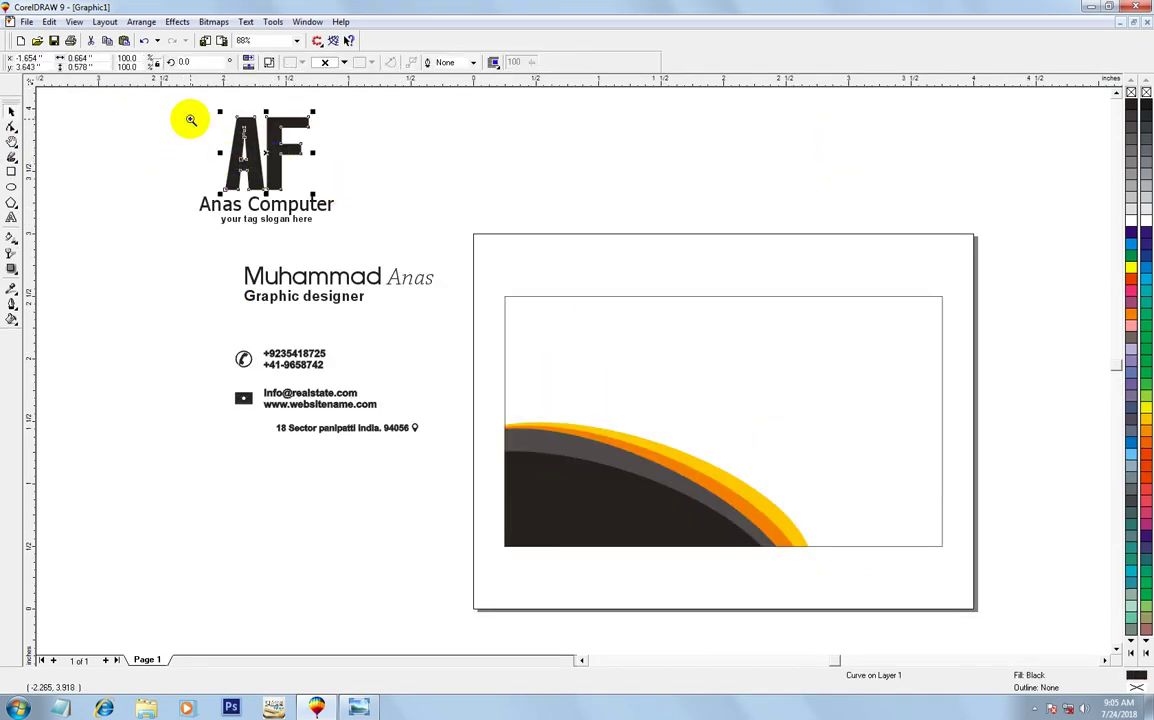
{"action": "left_click_drag", "start_coordinate": [153, 104], "coordinate": [374, 262]}
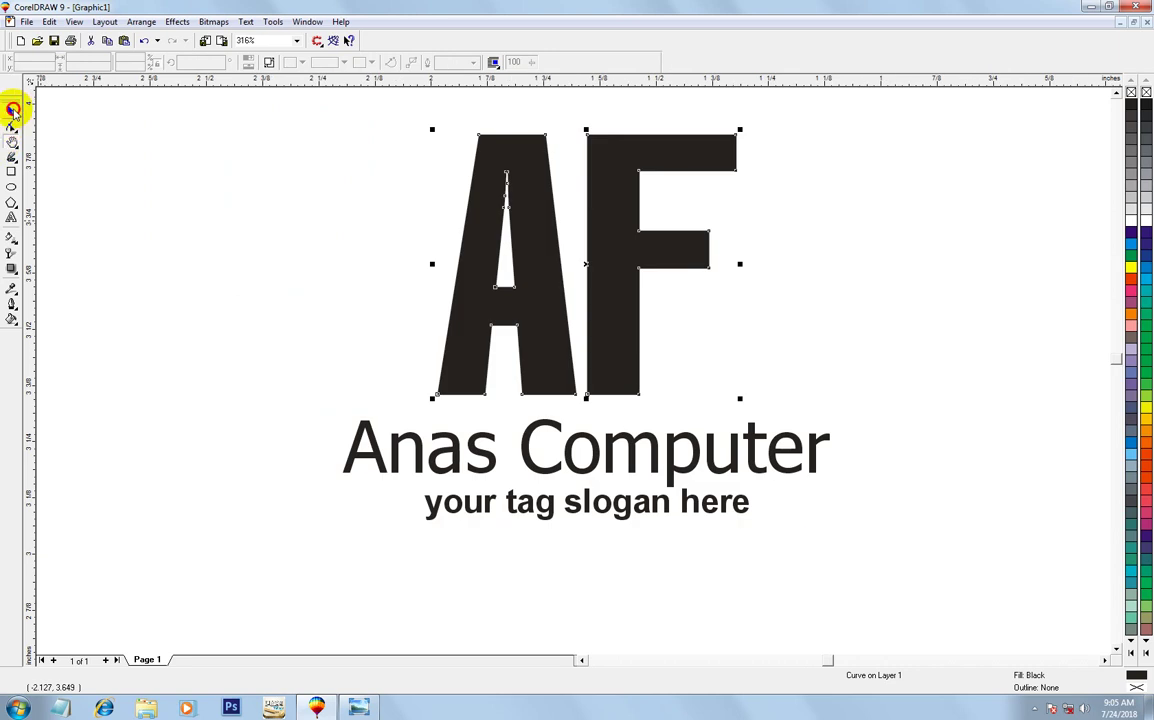
{"action": "left_click", "coordinate": [12, 110]}
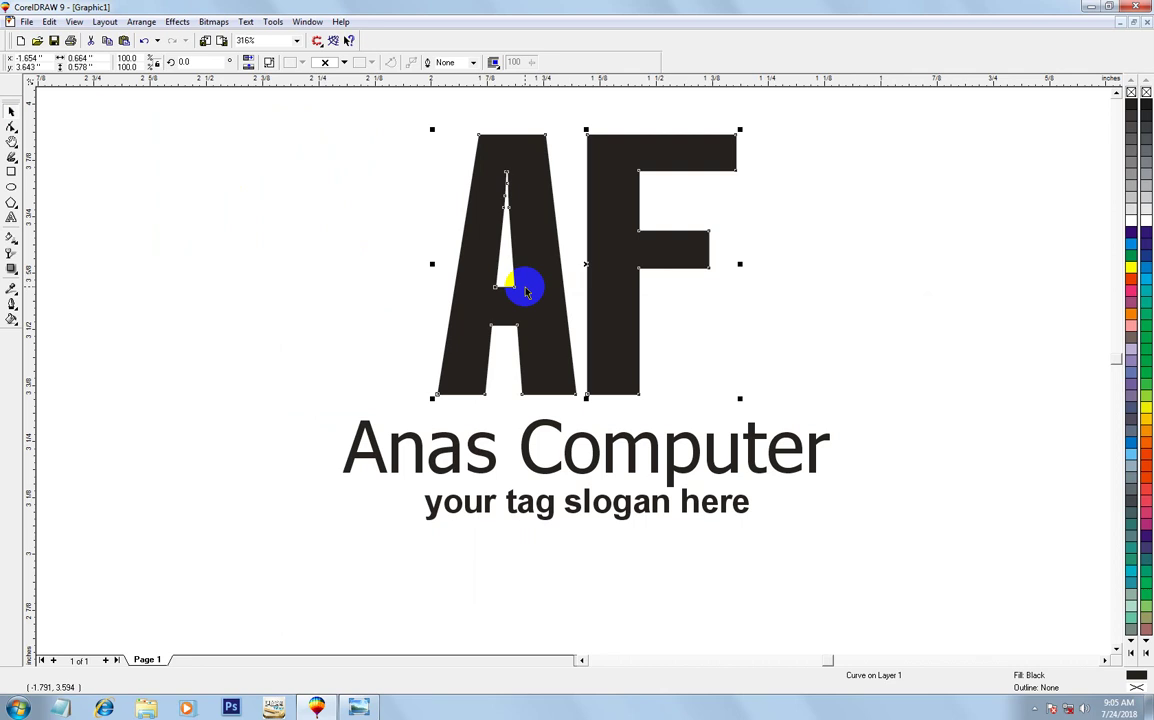
{"action": "left_click", "coordinate": [206, 407]}
{"action": "left_click_drag", "start_coordinate": [178, 346], "coordinate": [925, 497]}
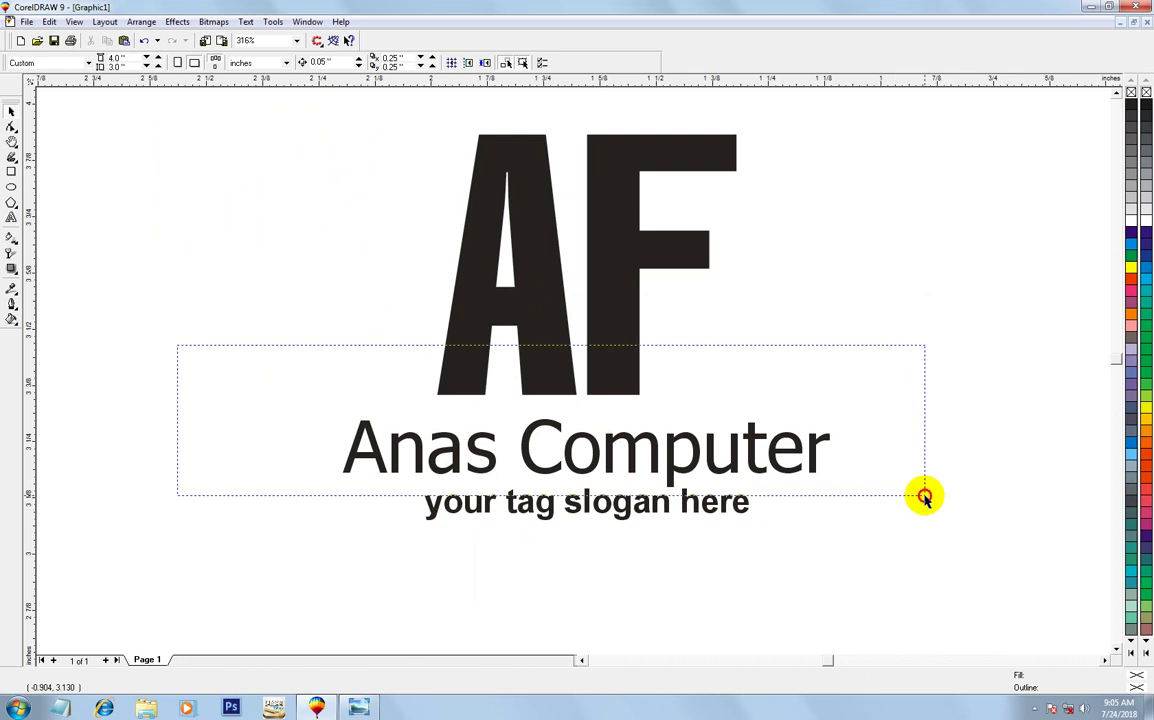
{"action": "left_click_drag", "start_coordinate": [331, 563], "coordinate": [874, 466]}
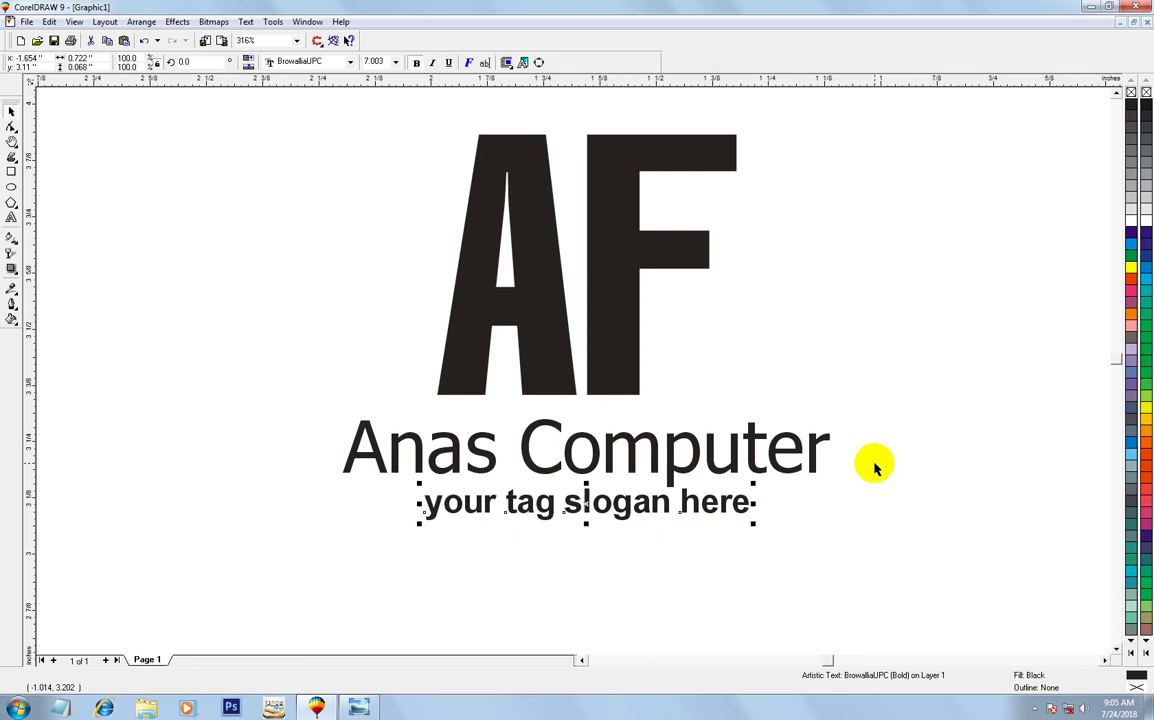
Group the AF logo, company name and slogan and drag them onto the back card's upper left.
{"action": "key", "text": "F4"}
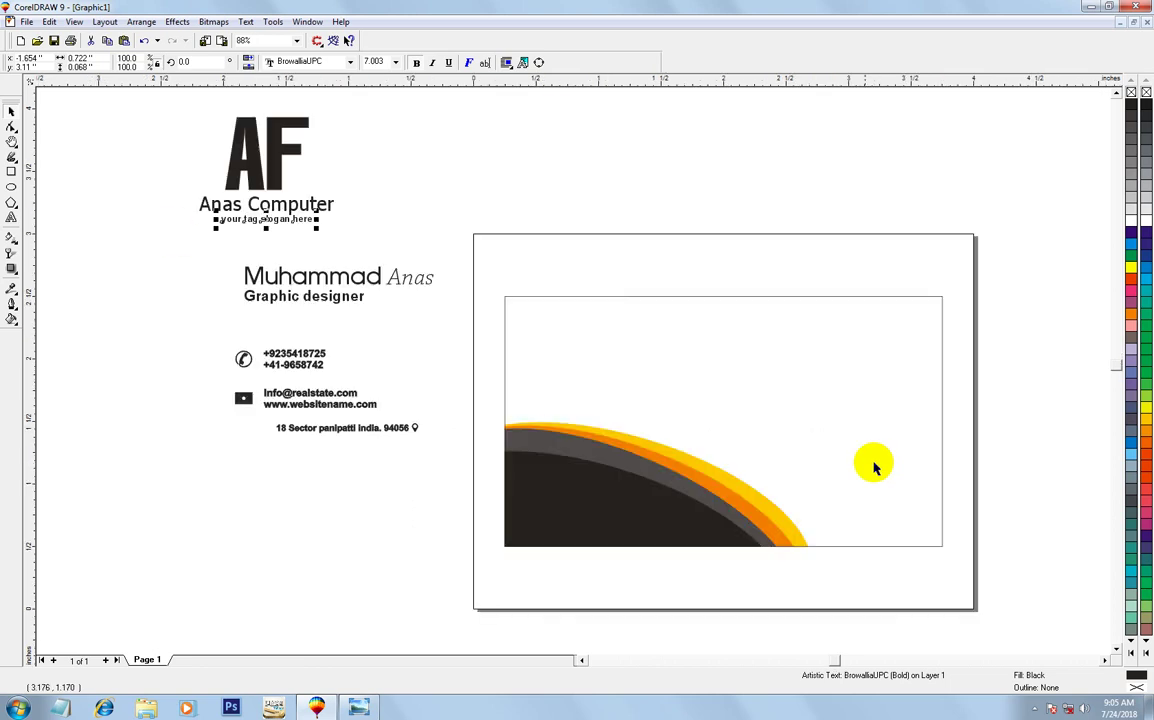
{"action": "left_click", "coordinate": [117, 120]}
{"action": "left_click_drag", "start_coordinate": [117, 120], "coordinate": [403, 258]}
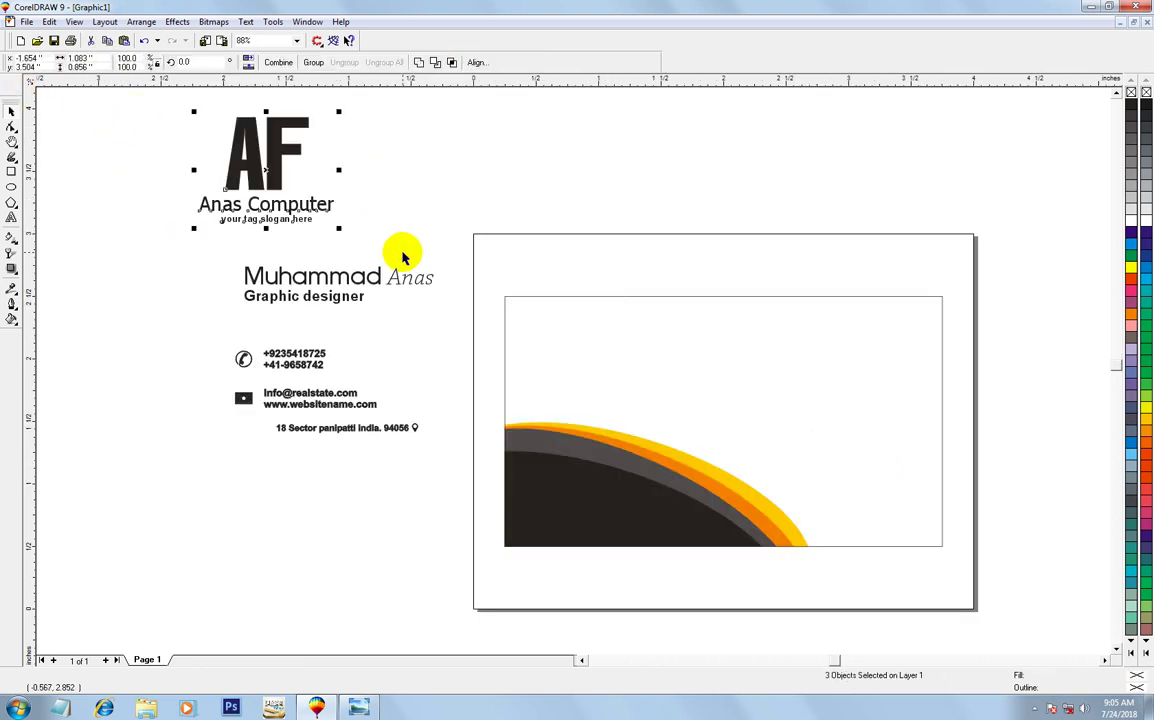
{"action": "key", "text": "ctrl+g"}
{"action": "key", "text": "Delete"}
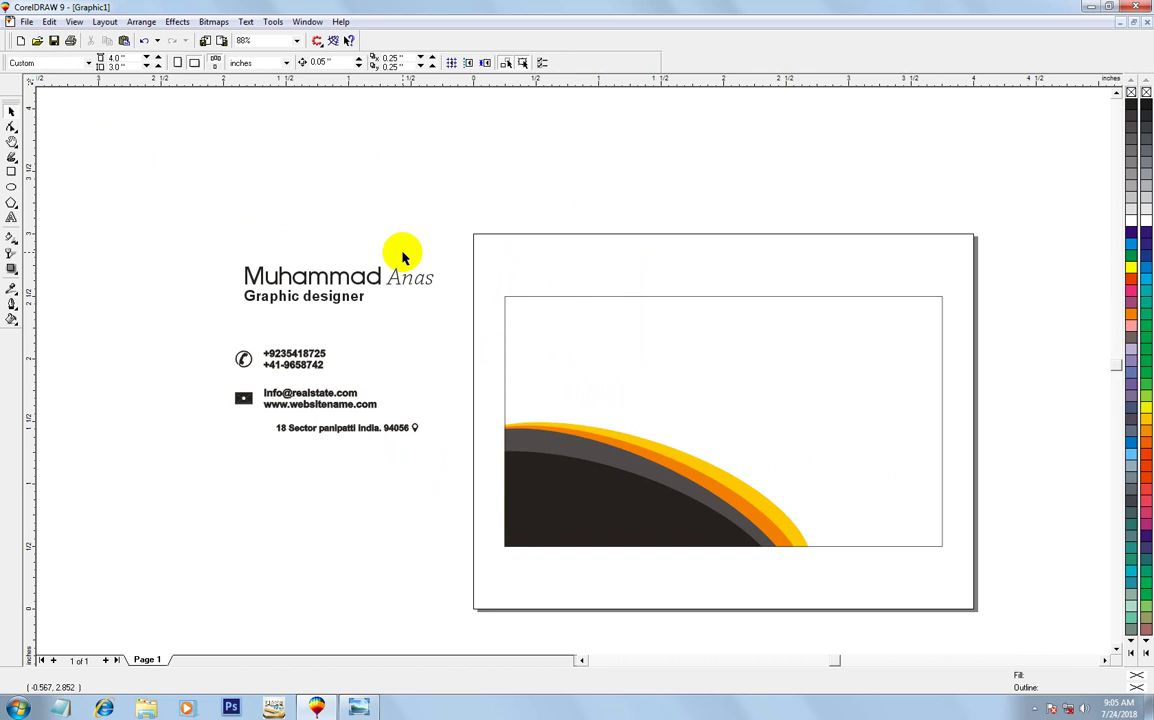
{"action": "key", "text": "ctrl+z"}
{"action": "left_click_drag", "start_coordinate": [266, 172], "coordinate": [583, 353]}
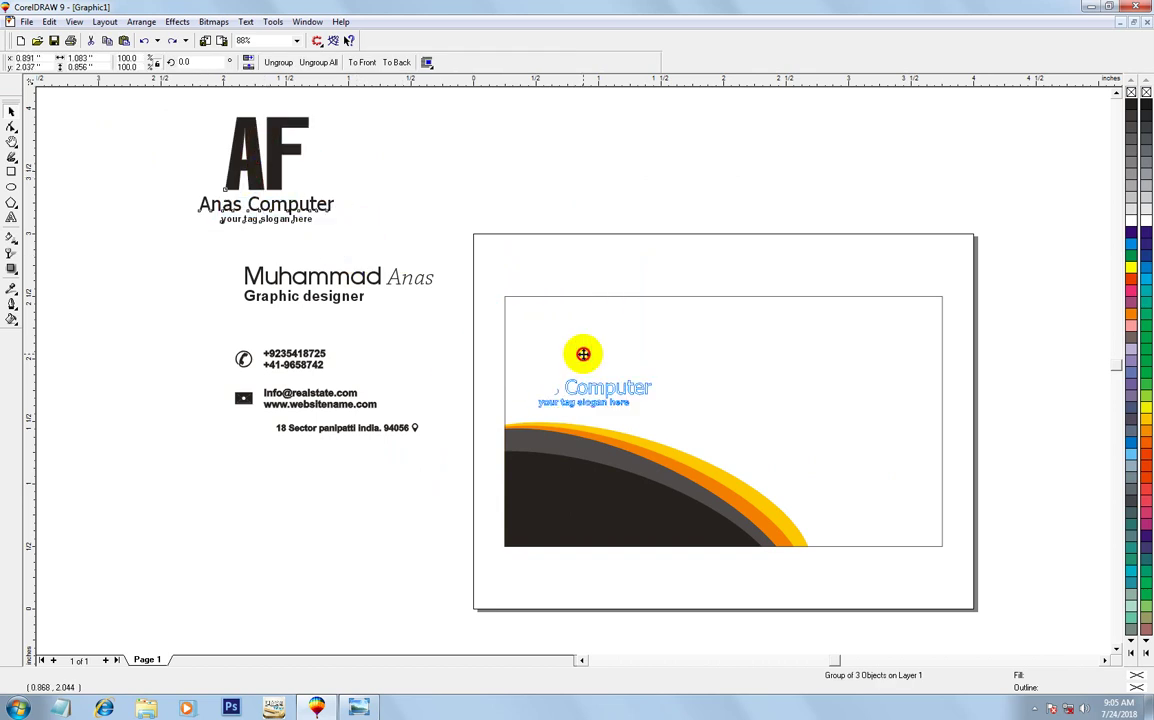
{"action": "left_click_drag", "start_coordinate": [583, 353], "coordinate": [591, 357]}
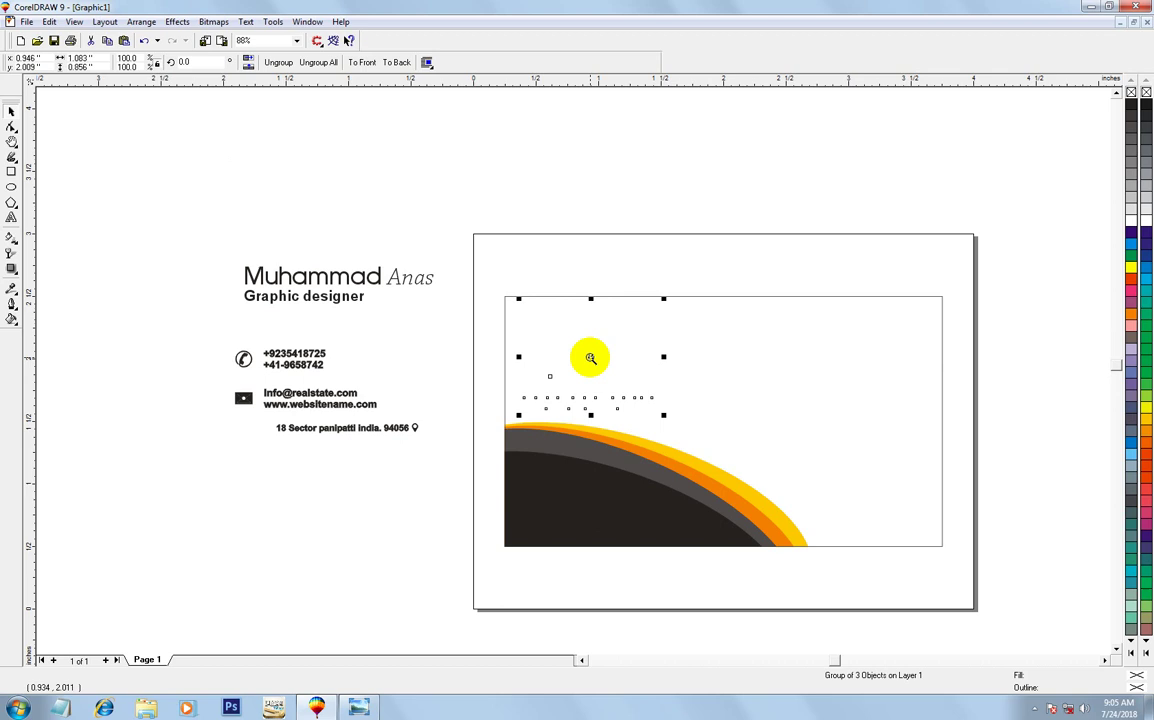
Zoom in on the card and nudge the logo group down.
{"action": "left_click_drag", "start_coordinate": [443, 270], "coordinate": [734, 433]}
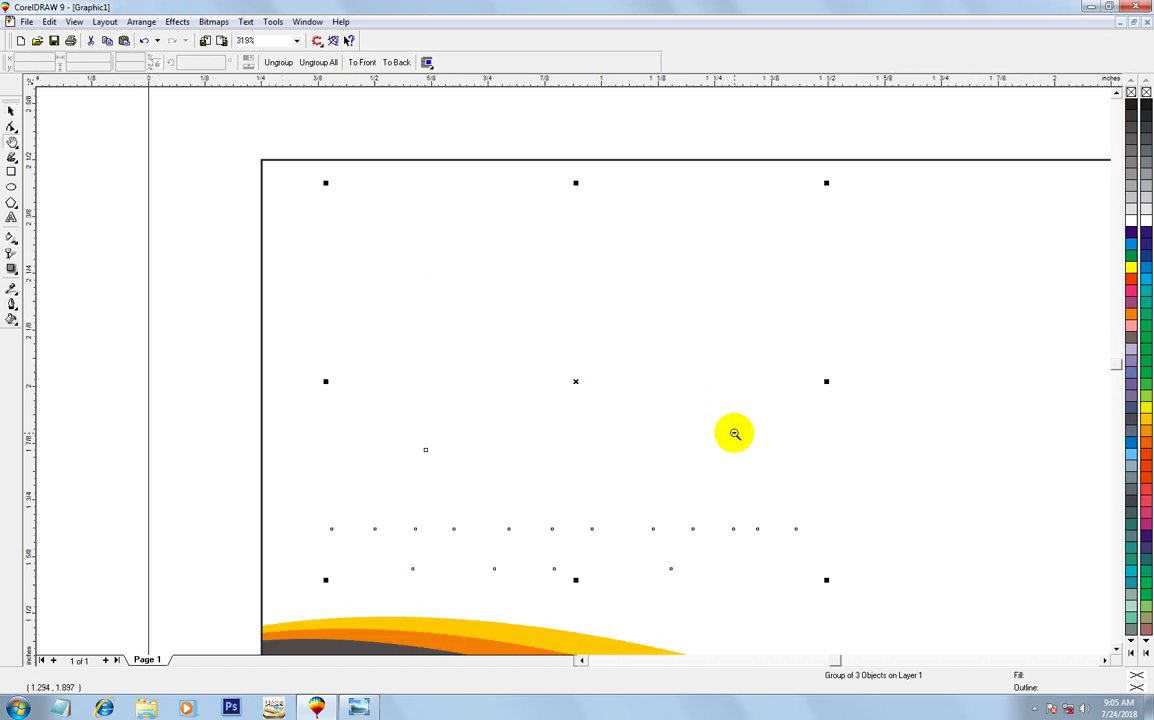
{"action": "left_click", "coordinate": [112, 440]}
{"action": "left_click", "coordinate": [518, 387]}
{"action": "key", "text": "Down"}
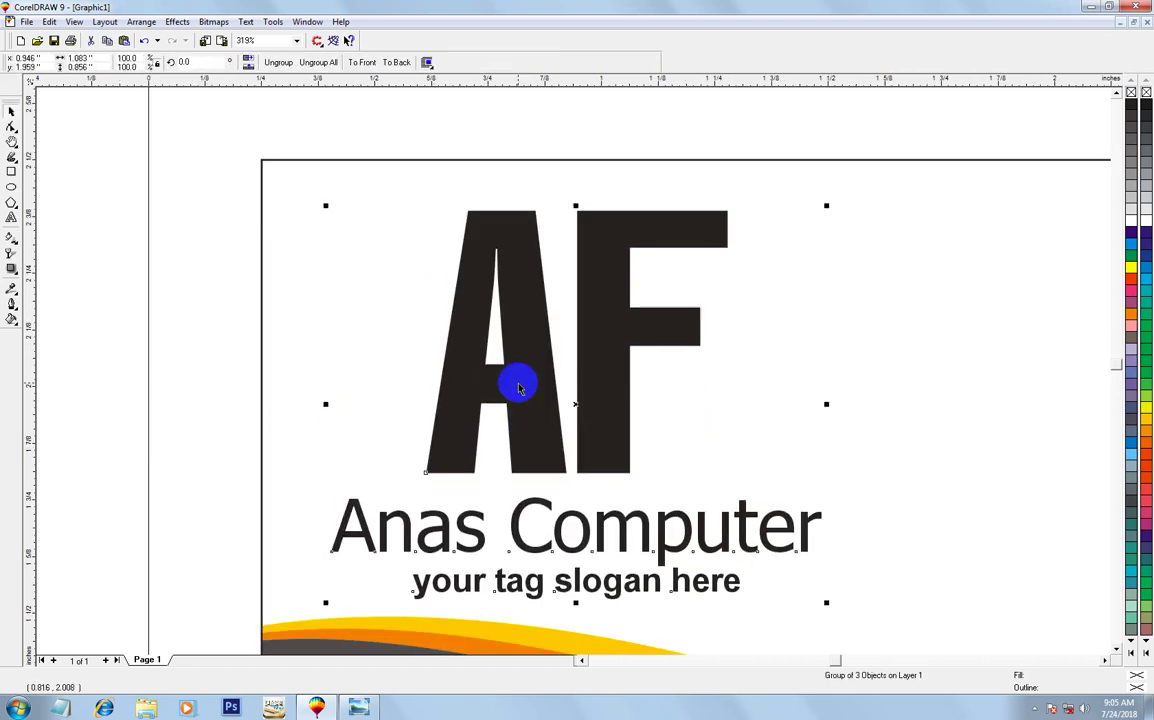
{"action": "key", "text": "F3"}
{"action": "left_click", "coordinate": [465, 394]}
{"action": "left_click", "coordinate": [597, 373]}
Flatten the clipped swoosh group to about 98% height.
{"action": "left_click", "coordinate": [608, 535], "text": "ctrl"}
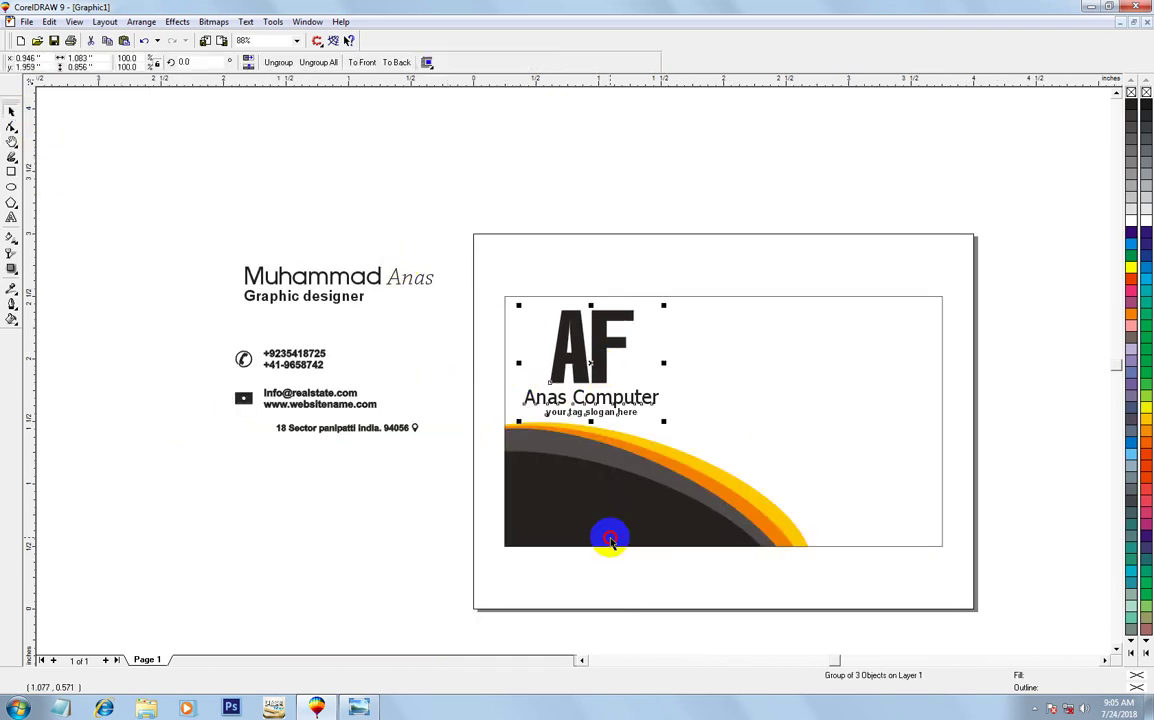
{"action": "left_click", "coordinate": [588, 443]}
{"action": "left_click_drag", "start_coordinate": [615, 415], "coordinate": [615, 421]}
{"action": "left_click", "coordinate": [615, 425], "text": "ctrl"}
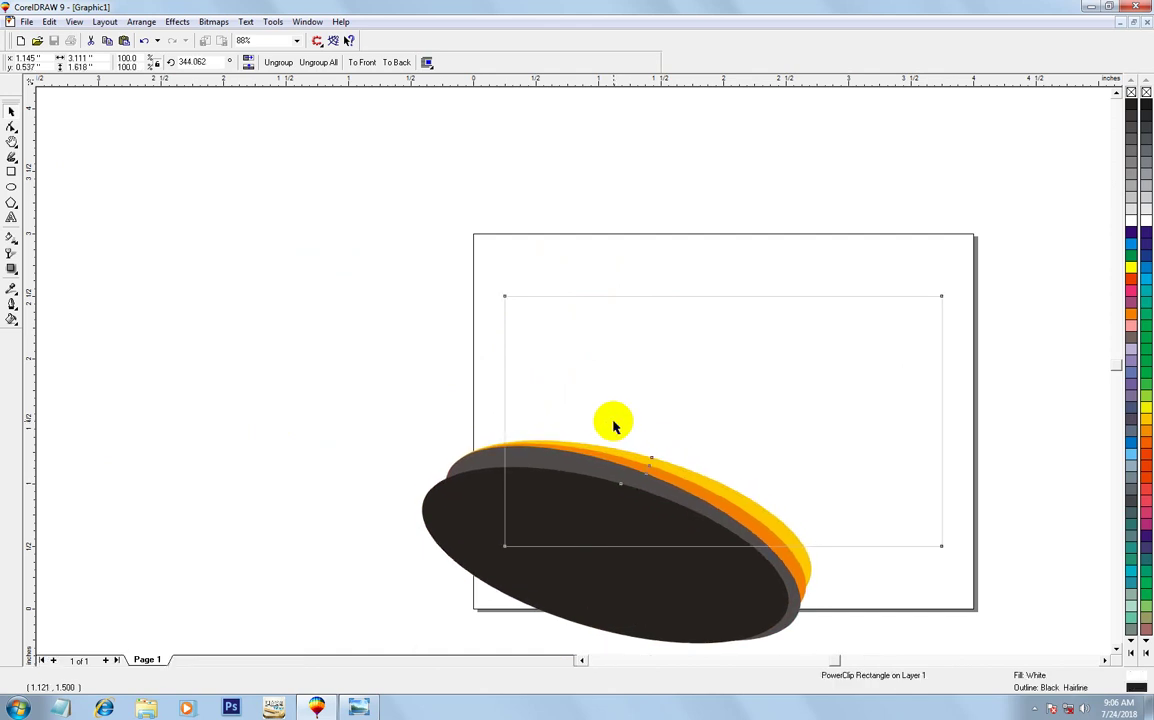
Nudge the logo group down, right, then slightly up into its final position.
{"action": "left_click", "coordinate": [596, 385]}
{"action": "key", "text": "Down"}
{"action": "key", "text": "Down"}
{"action": "key", "text": "Right"}
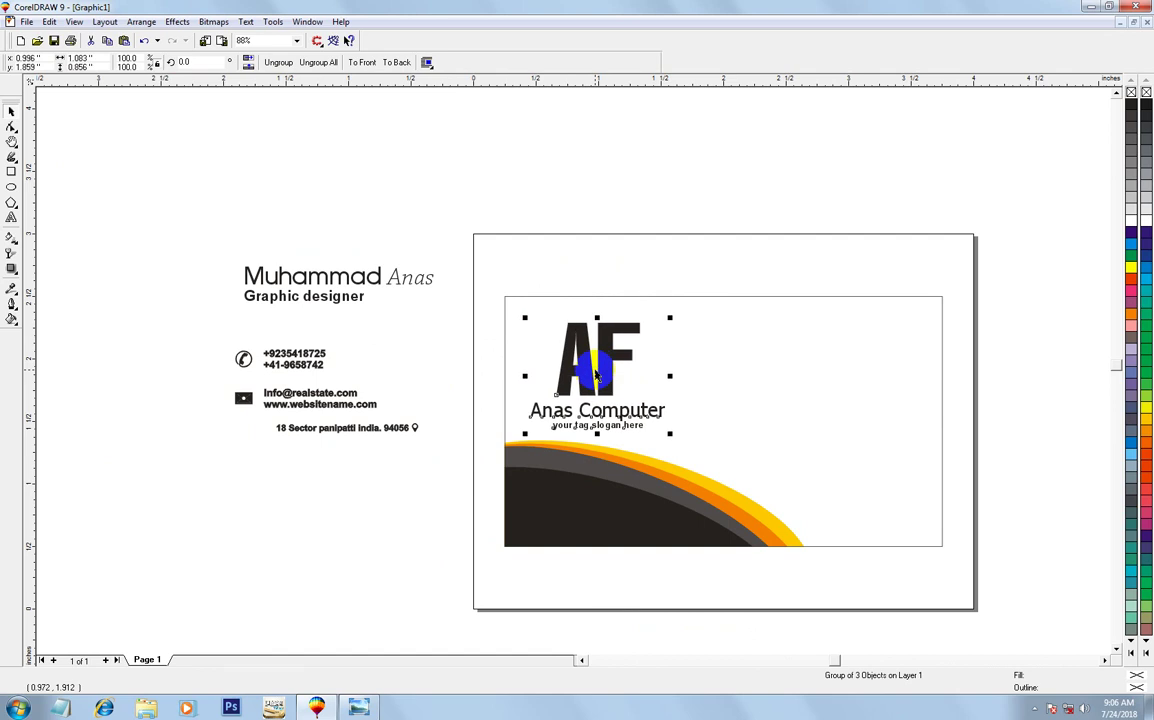
{"action": "left_click_drag", "start_coordinate": [594, 372], "coordinate": [597, 366]}
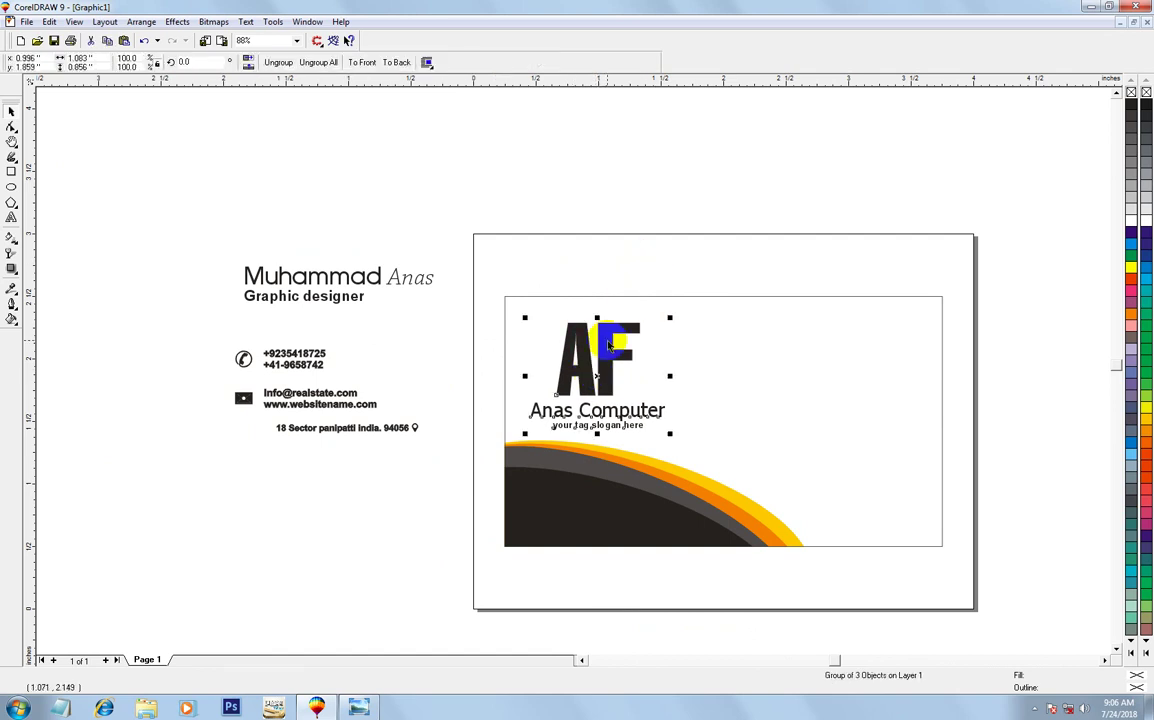
{"action": "left_click", "coordinate": [729, 263]}
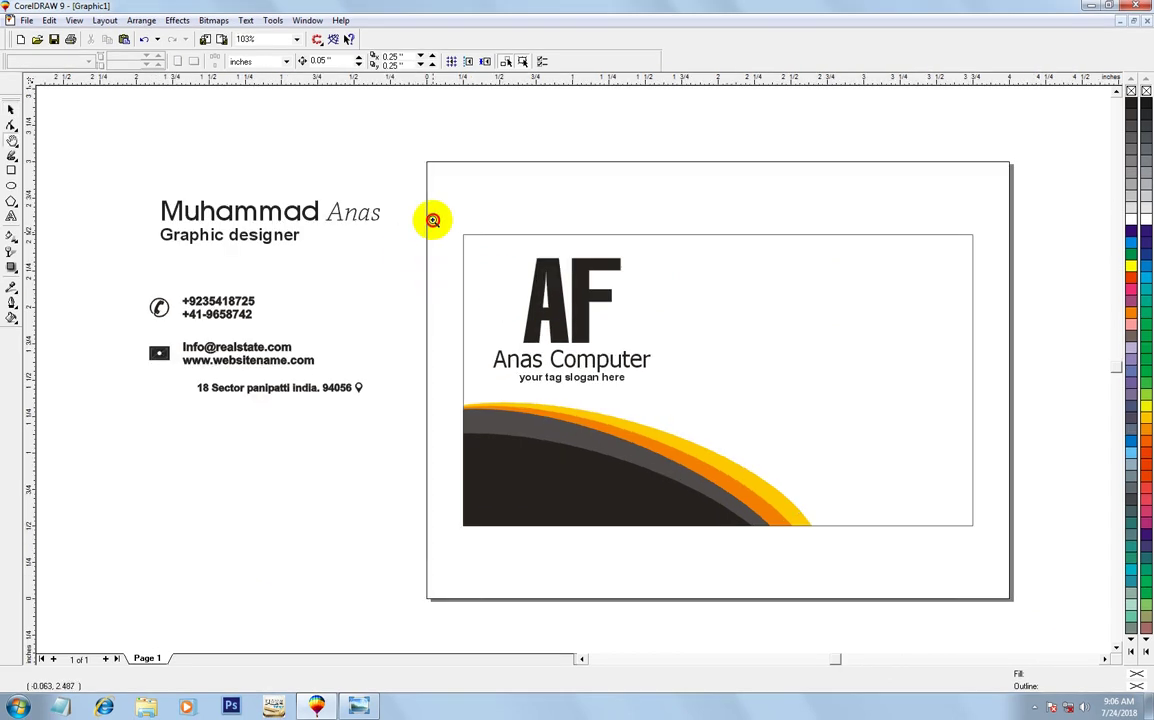
Give the letter A a linear fountain fill from Orange to Deep Yellow.
{"action": "left_click", "coordinate": [737, 437]}
{"action": "left_click", "coordinate": [12, 111]}
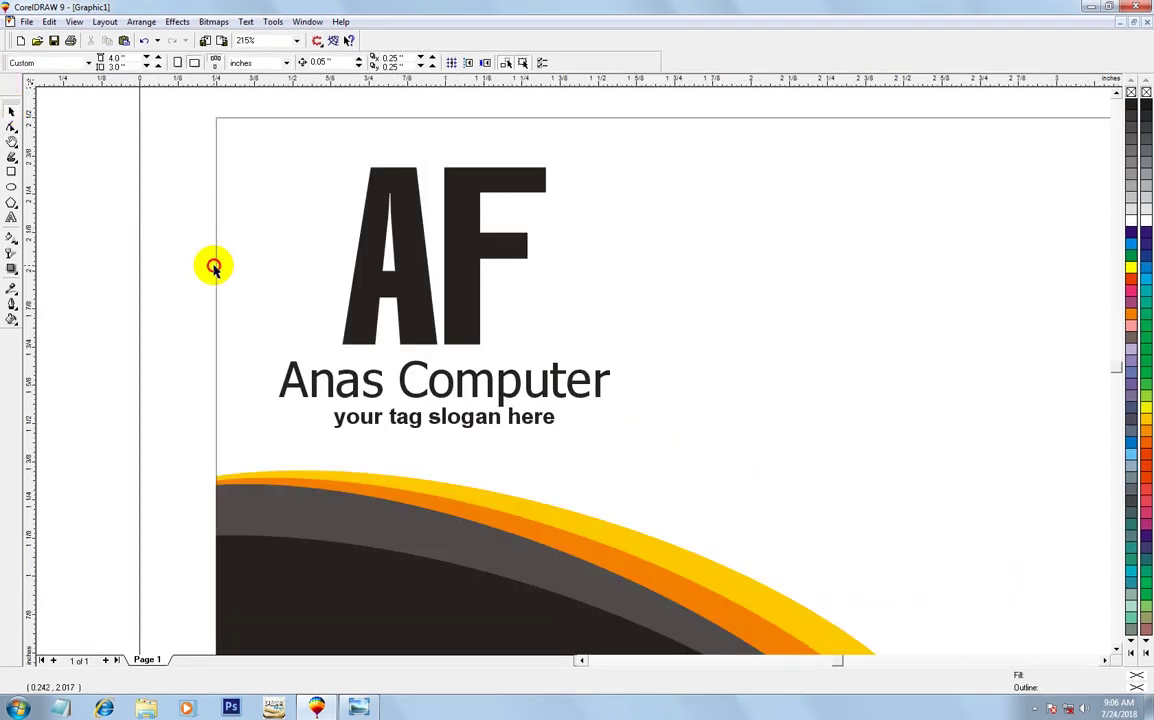
{"action": "left_click", "coordinate": [386, 298], "text": "ctrl"}
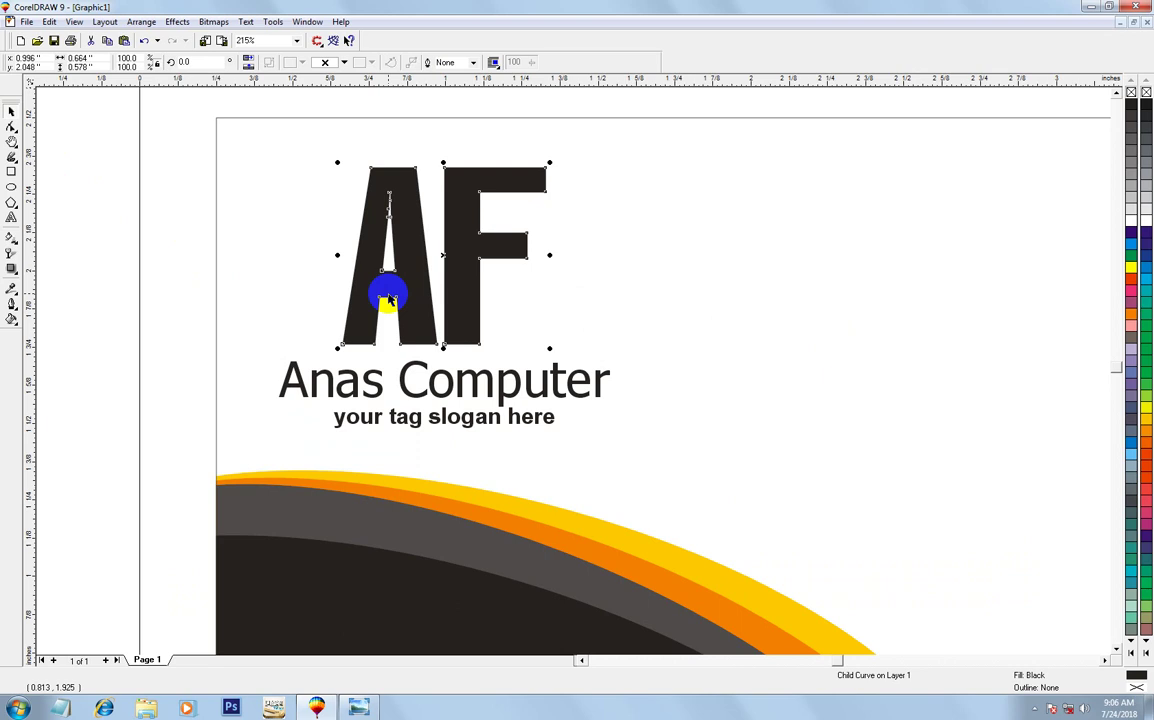
{"action": "key", "text": "F11"}
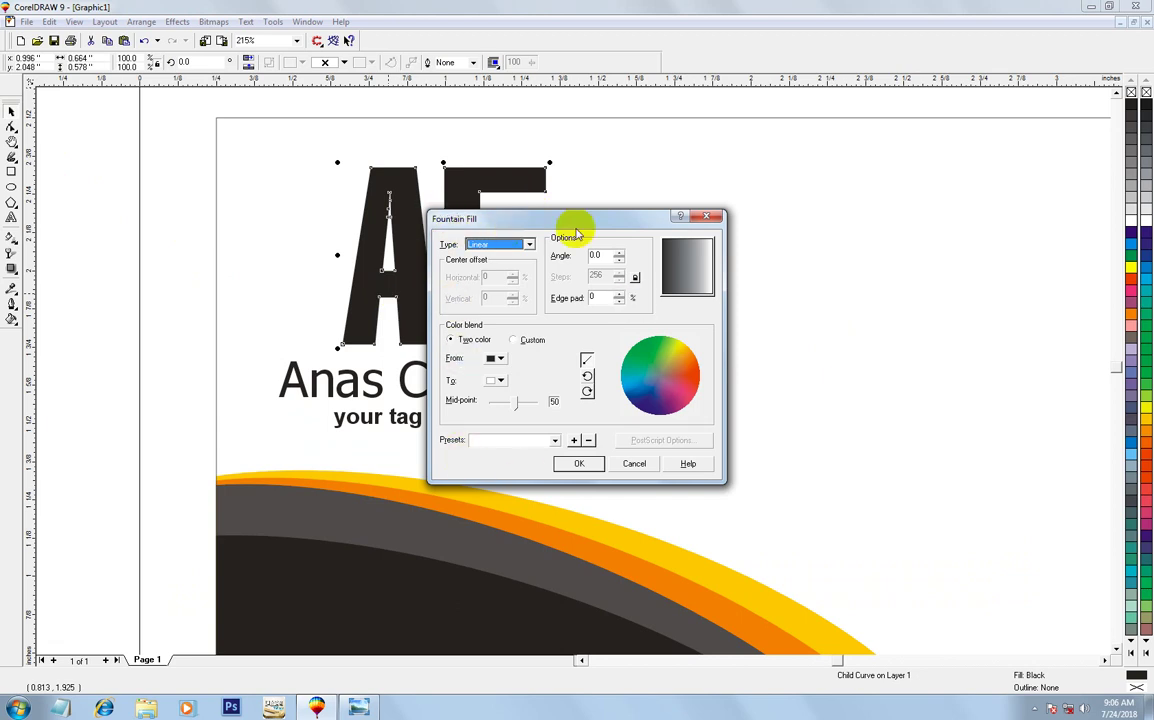
{"action": "mouse_move", "coordinate": [543, 224]}
{"action": "left_mouse_down"}
{"action": "mouse_move", "coordinate": [749, 256]}
{"action": "mouse_move", "coordinate": [812, 193]}
{"action": "left_mouse_up"}
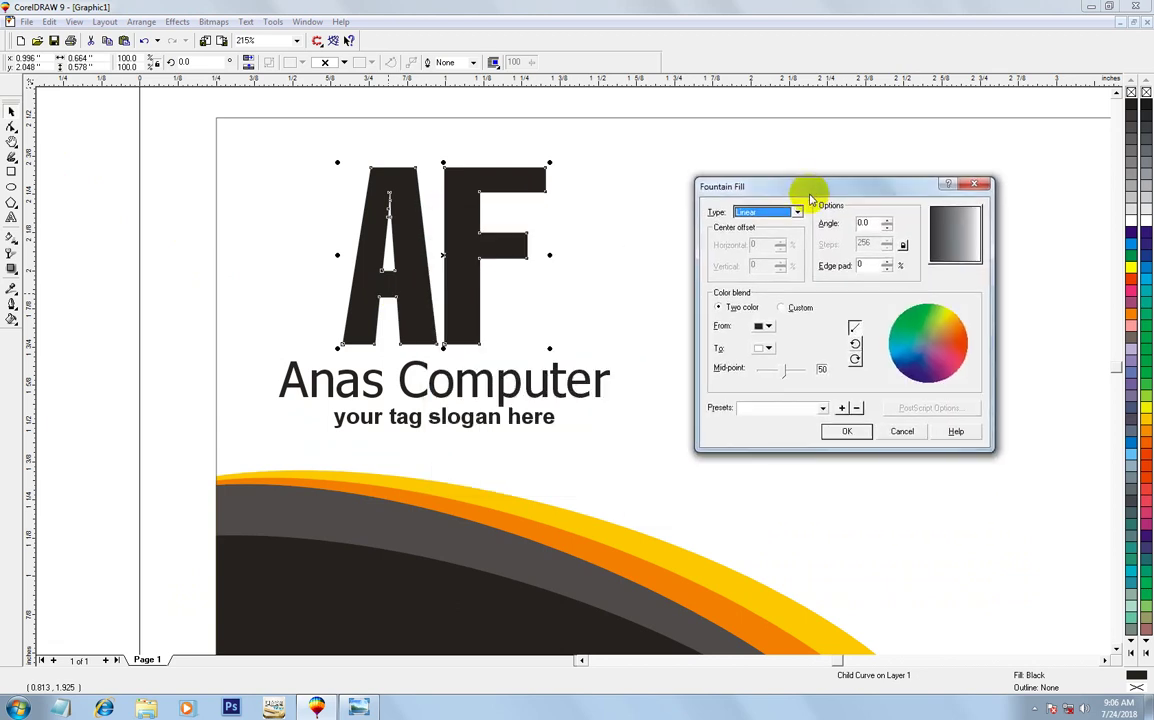
{"action": "left_click", "coordinate": [769, 329]}
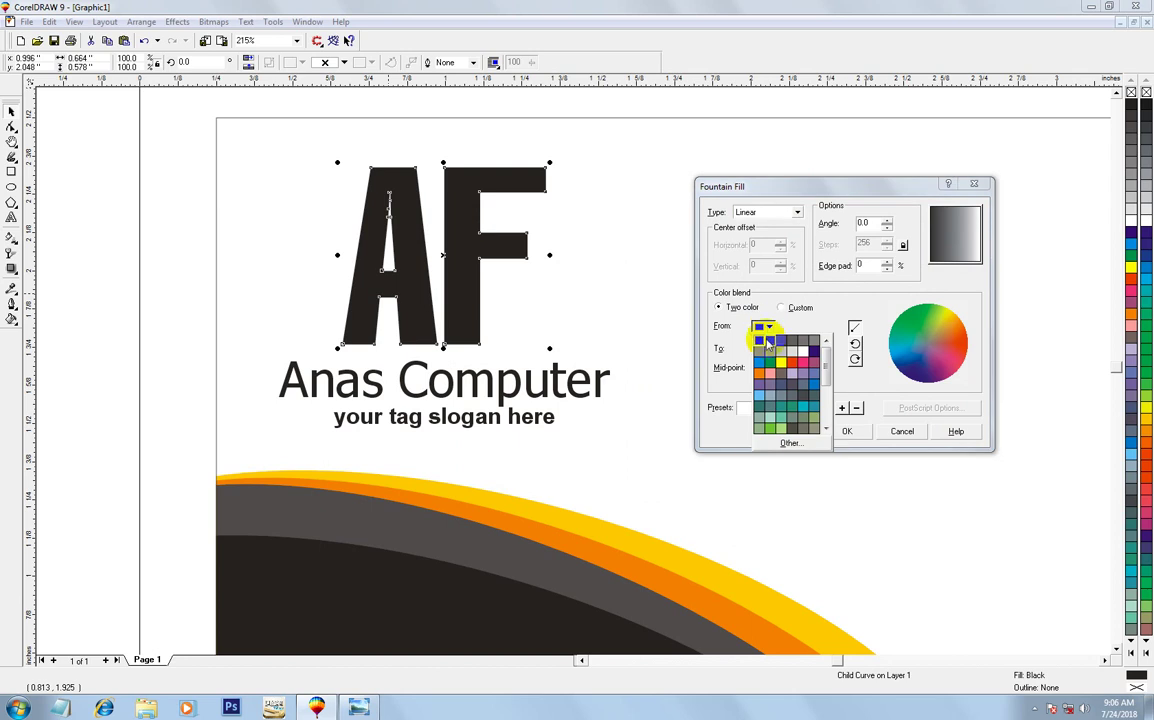
{"action": "left_click", "coordinate": [800, 452]}
{"action": "left_click", "coordinate": [644, 437]}
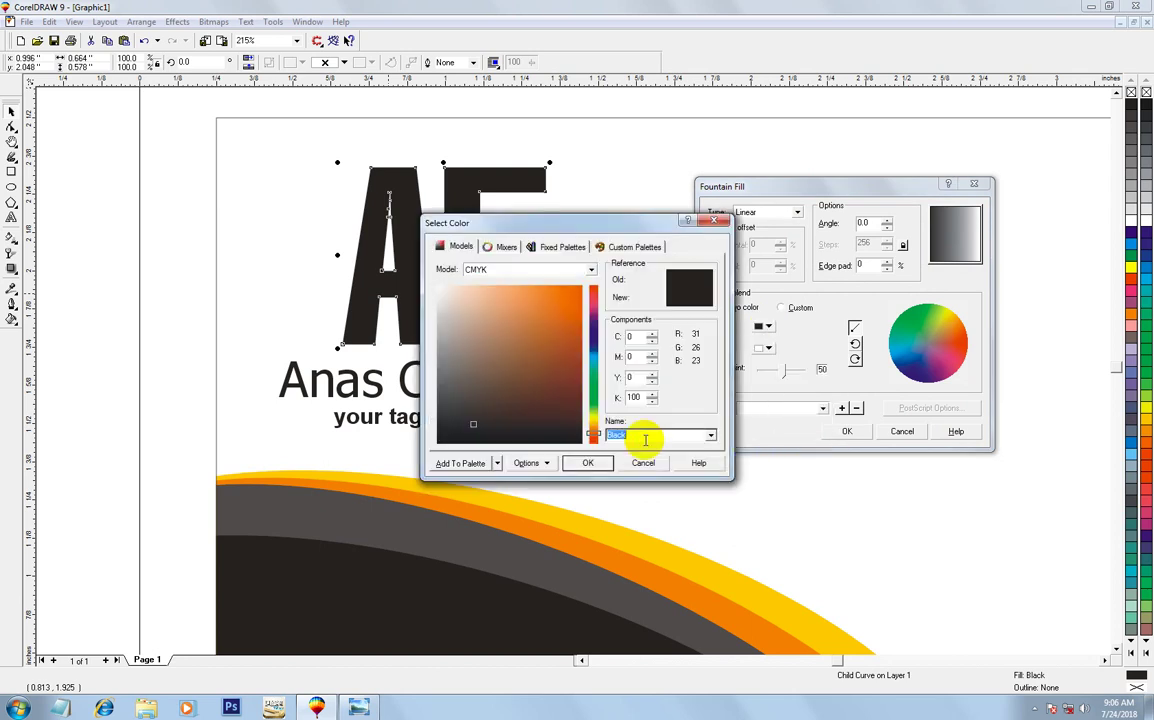
{"action": "type", "text": "o"}
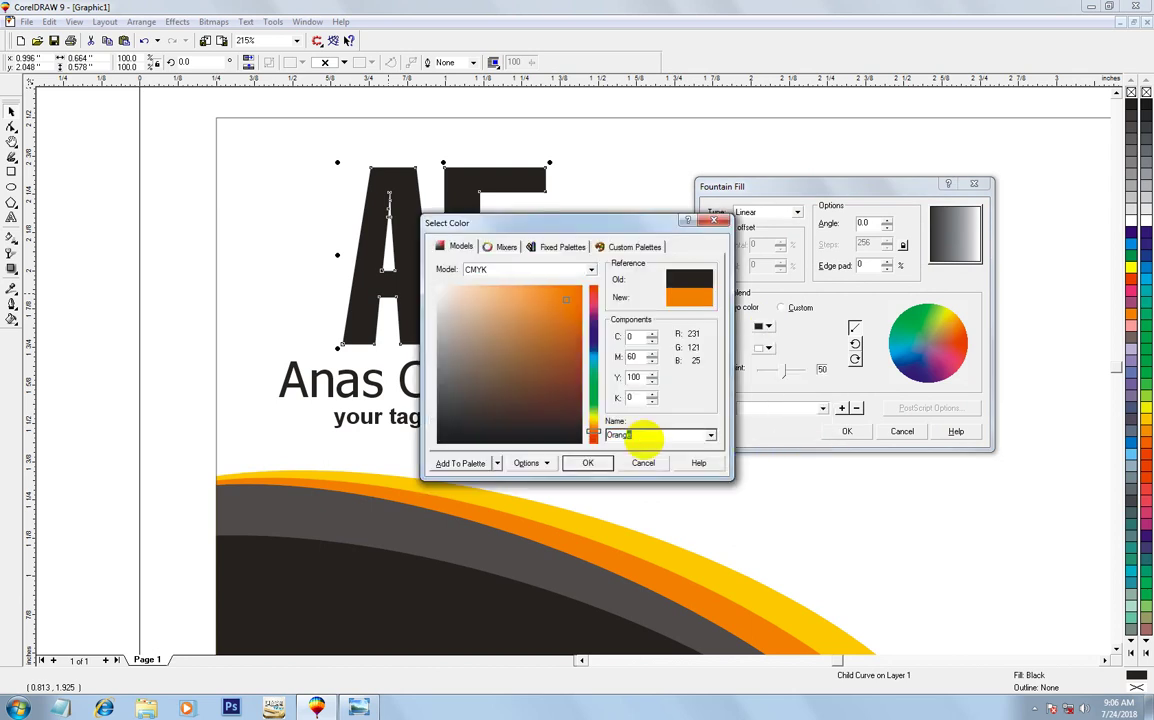
{"action": "key", "text": "Return"}
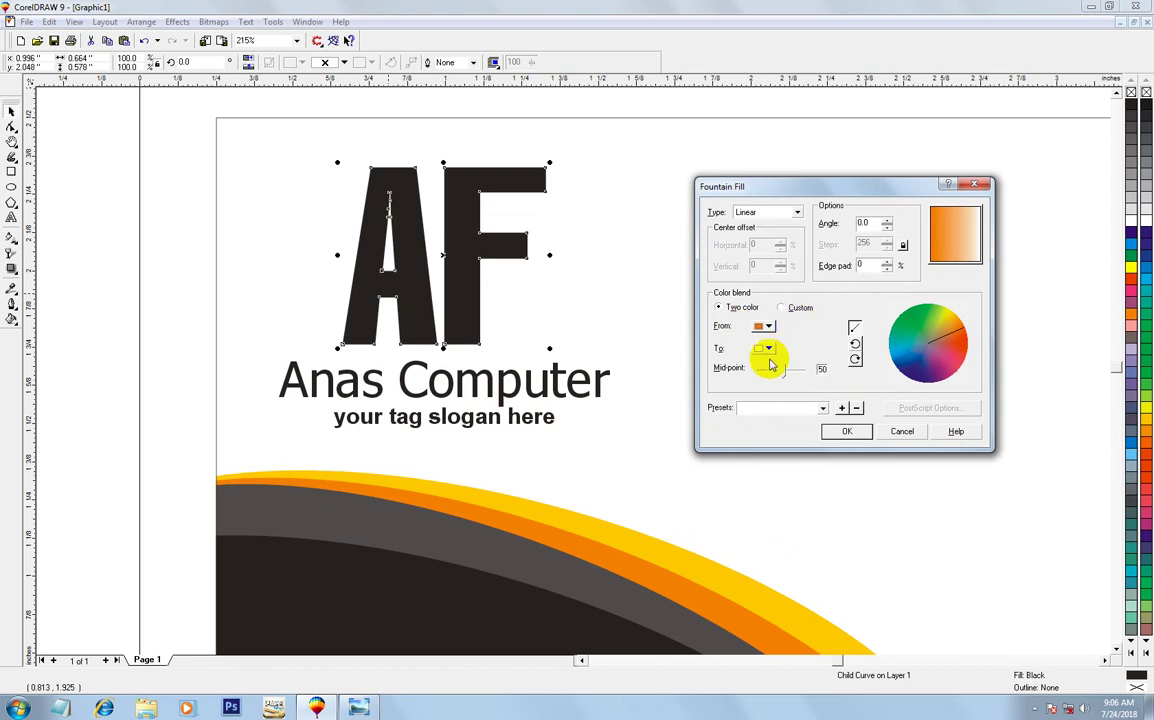
{"action": "left_click", "coordinate": [765, 348]}
{"action": "left_click", "coordinate": [790, 465]}
{"action": "left_click", "coordinate": [652, 435]}
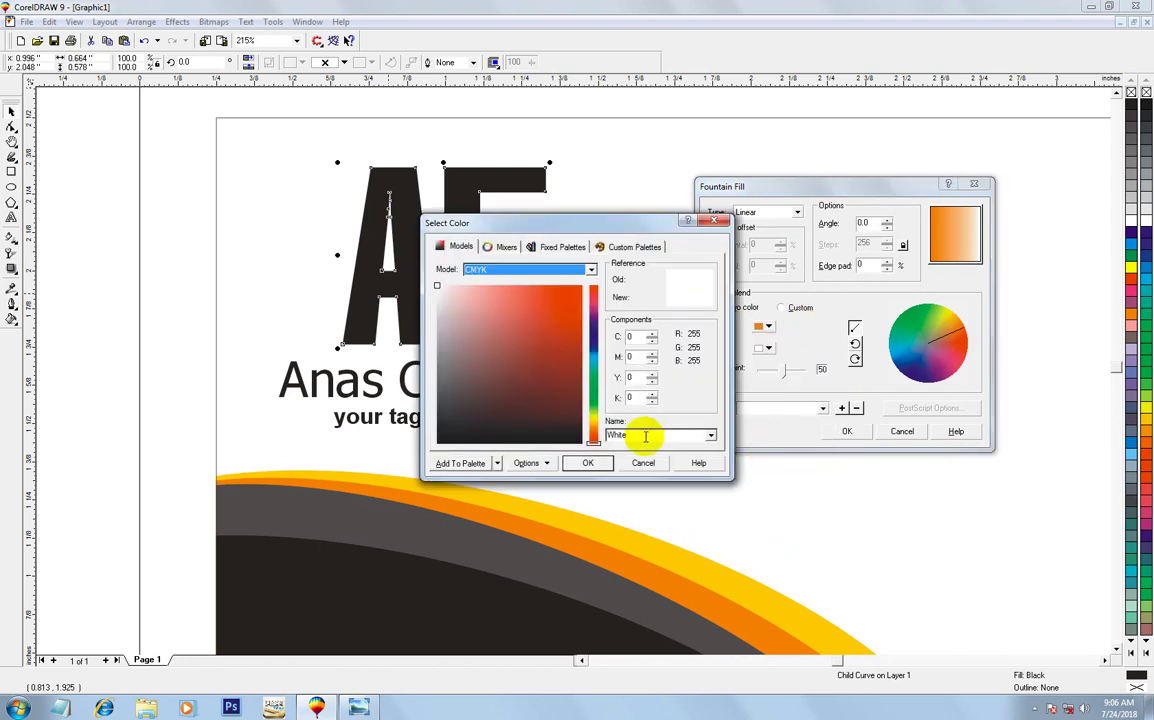
{"action": "type", "text": "Deep Ye"}
{"action": "key", "text": "Return"}
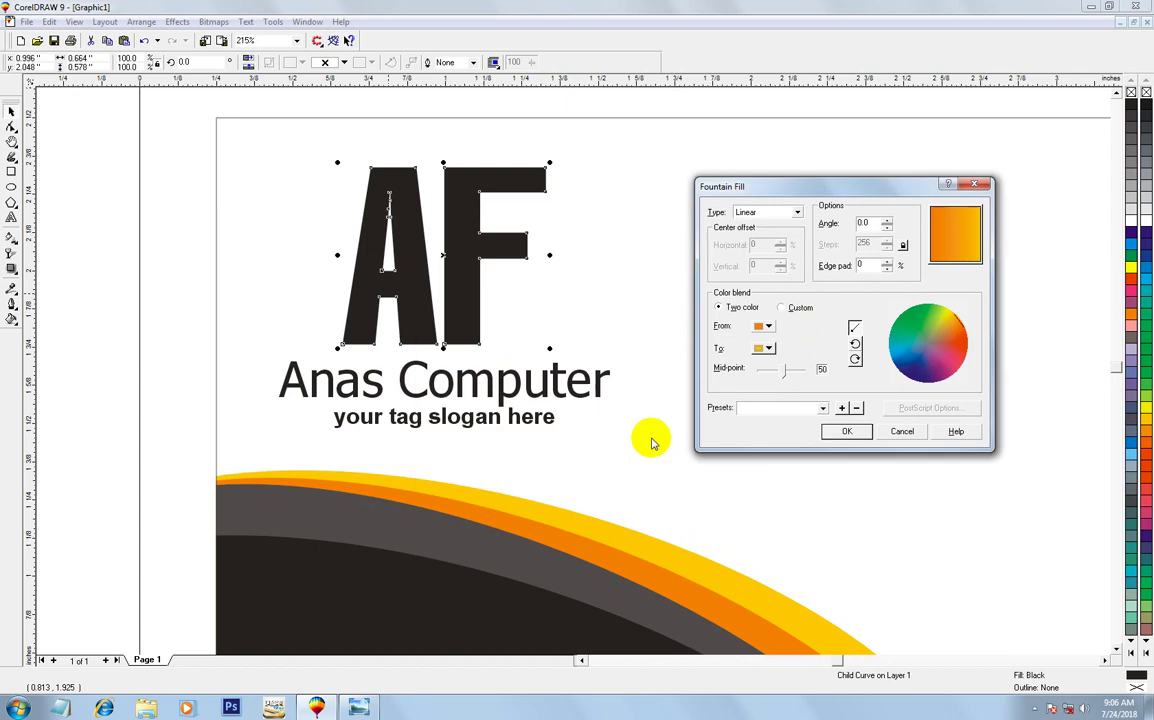
{"action": "left_click", "coordinate": [843, 432]}
Switch the AF fountain fill to a custom blend with the yellow stop at position 49.
{"action": "key", "text": "F3"}
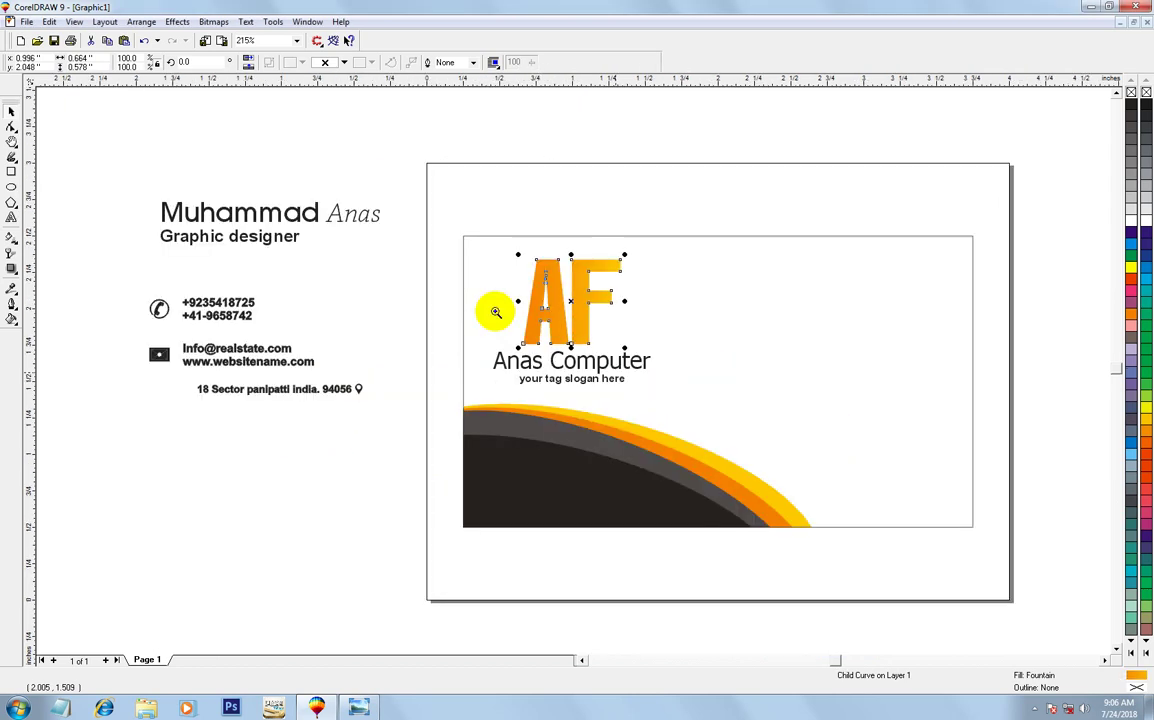
{"action": "left_click_drag", "start_coordinate": [438, 239], "coordinate": [721, 412]}
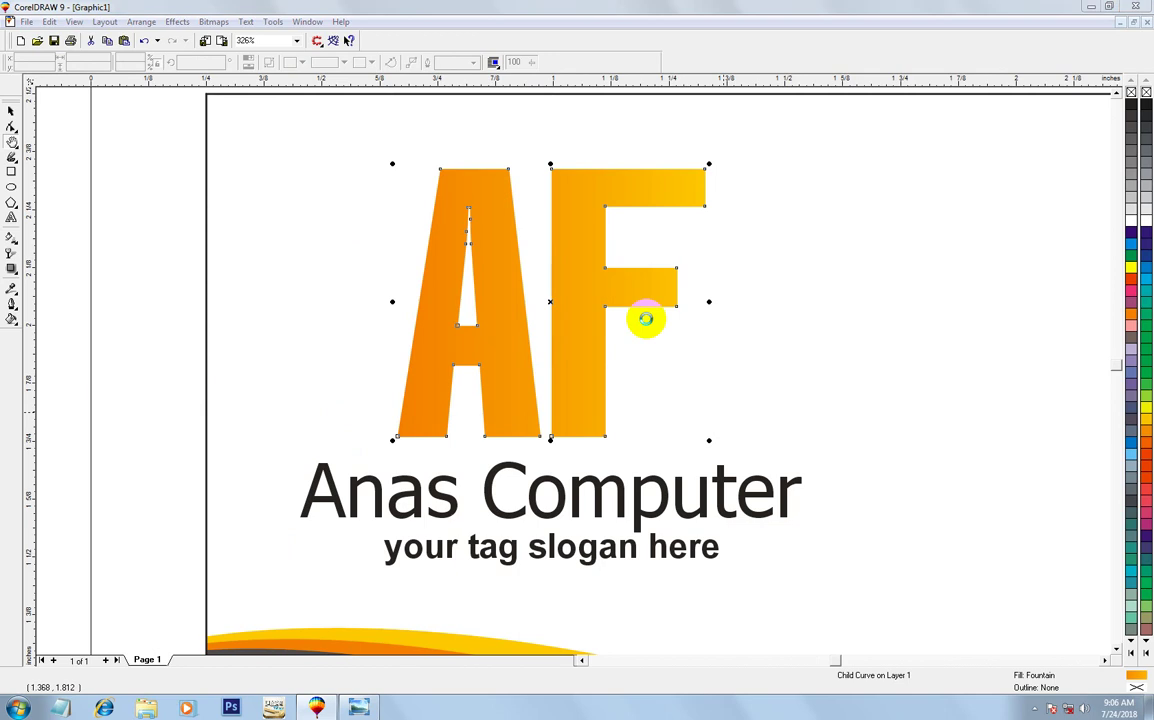
{"action": "key", "text": "F11"}
{"action": "left_click_drag", "start_coordinate": [570, 226], "coordinate": [883, 256]}
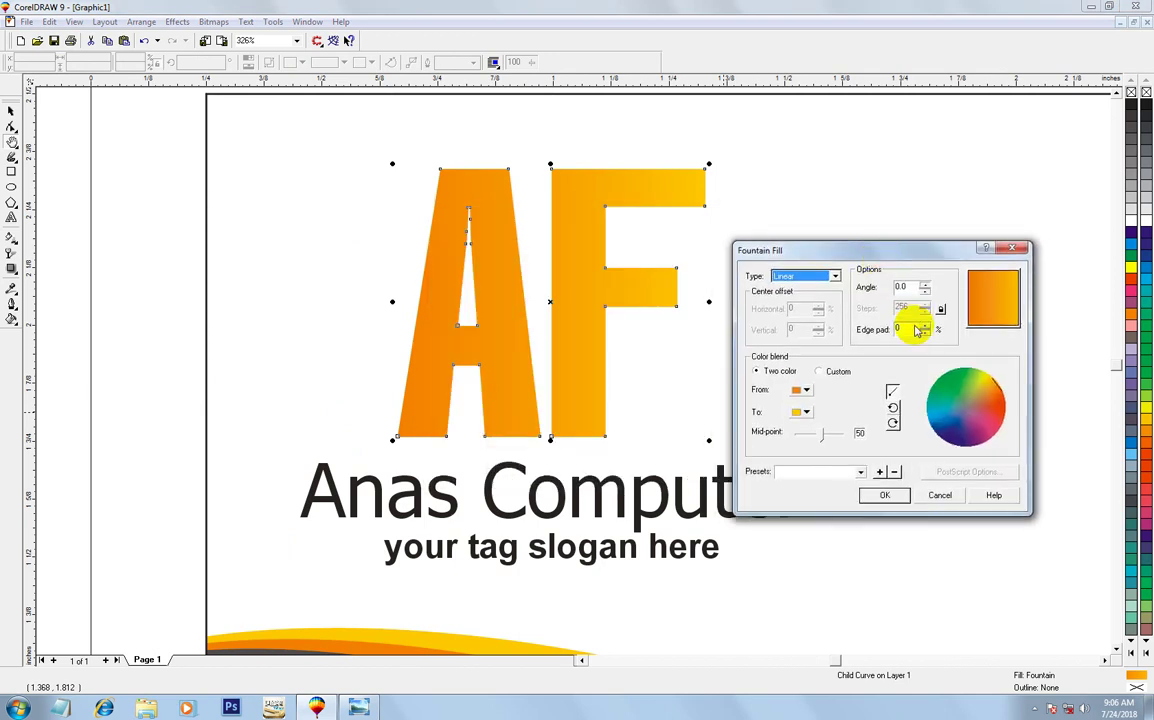
{"action": "left_click", "coordinate": [818, 373]}
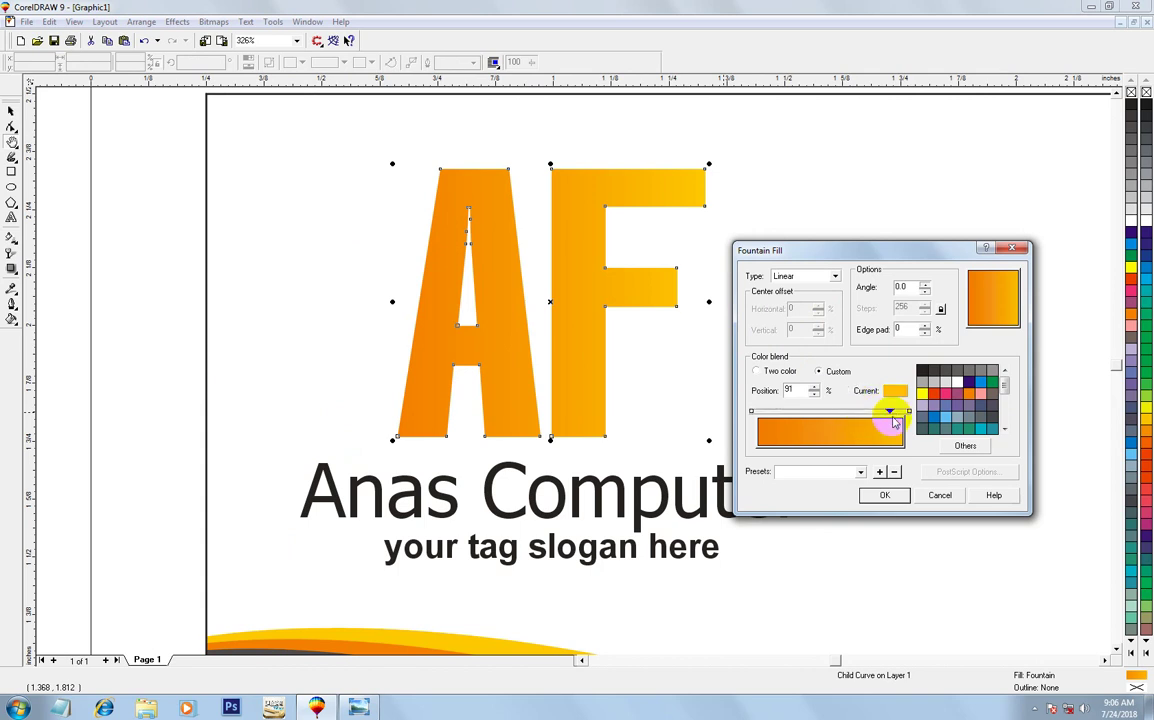
{"action": "left_click_drag", "start_coordinate": [889, 413], "coordinate": [829, 416]}
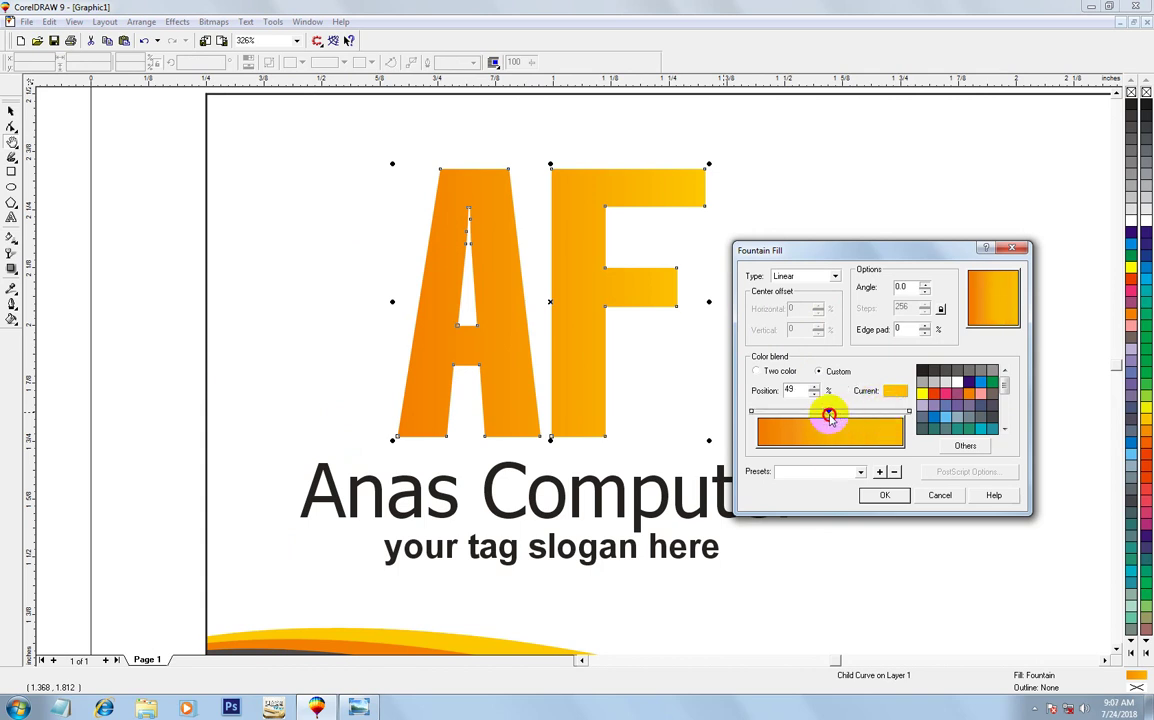
{"action": "left_click", "coordinate": [874, 495]}
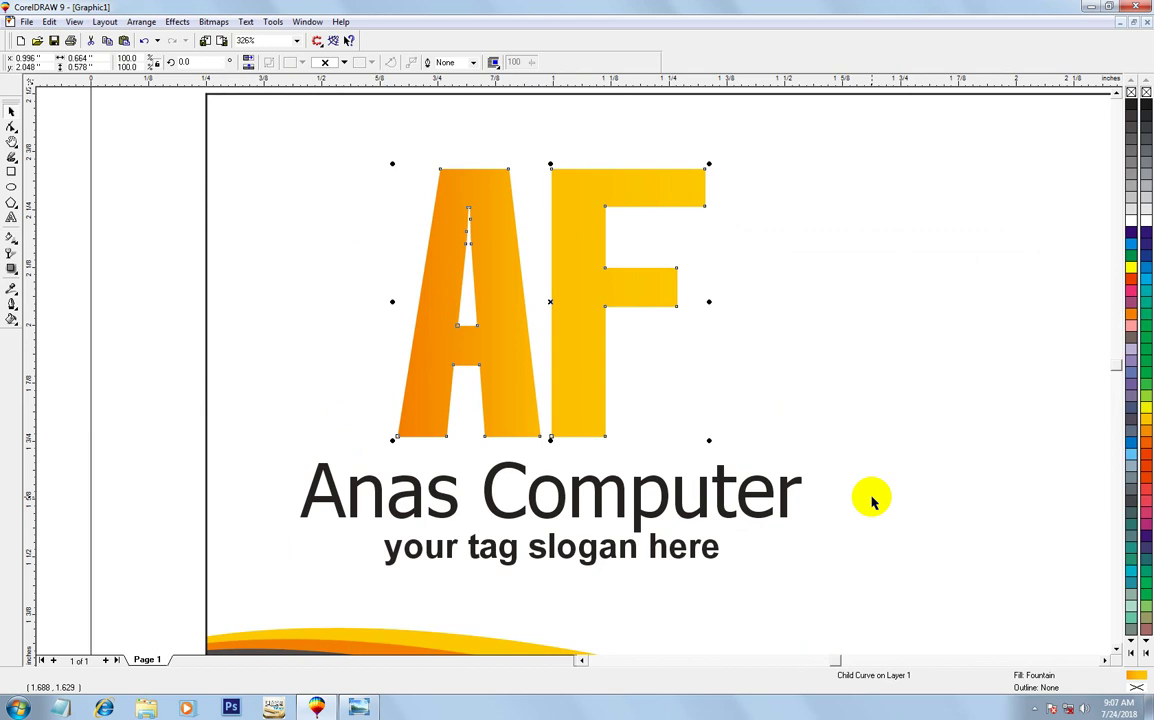
{"action": "key", "text": "F4"}
Make the tag slogan text 70% black.
{"action": "left_click", "coordinate": [424, 288]}
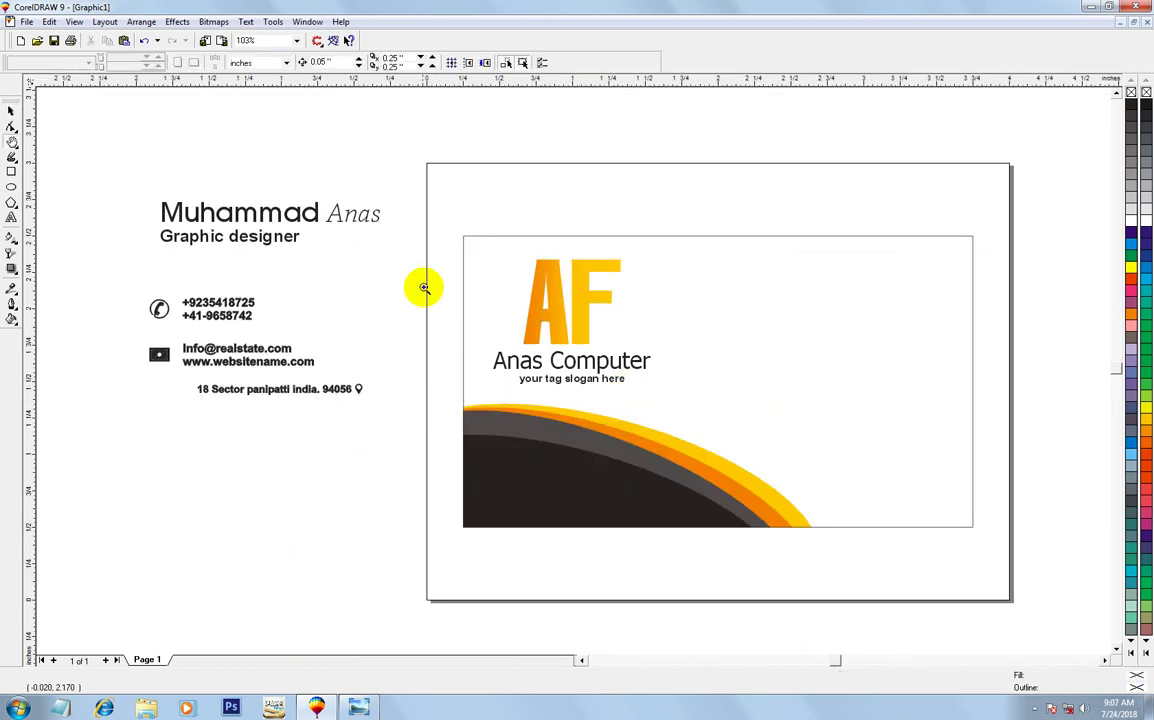
{"action": "left_click_drag", "start_coordinate": [428, 221], "coordinate": [716, 487]}
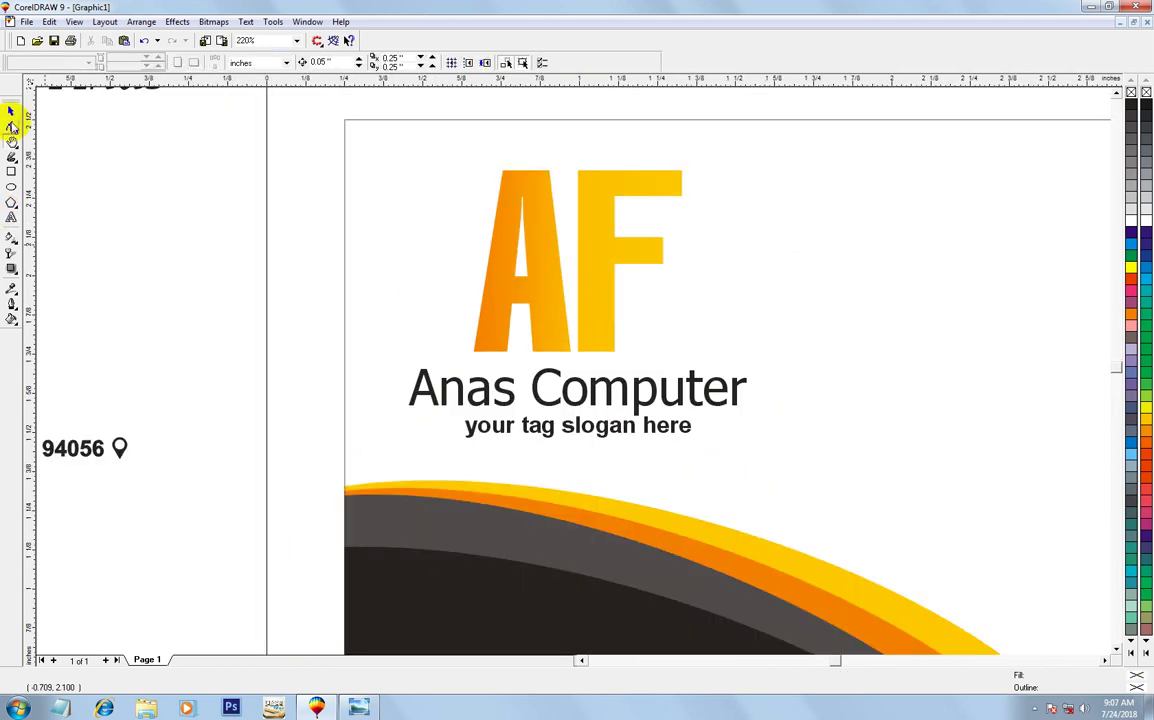
{"action": "left_click", "coordinate": [11, 112]}
{"action": "left_click", "coordinate": [503, 430]}
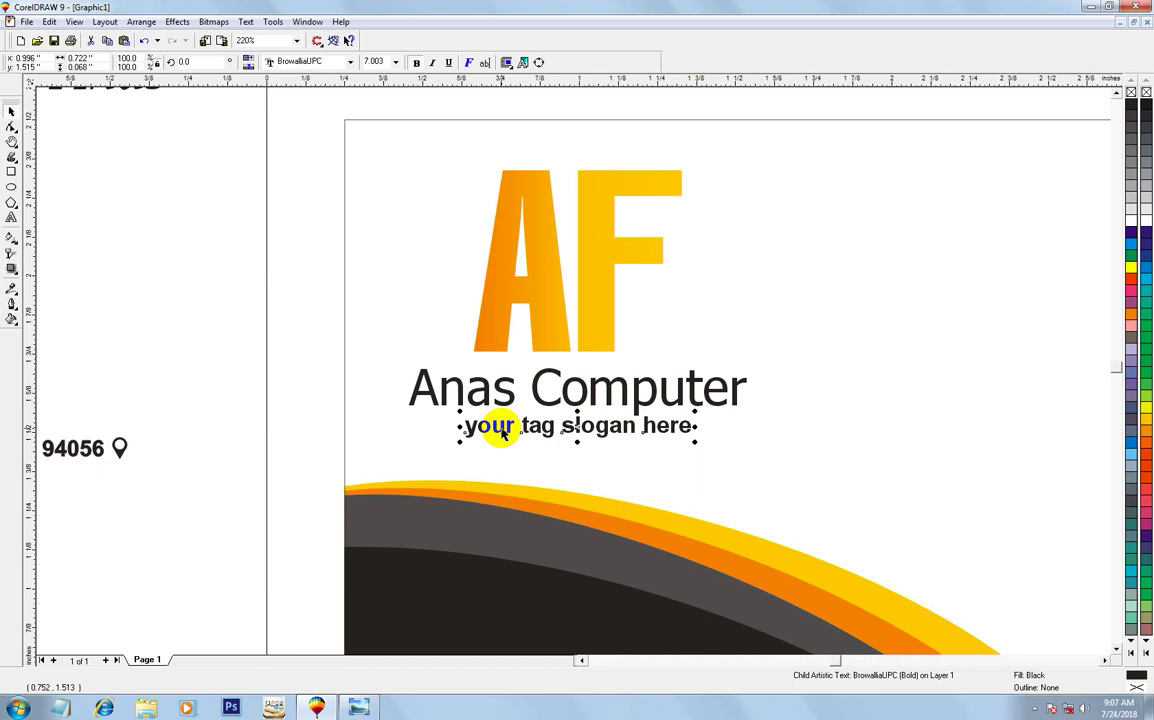
{"action": "left_click", "coordinate": [1131, 124]}
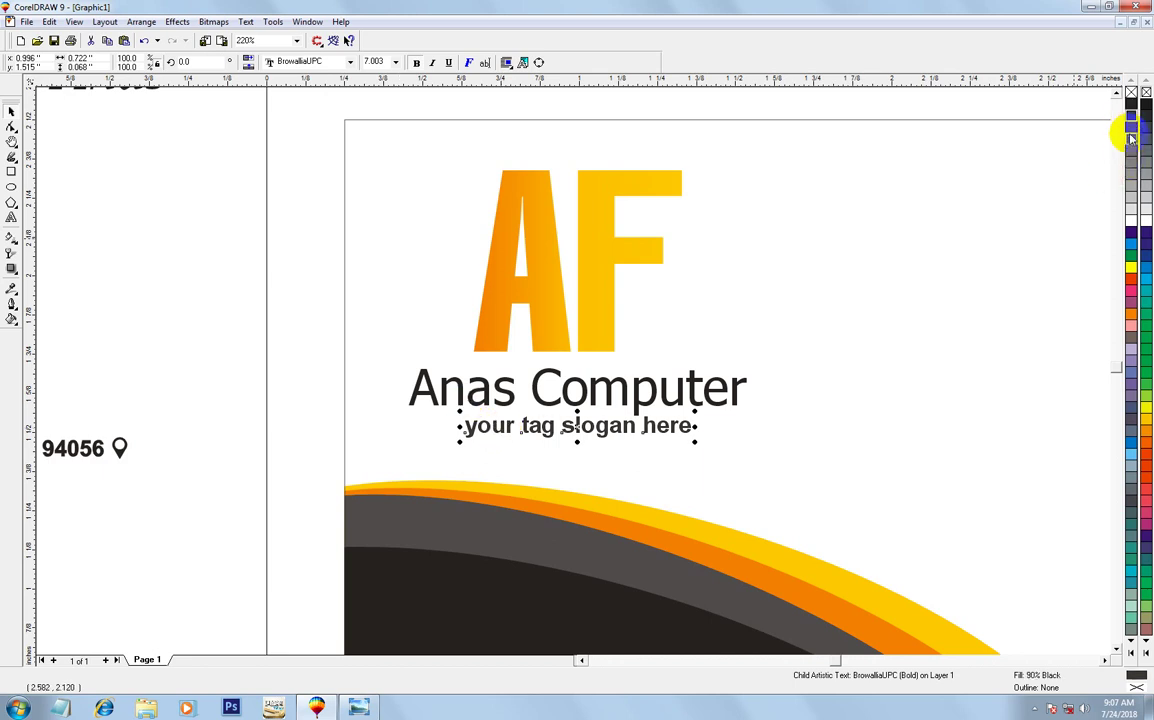
{"action": "left_click", "coordinate": [1131, 143]}
{"action": "left_click", "coordinate": [1131, 166]}
{"action": "left_click", "coordinate": [188, 296]}
Group the AF logo with its company name and slogan.
{"action": "left_click_drag", "start_coordinate": [234, 108], "coordinate": [839, 515]}
{"action": "key", "text": "ctrl+g"}
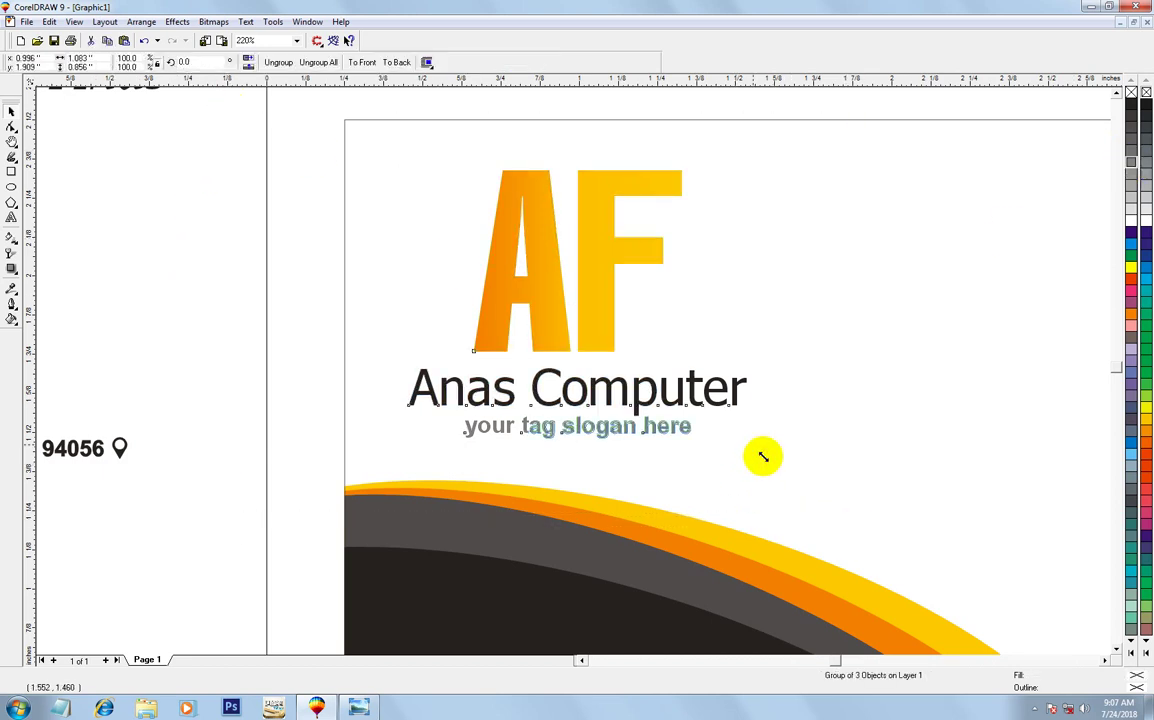
{"action": "left_click_drag", "start_coordinate": [760, 458], "coordinate": [761, 462]}
{"action": "key", "text": "F4"}
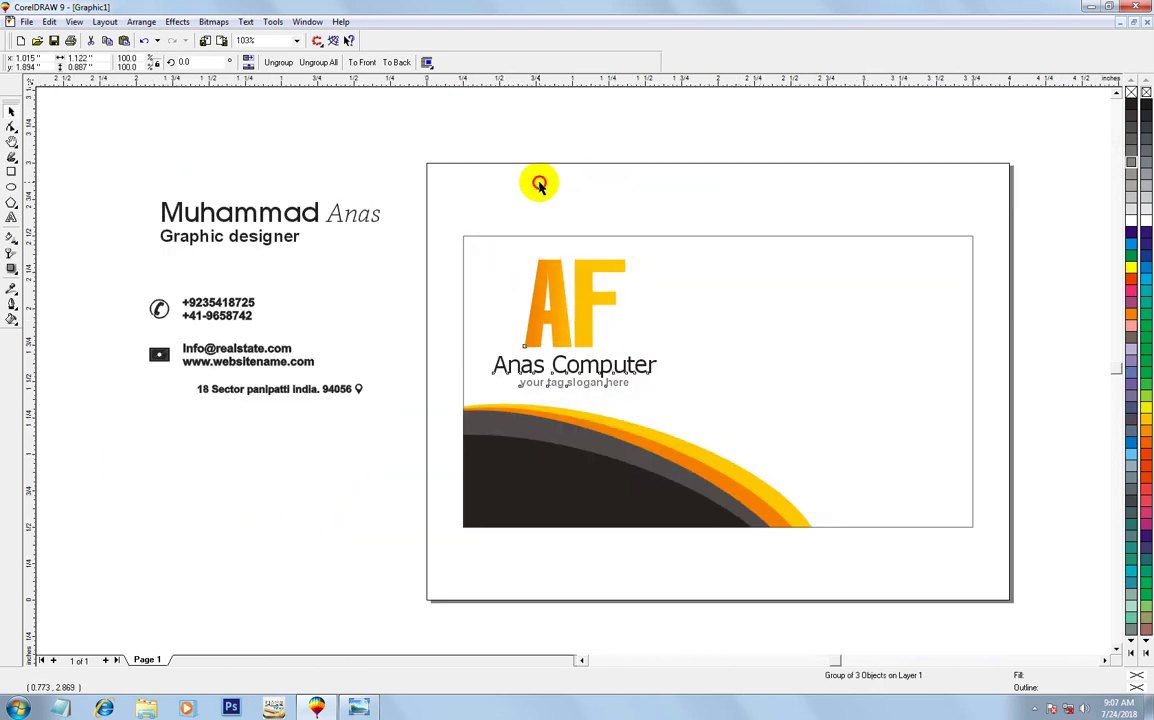
{"action": "left_click", "coordinate": [536, 183]}
{"action": "scroll", "coordinate": [489, 317], "scroll_direction": "down", "scroll_amount": 1}
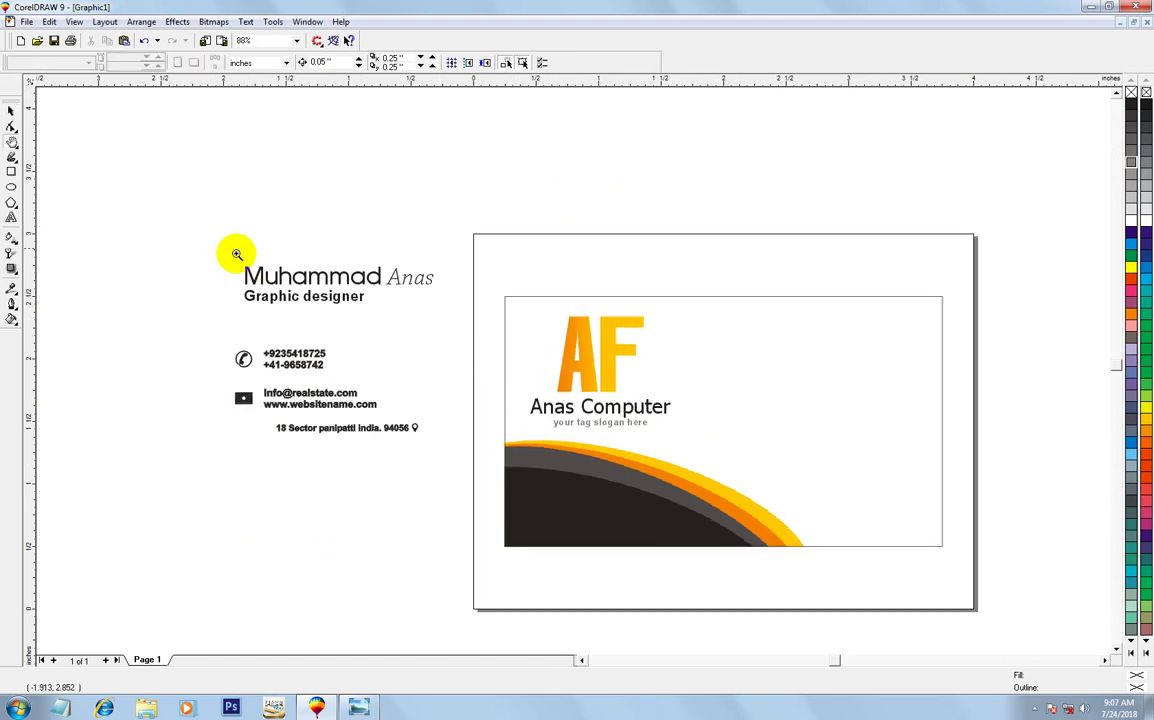
{"action": "key", "text": "F4"}
{"action": "left_click", "coordinate": [11, 112]}
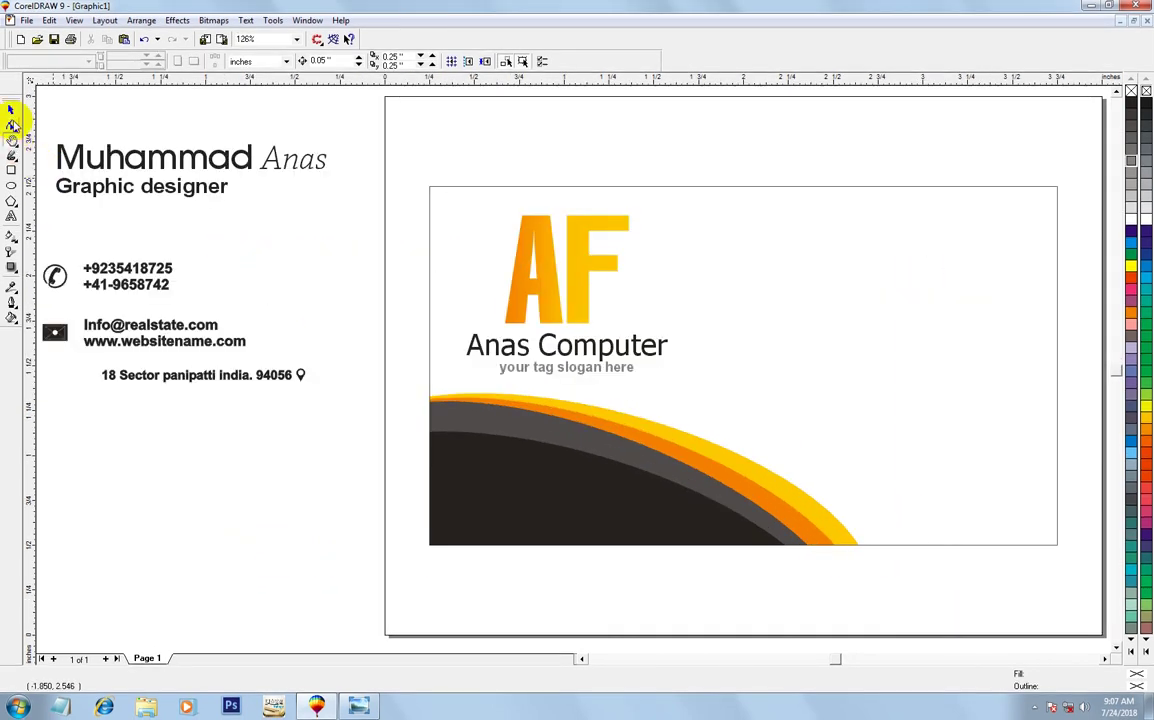
{"action": "left_click", "coordinate": [634, 345]}
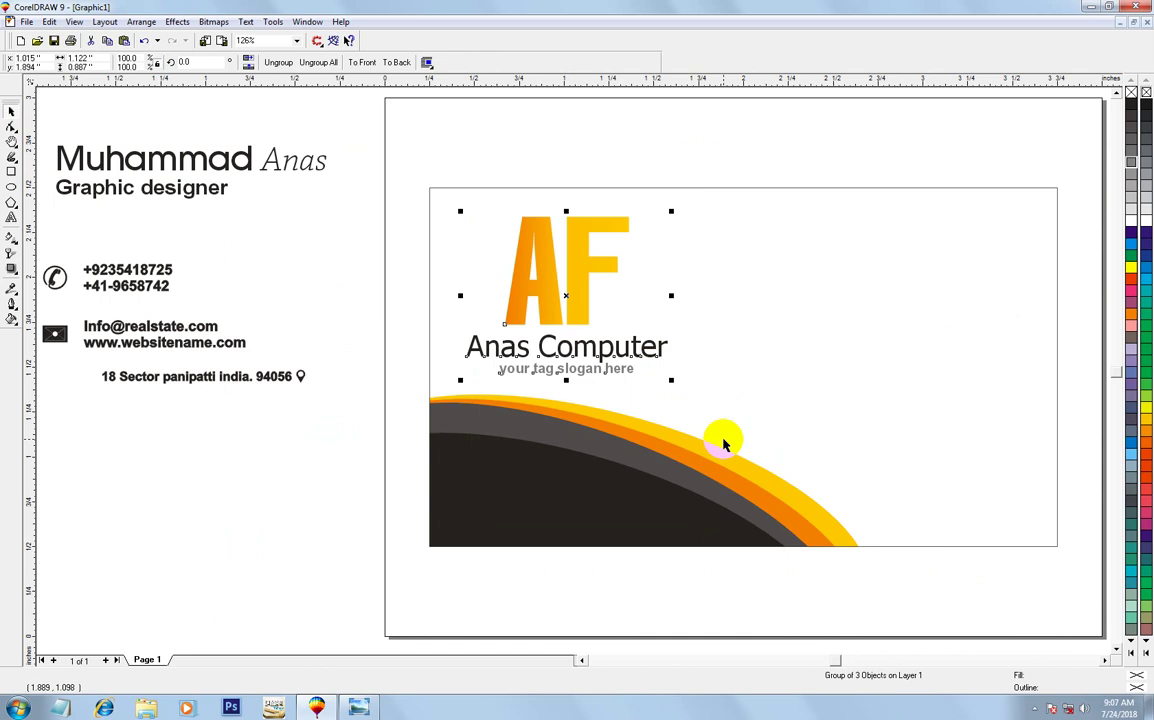
Group the name and job title and move them onto the card's top right.
{"action": "mouse_move", "coordinate": [48, 125]}
{"action": "left_mouse_down"}
{"action": "mouse_move", "coordinate": [313, 250]}
{"action": "mouse_move", "coordinate": [380, 250]}
{"action": "left_mouse_up"}
{"action": "key", "text": "ctrl+g"}
{"action": "key", "text": "Delete"}
{"action": "key", "text": "ctrl+z"}
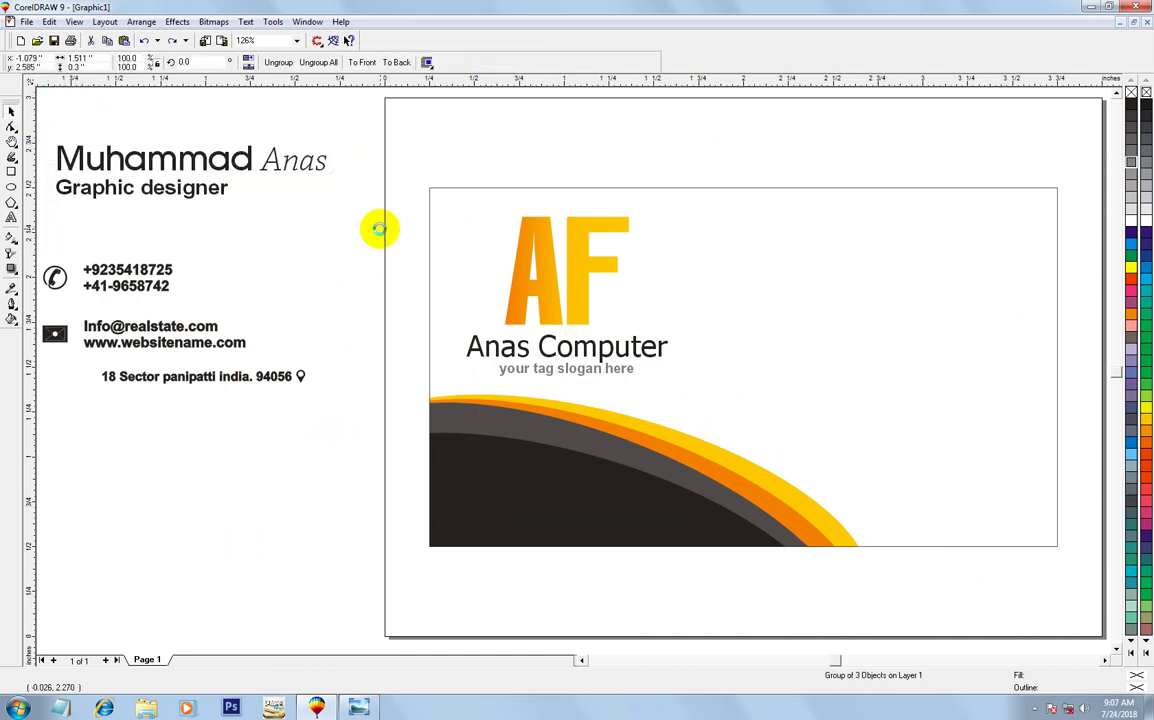
{"action": "left_click_drag", "start_coordinate": [188, 173], "coordinate": [886, 249]}
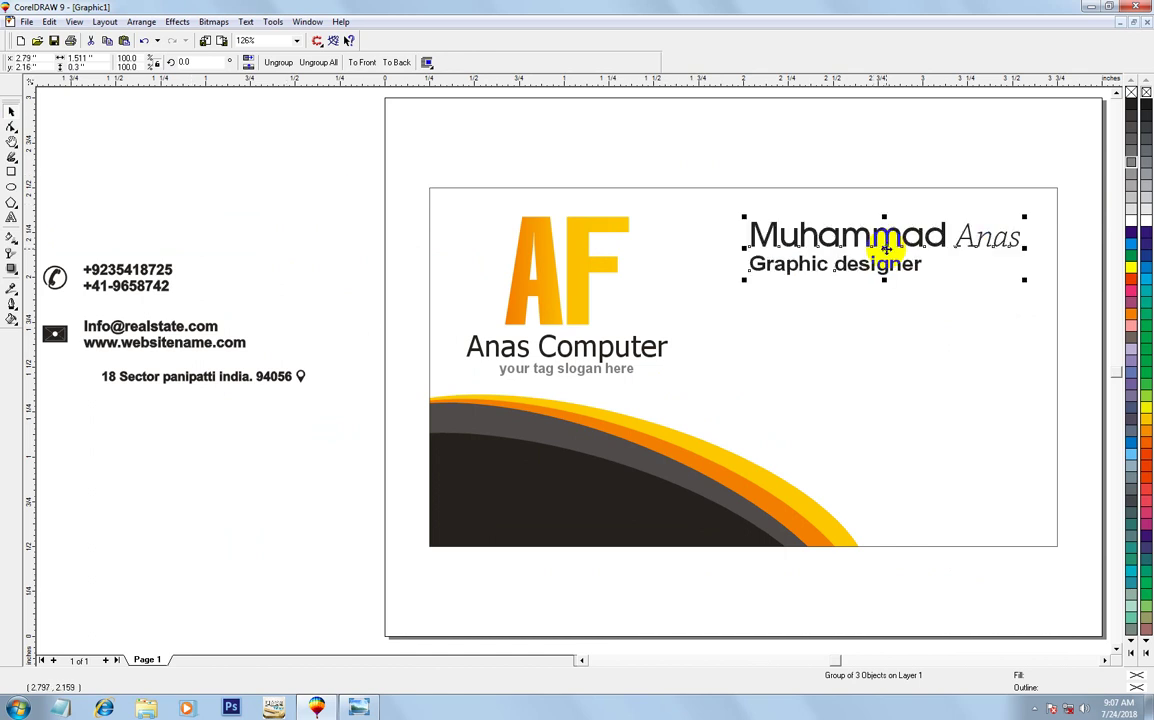
Nudge the name and title group slightly right into place.
{"action": "left_click", "coordinate": [870, 225]}
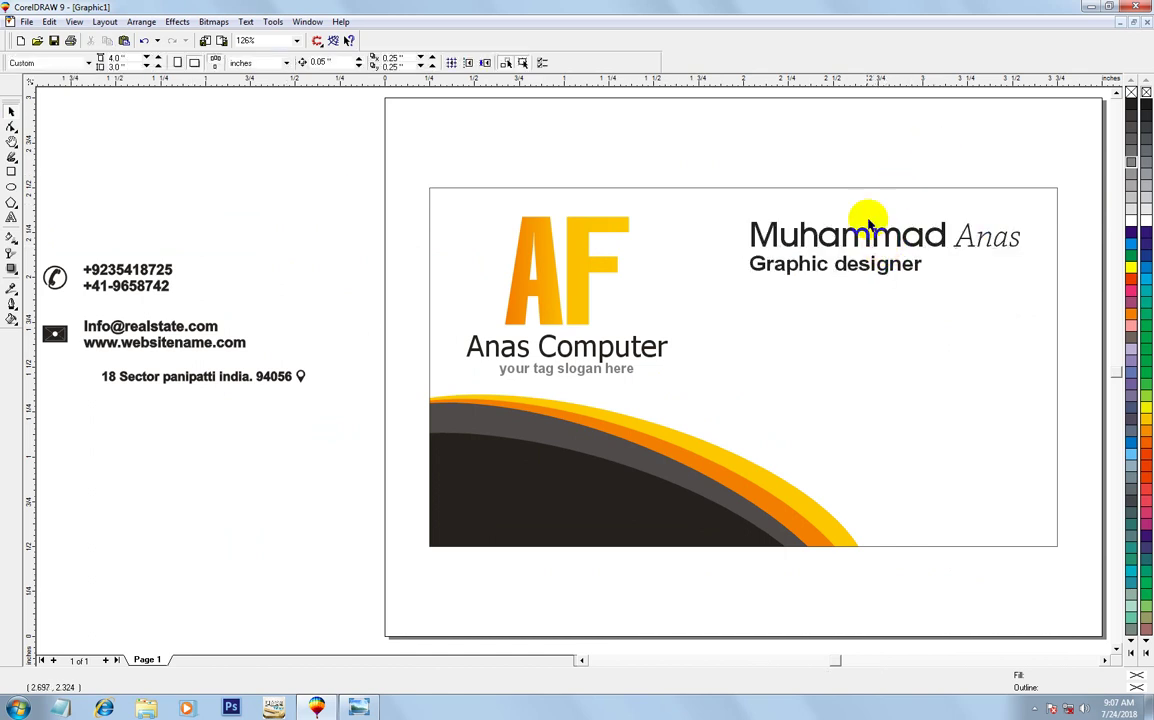
{"action": "left_click", "coordinate": [876, 240]}
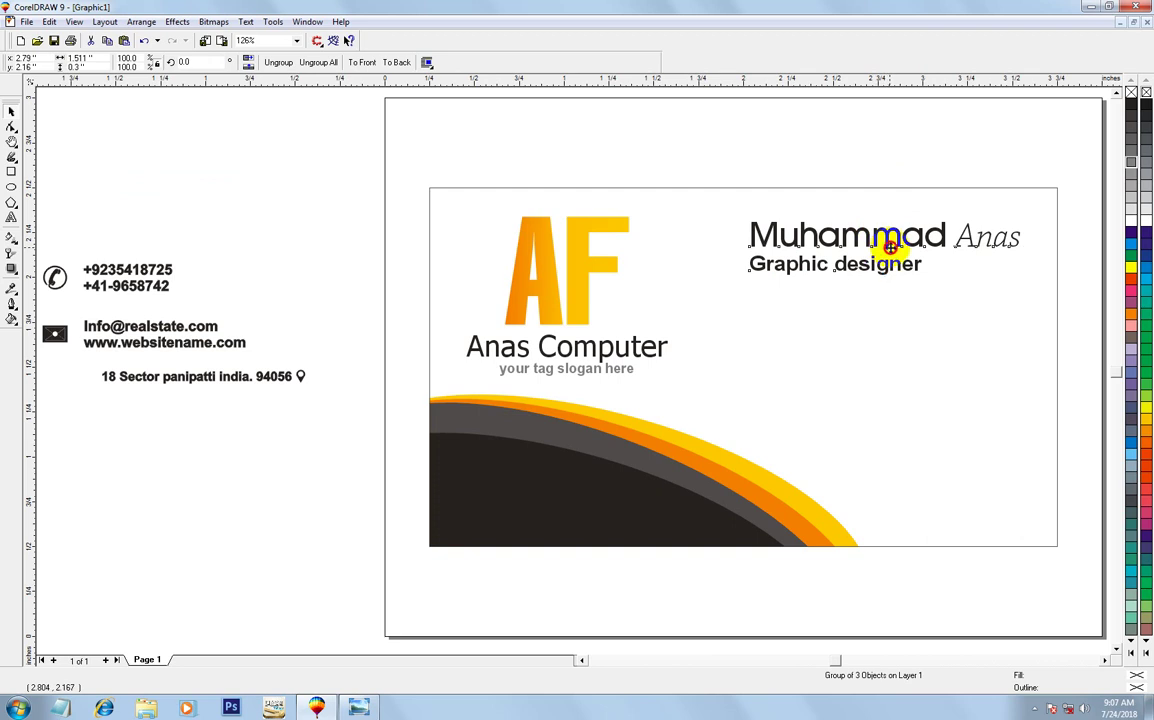
{"action": "left_click_drag", "start_coordinate": [889, 246], "coordinate": [897, 246]}
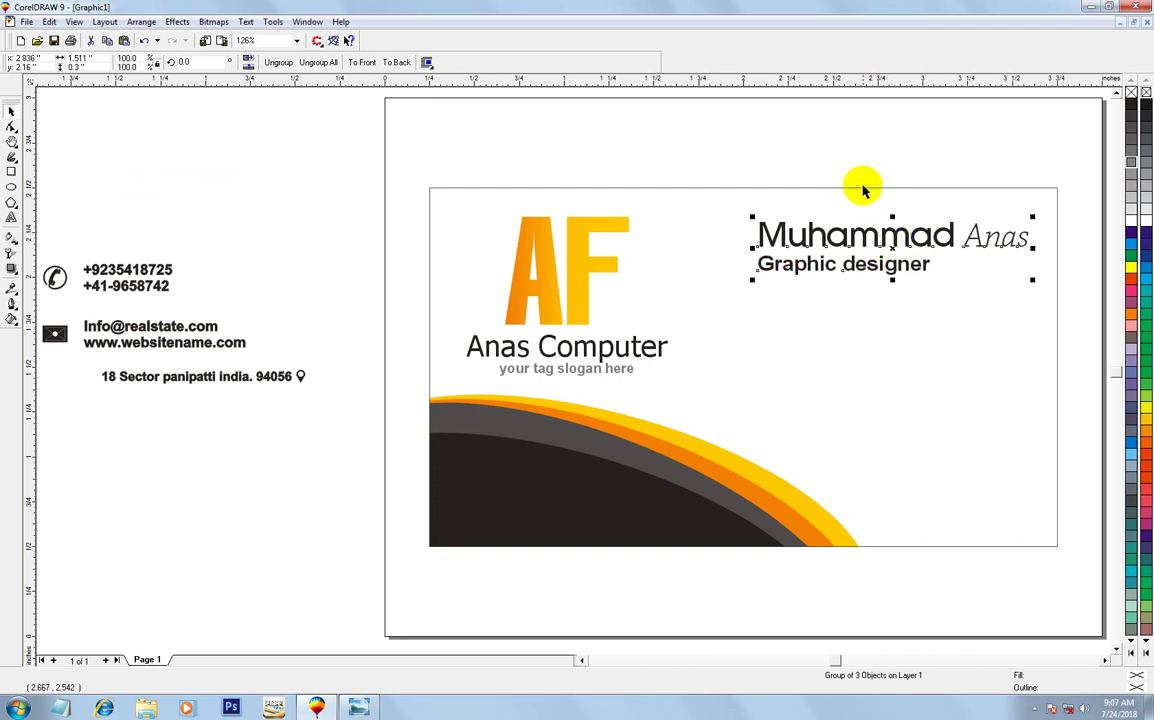
{"action": "left_click", "coordinate": [881, 167]}
Fill the Graphic designer line with 40% black.
{"action": "left_click", "coordinate": [888, 237], "text": "ctrl"}
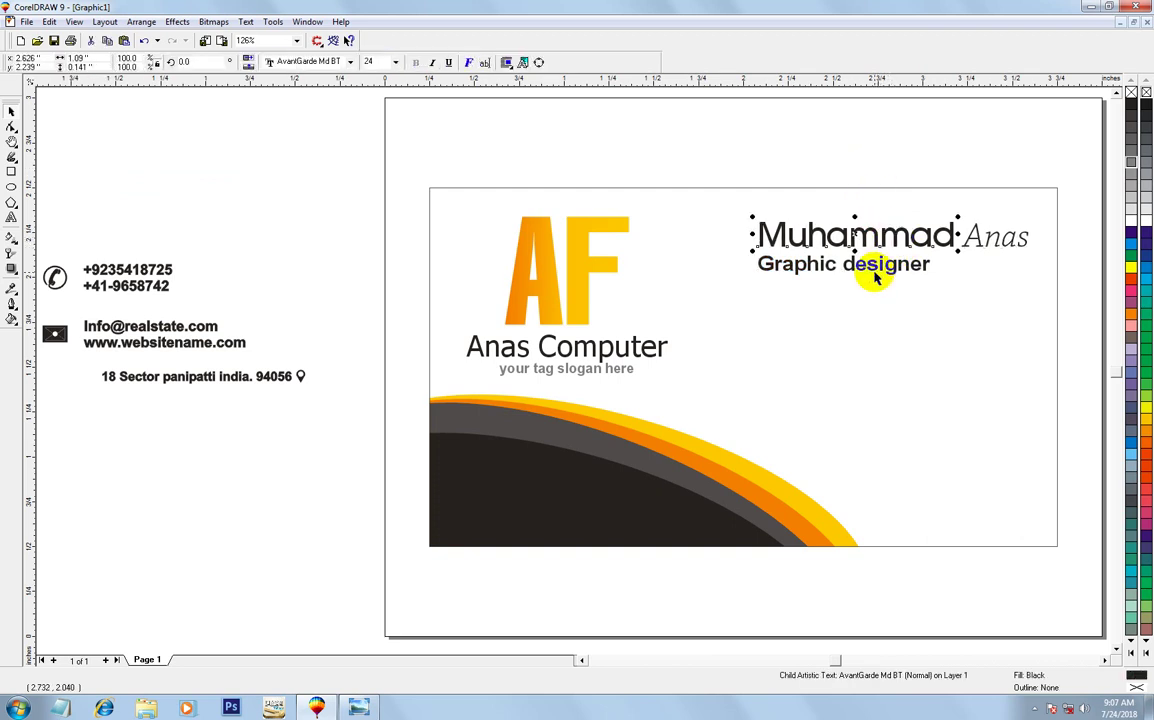
{"action": "left_click", "coordinate": [873, 266], "text": "ctrl"}
{"action": "scroll", "coordinate": [871, 263], "scroll_direction": "down", "scroll_amount": 1}
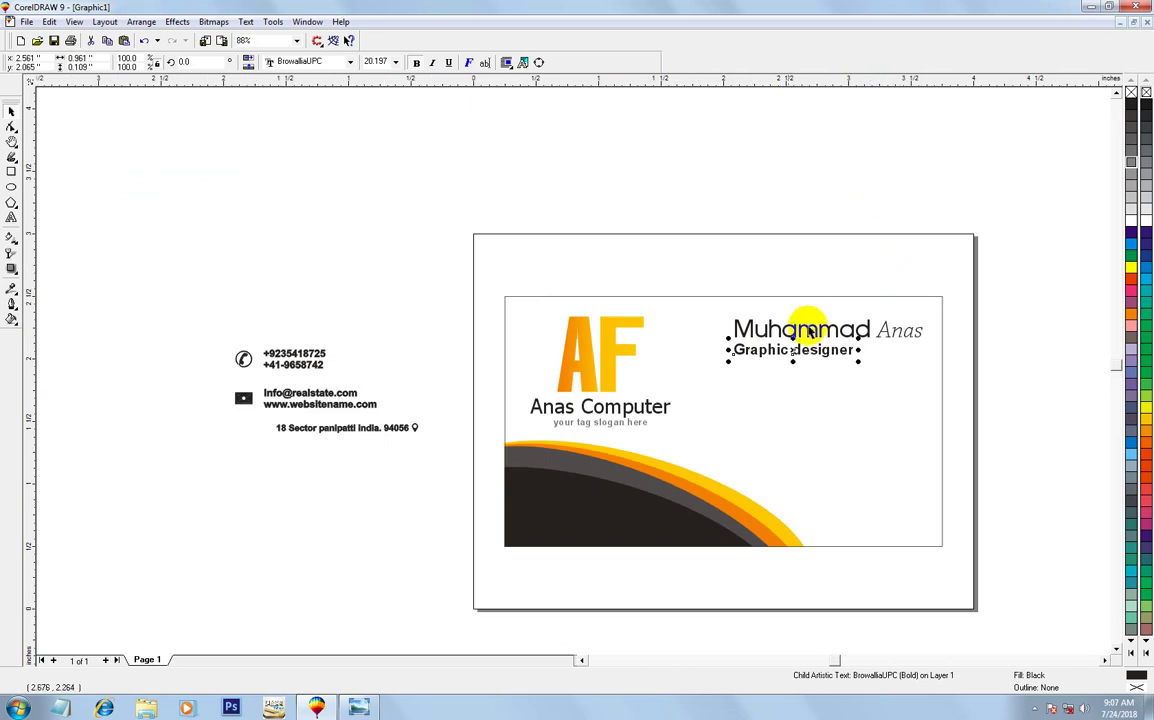
{"action": "scroll", "coordinate": [780, 350], "scroll_direction": "down", "scroll_amount": 1}
{"action": "left_click_drag", "start_coordinate": [643, 274], "coordinate": [764, 334]}
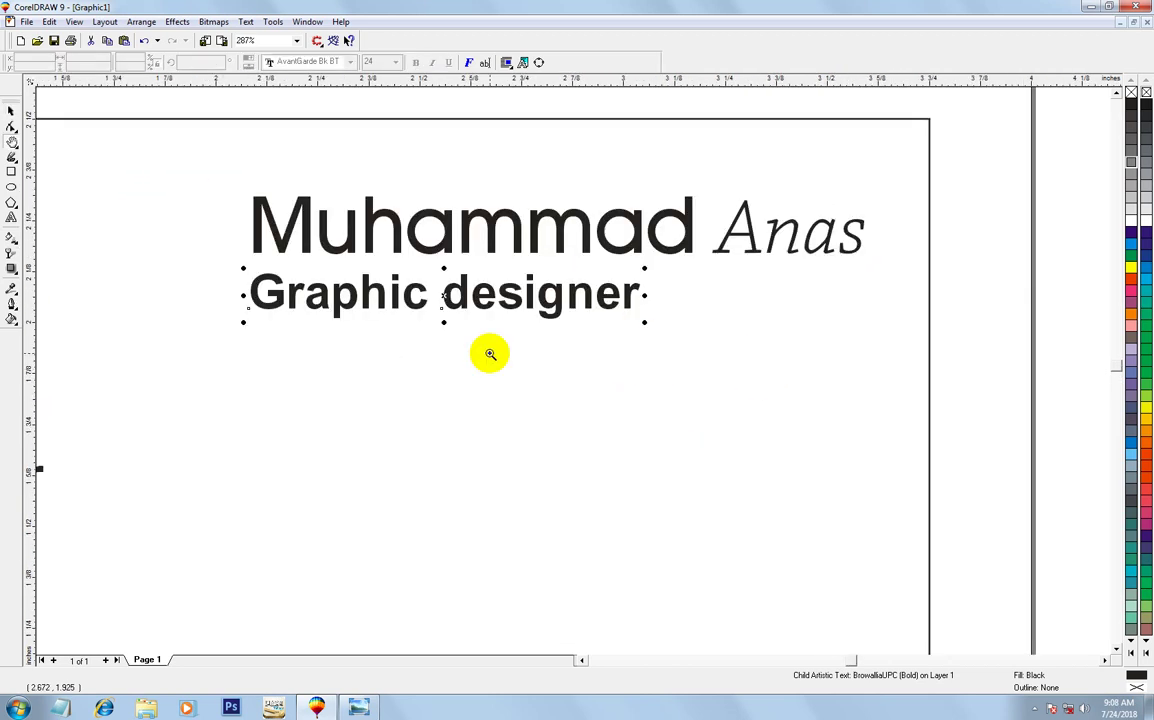
{"action": "left_click", "coordinate": [1131, 157]}
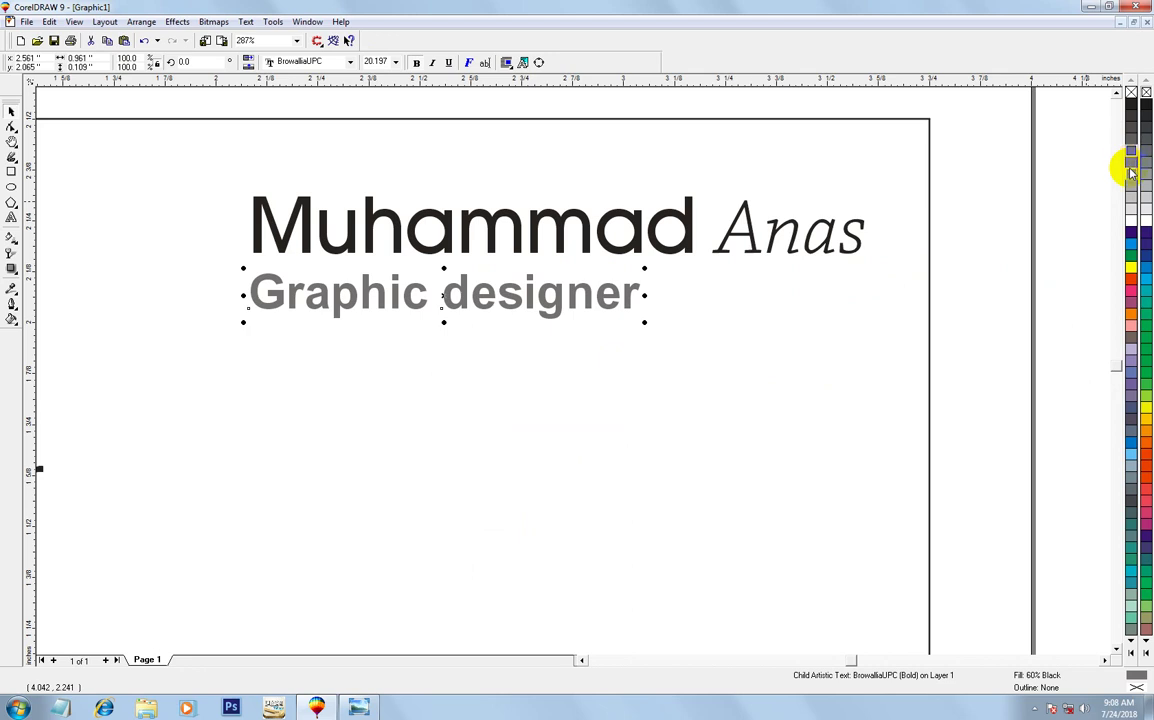
{"action": "left_click", "coordinate": [1131, 173]}
{"action": "key", "text": "F4"}
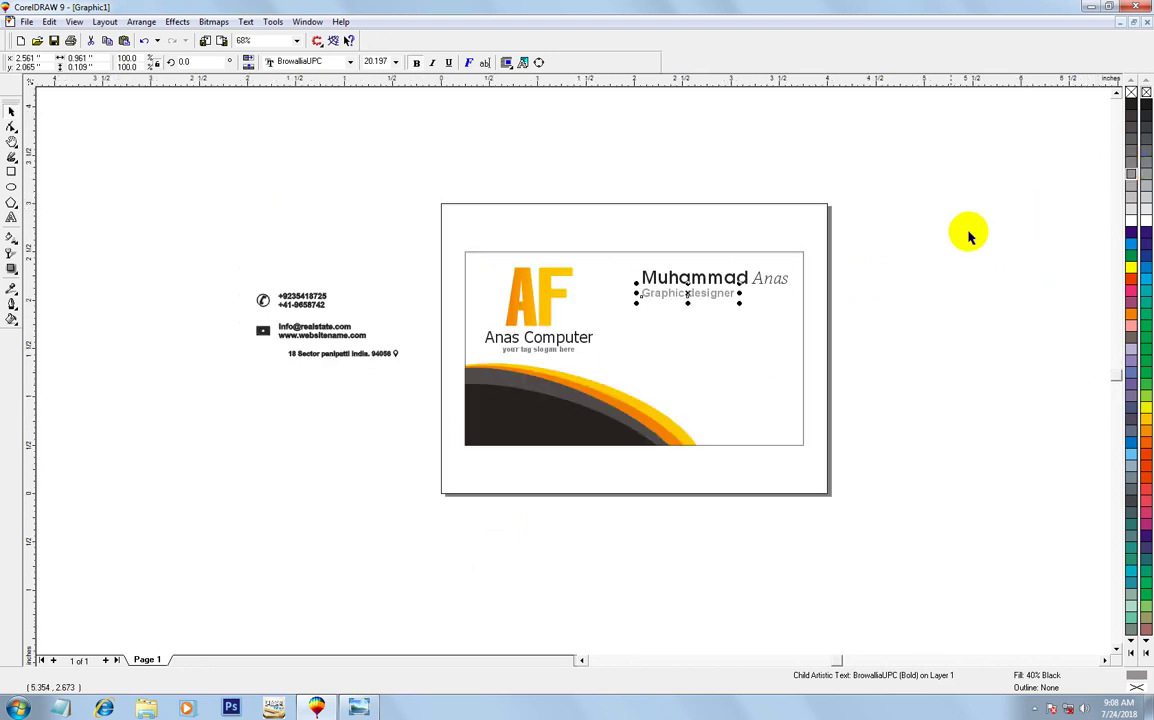
{"action": "key", "text": "Escape"}
{"action": "left_click_drag", "start_coordinate": [214, 232], "coordinate": [870, 436]}
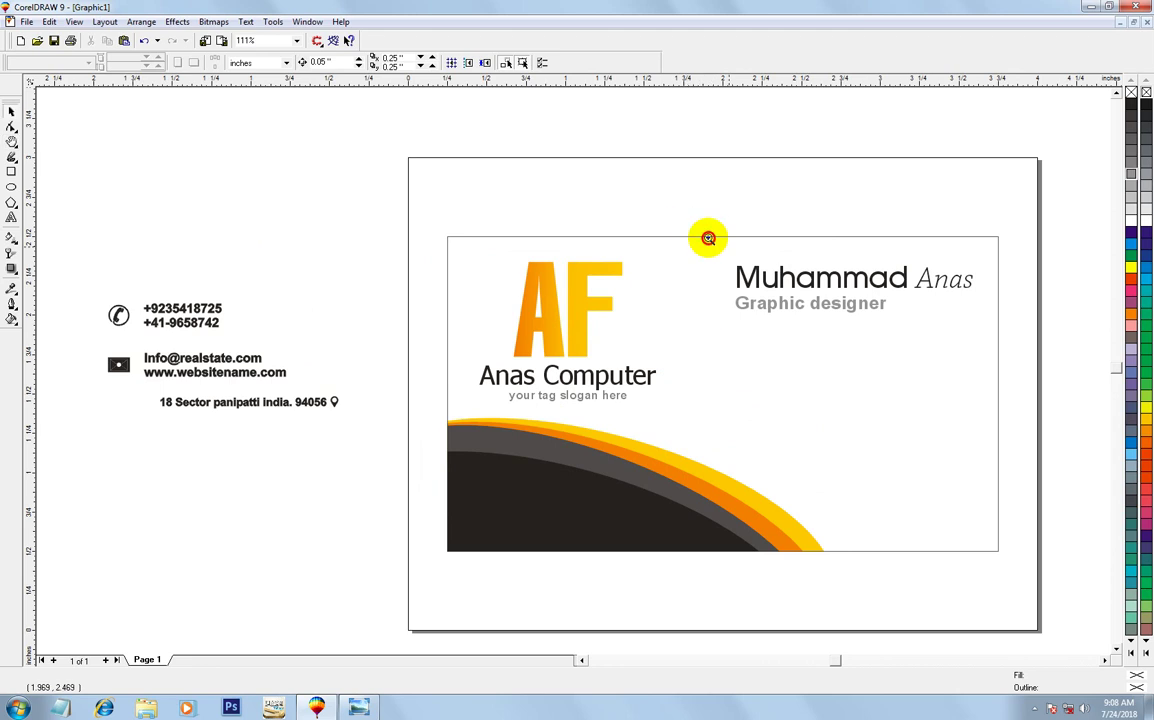
{"action": "left_click_drag", "start_coordinate": [924, 429], "coordinate": [784, 247]}
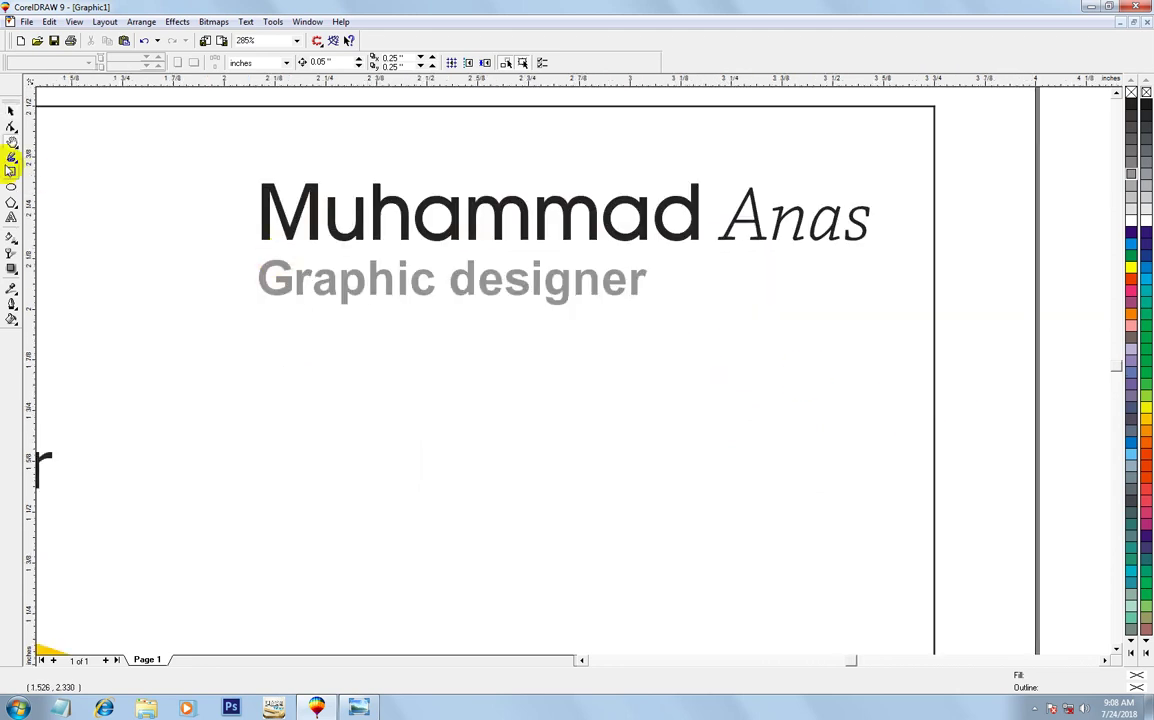
Draw a thin rectangle under Graphic designer with fully rounded corners.
{"action": "left_click", "coordinate": [11, 171]}
{"action": "left_click_drag", "start_coordinate": [259, 317], "coordinate": [570, 329]}
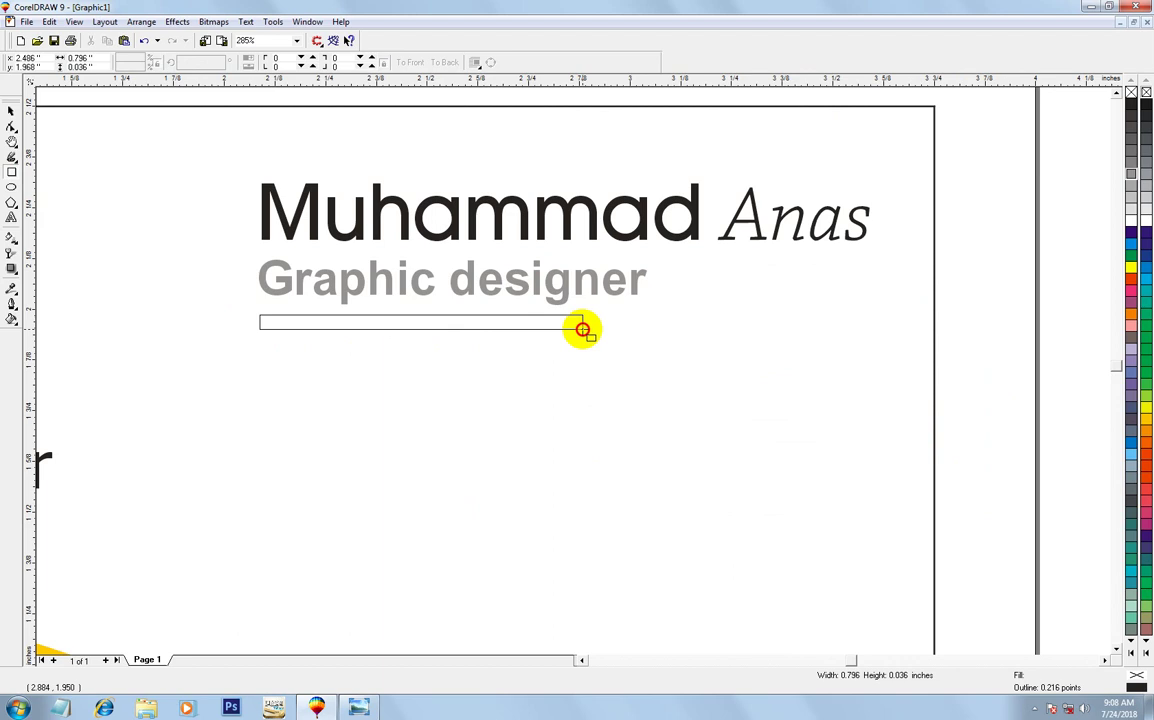
{"action": "left_click_drag", "start_coordinate": [582, 329], "coordinate": [592, 327]}
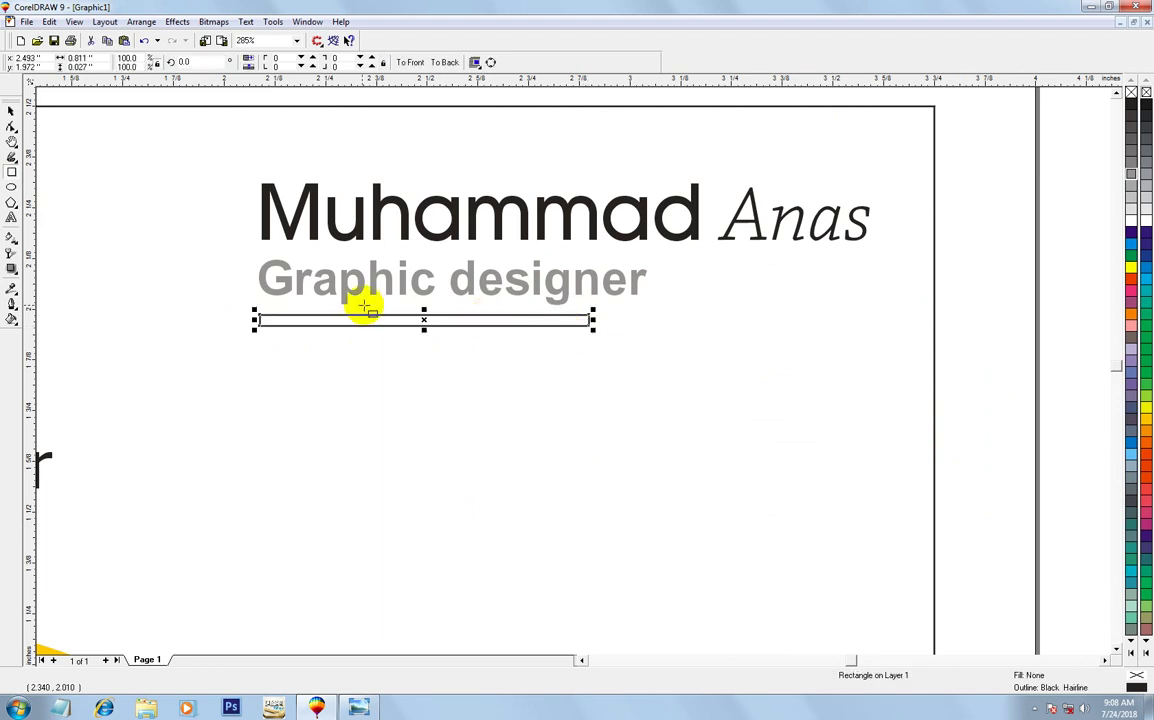
{"action": "left_click_drag", "start_coordinate": [257, 316], "coordinate": [299, 320]}
{"action": "left_click", "coordinate": [12, 142]}
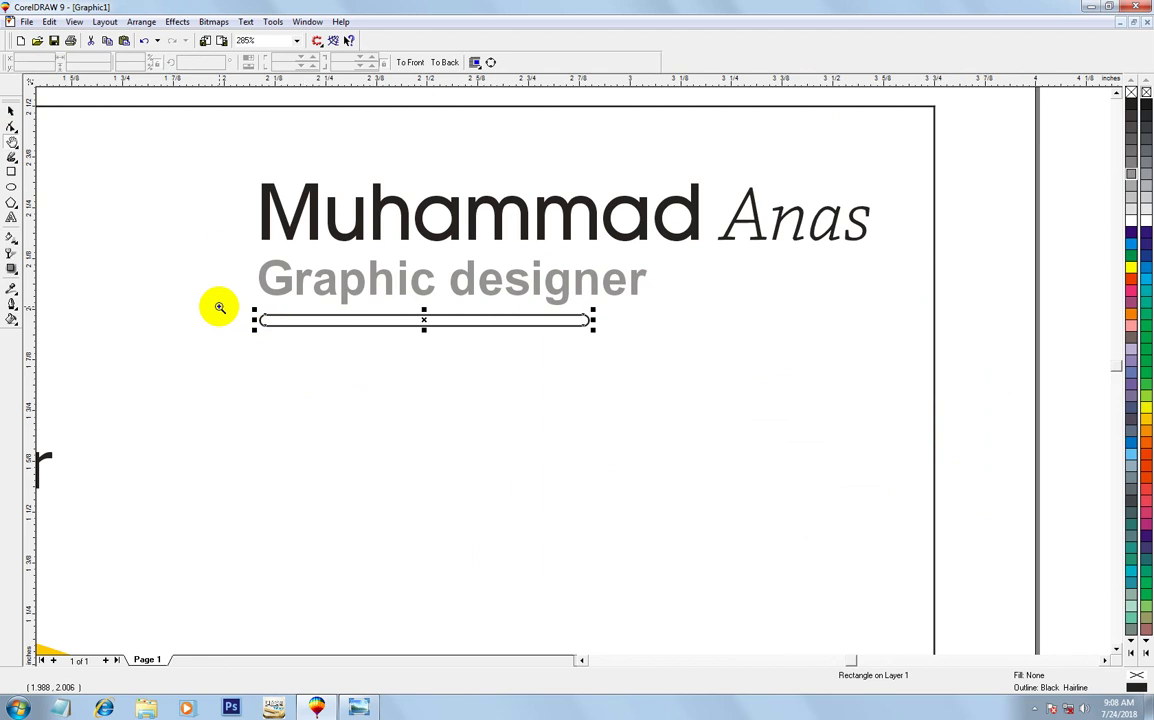
{"action": "left_click_drag", "start_coordinate": [220, 307], "coordinate": [352, 358]}
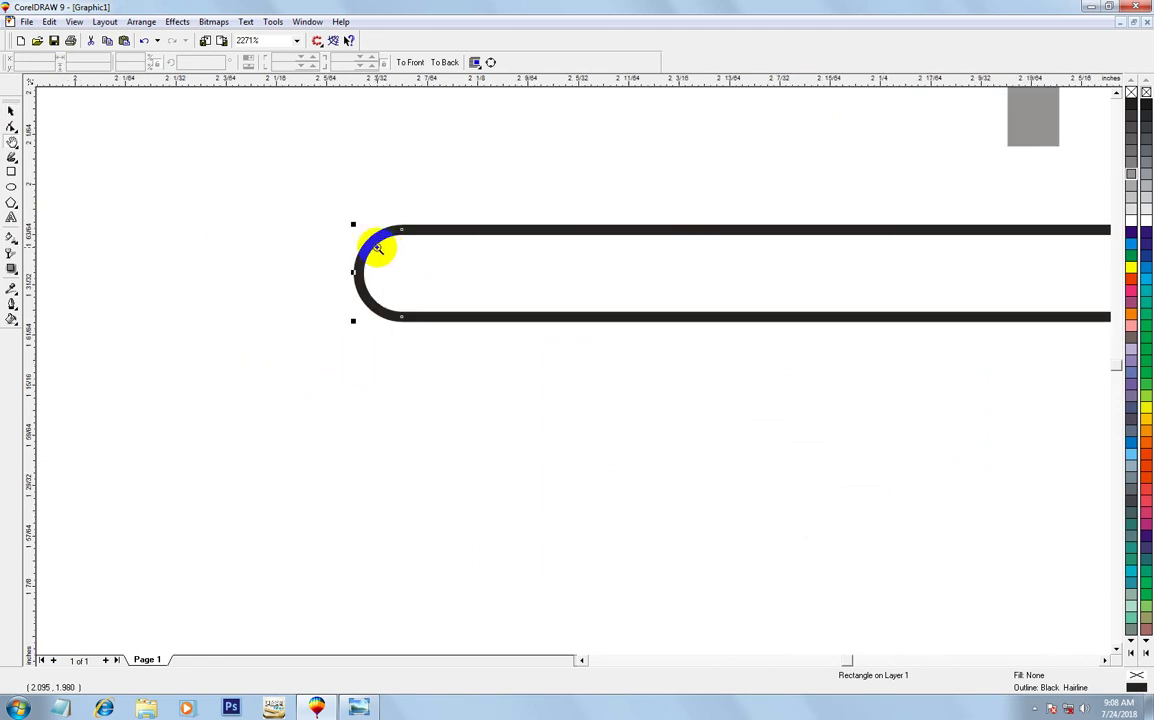
{"action": "right_click", "coordinate": [447, 270]}
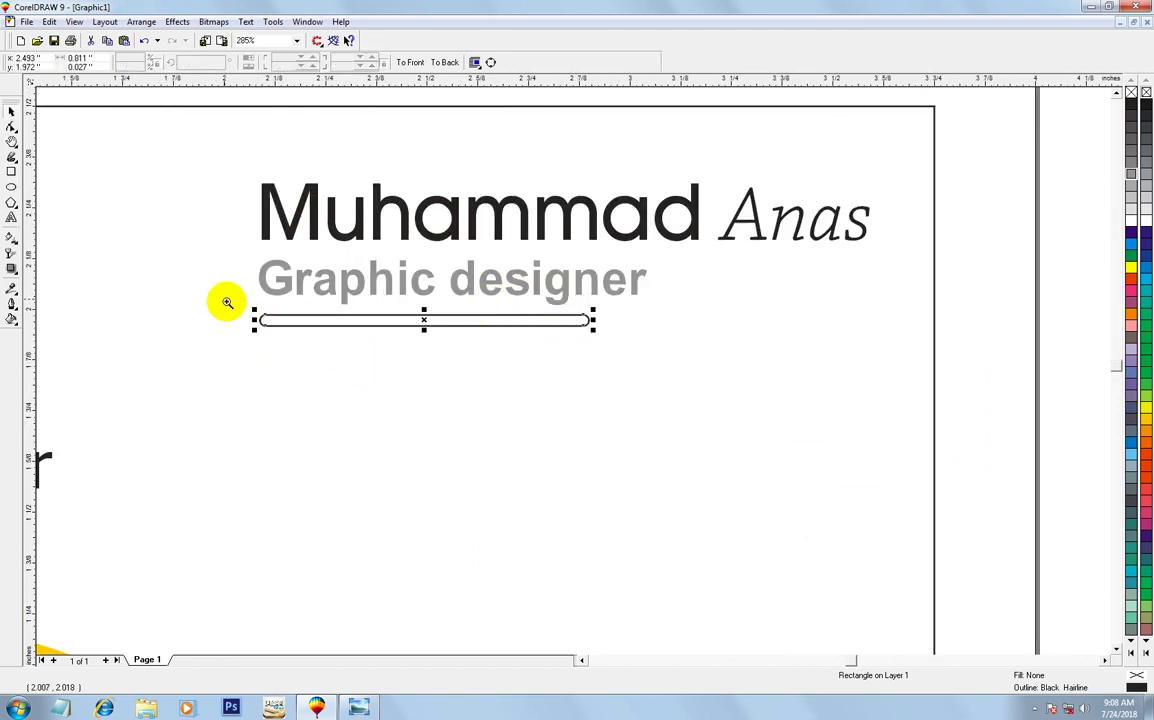
{"action": "left_click_drag", "start_coordinate": [227, 302], "coordinate": [664, 394]}
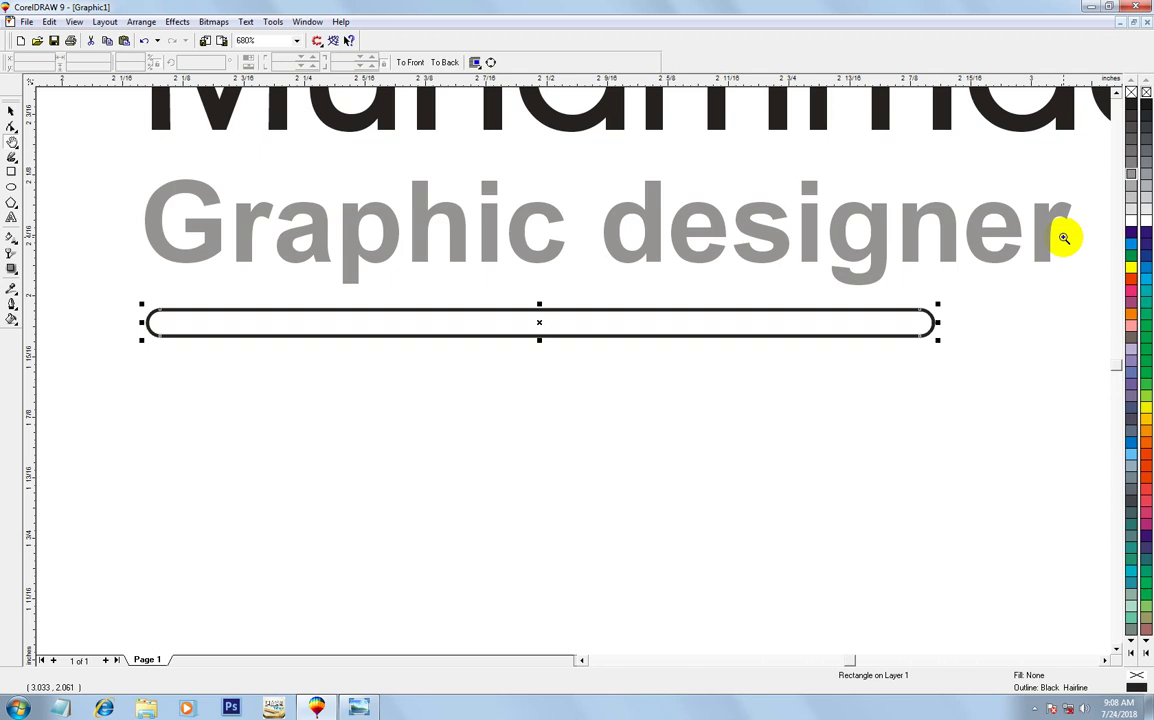
Fill the bar black, remove its outline, and fade it toward the right with linear transparency.
{"action": "left_click", "coordinate": [1131, 104]}
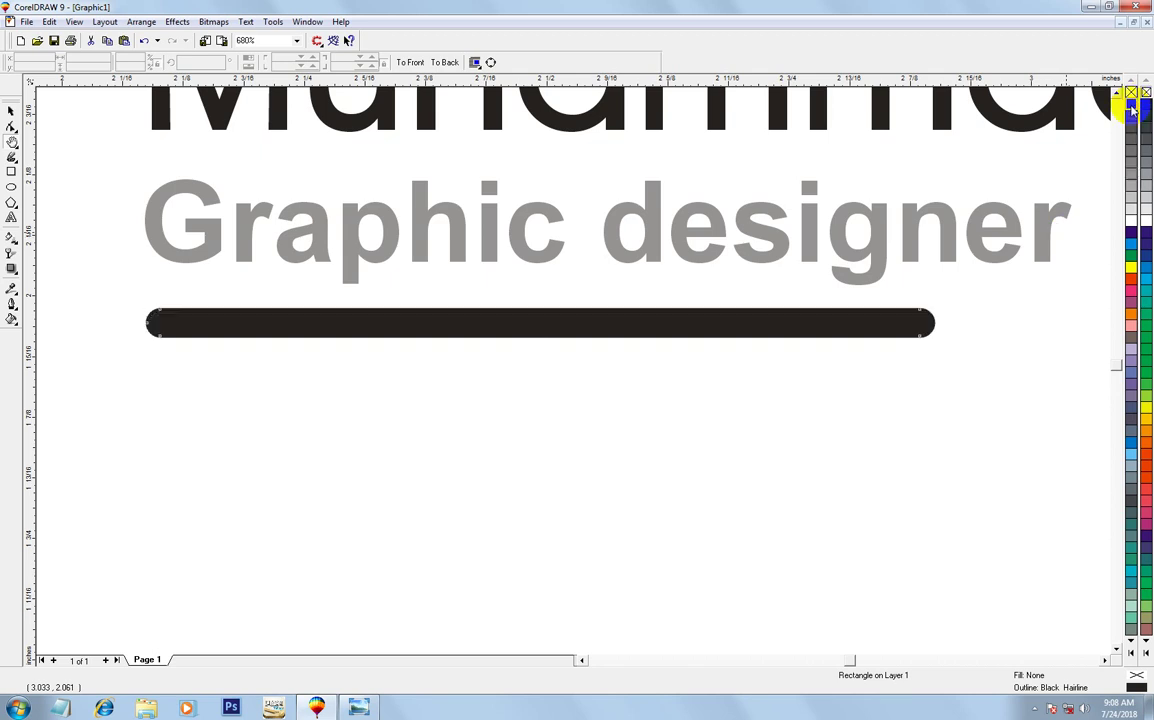
{"action": "right_click", "coordinate": [1131, 93]}
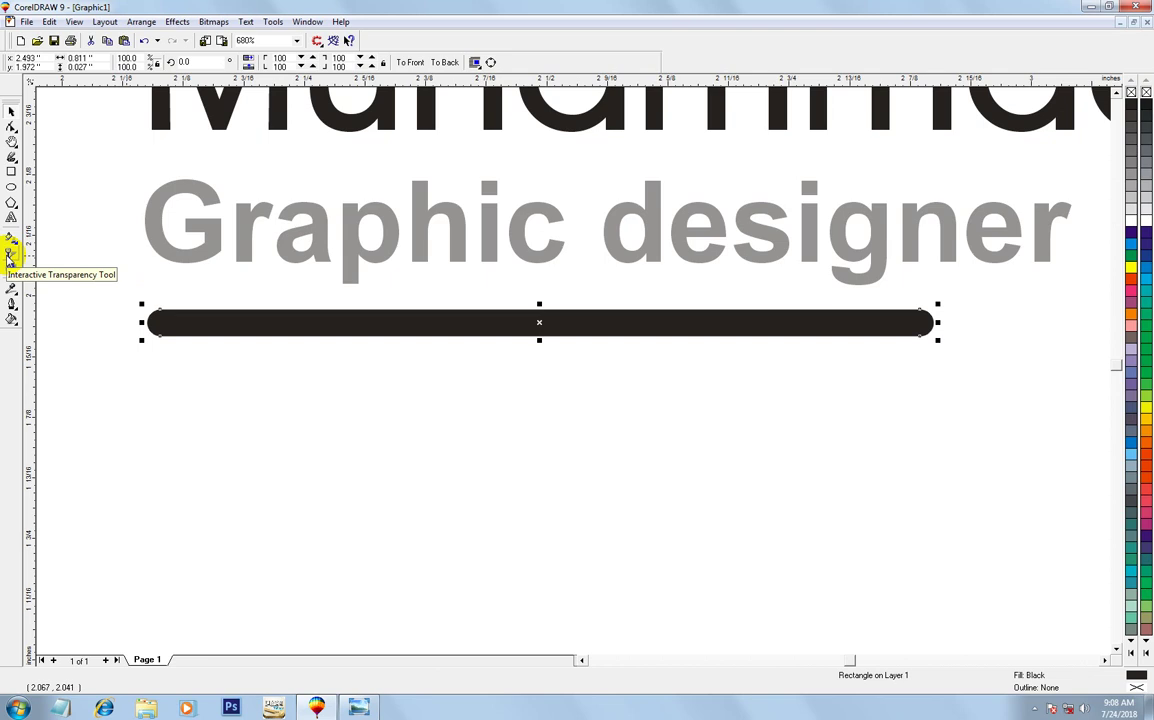
{"action": "left_click", "coordinate": [9, 258]}
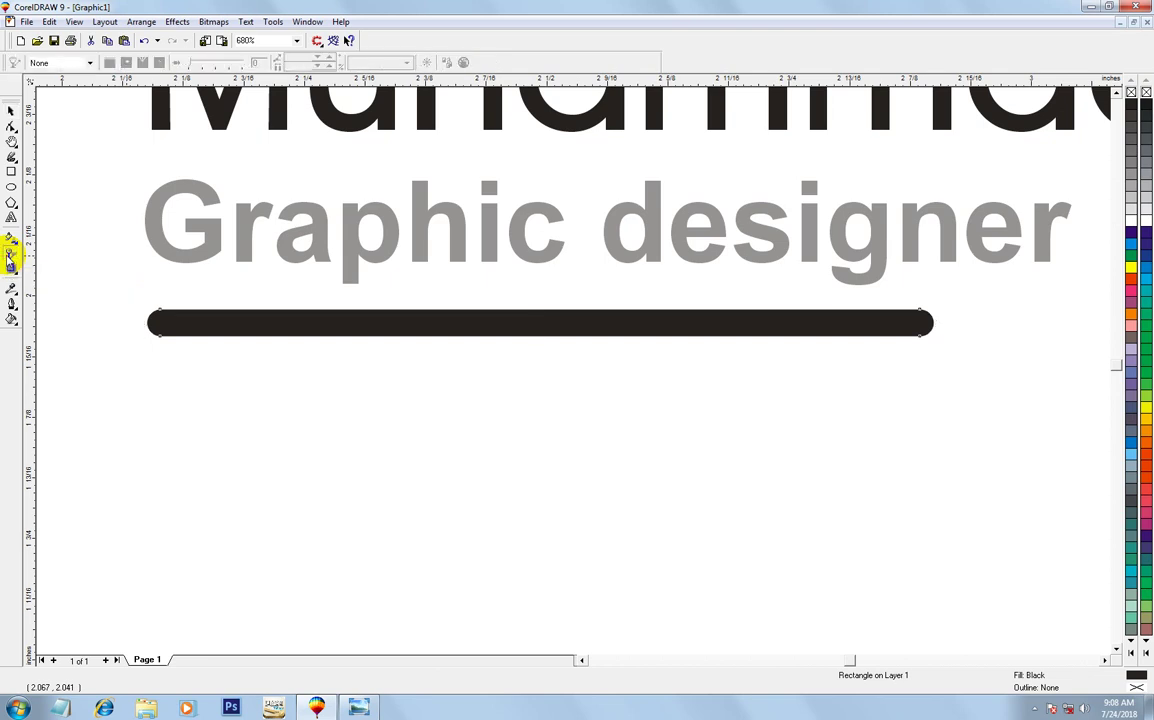
{"action": "left_click_drag", "start_coordinate": [610, 322], "coordinate": [839, 317]}
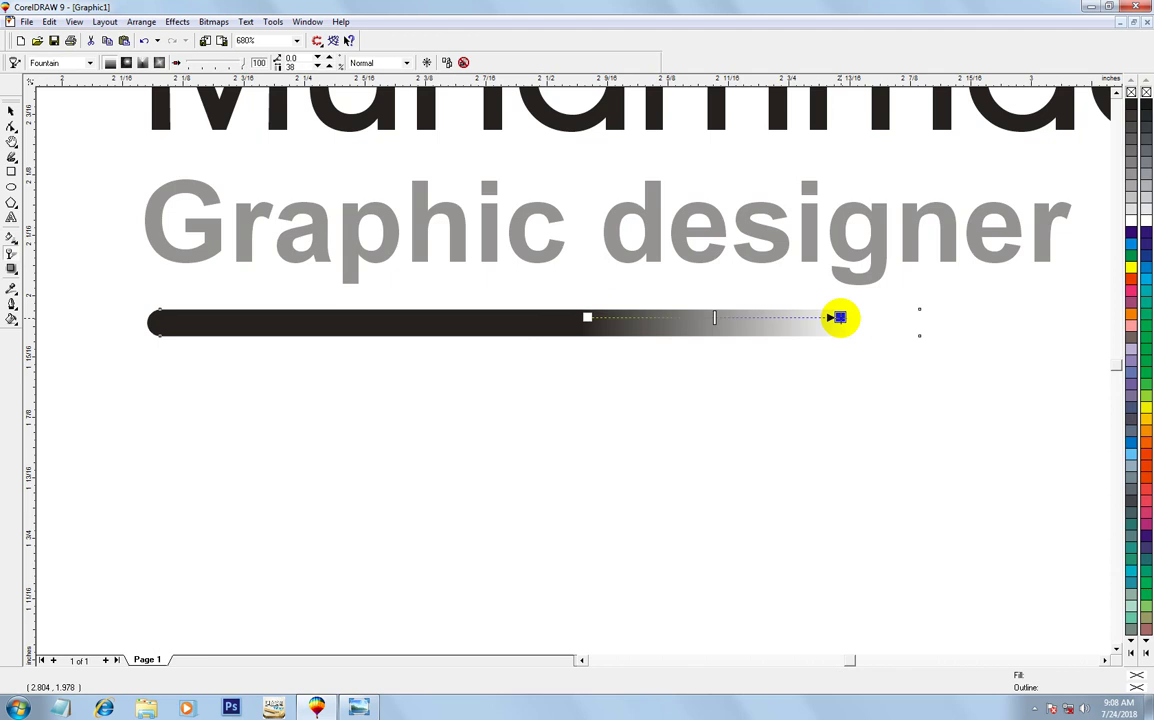
Convert the faded bar to a bitmap.
{"action": "left_click", "coordinate": [12, 111]}
{"action": "key", "text": "alt+b"}
{"action": "key", "text": "c"}
{"action": "key", "text": "Return"}
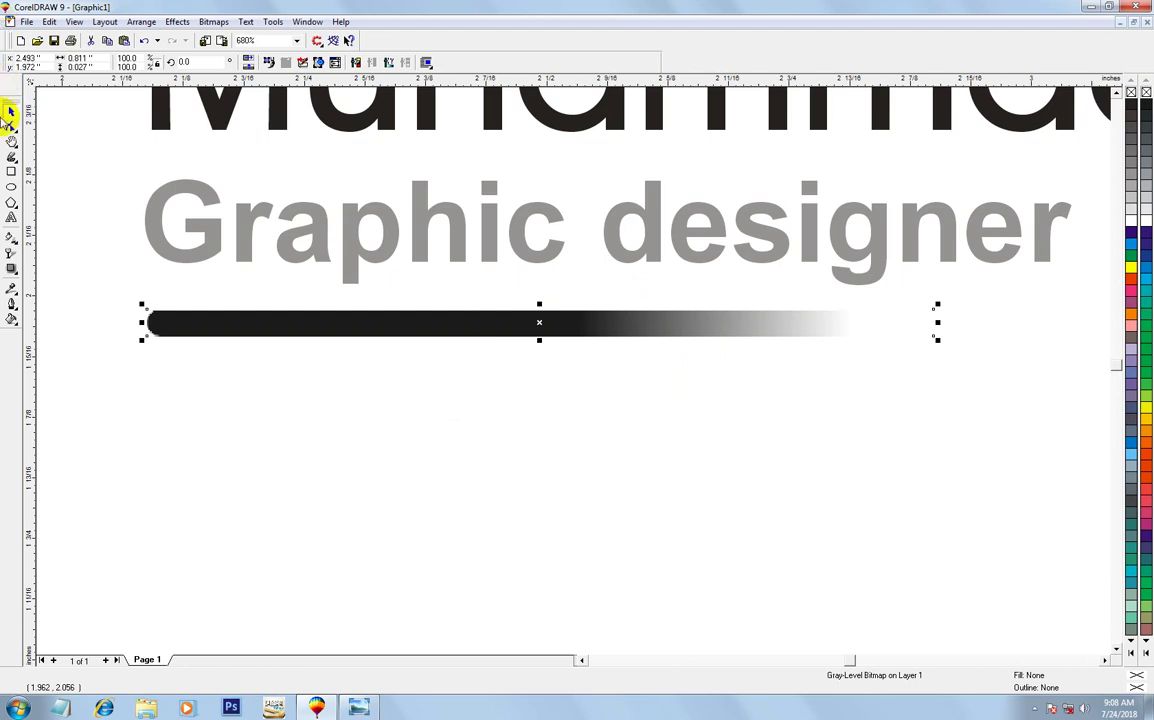
{"action": "scroll", "coordinate": [337, 318], "scroll_direction": "down", "scroll_amount": 3}
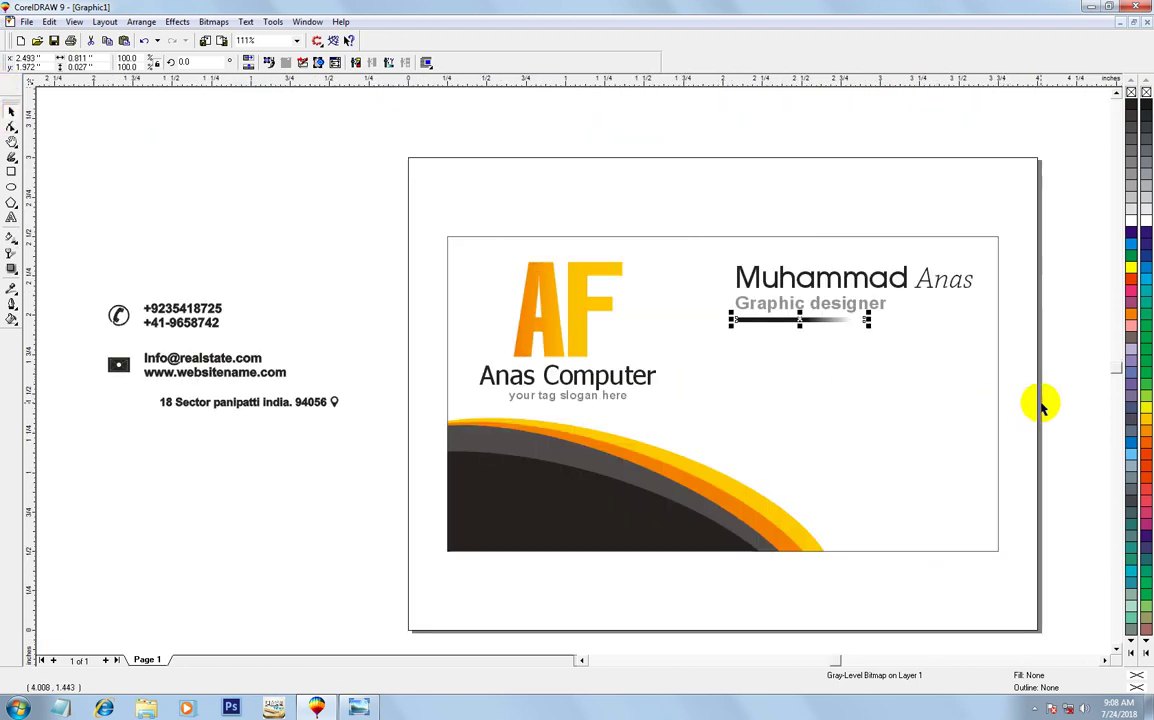
Draw a six-sided hexagon in the card's right middle area.
{"action": "key", "text": "Escape"}
{"action": "scroll", "coordinate": [562, 386], "scroll_direction": "down", "scroll_amount": 3}
{"action": "scroll", "coordinate": [565, 380], "scroll_direction": "down", "scroll_amount": 2}
{"action": "left_click_drag", "start_coordinate": [443, 371], "coordinate": [695, 453]}
{"action": "left_click_drag", "start_coordinate": [214, 142], "coordinate": [955, 410]}
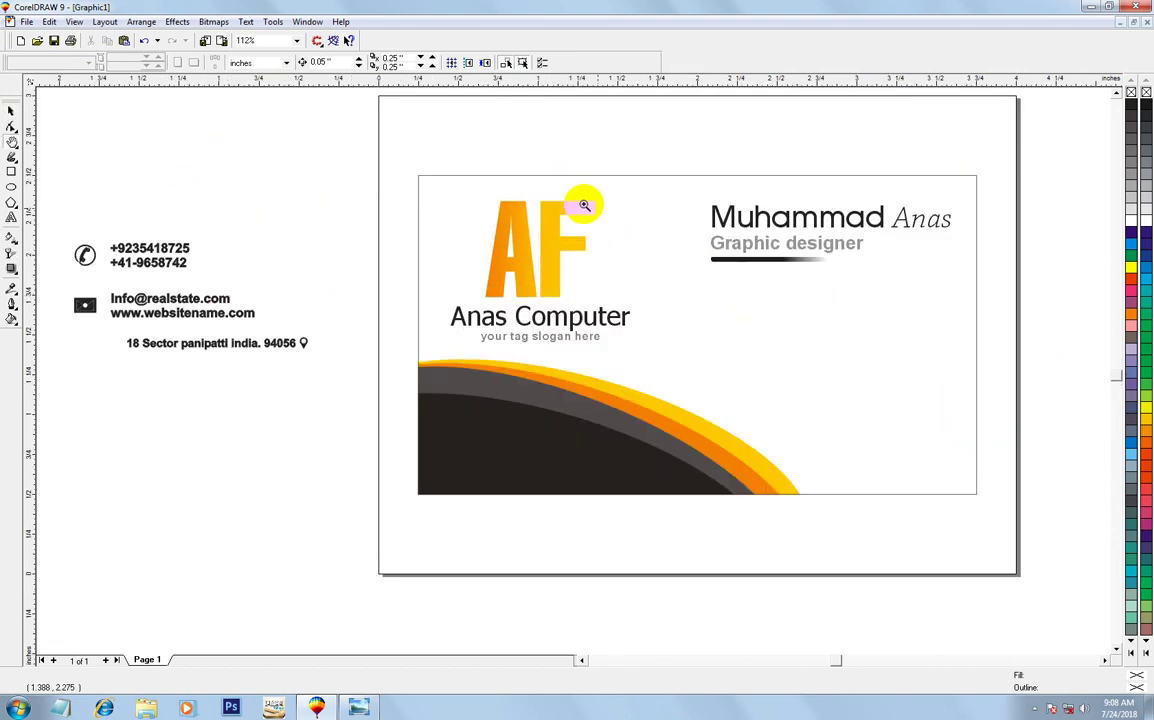
{"action": "left_click_drag", "start_coordinate": [590, 210], "coordinate": [955, 487]}
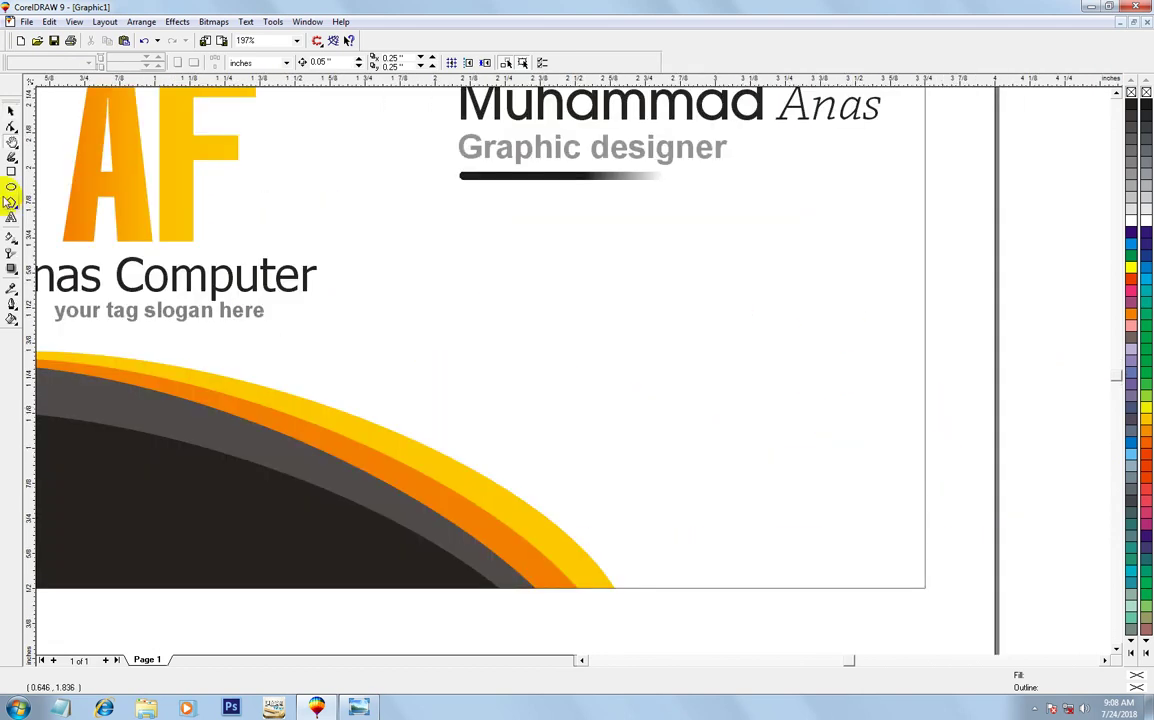
{"action": "left_click", "coordinate": [11, 205]}
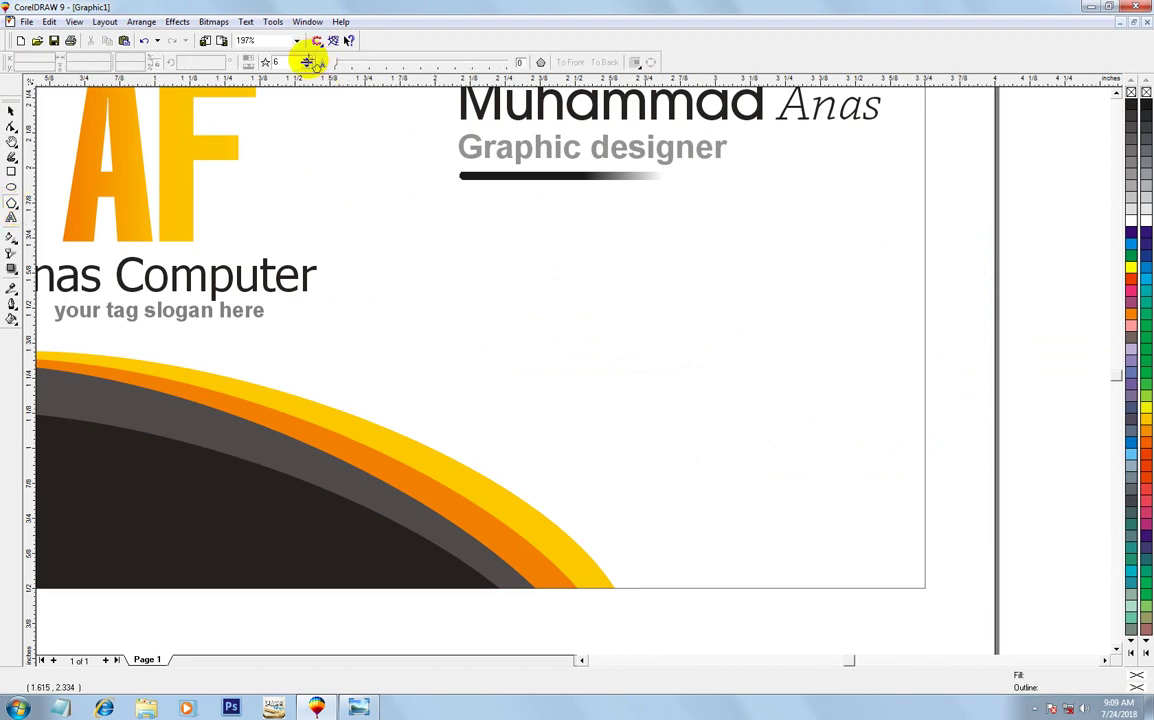
{"action": "mouse_move", "coordinate": [527, 275]}
{"action": "left_mouse_down"}
{"action": "mouse_move", "coordinate": [646, 412]}
{"action": "mouse_move", "coordinate": [630, 395]}
{"action": "left_mouse_up"}
Place a second hexagon beneath the first and scale both to 90%.
{"action": "left_click", "coordinate": [11, 110]}
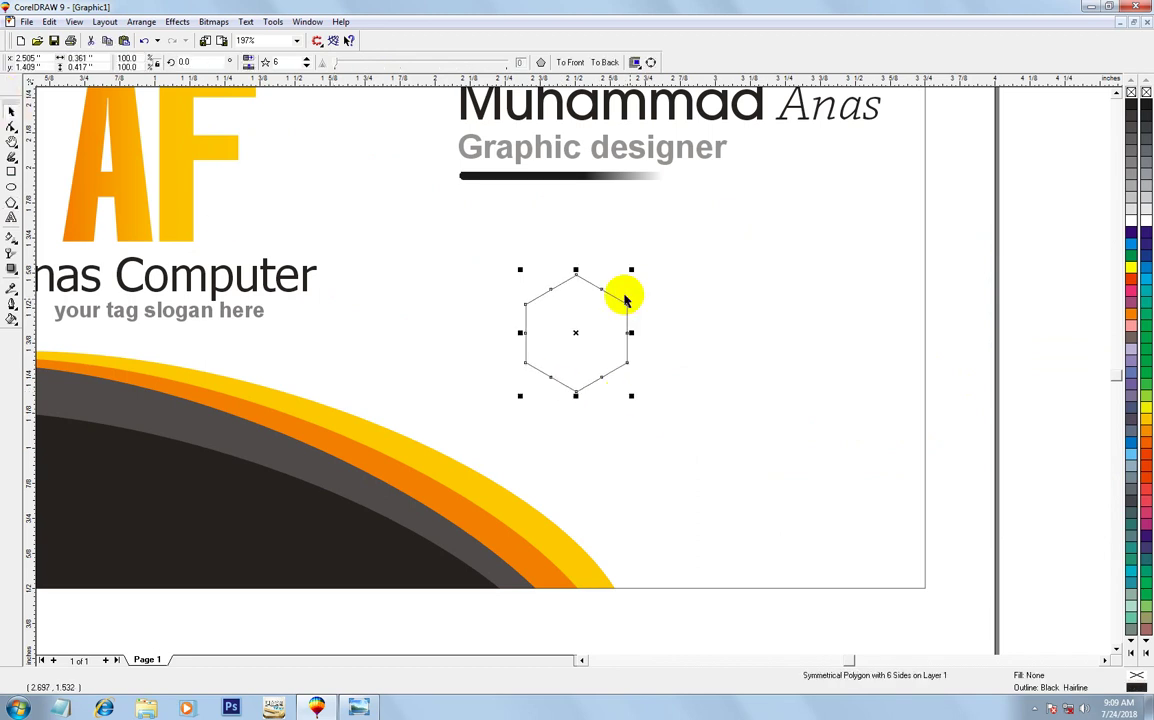
{"action": "mouse_move", "coordinate": [622, 340]}
{"action": "left_mouse_down"}
{"action": "mouse_move", "coordinate": [540, 267]}
{"action": "mouse_move", "coordinate": [533, 415]}
{"action": "left_mouse_up"}
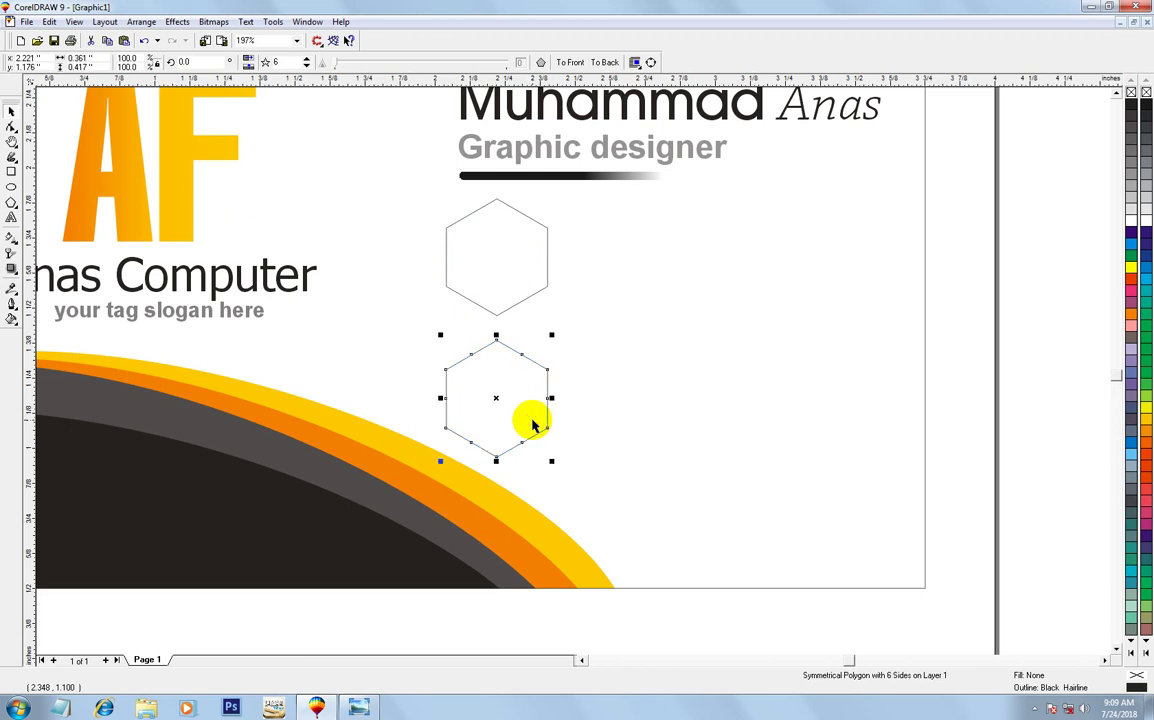
{"action": "scroll", "coordinate": [845, 476], "scroll_direction": "down", "scroll_amount": 3}
{"action": "left_click", "coordinate": [738, 327], "text": "shift"}
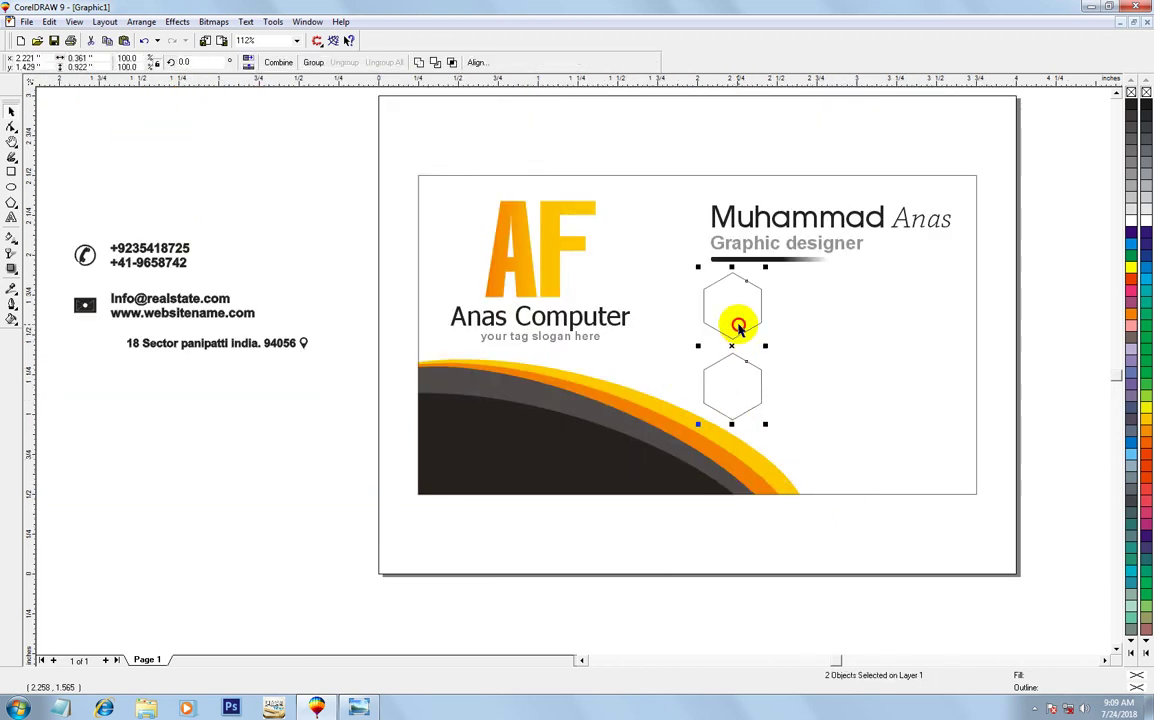
{"action": "left_click_drag", "start_coordinate": [764, 424], "coordinate": [760, 413]}
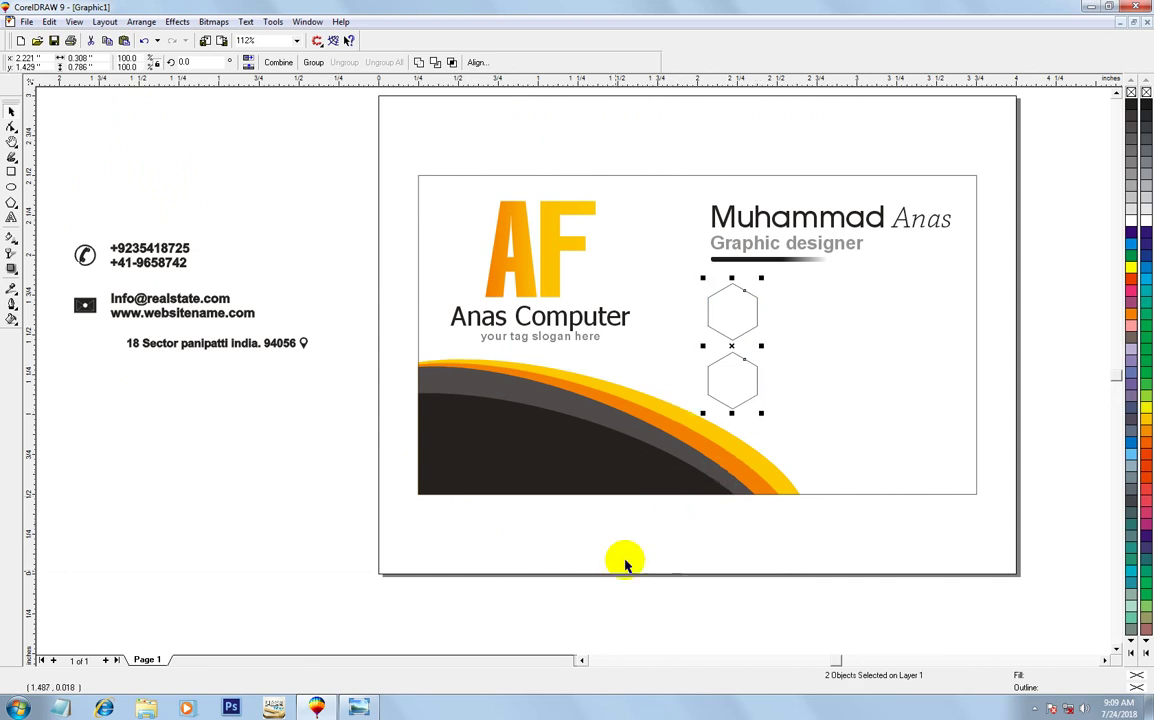
{"action": "left_click", "coordinate": [549, 584]}
{"action": "left_click", "coordinate": [745, 310]}
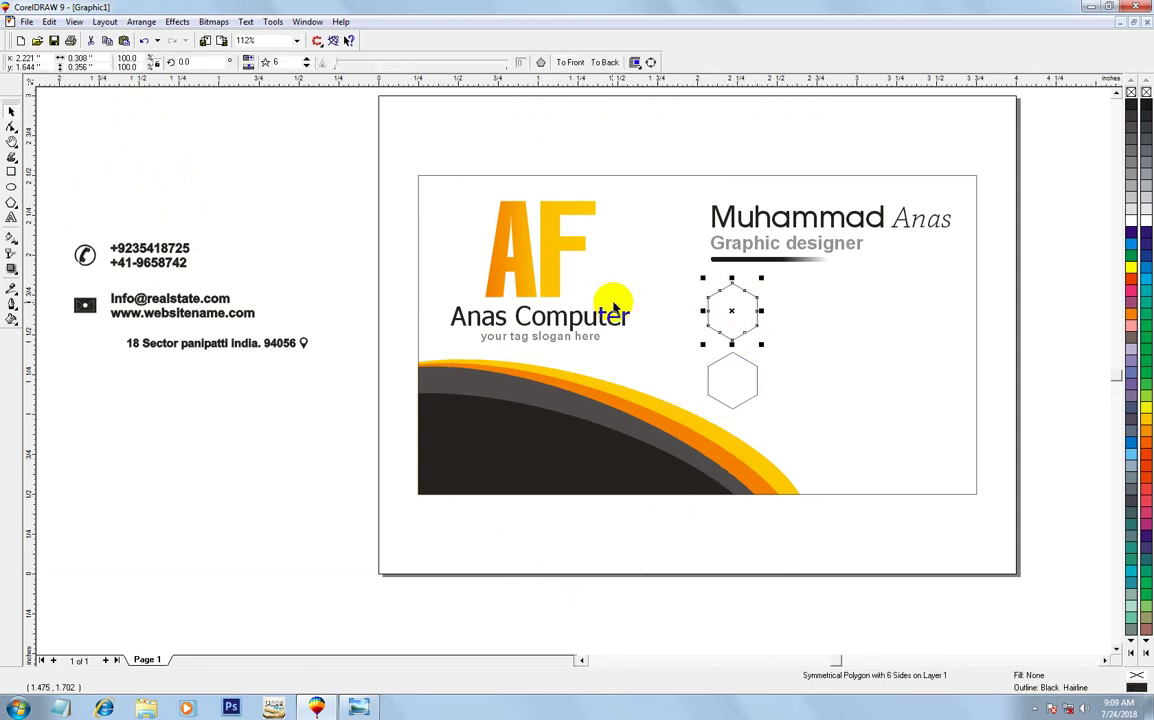
{"action": "left_click", "coordinate": [739, 395], "text": "shift"}
{"action": "left_click", "coordinate": [453, 95]}
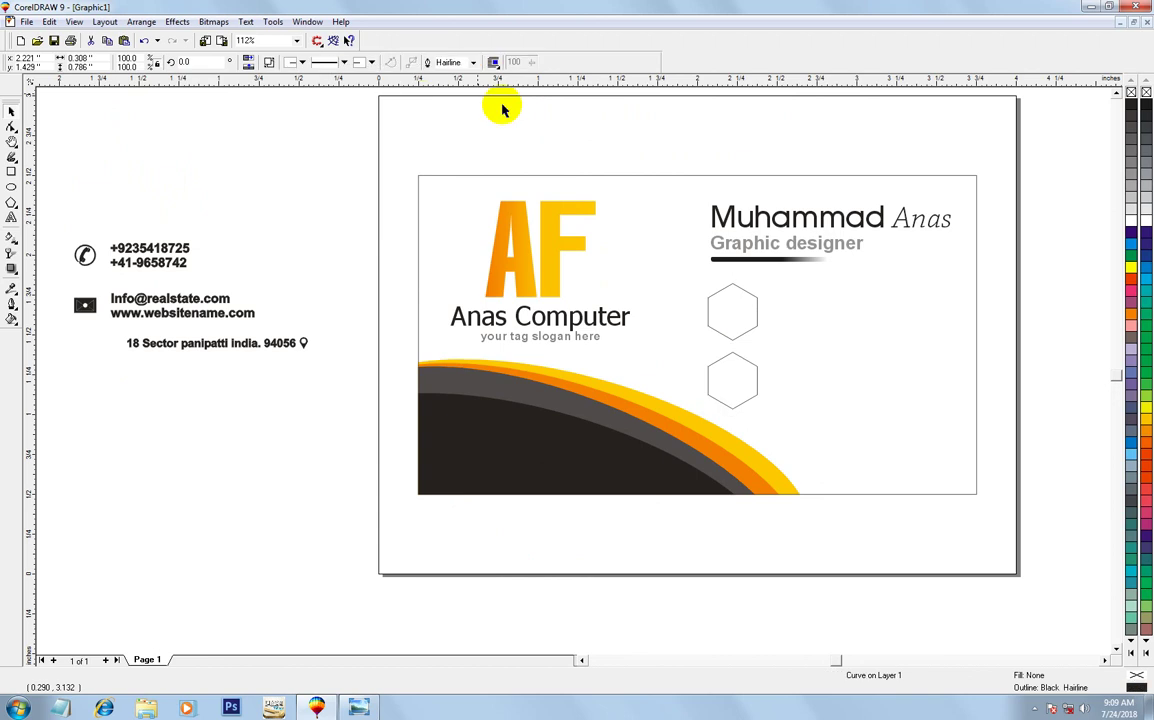
Draw a narrow centred link between the hexagons and weld them into one shape.
{"action": "key", "text": "z"}
{"action": "left_click_drag", "start_coordinate": [587, 218], "coordinate": [863, 436]}
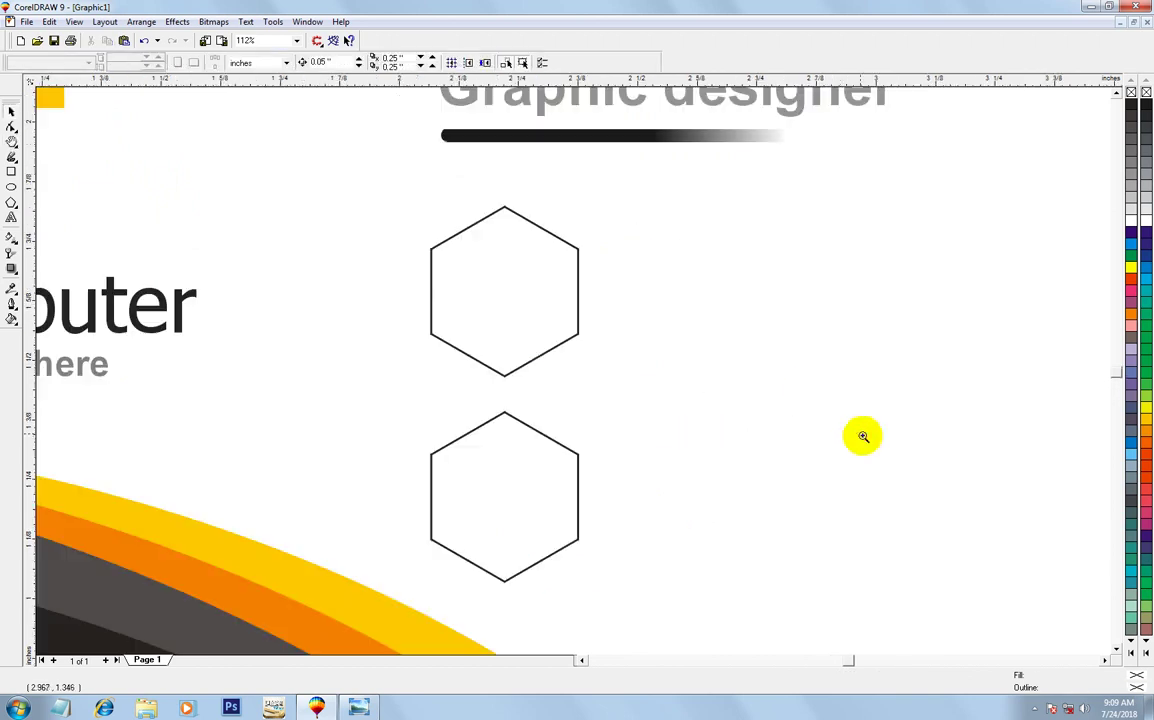
{"action": "left_click", "coordinate": [11, 172]}
{"action": "left_click_drag", "start_coordinate": [485, 339], "coordinate": [497, 457]}
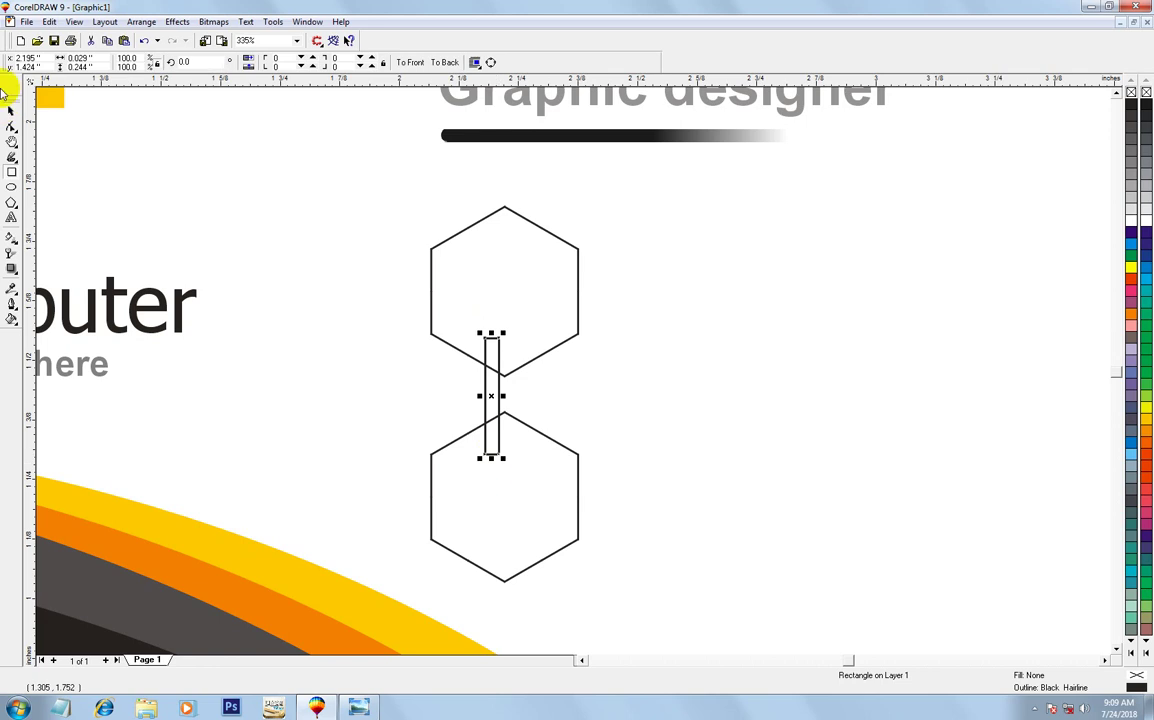
{"action": "left_click", "coordinate": [518, 311], "text": "shift"}
{"action": "key", "text": "c"}
{"action": "key", "text": "Escape"}
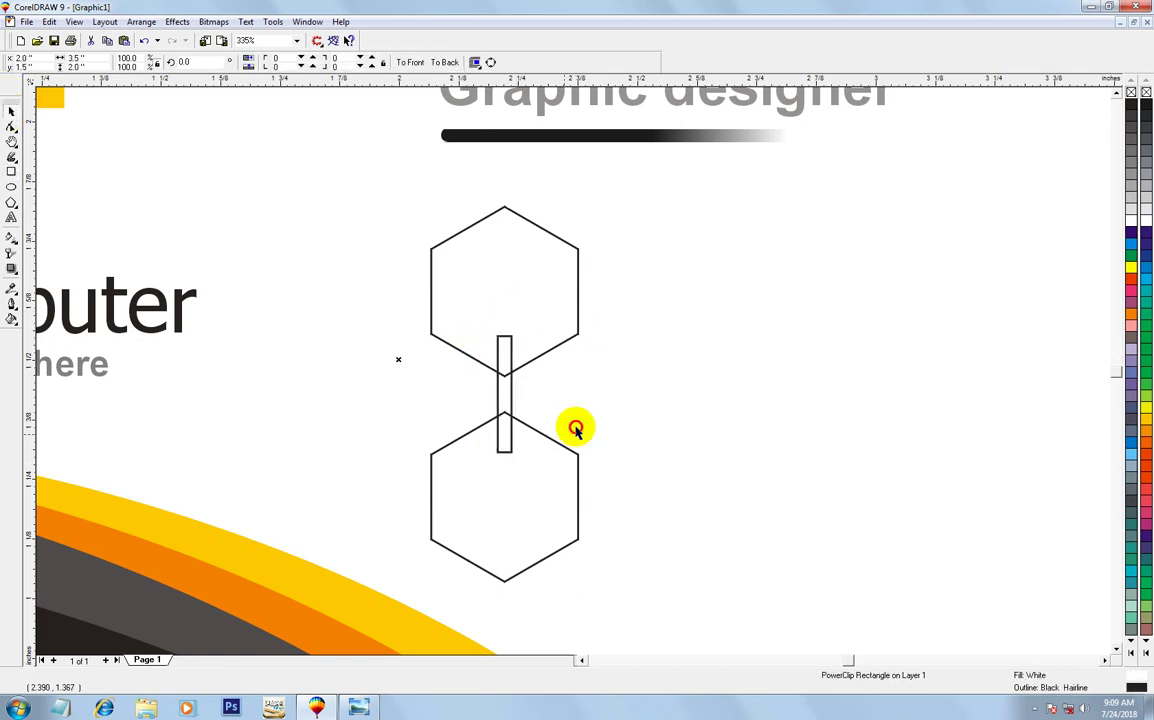
{"action": "left_click", "coordinate": [520, 494]}
{"action": "left_click", "coordinate": [431, 290], "text": "shift"}
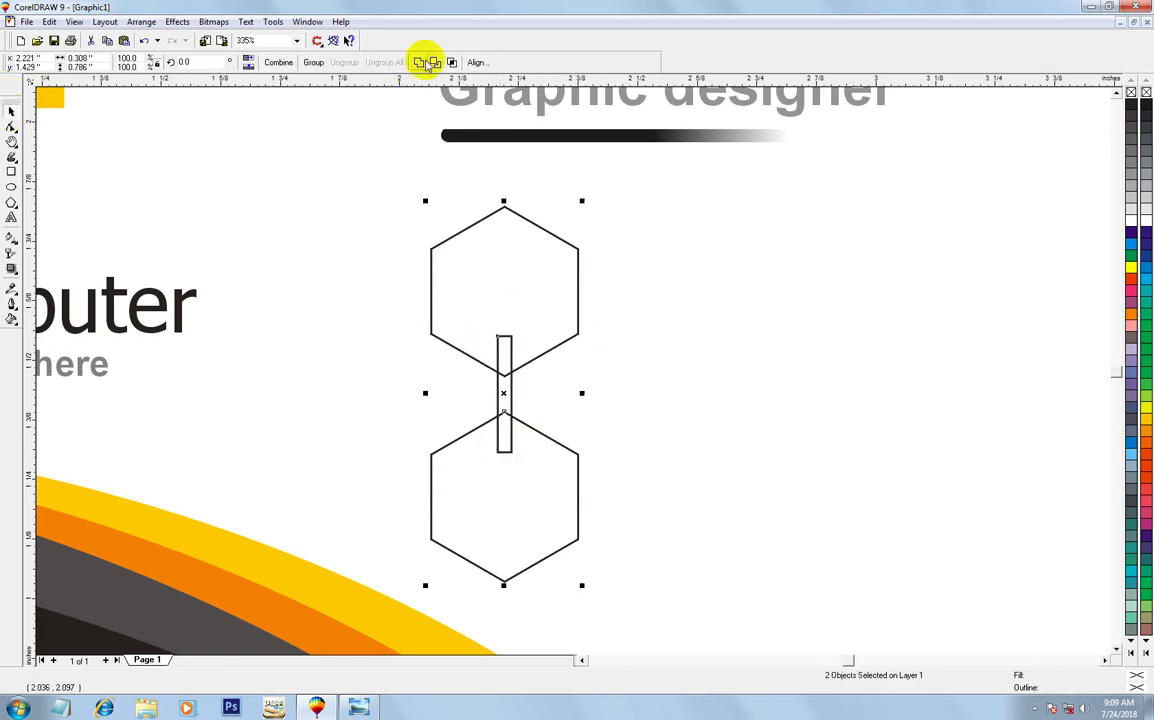
{"action": "left_click", "coordinate": [425, 64]}
Copy the A's orange-to-yellow fountain fill onto the welded hexagon shape.
{"action": "key", "text": "F4"}
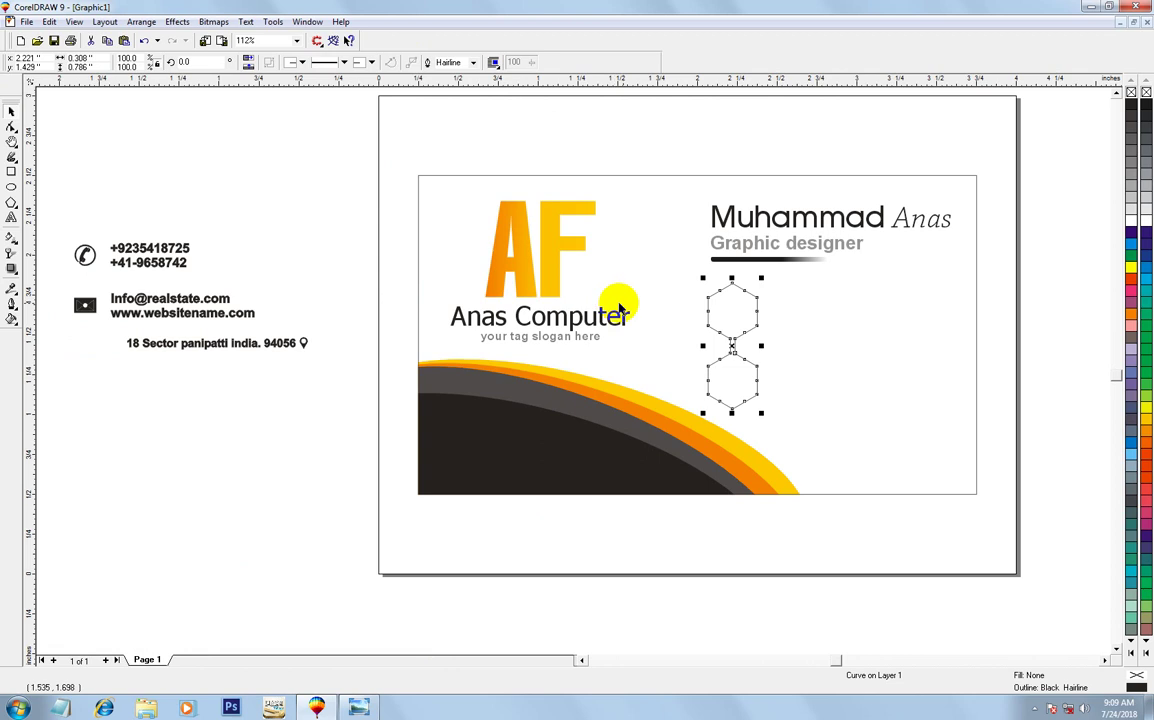
{"action": "key", "text": "z"}
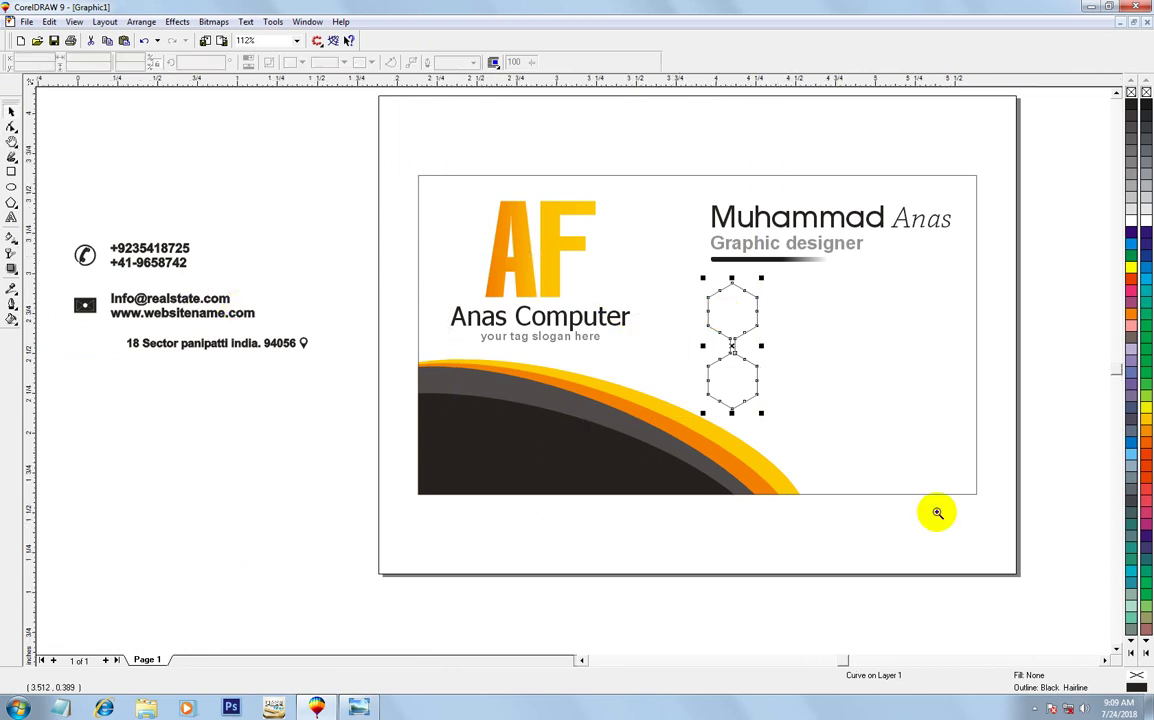
{"action": "left_click_drag", "start_coordinate": [937, 512], "coordinate": [455, 145]}
{"action": "left_click", "coordinate": [10, 111]}
{"action": "left_click", "coordinate": [304, 257], "text": "ctrl"}
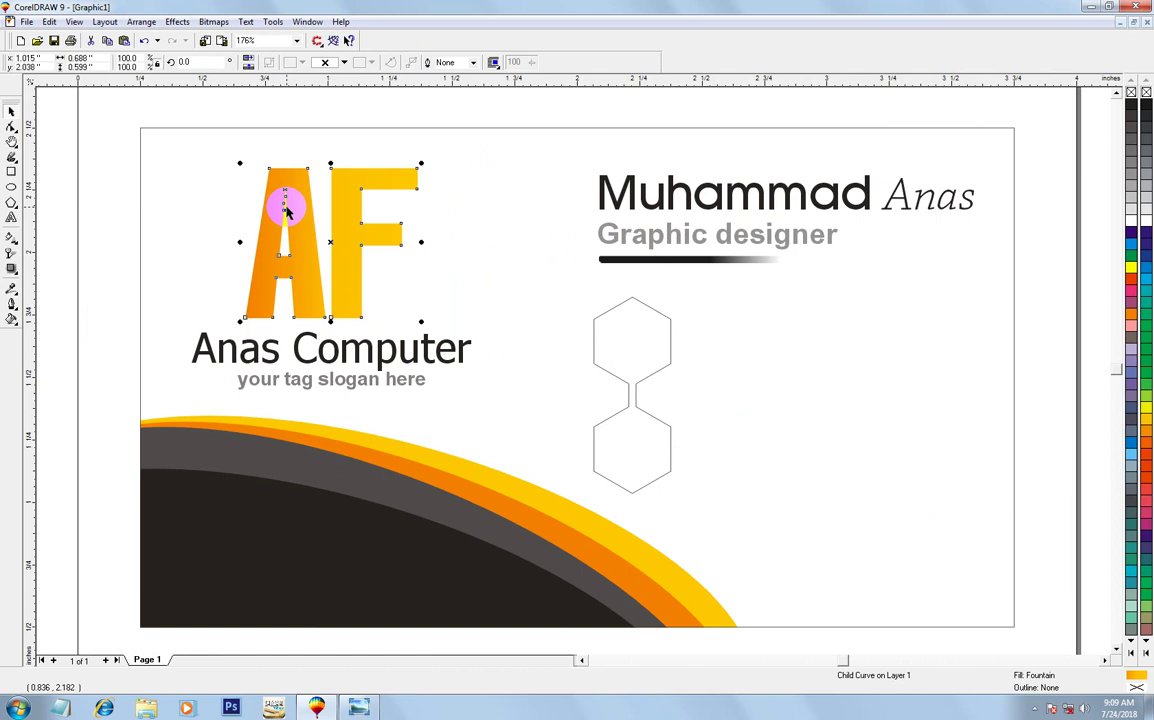
{"action": "key", "text": "F11"}
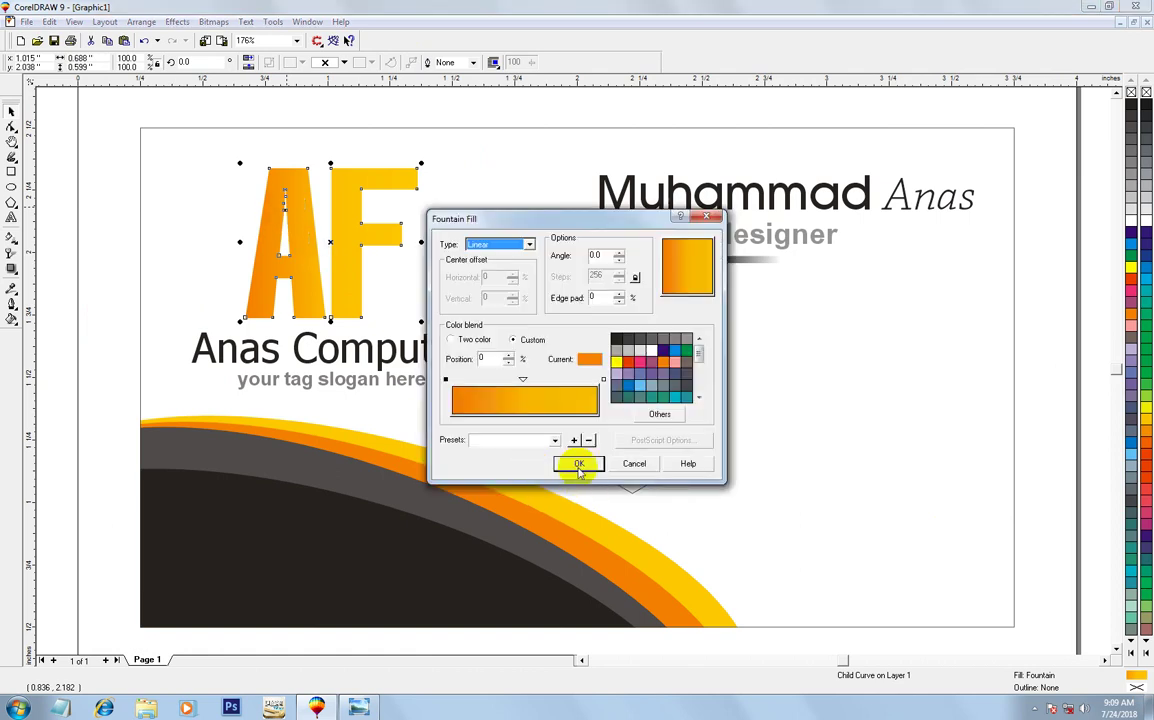
{"action": "left_click", "coordinate": [579, 465]}
{"action": "left_click", "coordinate": [644, 464]}
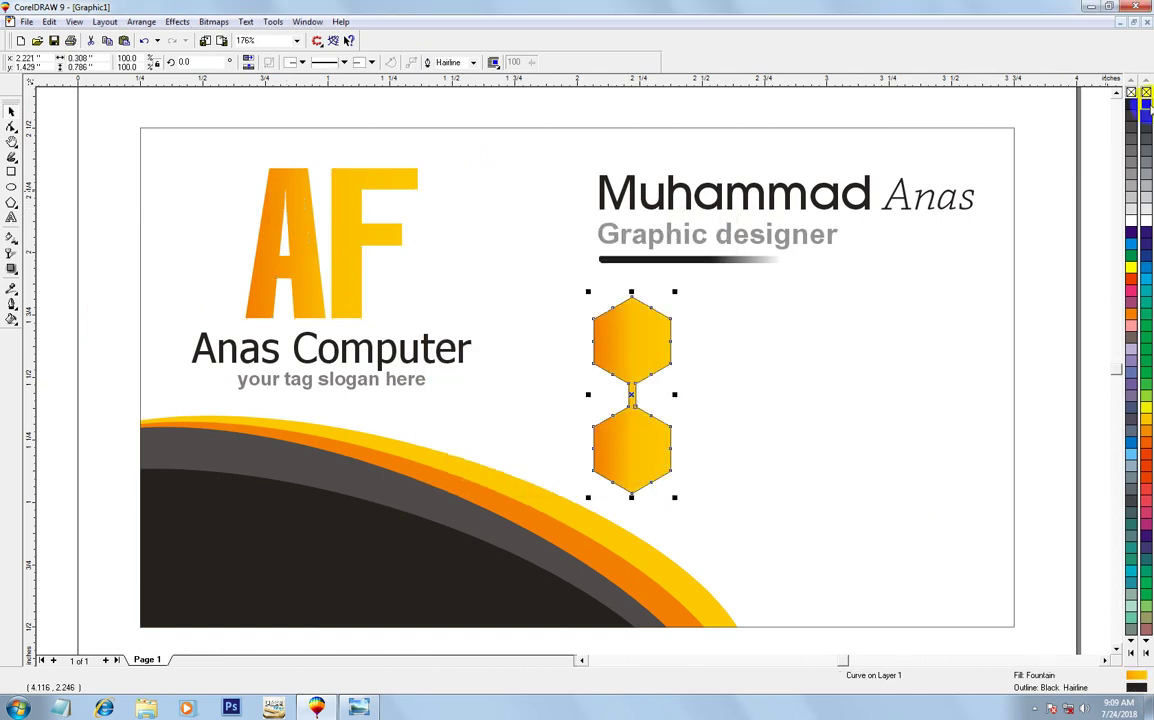
{"action": "key", "text": "F4"}
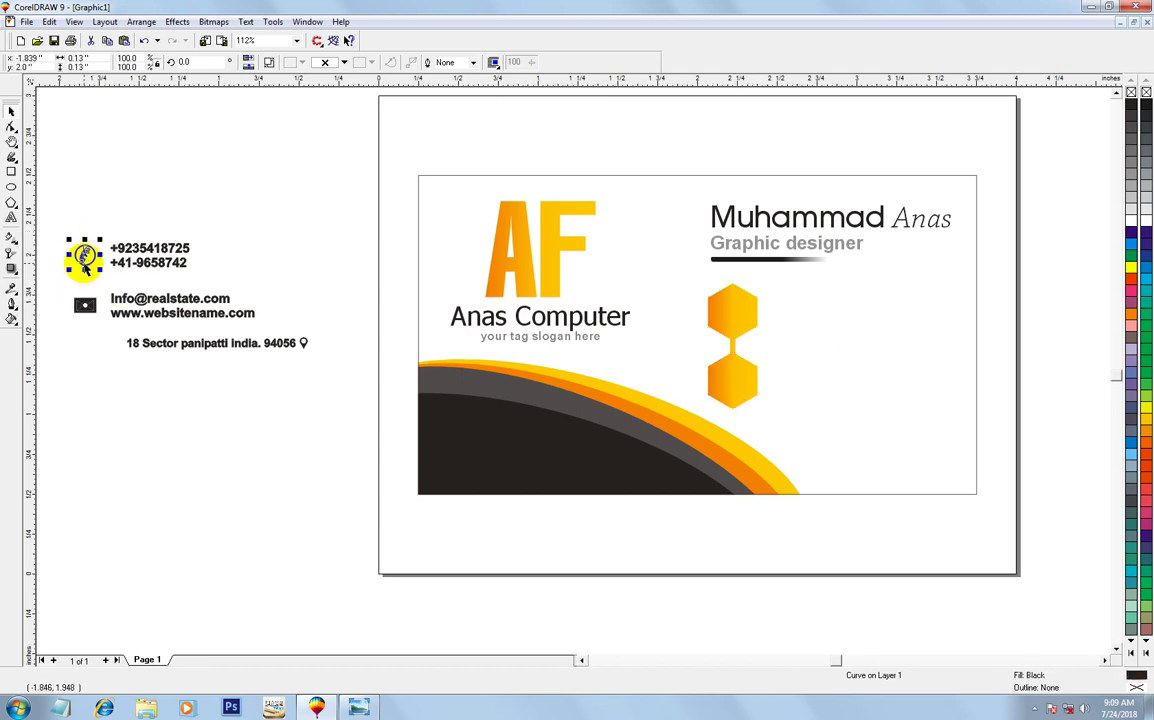
Put the phone icon in the top hexagon, enlarged to fit and filled white.
{"action": "key", "text": "F2"}
{"action": "left_click_drag", "start_coordinate": [62, 226], "coordinate": [291, 399]}
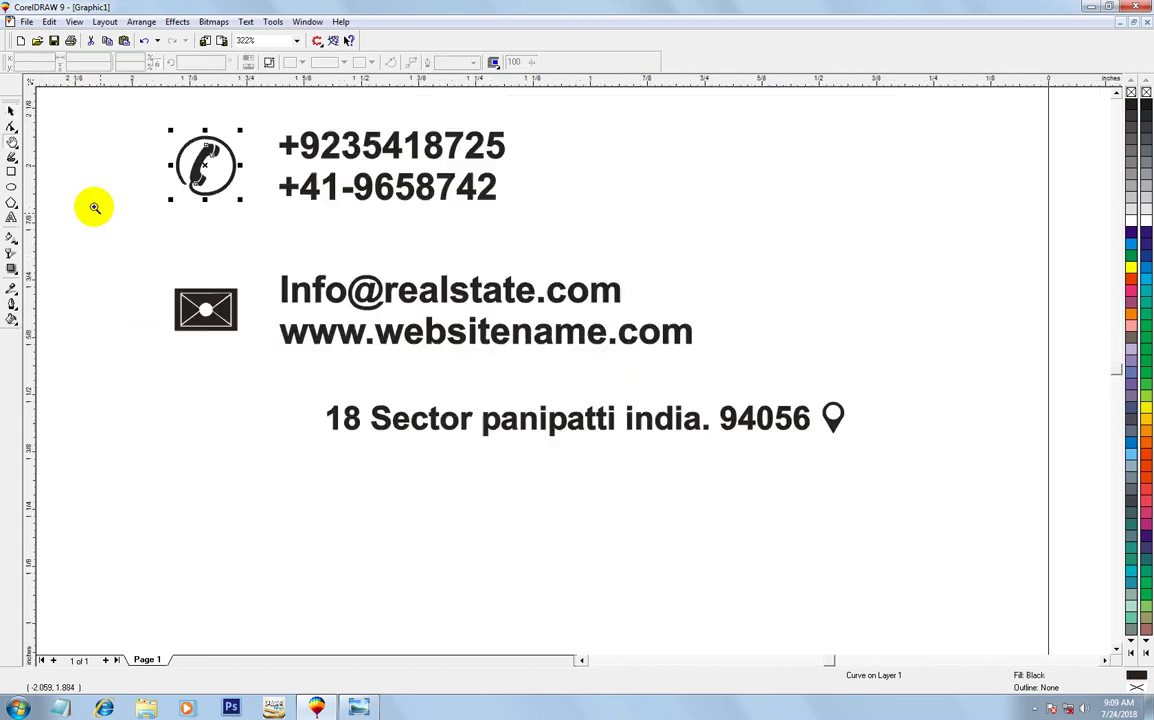
{"action": "left_click", "coordinate": [12, 125]}
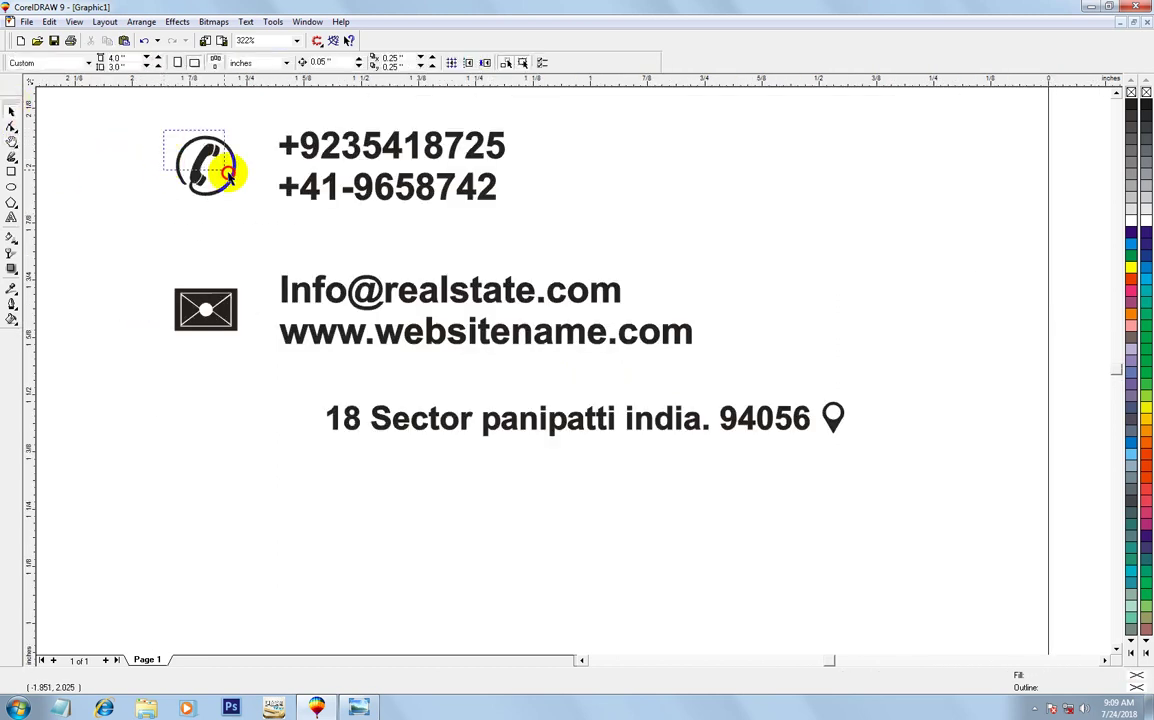
{"action": "key", "text": "Delete"}
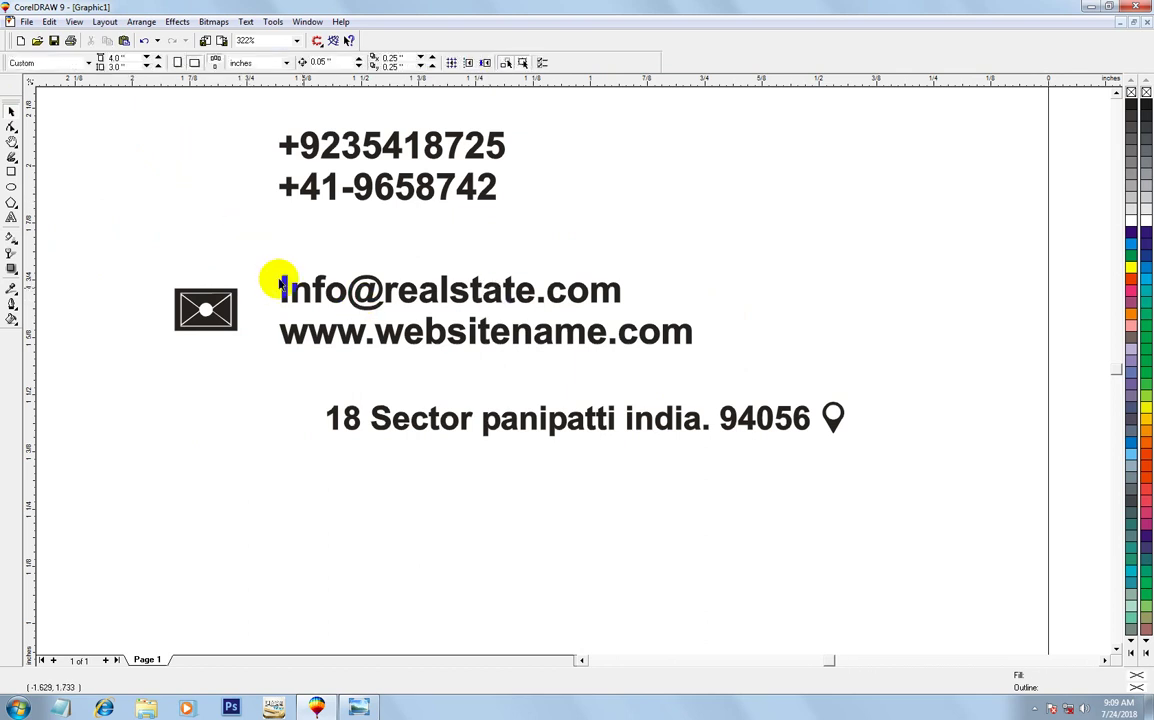
{"action": "key", "text": "ctrl+z"}
{"action": "left_click", "coordinate": [215, 295]}
{"action": "key", "text": "F4"}
{"action": "left_click", "coordinate": [84, 256]}
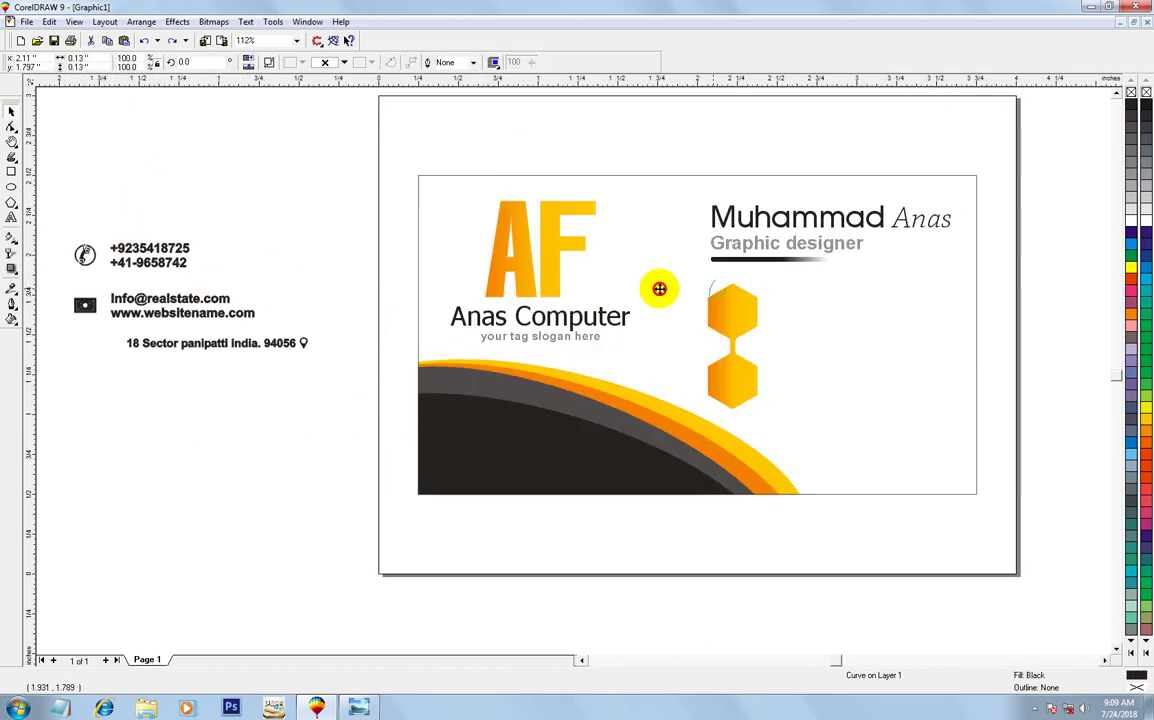
{"action": "scroll", "coordinate": [780, 393], "scroll_direction": "up", "scroll_amount": 3}
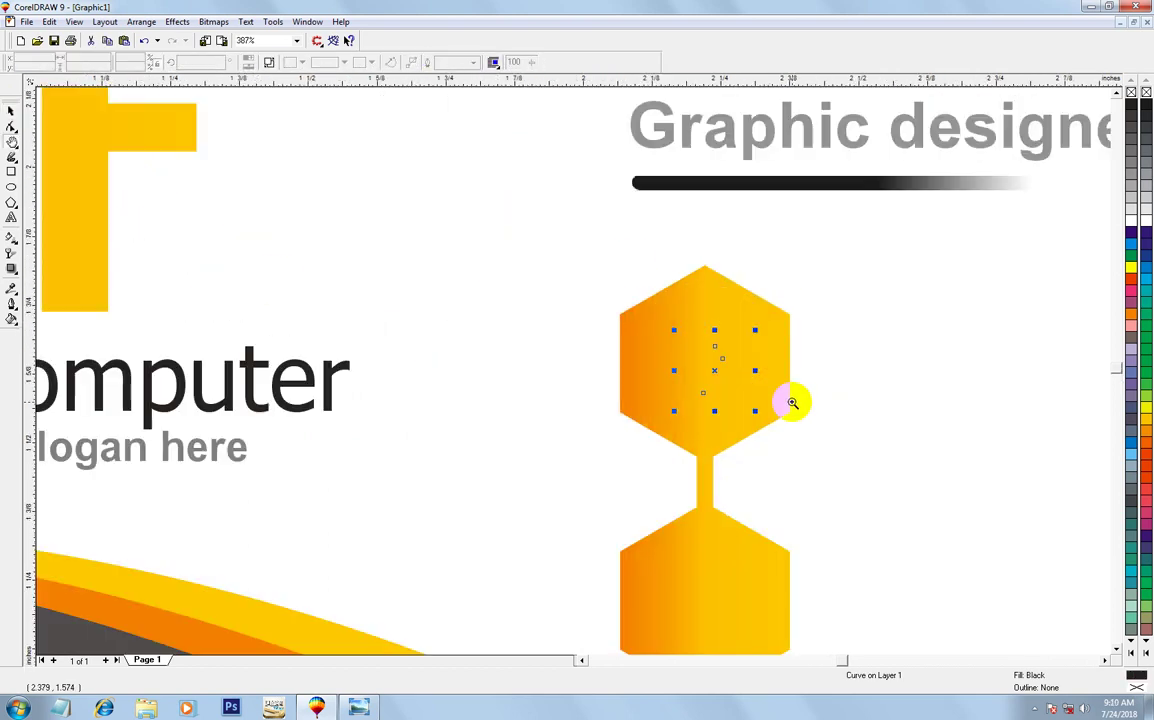
{"action": "left_click", "coordinate": [767, 407]}
{"action": "left_click", "coordinate": [819, 404]}
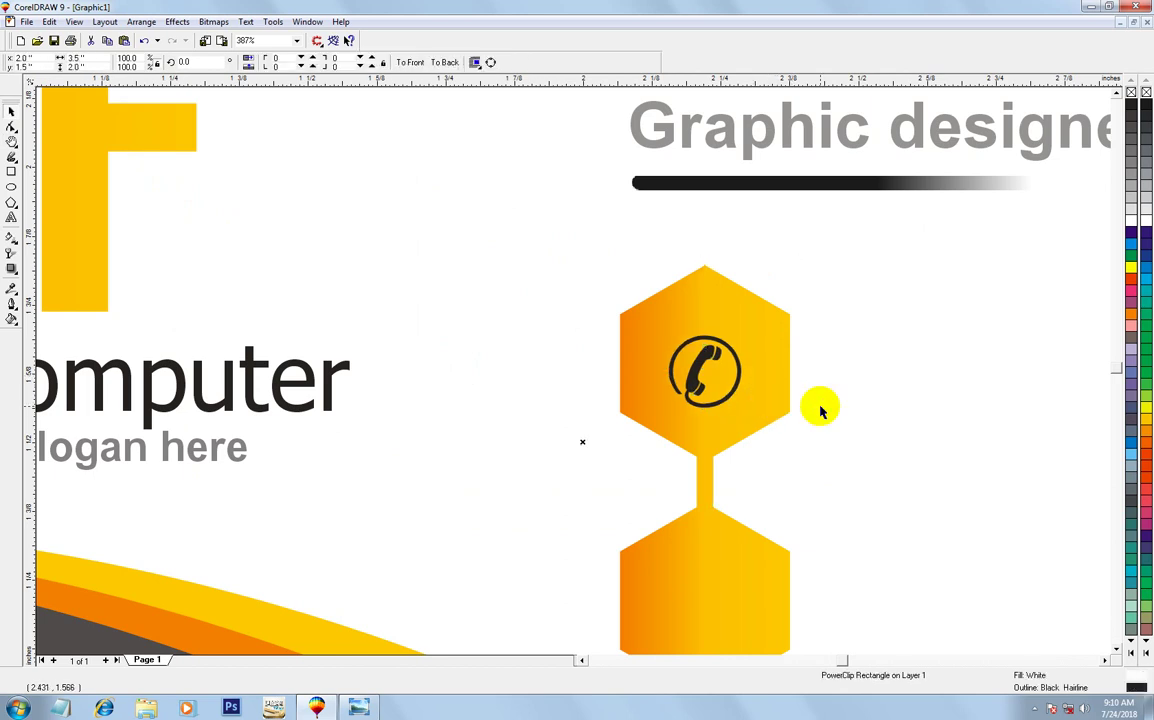
{"action": "left_click", "coordinate": [700, 378]}
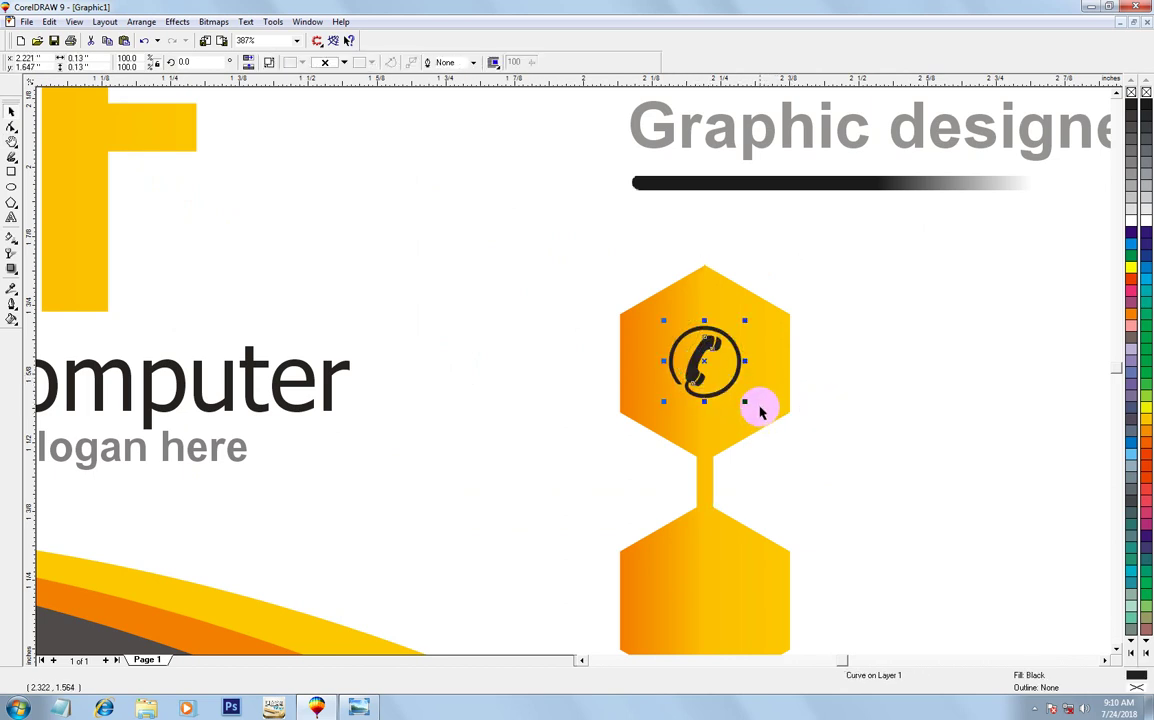
{"action": "left_click_drag", "start_coordinate": [747, 401], "coordinate": [767, 424]}
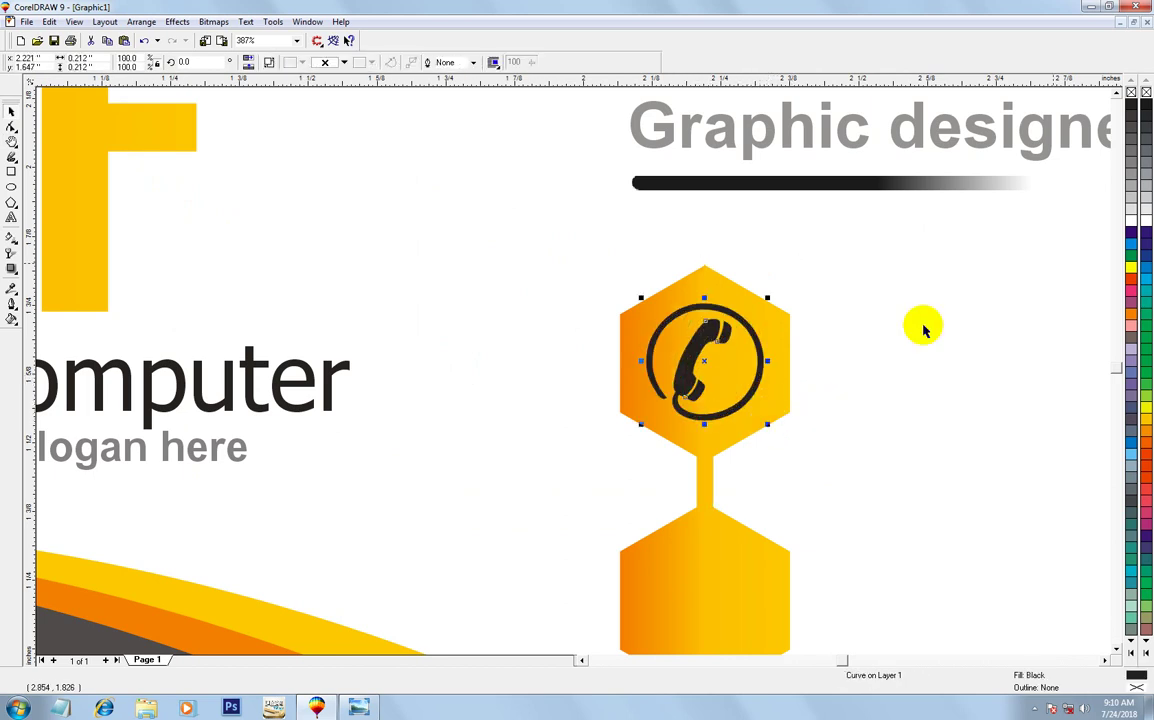
{"action": "left_click", "coordinate": [1128, 222]}
{"action": "key", "text": "F4"}
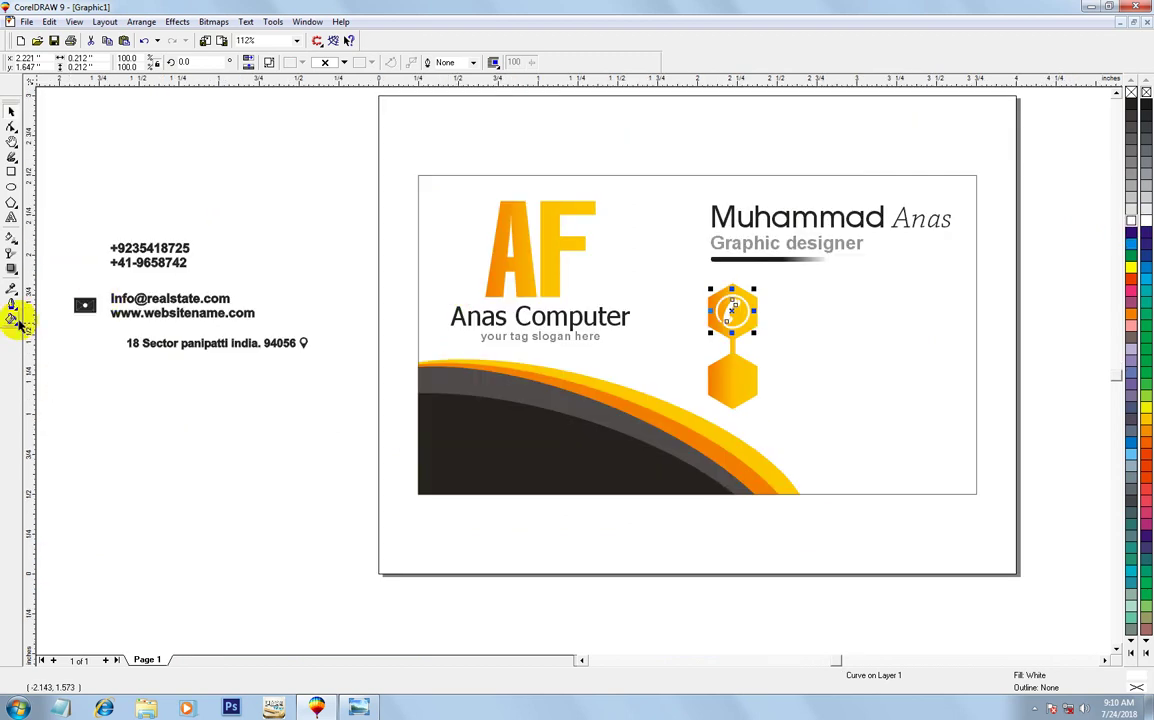
Put the envelope icon in the lower hexagon, enlarged and filled white.
{"action": "left_click_drag", "start_coordinate": [230, 333], "coordinate": [729, 376]}
{"action": "key", "text": "z"}
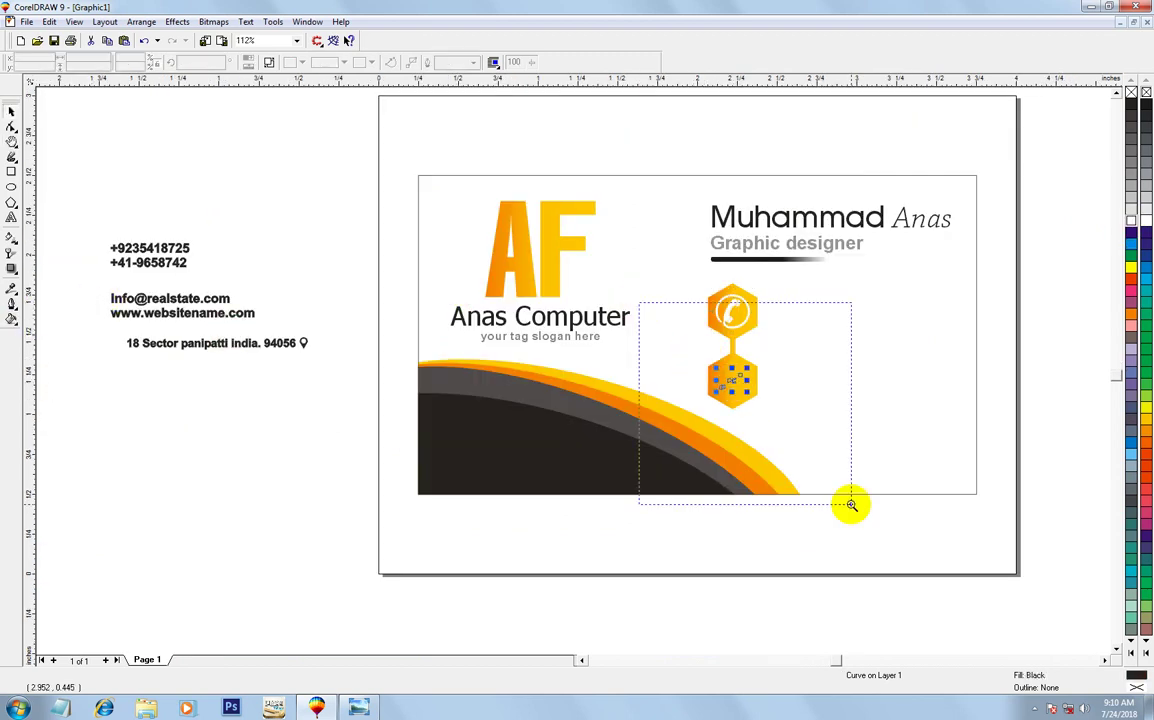
{"action": "left_click_drag", "start_coordinate": [639, 303], "coordinate": [850, 501]}
{"action": "key", "text": "space"}
{"action": "left_click", "coordinate": [588, 327], "text": "shift"}
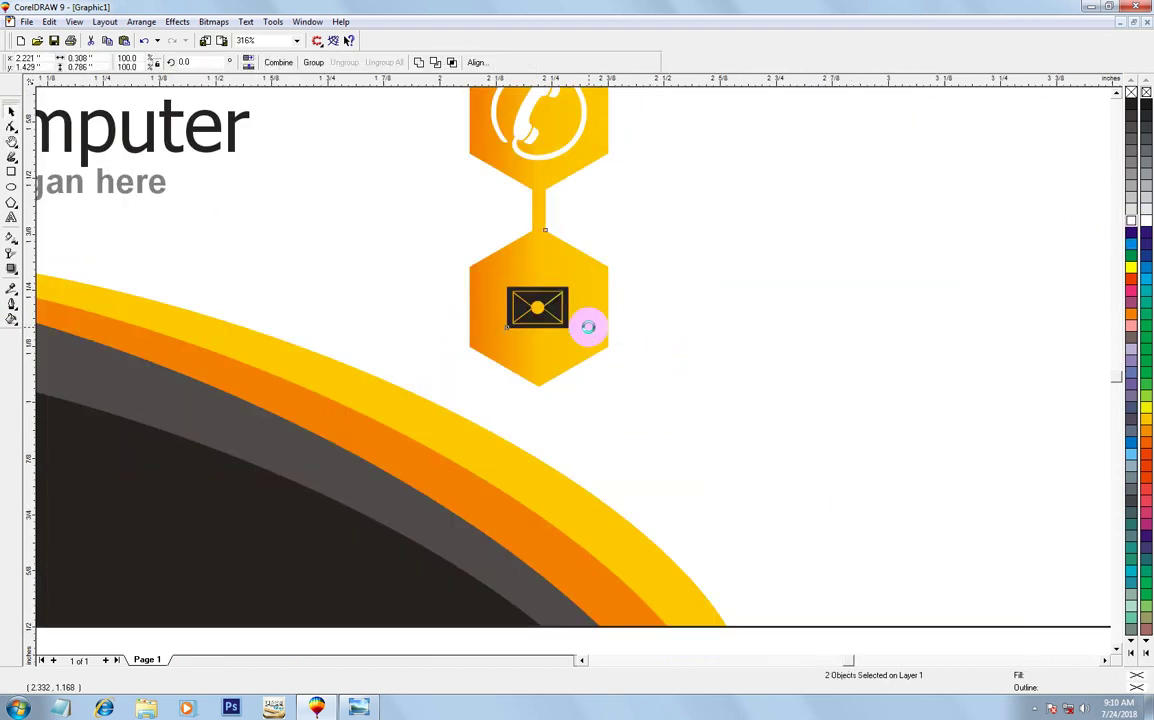
{"action": "left_click", "coordinate": [563, 330], "text": "ctrl"}
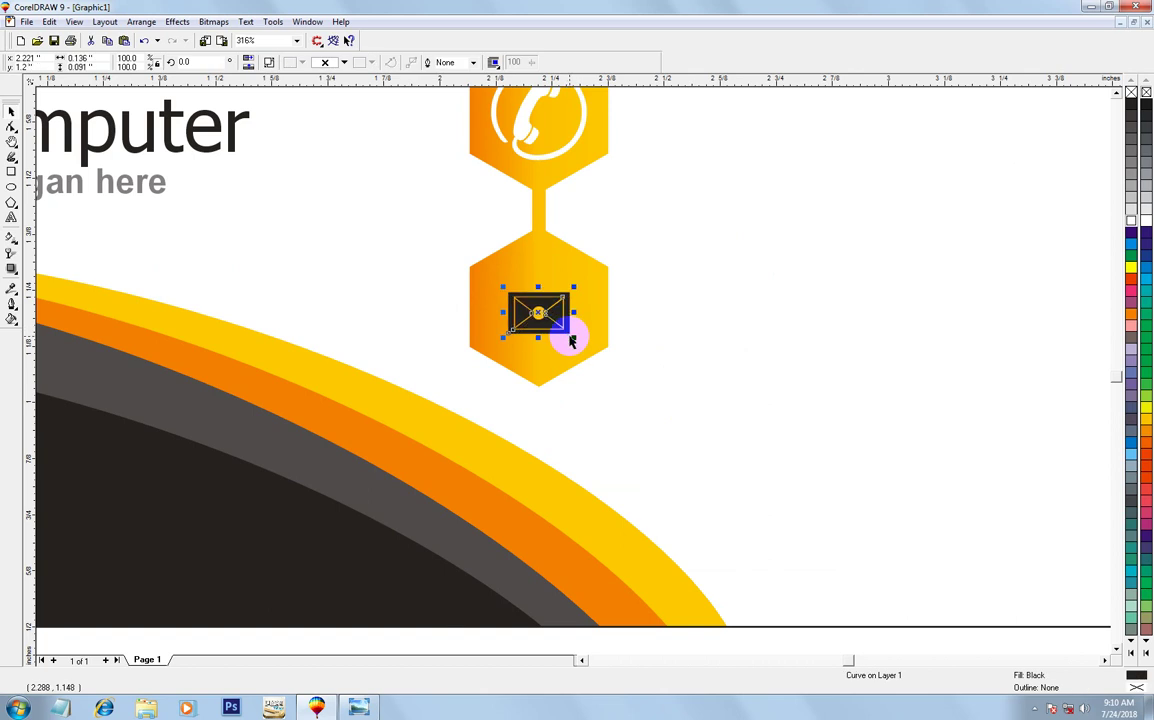
{"action": "left_click_drag", "start_coordinate": [573, 338], "coordinate": [583, 348]}
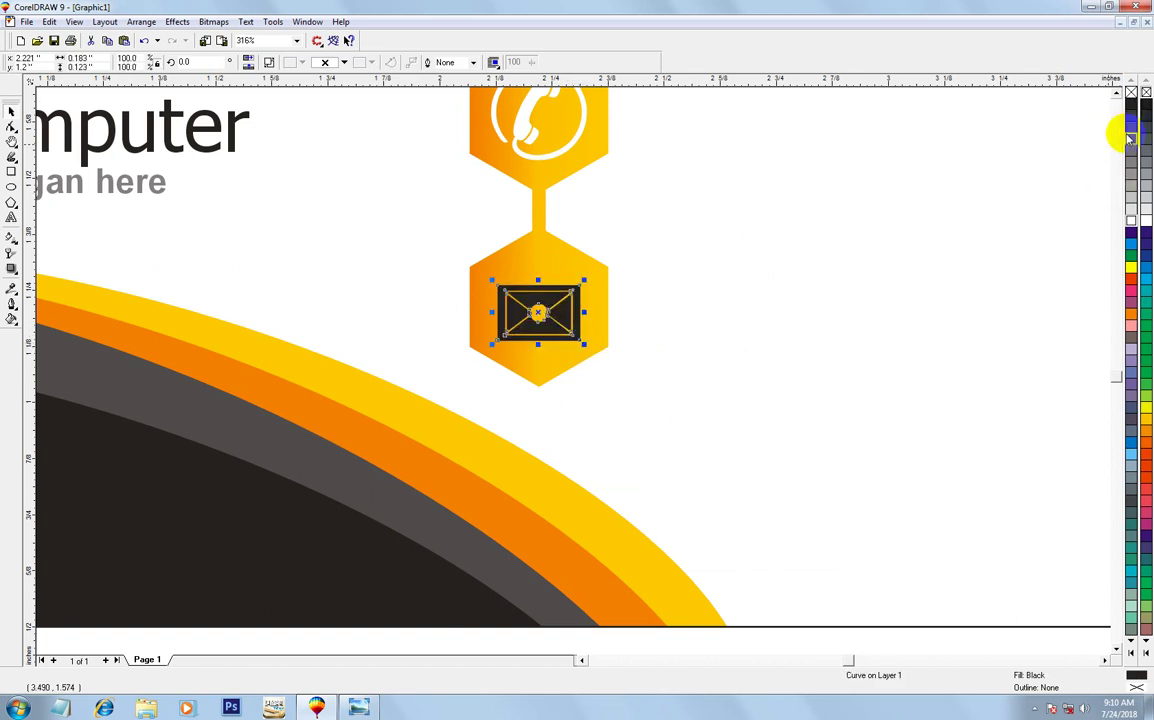
{"action": "left_click", "coordinate": [1130, 221]}
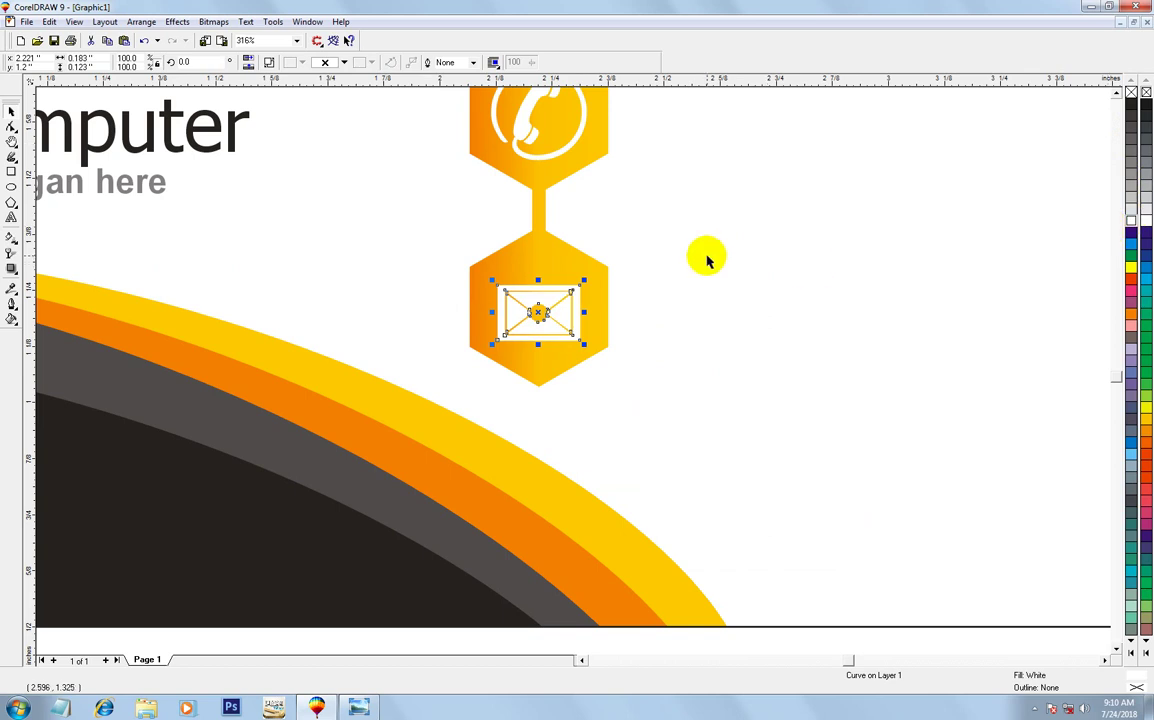
{"action": "key", "text": "F4"}
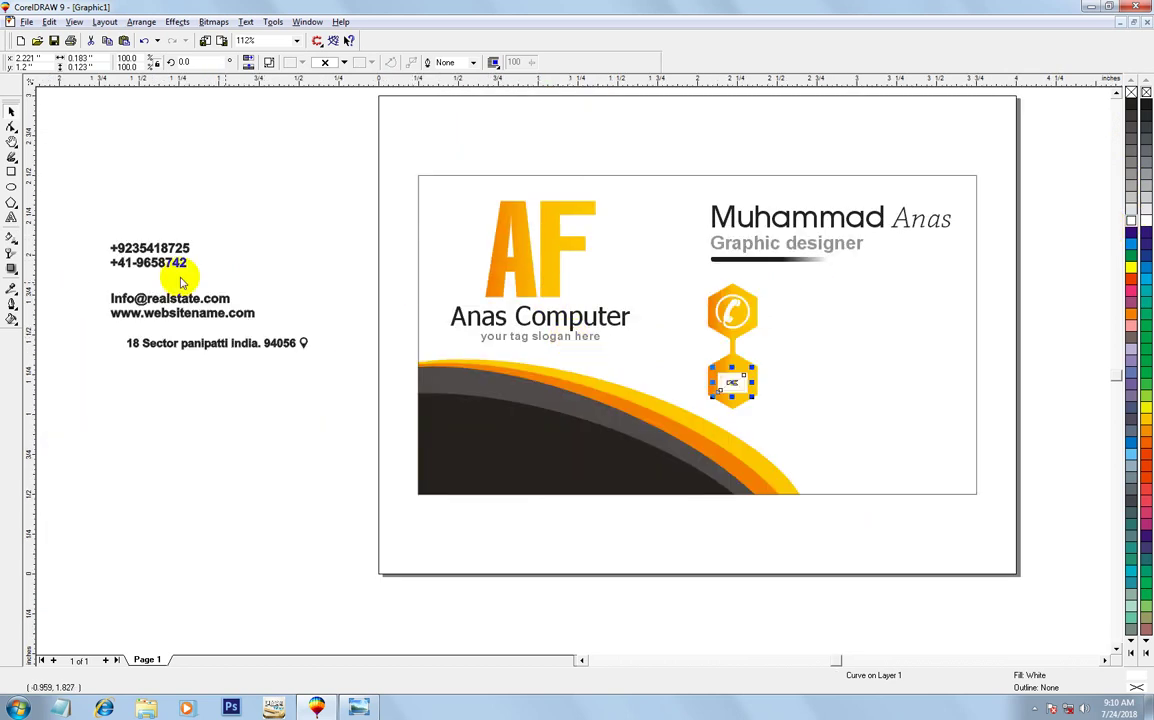
Move the phone numbers beside the phone hexagon.
{"action": "left_click", "coordinate": [160, 265]}
{"action": "left_click_drag", "start_coordinate": [148, 255], "coordinate": [800, 315]}
{"action": "left_click", "coordinate": [732, 311], "text": "shift"}
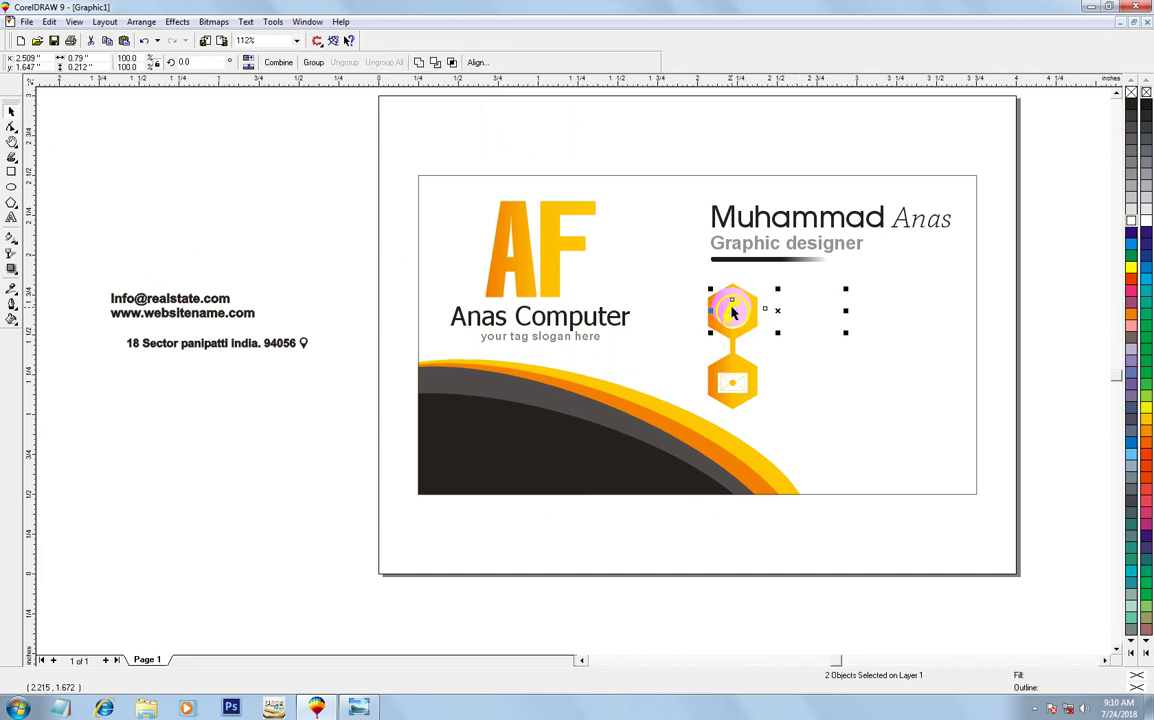
{"action": "left_click_drag", "start_coordinate": [1012, 260], "coordinate": [742, 402]}
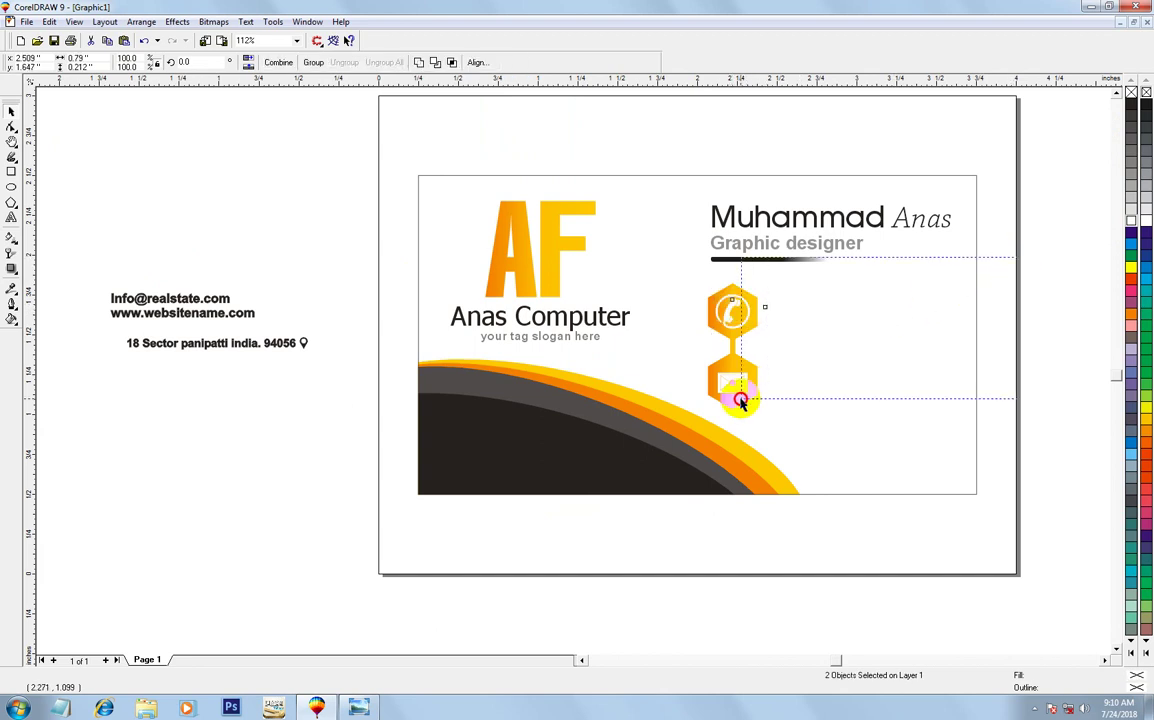
{"action": "left_click", "coordinate": [987, 305]}
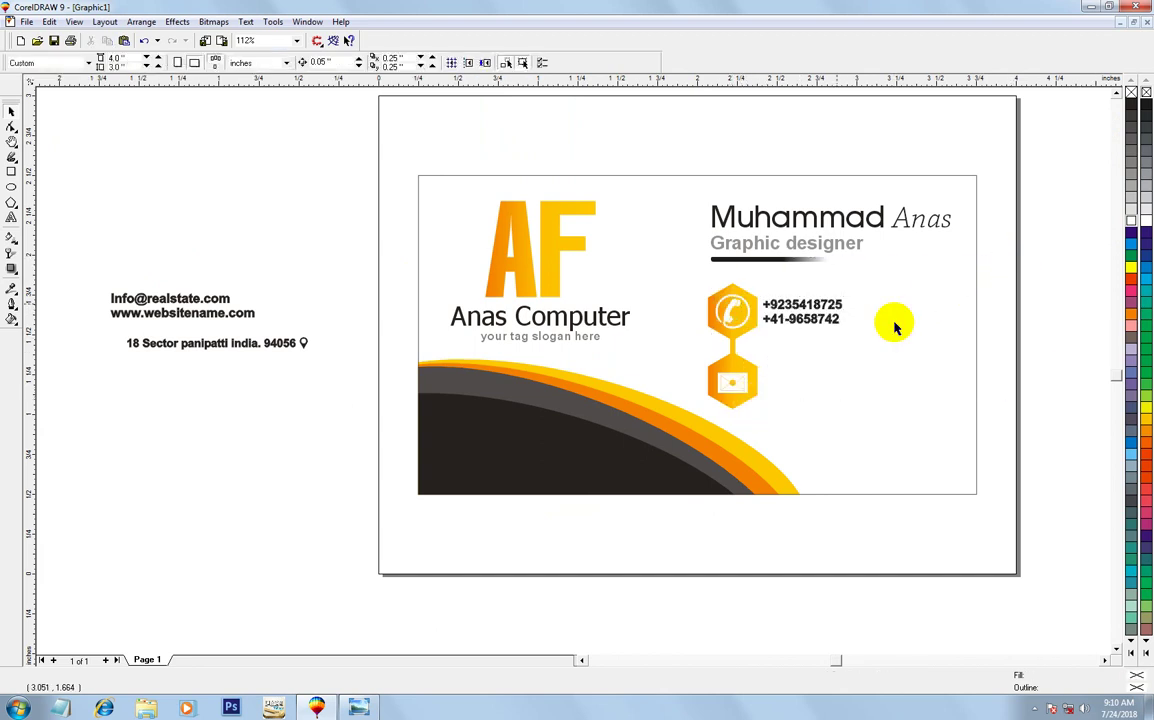
Enlarge the phone numbers and place the email and website lines beside the envelope hexagon.
{"action": "left_click", "coordinate": [800, 325]}
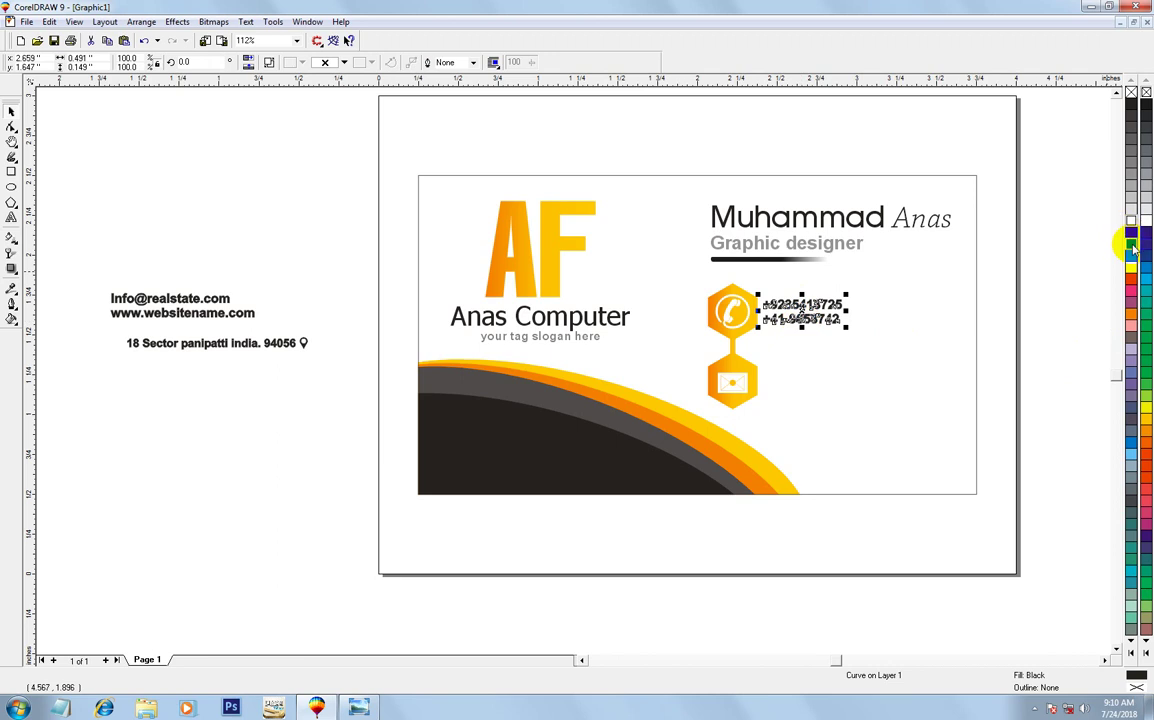
{"action": "left_click_drag", "start_coordinate": [846, 327], "coordinate": [884, 338]}
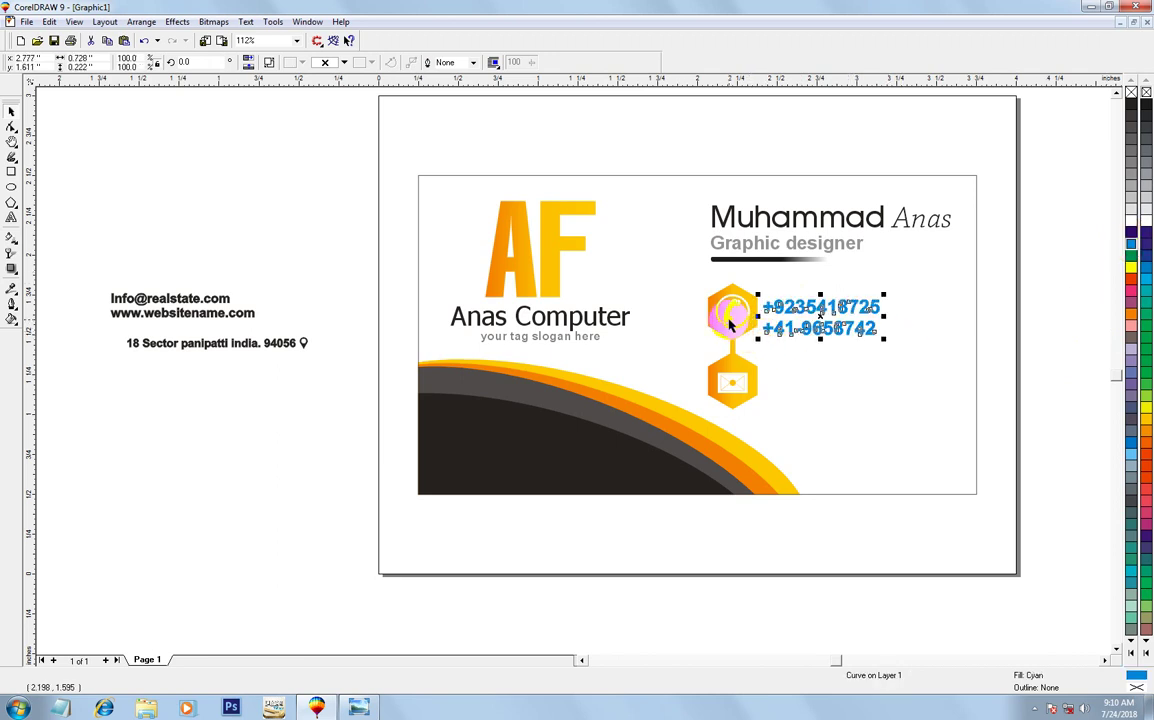
{"action": "left_click_drag", "start_coordinate": [730, 323], "coordinate": [730, 317]}
{"action": "mouse_move", "coordinate": [257, 323]}
{"action": "left_mouse_down"}
{"action": "mouse_move", "coordinate": [179, 311]}
{"action": "mouse_move", "coordinate": [836, 375]}
{"action": "left_mouse_up"}
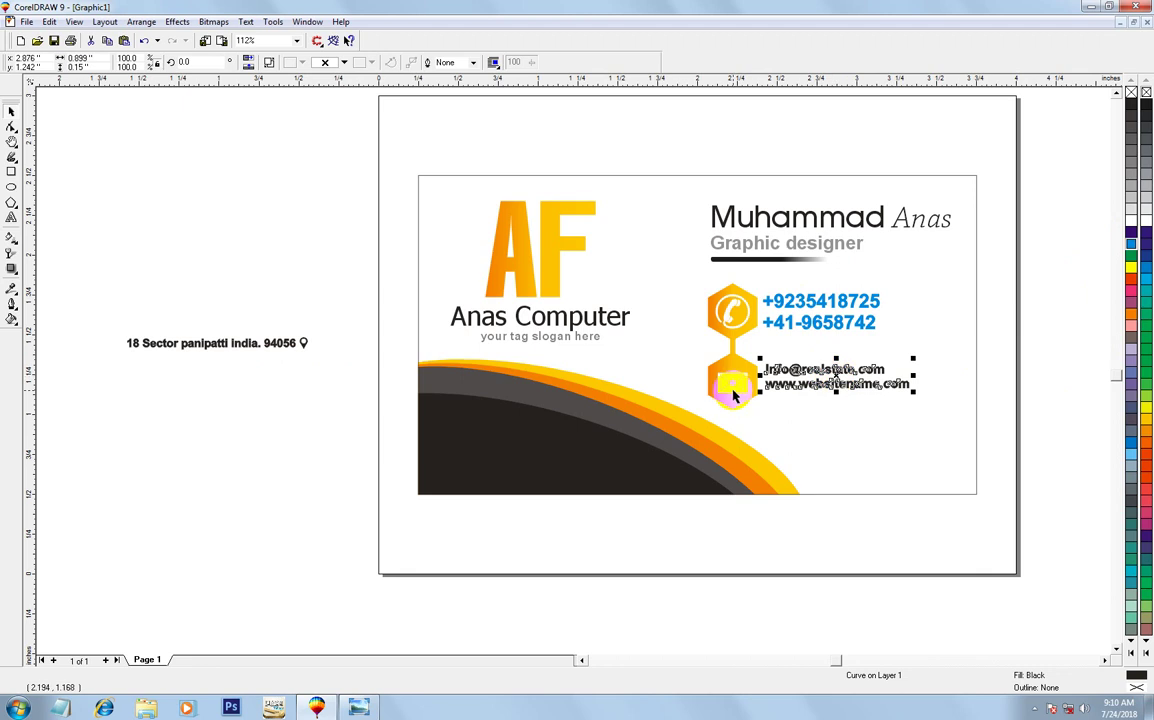
Zoom in on the contact block and color the email and website lines blue.
{"action": "left_click", "coordinate": [738, 395], "text": "shift"}
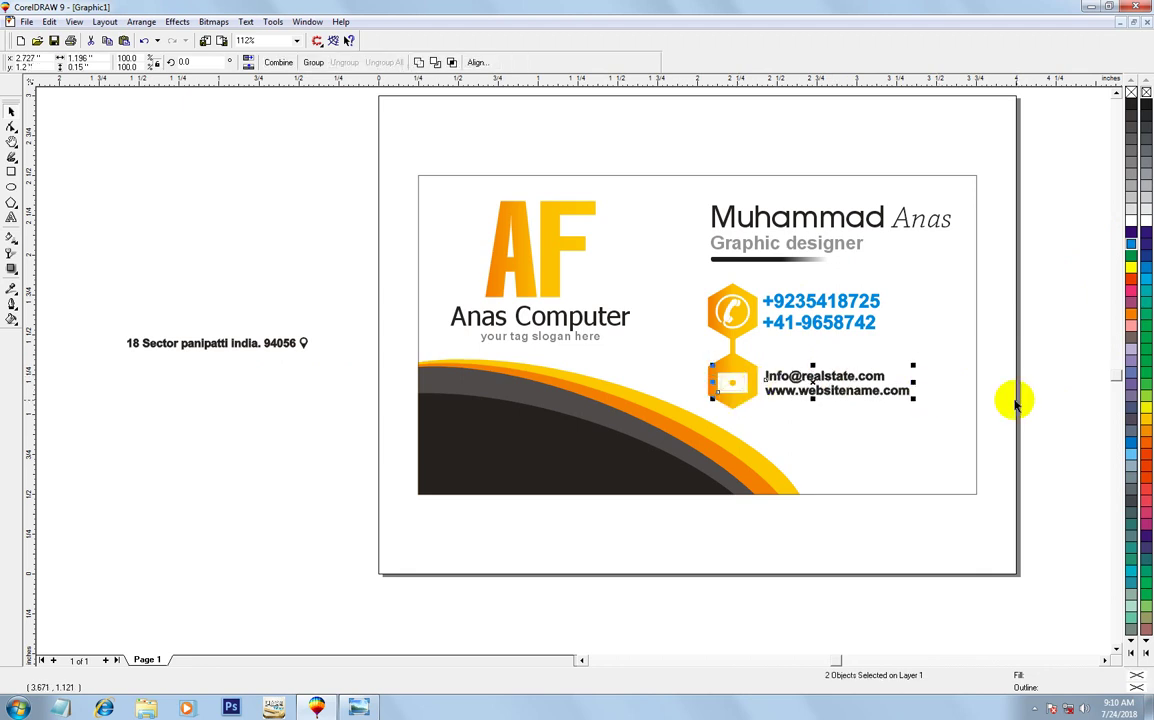
{"action": "key", "text": "Escape"}
{"action": "key", "text": "F2"}
{"action": "left_click_drag", "start_coordinate": [711, 252], "coordinate": [958, 455]}
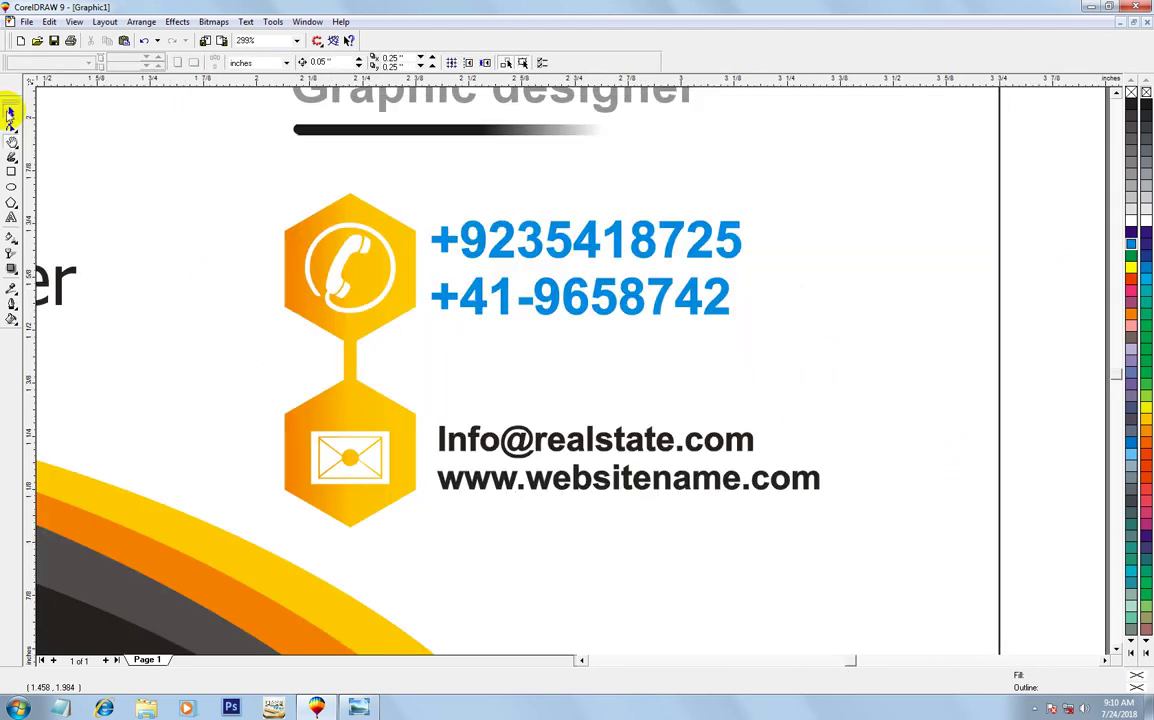
{"action": "left_click", "coordinate": [507, 447]}
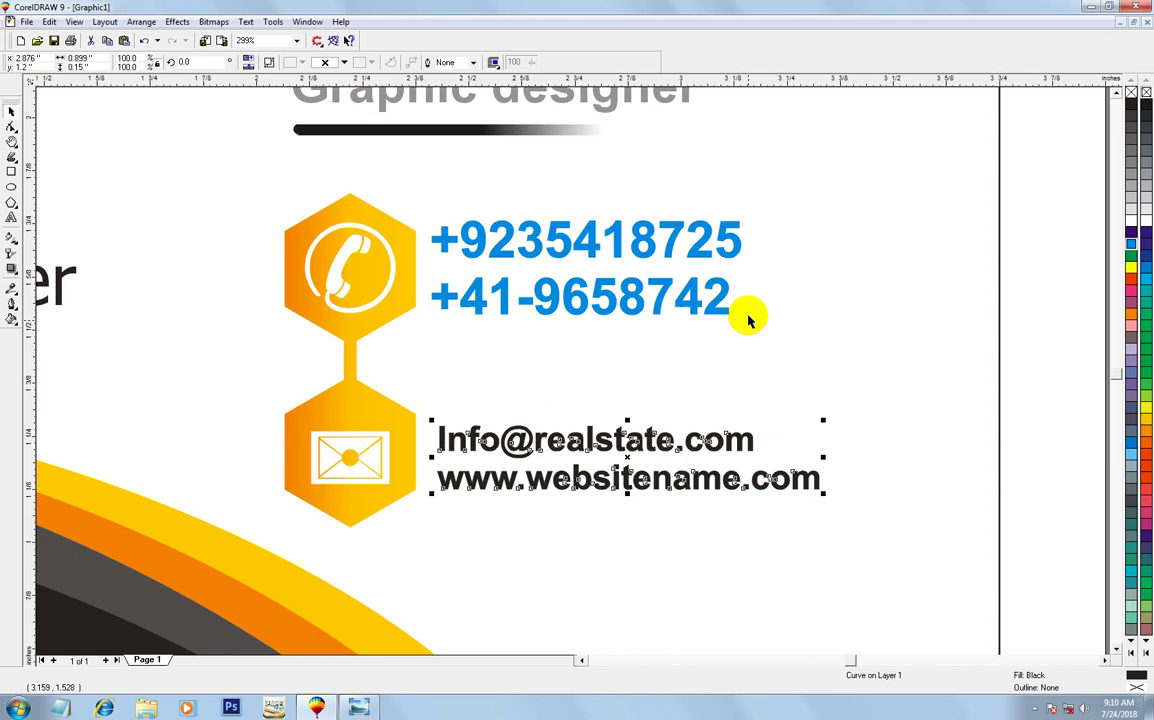
{"action": "left_click", "coordinate": [1130, 244]}
Shrink the whole contact block slightly and shift it right and down.
{"action": "mouse_move", "coordinate": [1057, 578]}
{"action": "left_mouse_down"}
{"action": "mouse_move", "coordinate": [177, 217]}
{"action": "mouse_move", "coordinate": [140, 165]}
{"action": "left_mouse_up"}
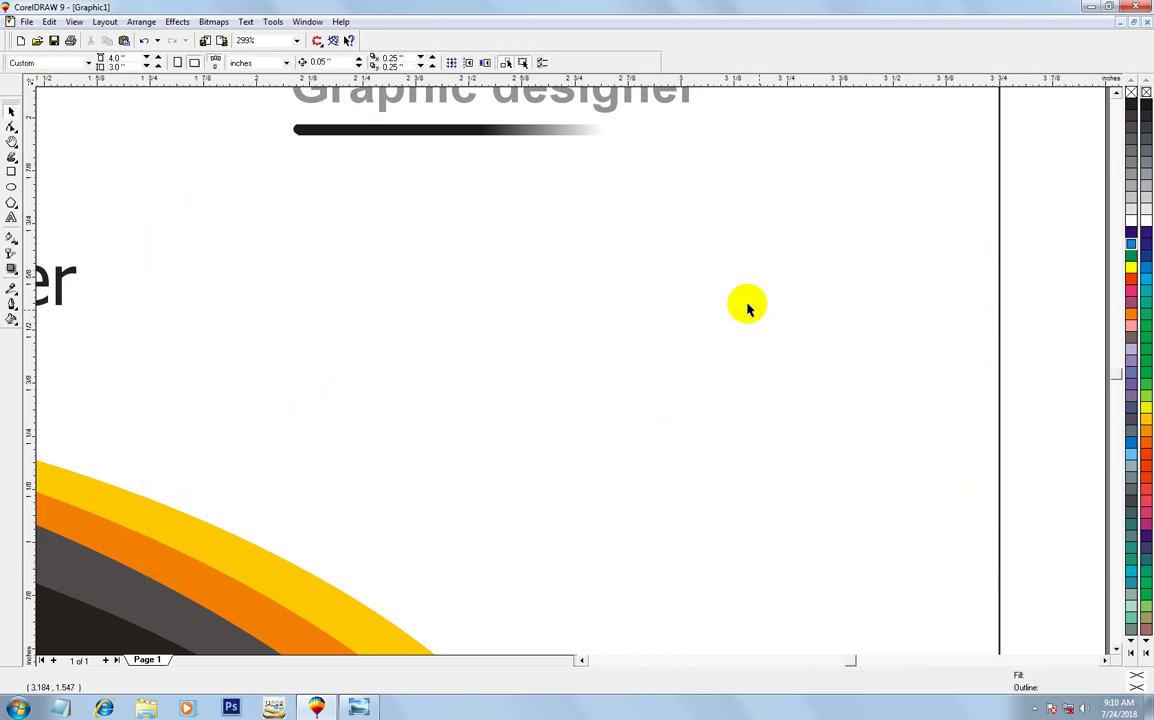
{"action": "left_click_drag", "start_coordinate": [824, 530], "coordinate": [814, 513]}
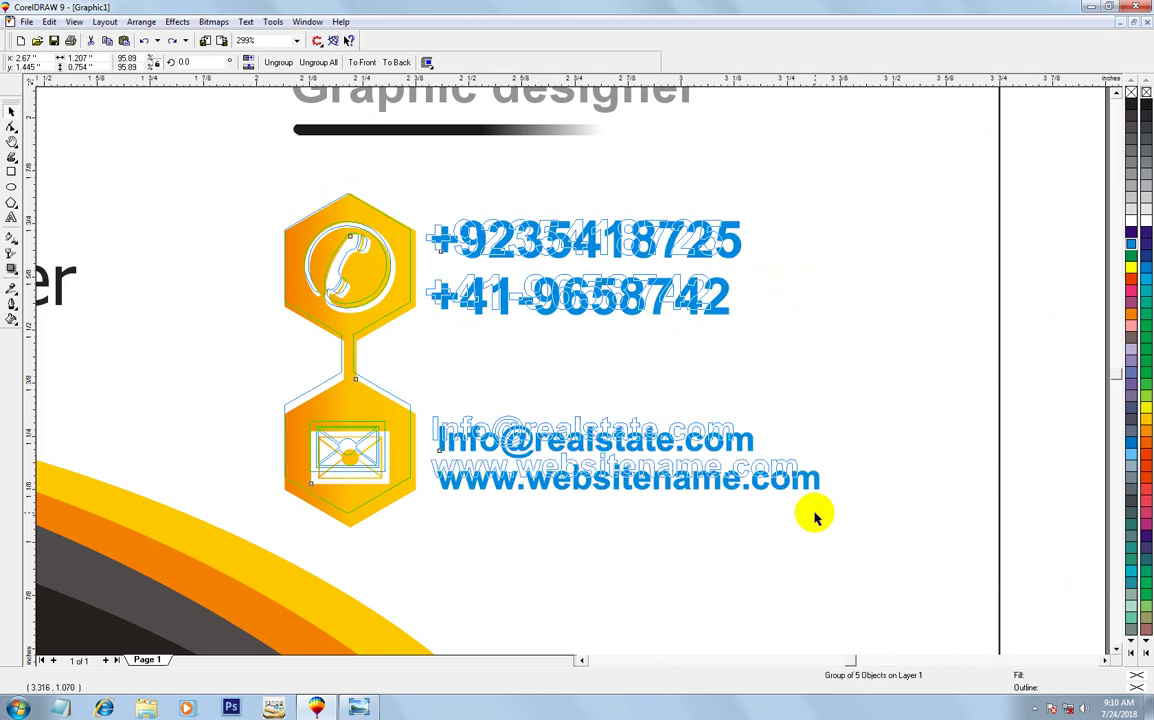
{"action": "key", "text": "F4"}
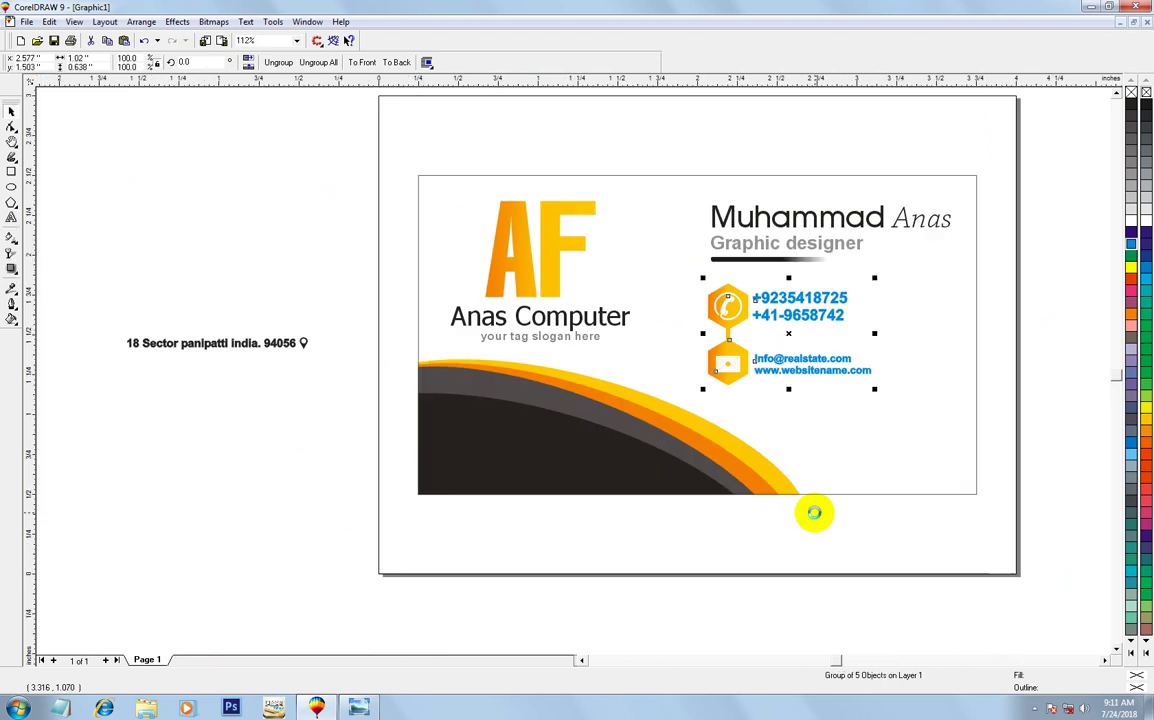
{"action": "left_click_drag", "start_coordinate": [786, 331], "coordinate": [795, 335]}
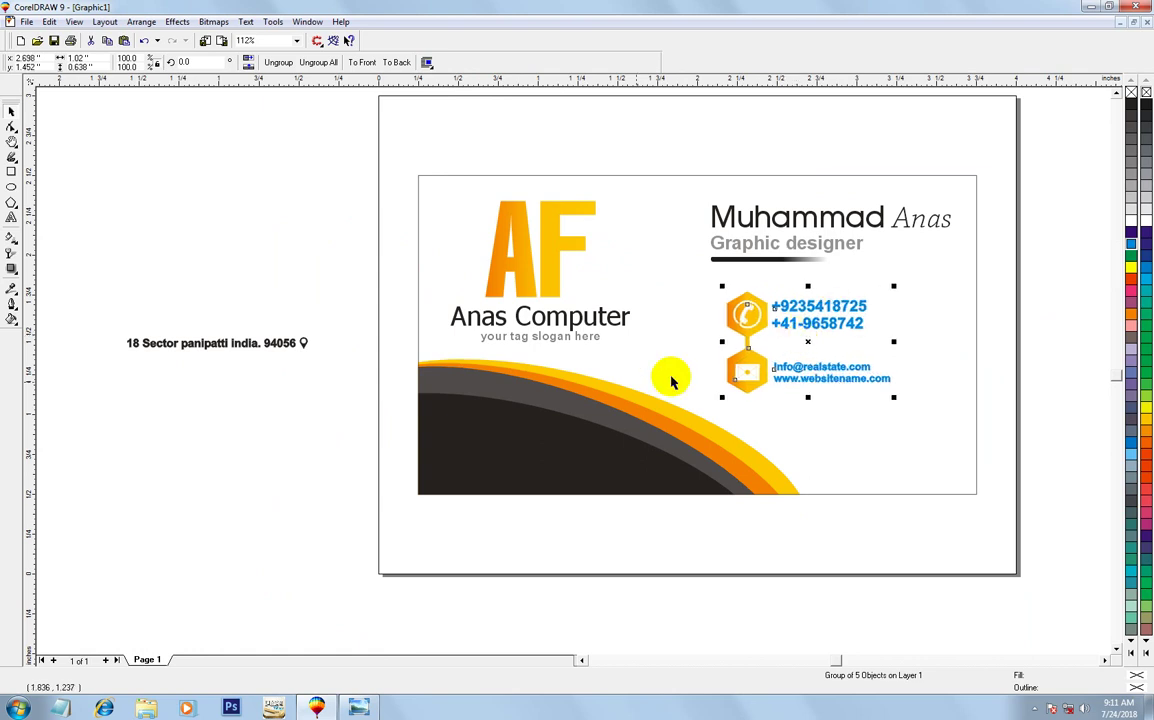
{"action": "left_click", "coordinate": [310, 380]}
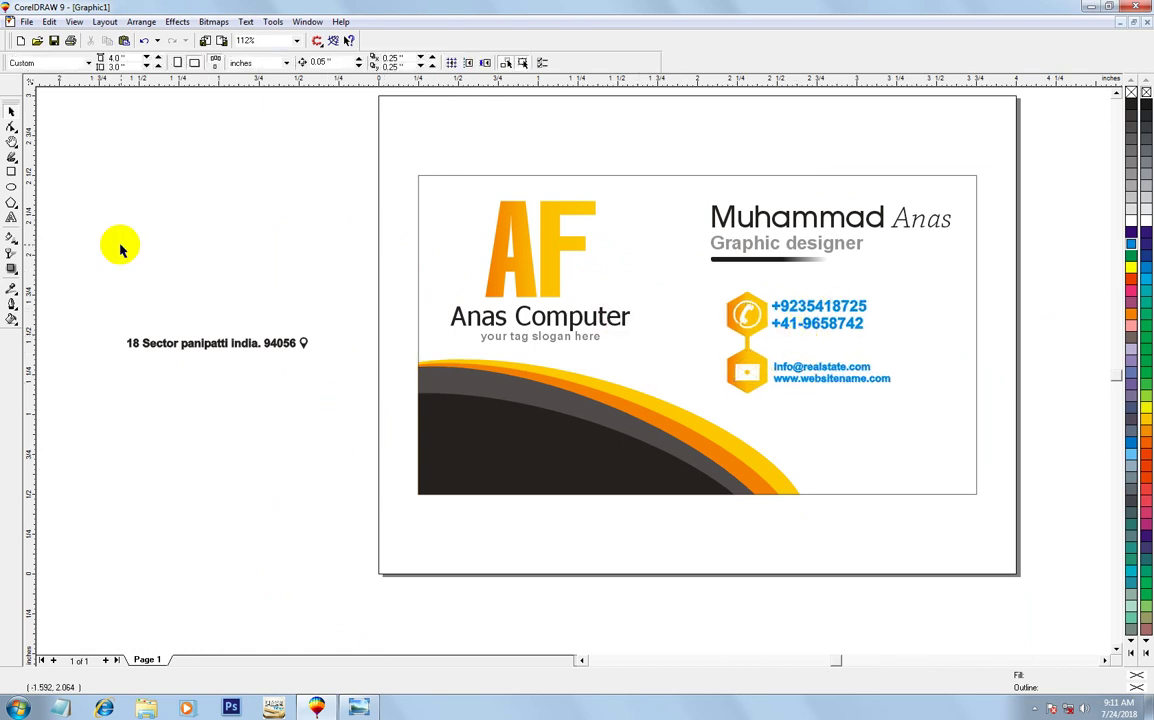
Move the address onto the card's lower right, then select the name, contact and address block.
{"action": "left_click_drag", "start_coordinate": [93, 172], "coordinate": [978, 483]}
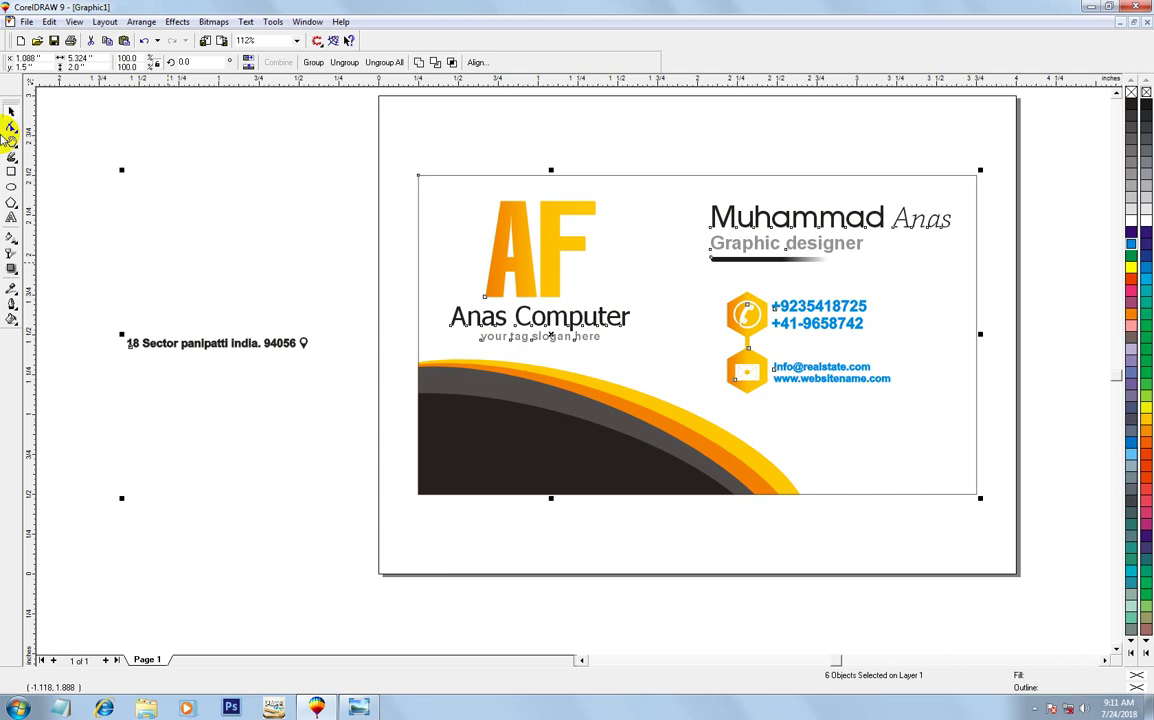
{"action": "left_click_drag", "start_coordinate": [93, 296], "coordinate": [330, 417]}
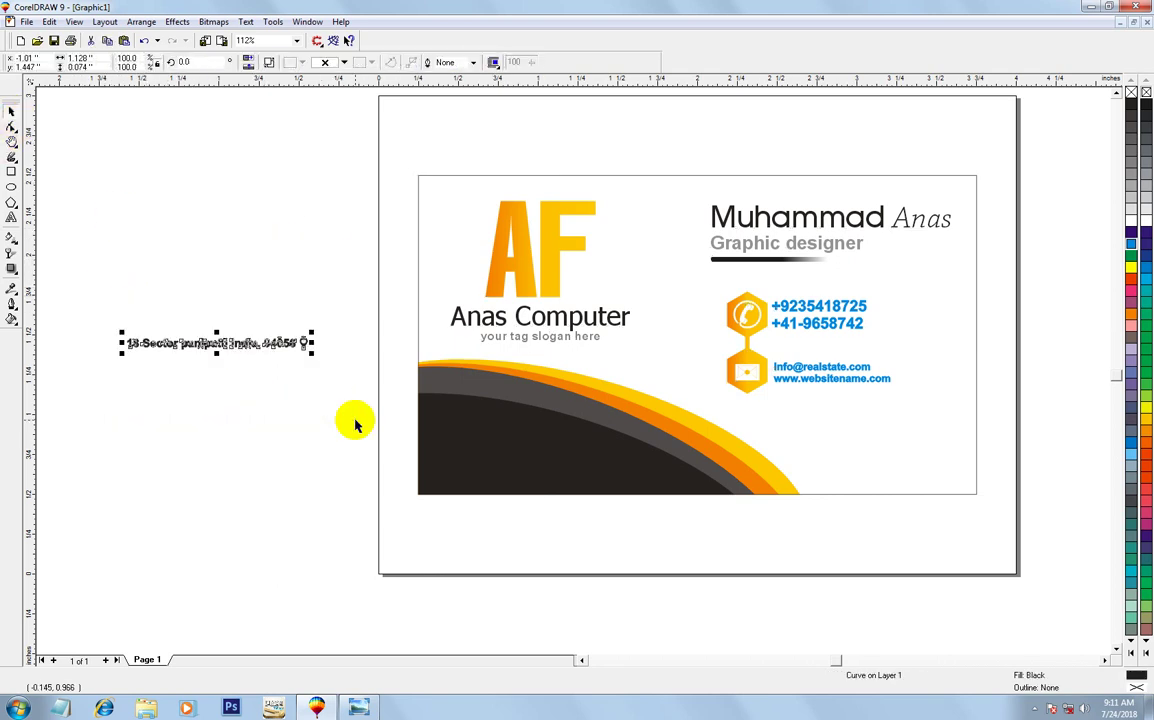
{"action": "left_click_drag", "start_coordinate": [216, 342], "coordinate": [858, 424]}
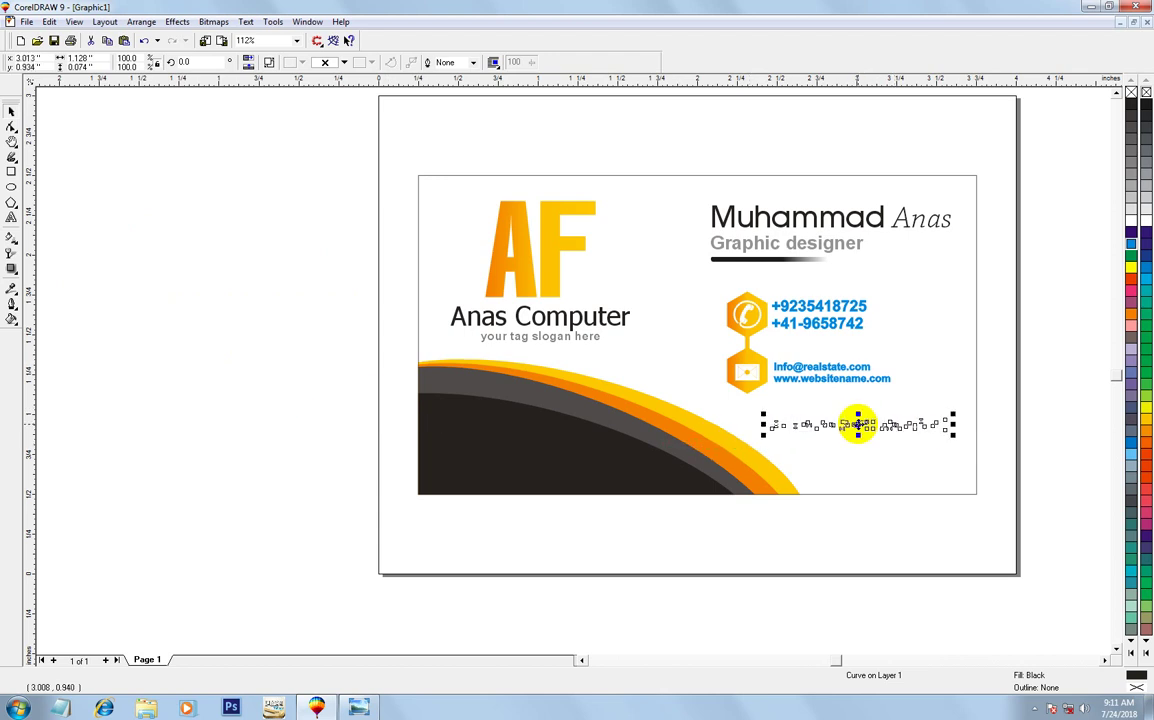
{"action": "left_click", "coordinate": [802, 516]}
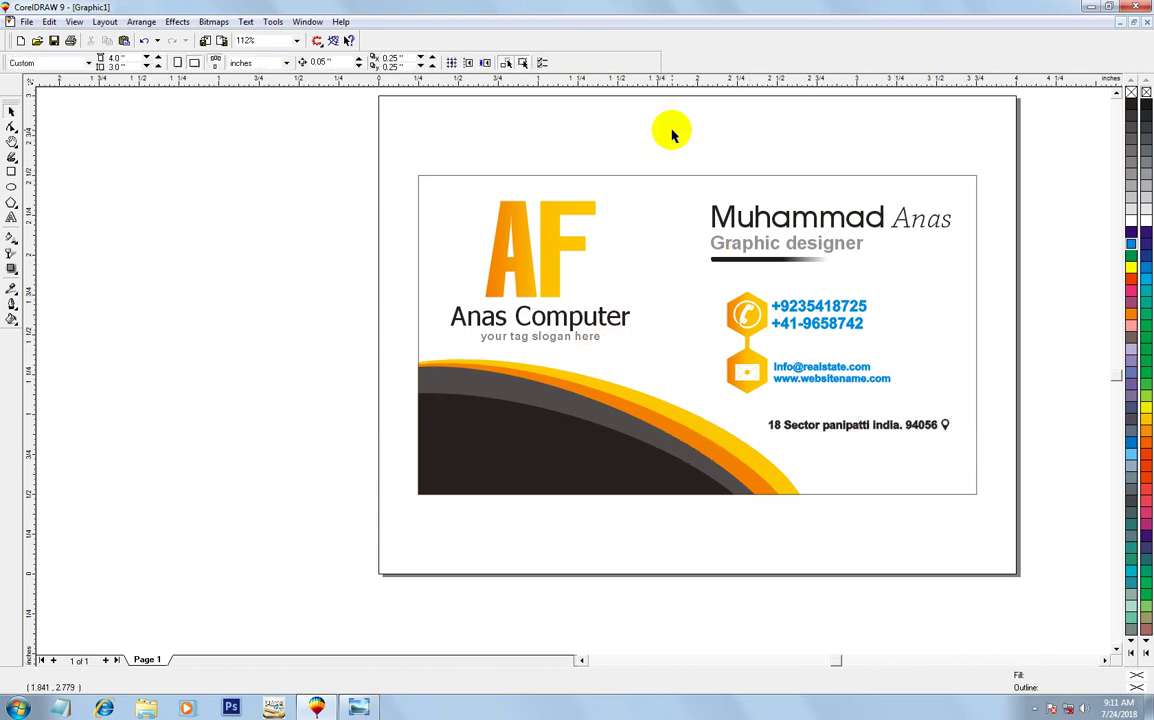
{"action": "left_click_drag", "start_coordinate": [672, 133], "coordinate": [1018, 528]}
Restore the right-side block, centre it vertically on the card, and nudge it up slightly.
{"action": "key", "text": "Delete"}
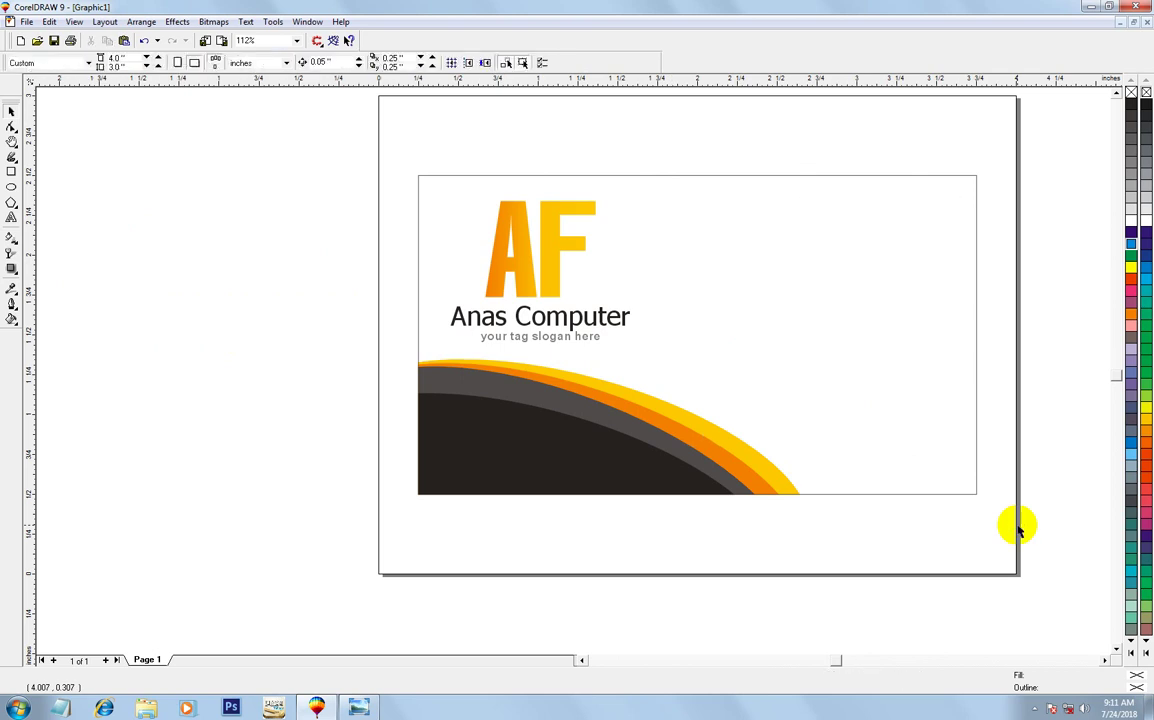
{"action": "key", "text": "ctrl+z"}
{"action": "left_click", "coordinate": [703, 249], "text": "shift"}
{"action": "key", "text": "c"}
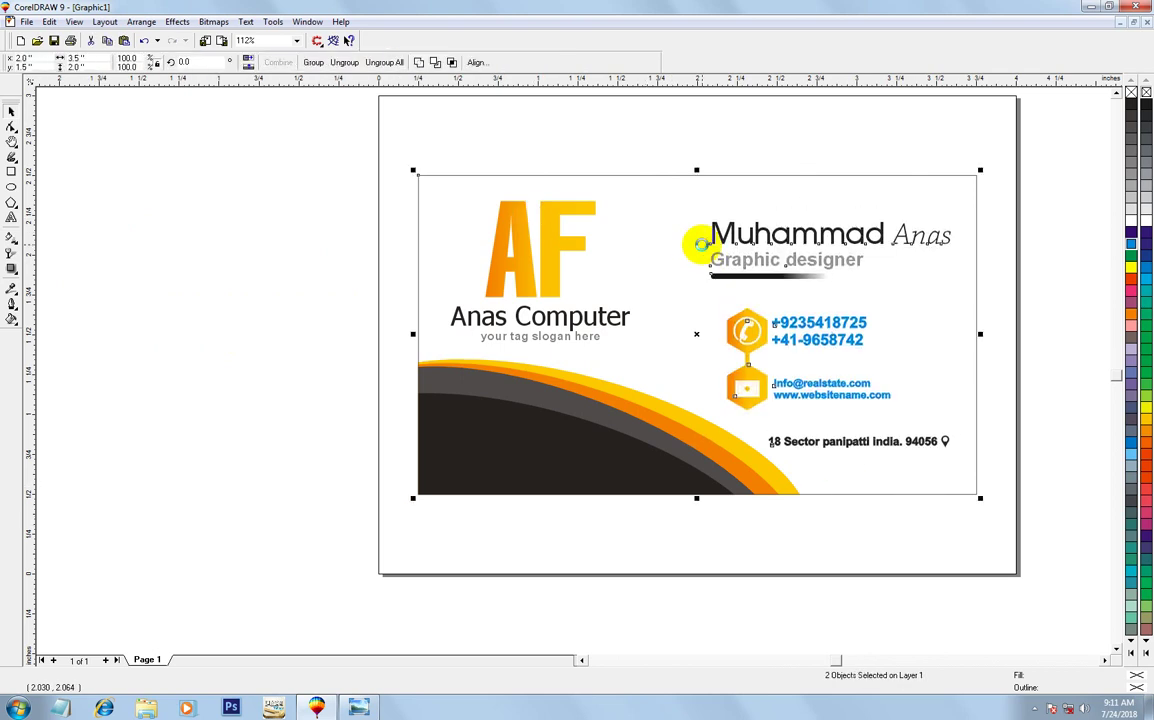
{"action": "left_click", "coordinate": [780, 134]}
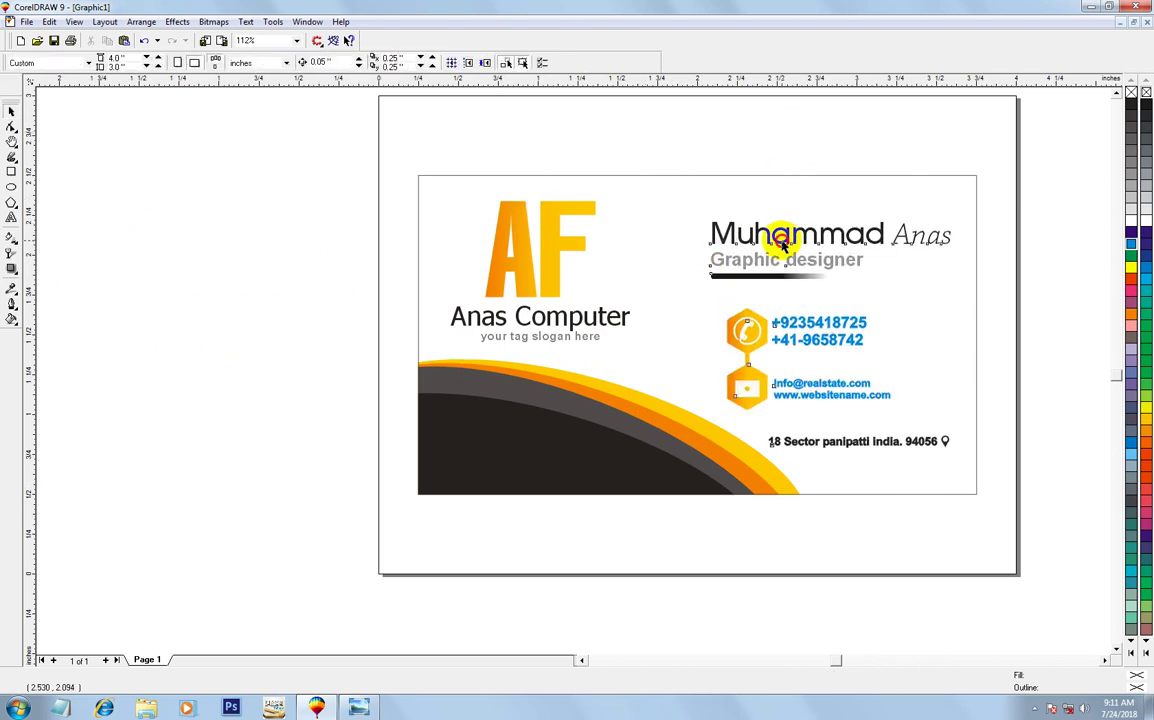
{"action": "left_click_drag", "start_coordinate": [783, 240], "coordinate": [773, 226]}
Zoom so the front card fills the window, check it, then zoom back out.
{"action": "key", "text": "F3"}
{"action": "key", "text": "Escape"}
{"action": "key", "text": "F2"}
{"action": "left_click_drag", "start_coordinate": [404, 129], "coordinate": [850, 368]}
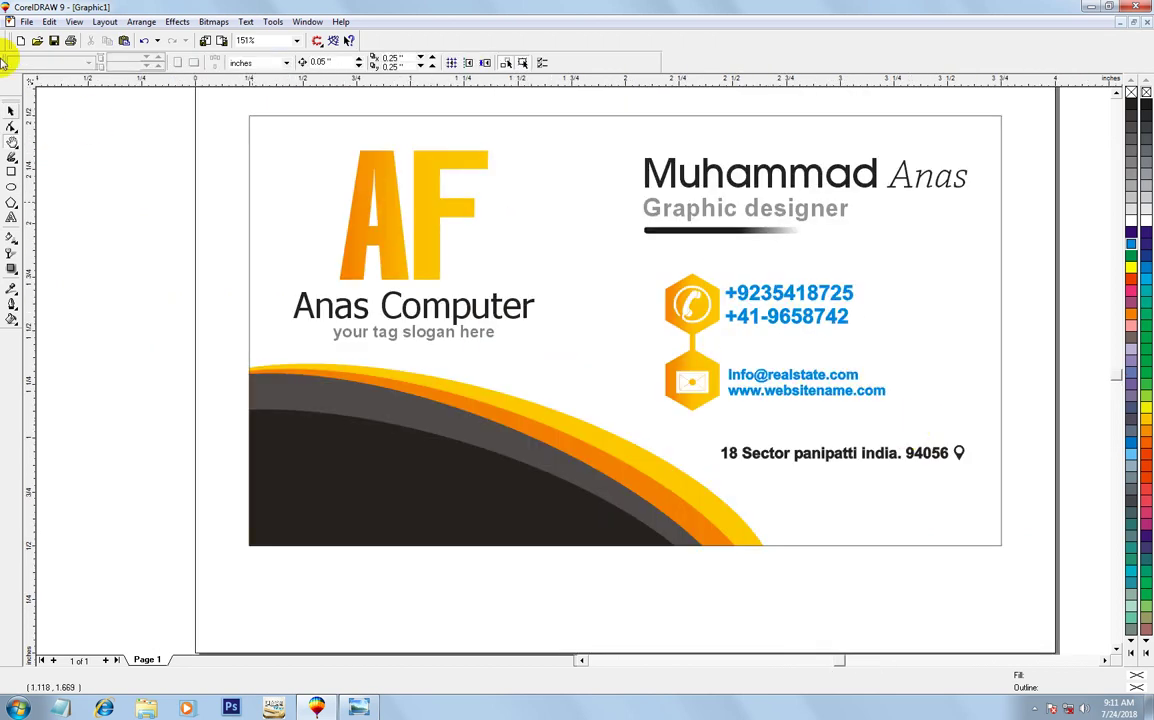
{"action": "left_click", "coordinate": [12, 111]}
{"action": "left_click", "coordinate": [272, 133]}
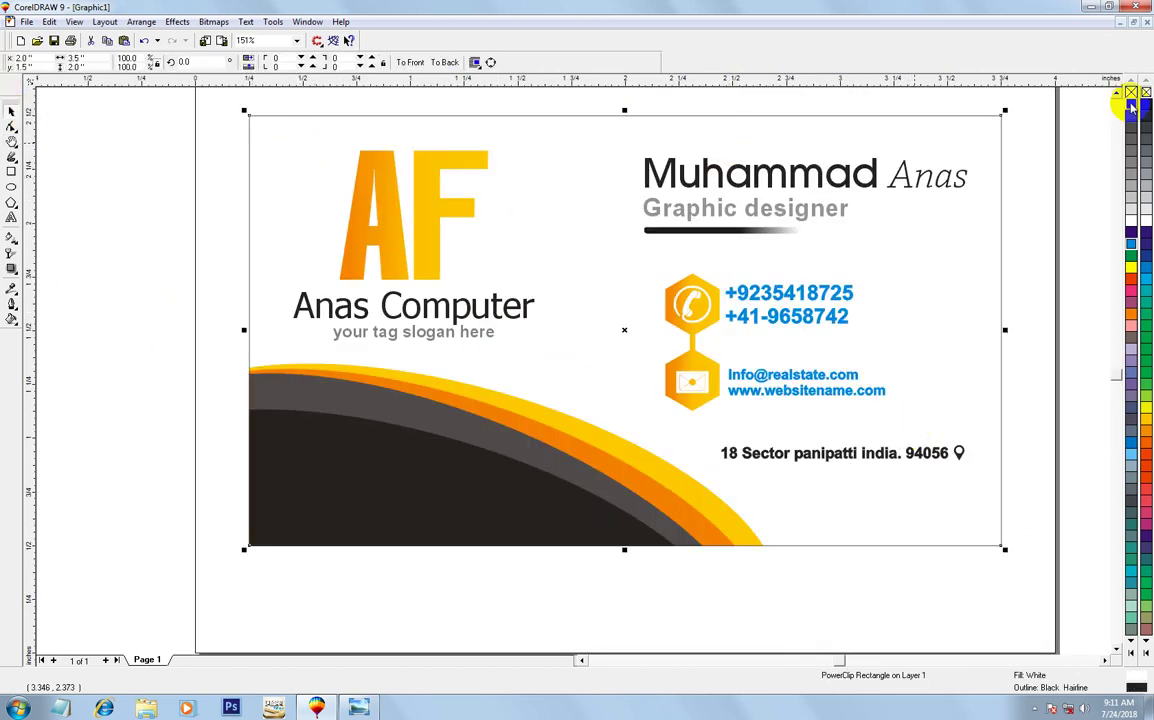
{"action": "key", "text": "Escape"}
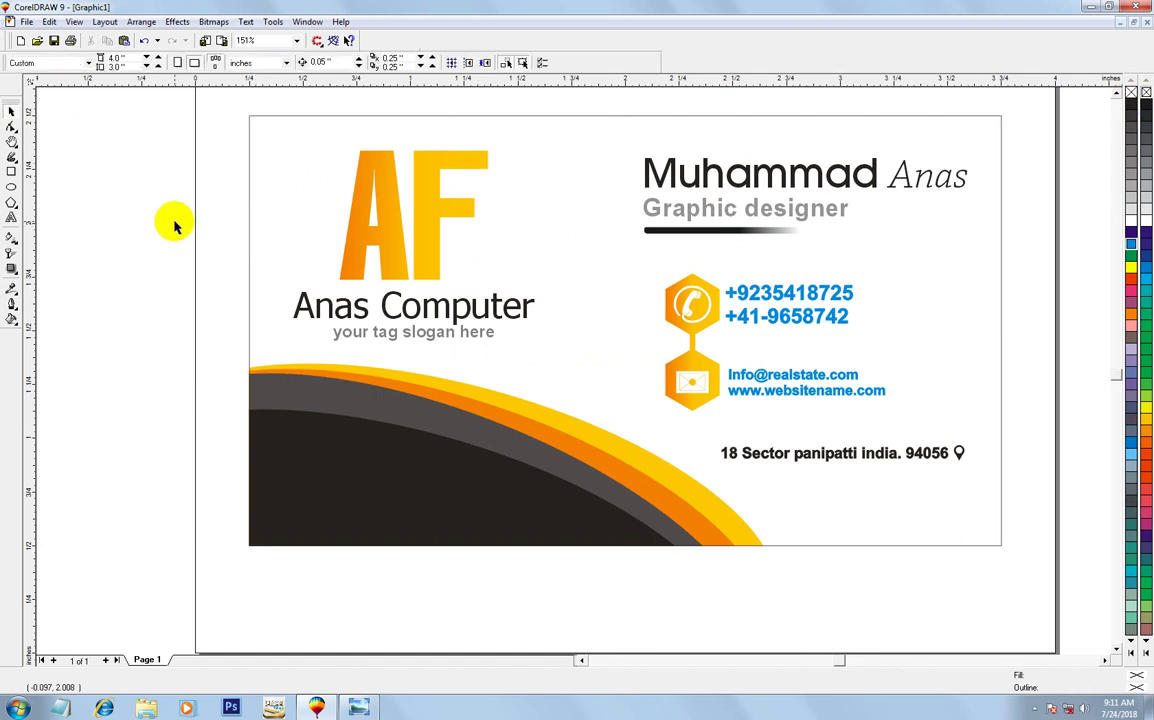
{"action": "key", "text": "F3"}
{"action": "key", "text": "F3"}
{"action": "key", "text": "F3"}
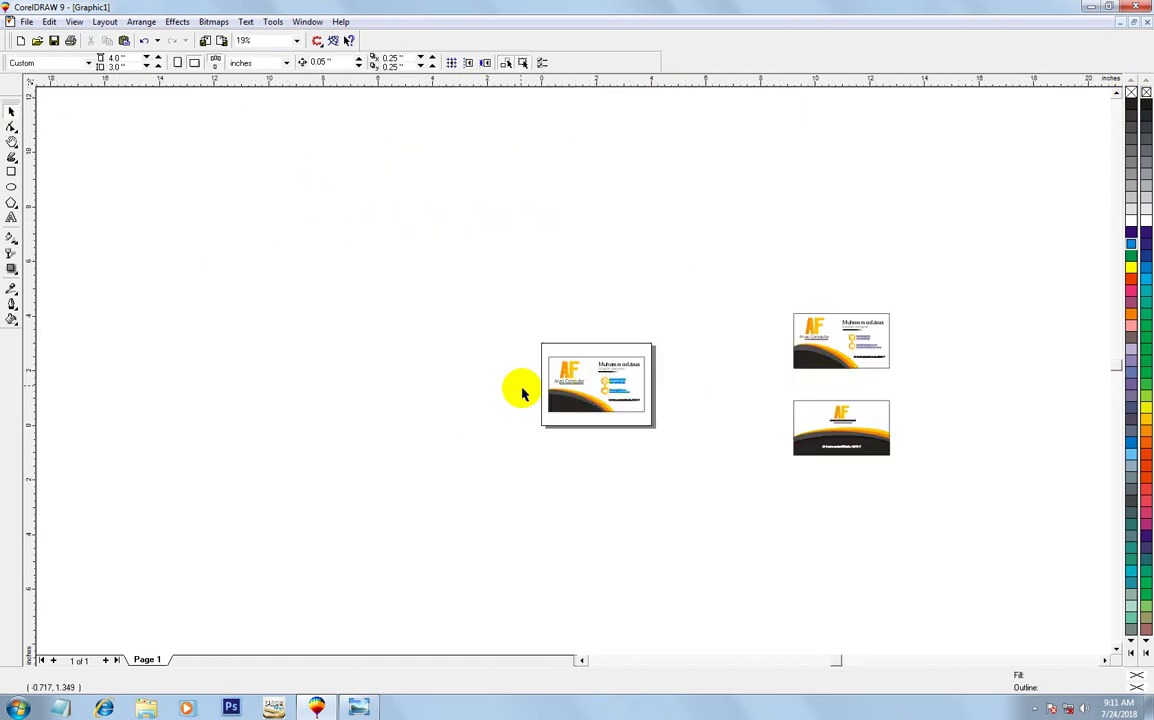
Drop a duplicate of the front card below the page and zoom in on the copy.
{"action": "left_click_drag", "start_coordinate": [460, 320], "coordinate": [700, 465]}
{"action": "key", "text": "Delete"}
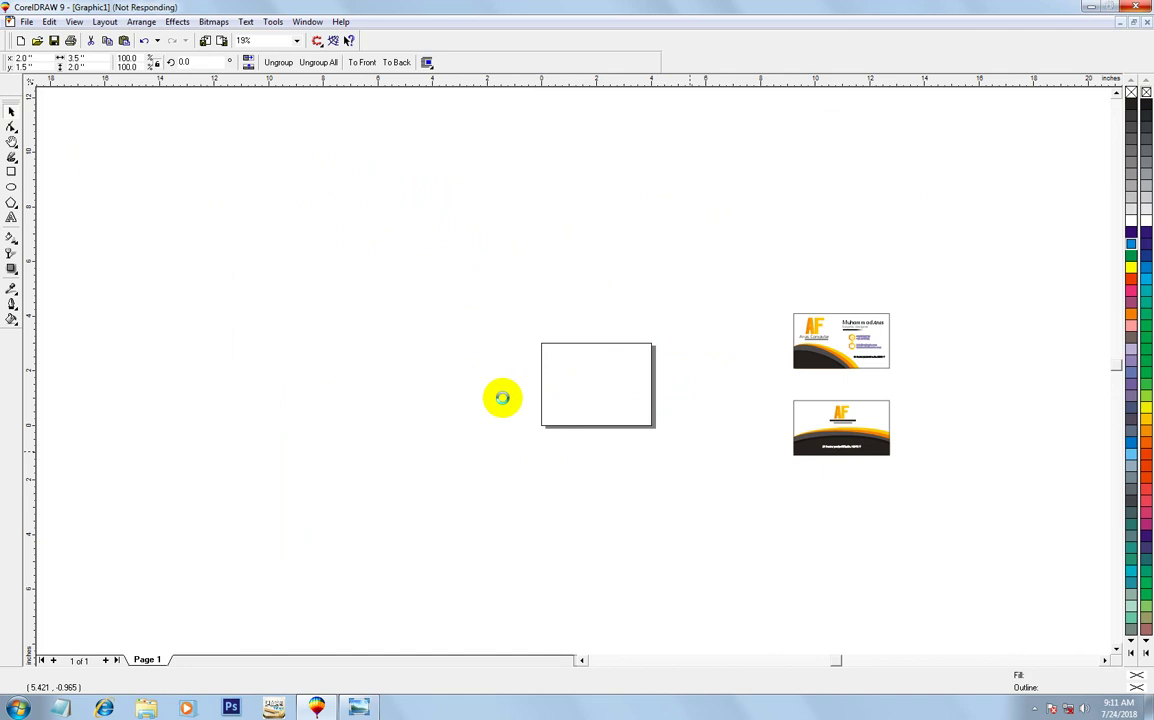
{"action": "key", "text": "ctrl+z"}
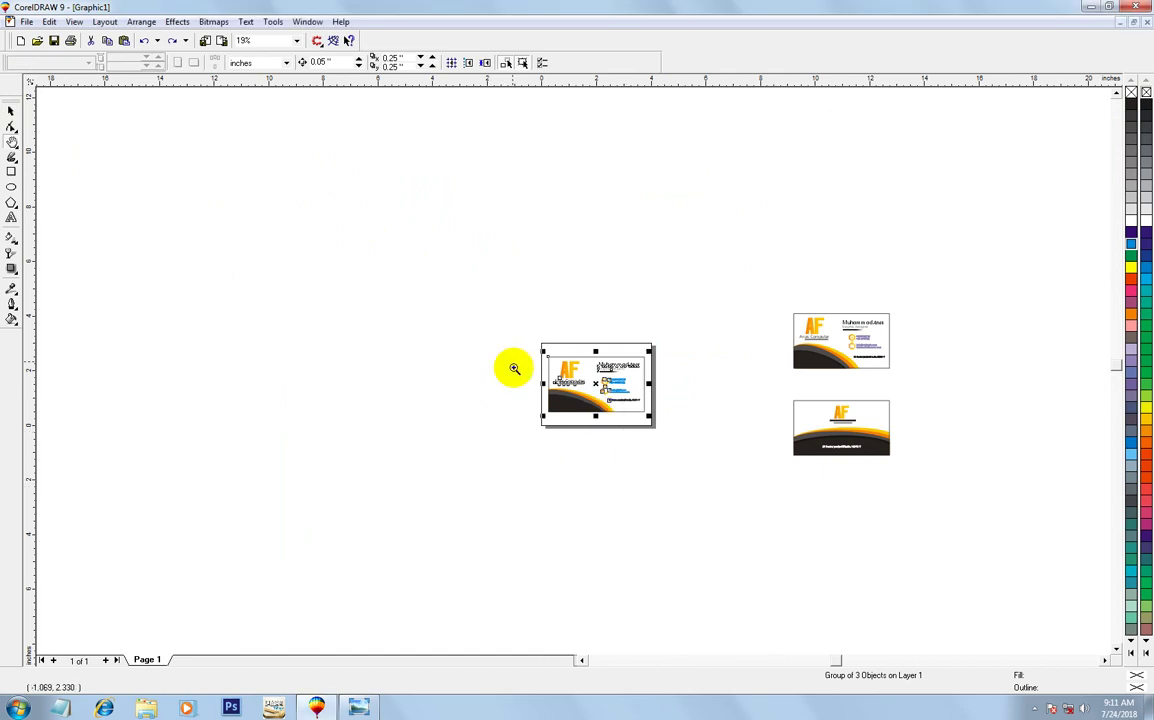
{"action": "left_click_drag", "start_coordinate": [470, 320], "coordinate": [706, 482]}
{"action": "left_click", "coordinate": [12, 118]}
{"action": "mouse_move", "coordinate": [479, 322]}
{"action": "left_mouse_down"}
{"action": "mouse_move", "coordinate": [551, 567]}
{"action": "mouse_move", "coordinate": [554, 533]}
{"action": "left_mouse_up"}
{"action": "left_click_drag", "start_coordinate": [348, 386], "coordinate": [750, 627]}
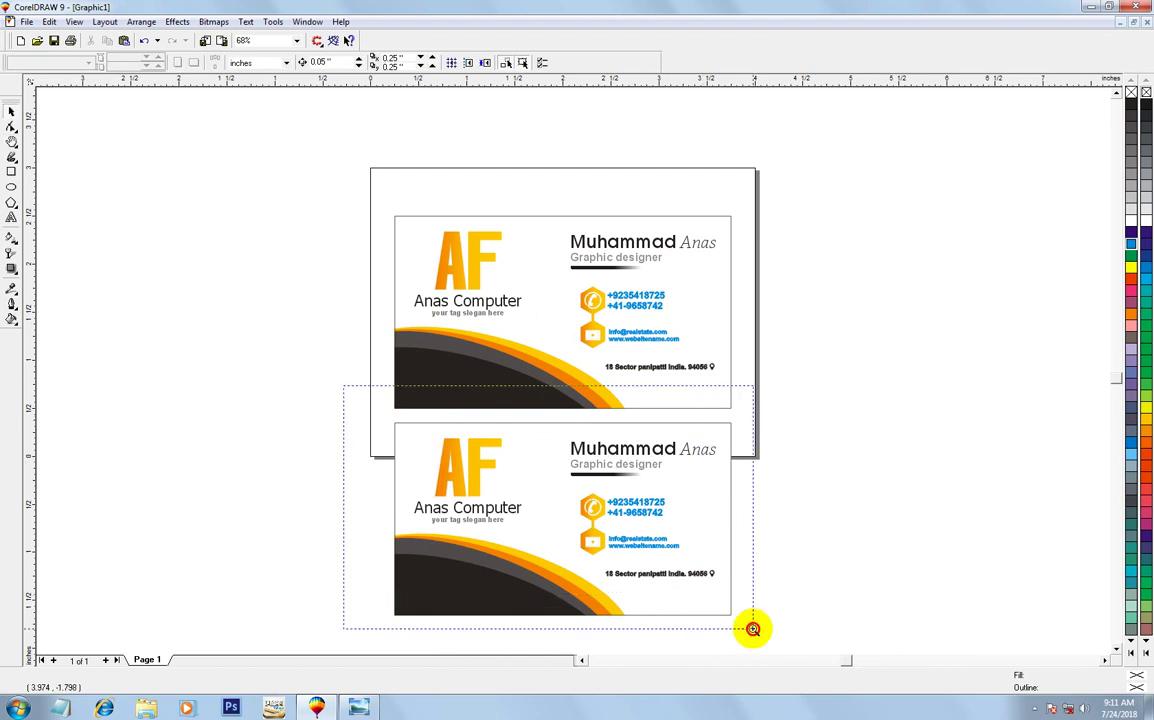
{"action": "left_click", "coordinate": [11, 112]}
Ungroup the copied card and delete its name, phone and email details.
{"action": "left_click", "coordinate": [346, 222]}
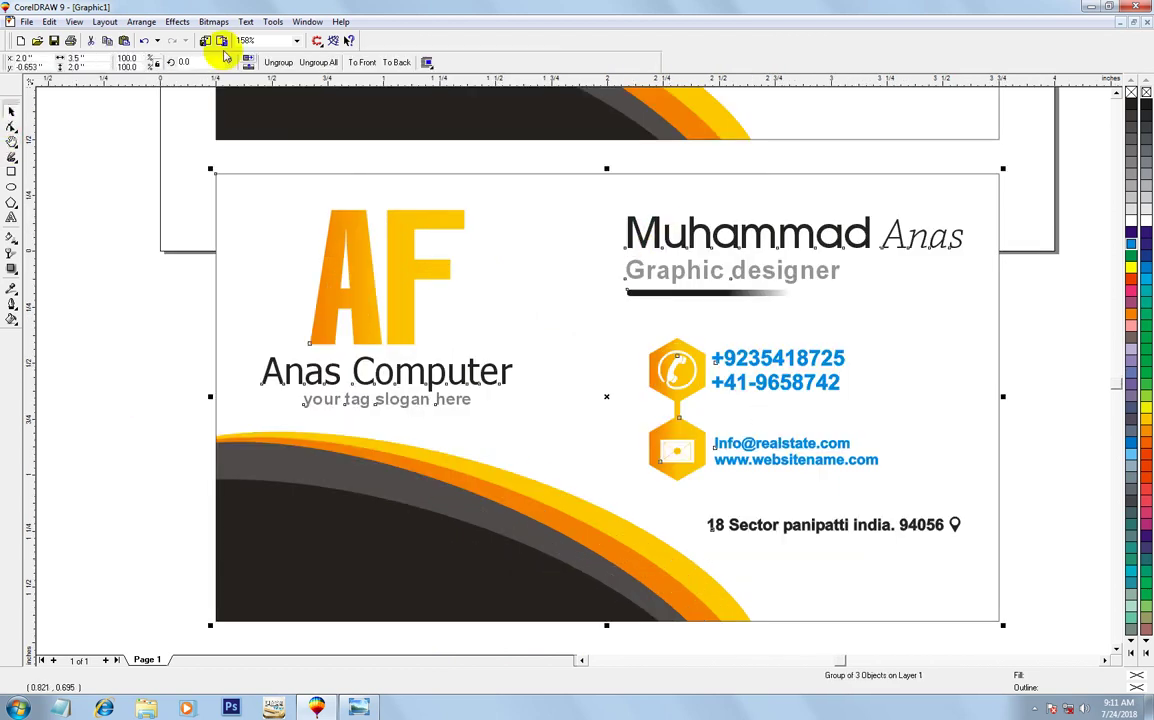
{"action": "left_click", "coordinate": [284, 72]}
{"action": "left_click_drag", "start_coordinate": [1037, 157], "coordinate": [582, 515]}
{"action": "left_click", "coordinate": [279, 62]}
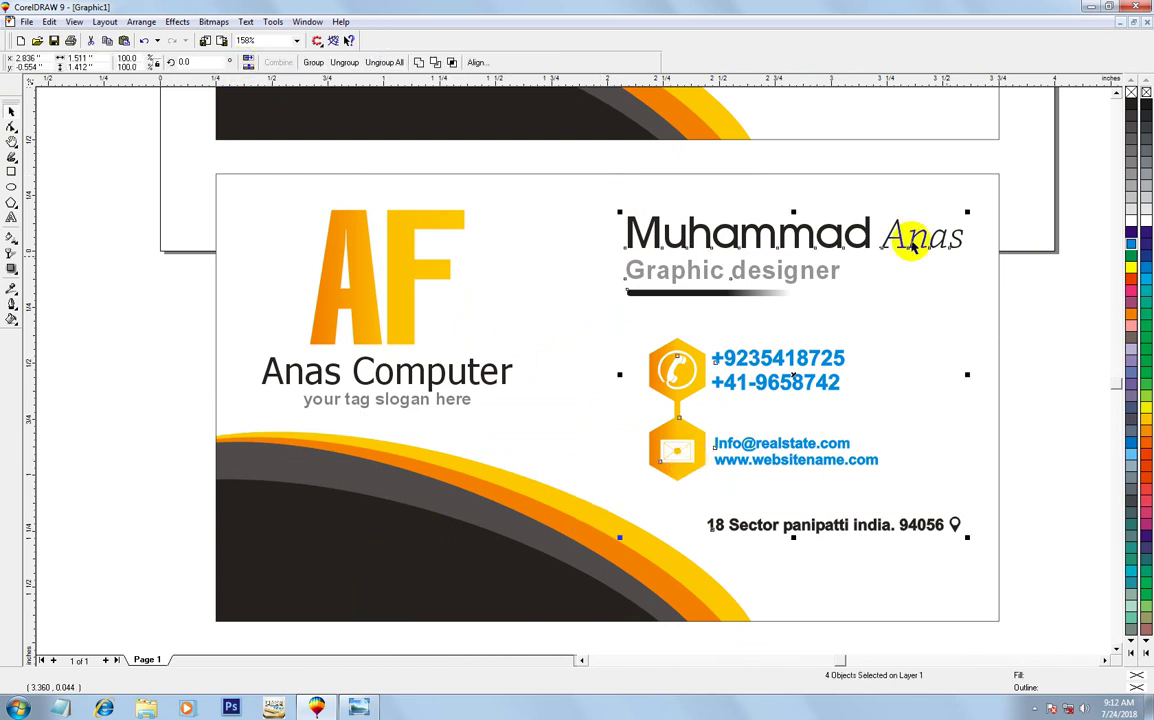
{"action": "left_click_drag", "start_coordinate": [1081, 193], "coordinate": [556, 496]}
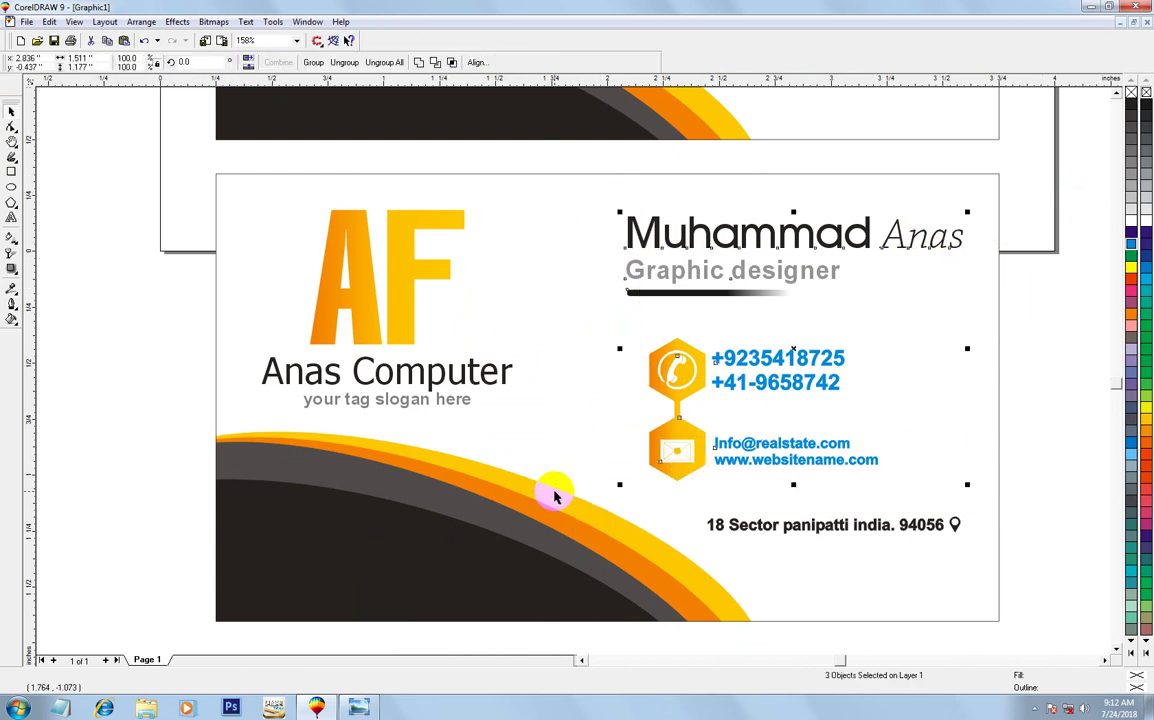
{"action": "key", "text": "Delete"}
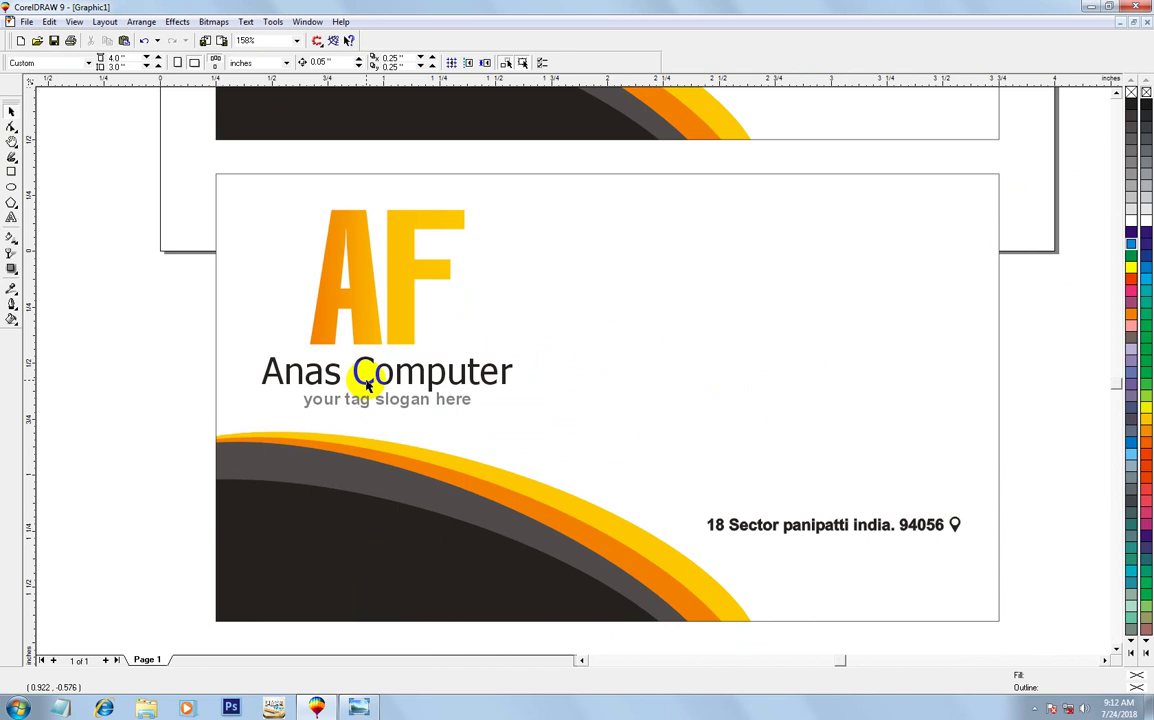
Centre the address horizontally on the card and move it down onto the dark swoosh.
{"action": "left_click_drag", "start_coordinate": [1082, 587], "coordinate": [590, 467]}
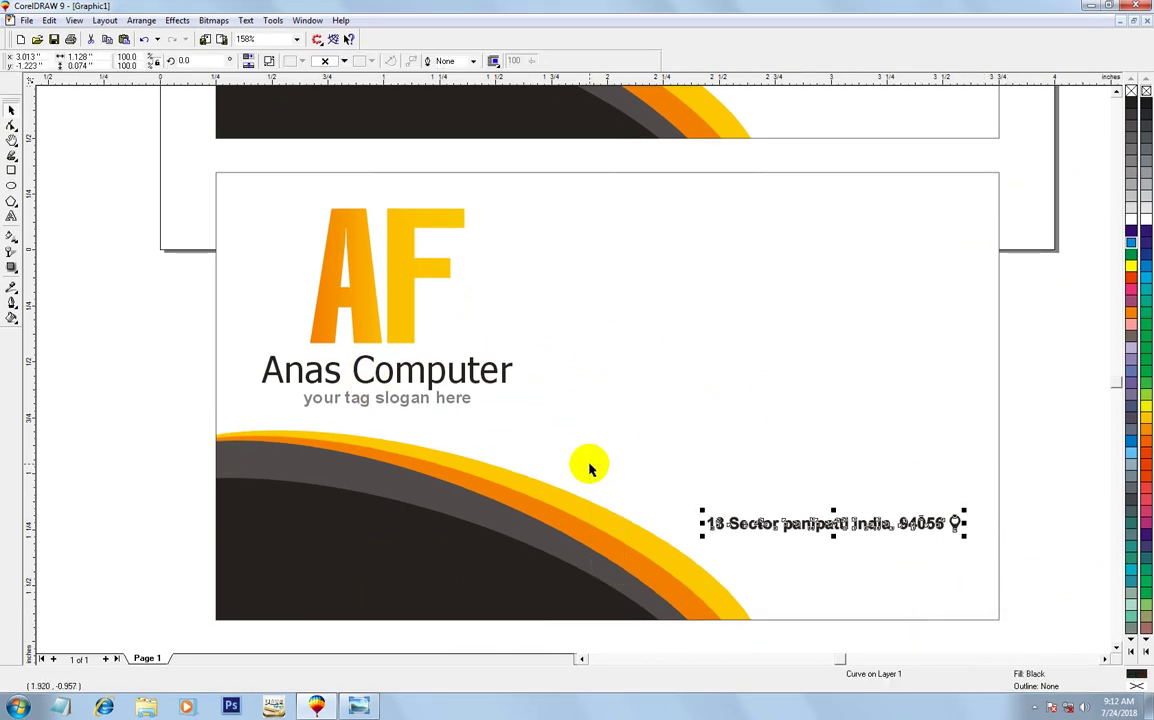
{"action": "key", "text": "Delete"}
{"action": "key", "text": "ctrl+z"}
{"action": "left_click", "coordinate": [766, 443], "text": "shift"}
{"action": "key", "text": "c"}
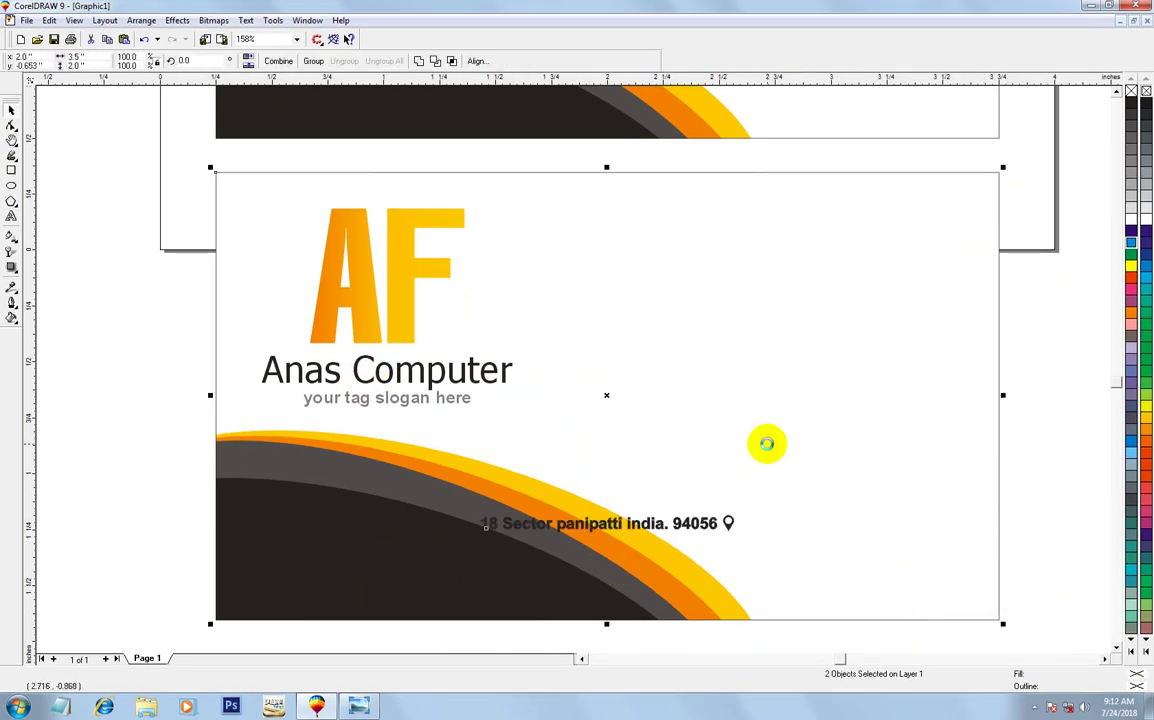
{"action": "left_click", "coordinate": [1012, 505]}
{"action": "left_click_drag", "start_coordinate": [688, 530], "coordinate": [688, 592]}
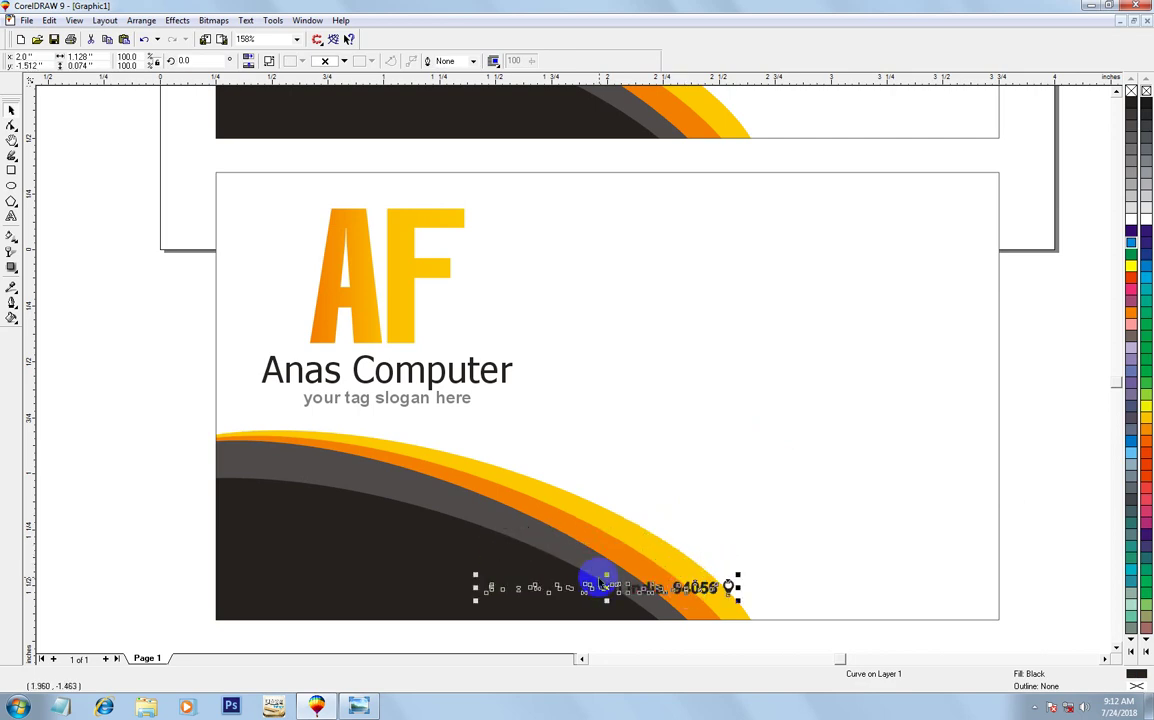
{"action": "left_click_drag", "start_coordinate": [688, 592], "coordinate": [688, 574]}
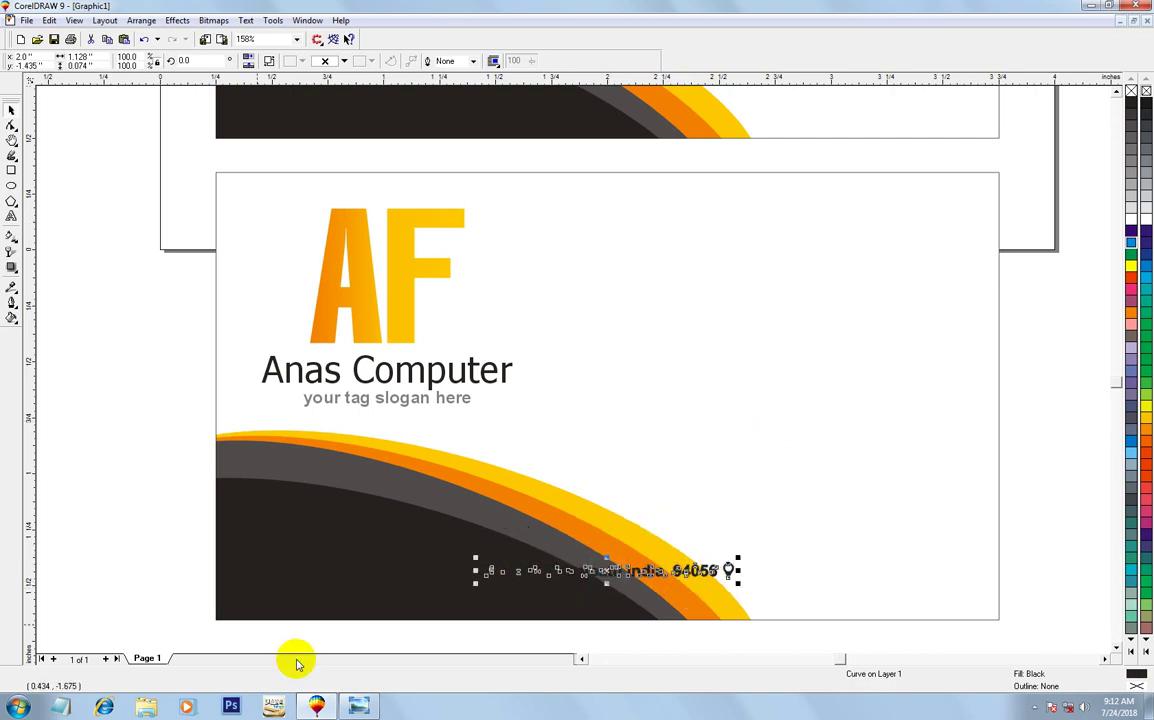
Reposition the address over the black swoosh and color it white.
{"action": "left_click", "coordinate": [695, 581], "text": "shift"}
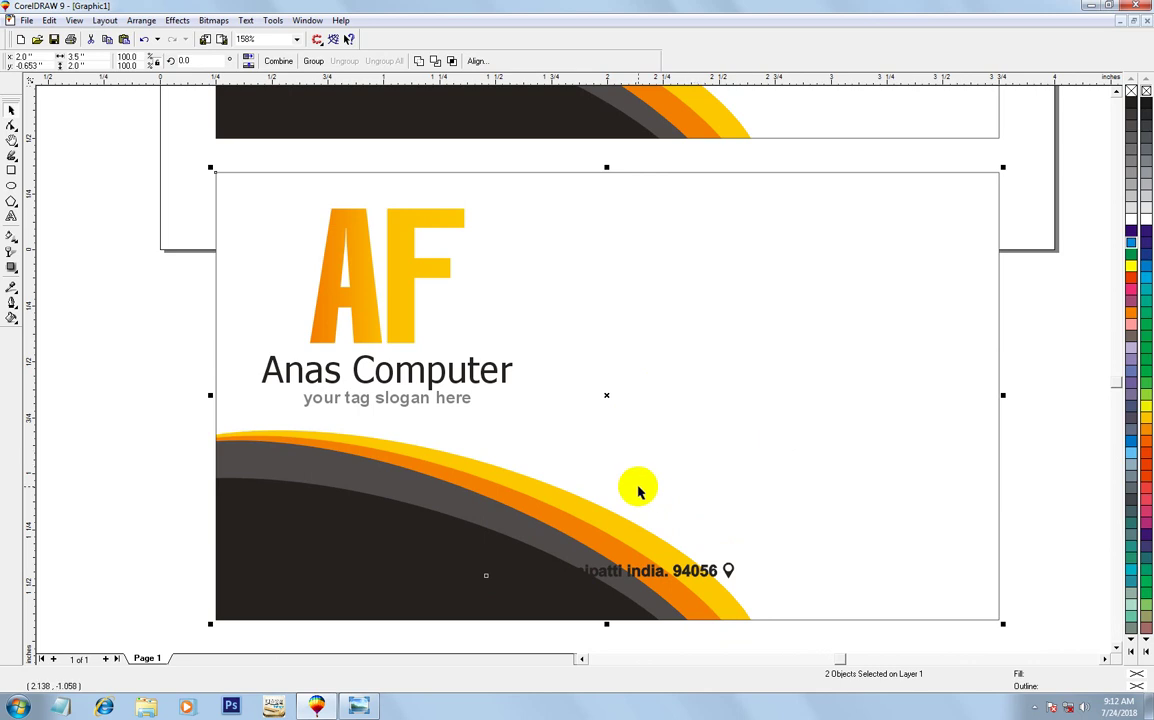
{"action": "left_click", "coordinate": [257, 114]}
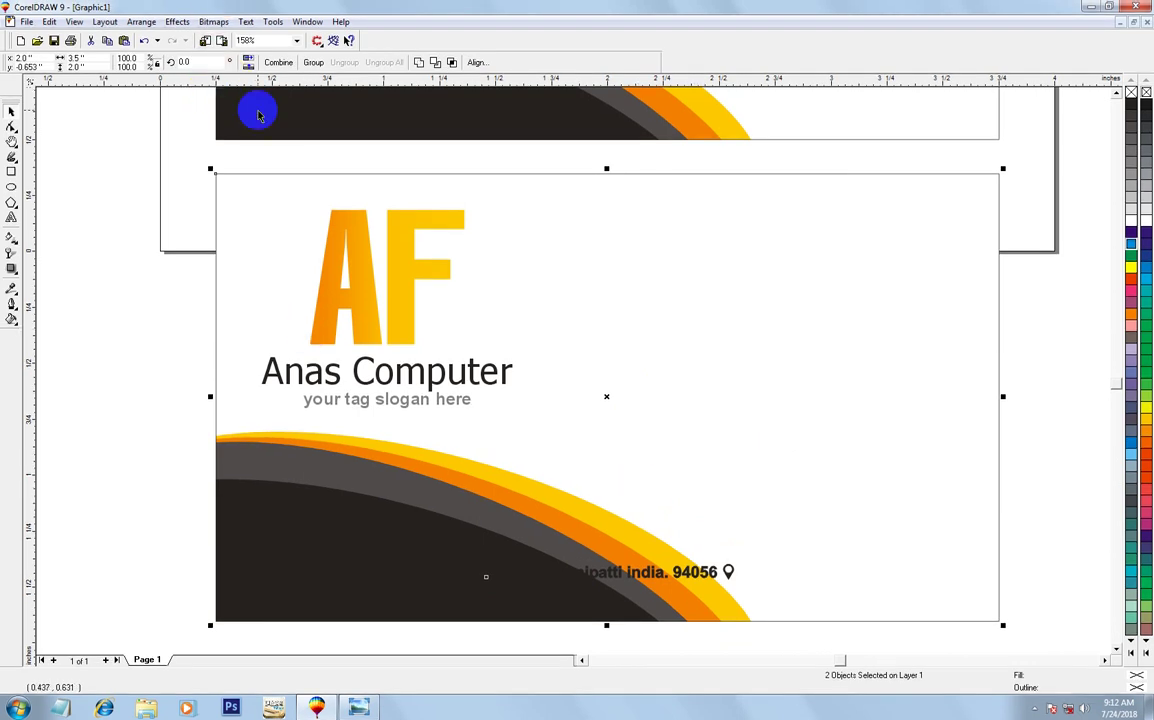
{"action": "left_click", "coordinate": [528, 599]}
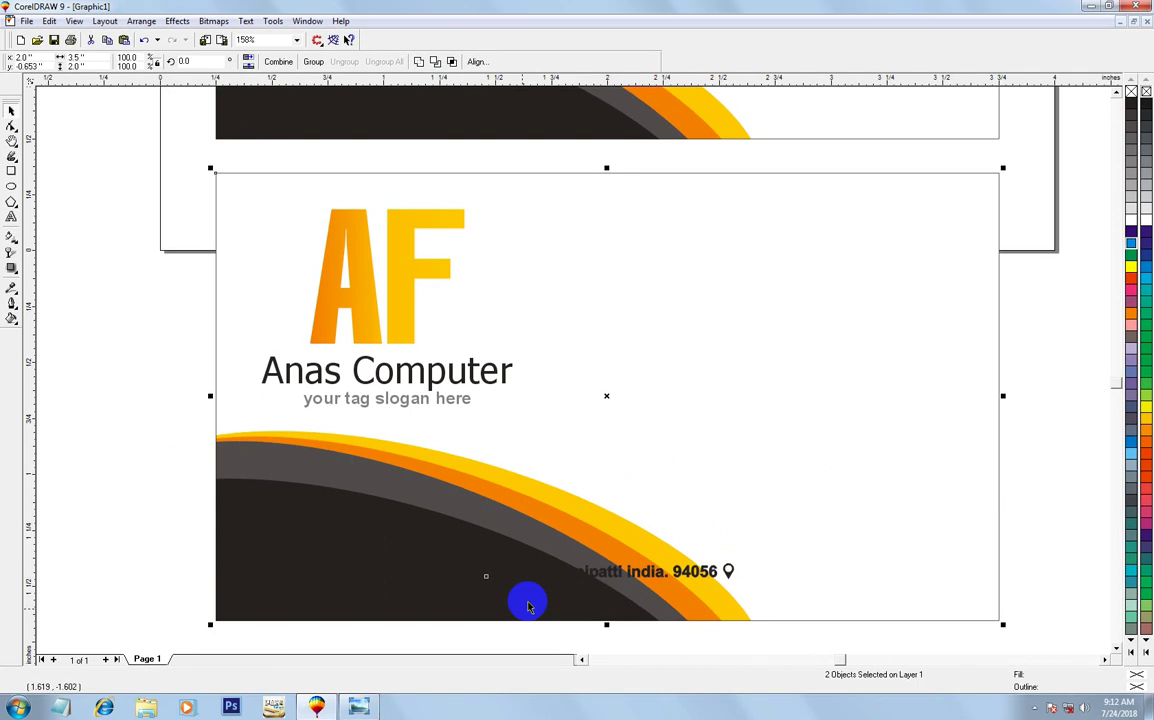
{"action": "left_click_drag", "start_coordinate": [618, 570], "coordinate": [800, 474]}
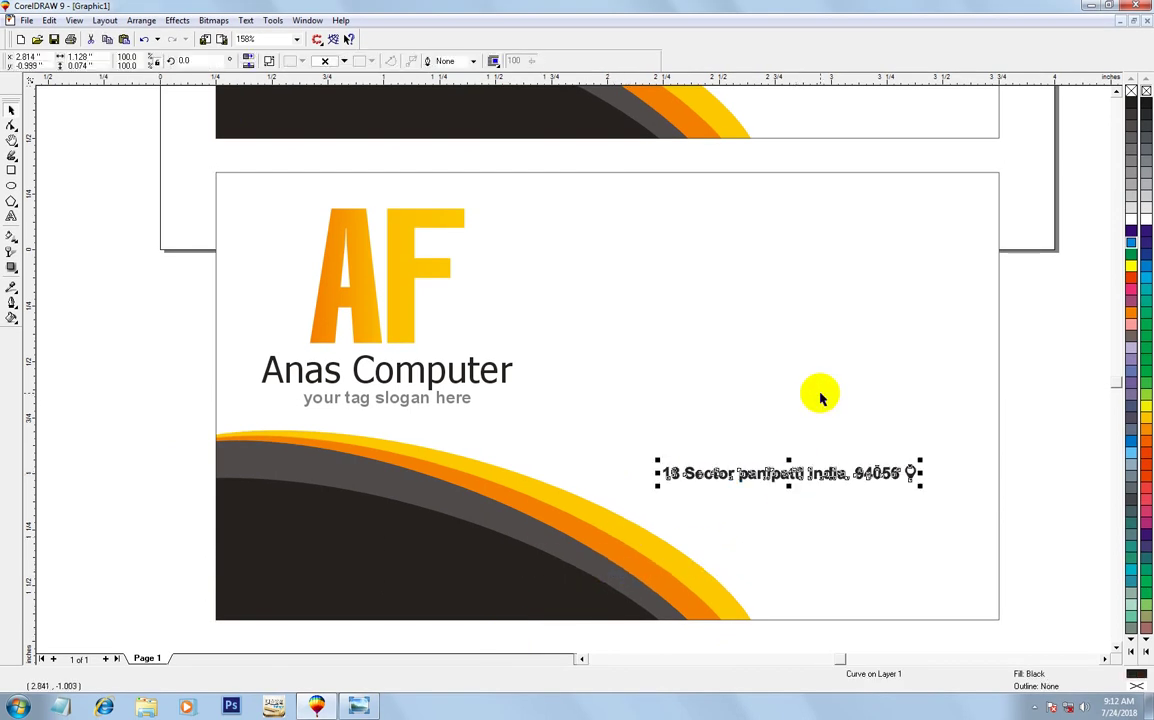
{"action": "left_click_drag", "start_coordinate": [665, 484], "coordinate": [660, 563]}
{"action": "left_click", "coordinate": [1131, 219]}
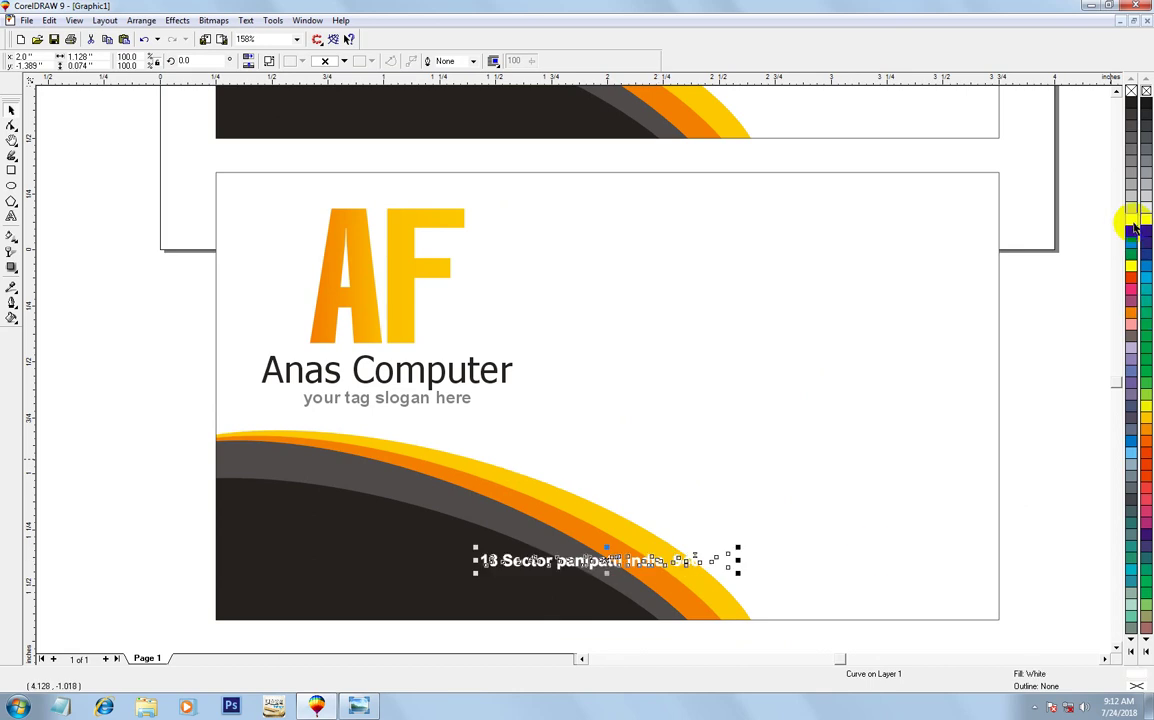
{"action": "left_click", "coordinate": [570, 403]}
{"action": "left_click", "coordinate": [250, 220]}
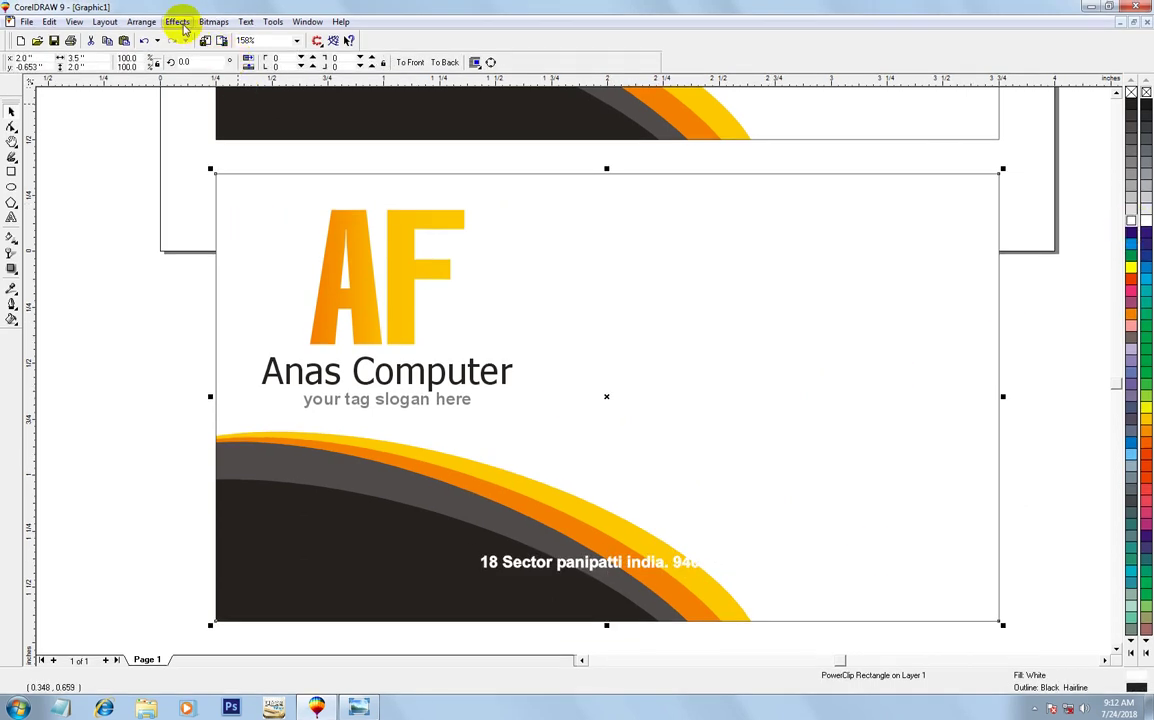
Edit the card's PowerClip contents and set the swoosh rotation to 0.
{"action": "left_click", "coordinate": [178, 22]}
{"action": "mouse_move", "coordinate": [205, 124]}
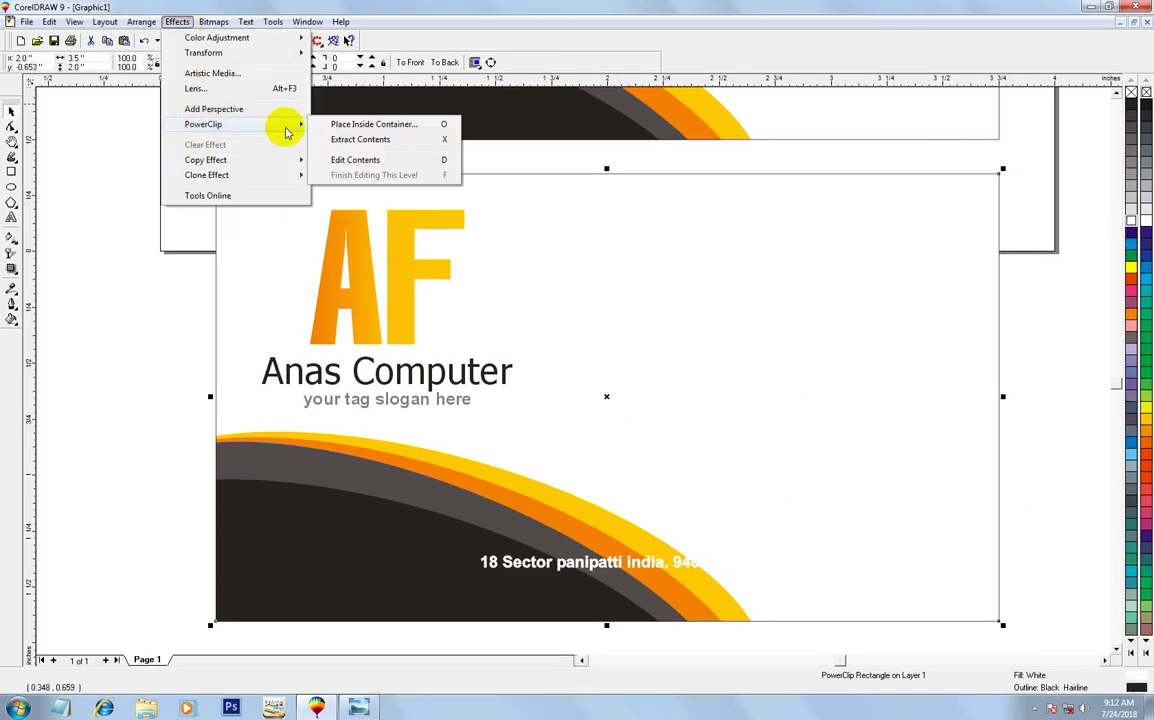
{"action": "left_click", "coordinate": [356, 160]}
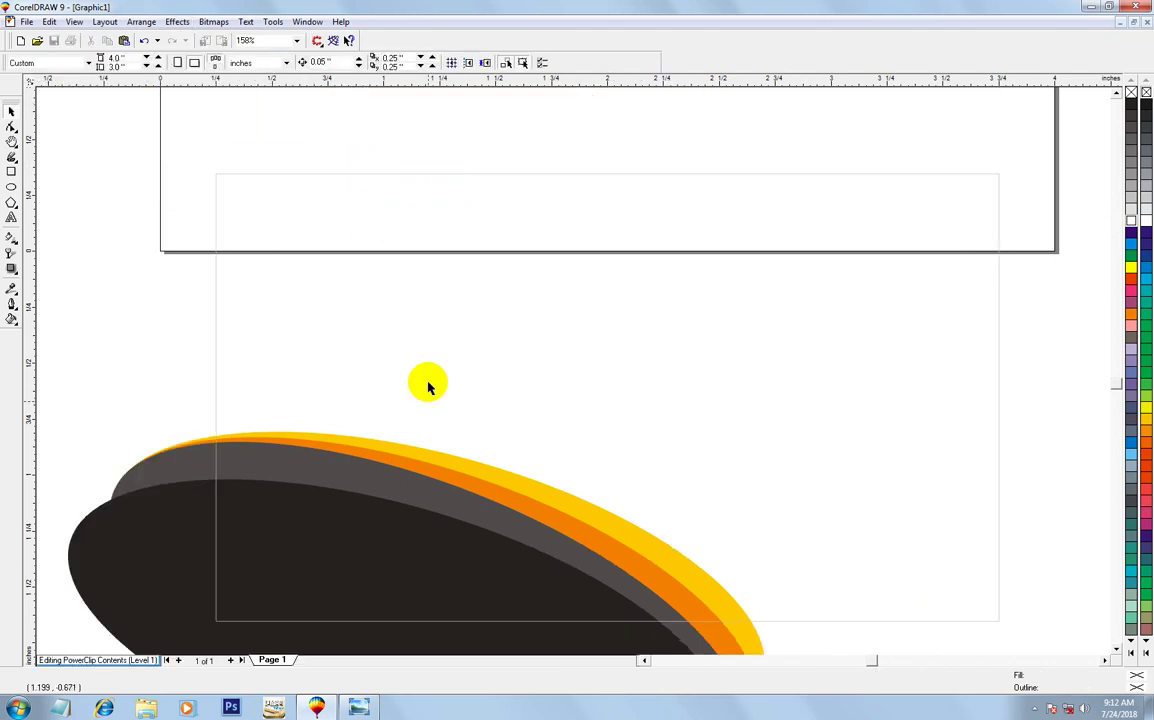
{"action": "left_click", "coordinate": [427, 561]}
{"action": "scroll", "coordinate": [427, 561], "scroll_direction": "down", "scroll_amount": 3}
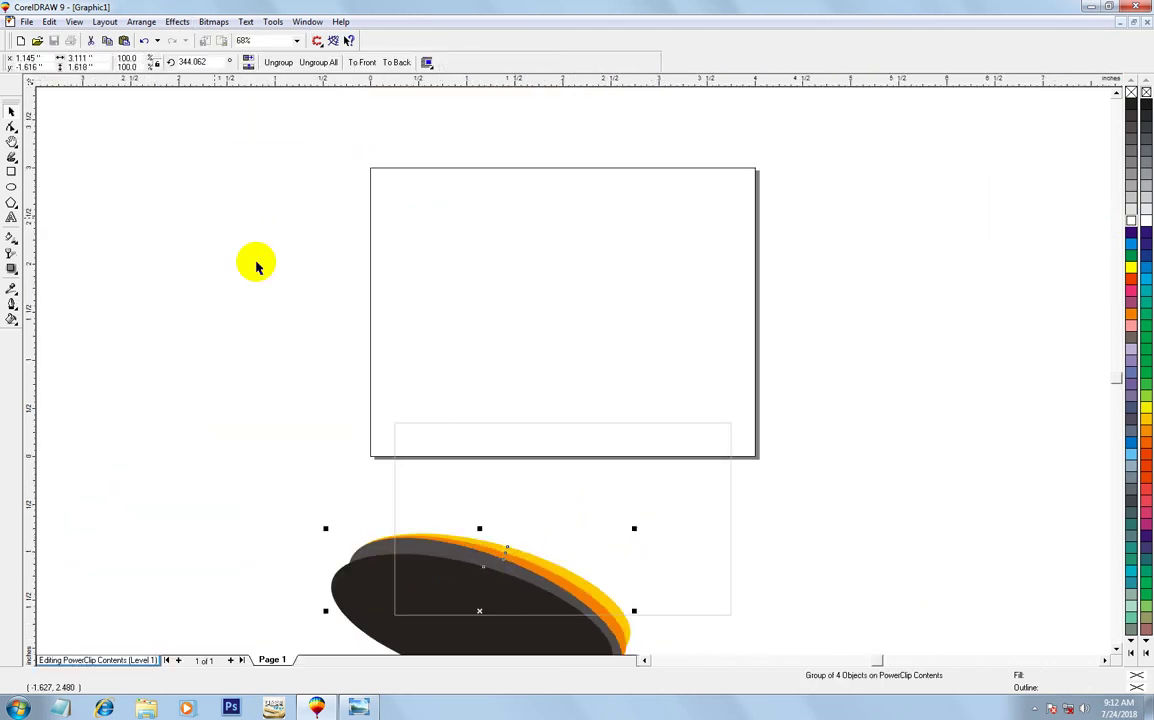
{"action": "left_click_drag", "start_coordinate": [212, 66], "coordinate": [184, 67]}
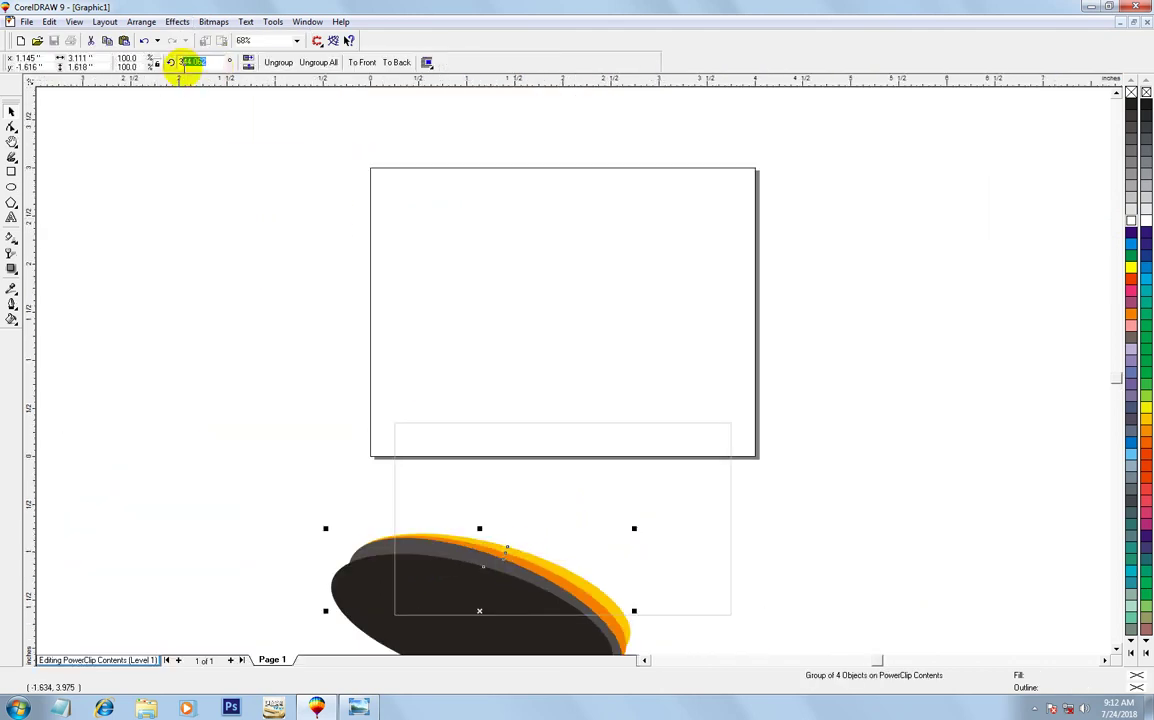
{"action": "type", "text": "0"}
{"action": "key", "text": "Return"}
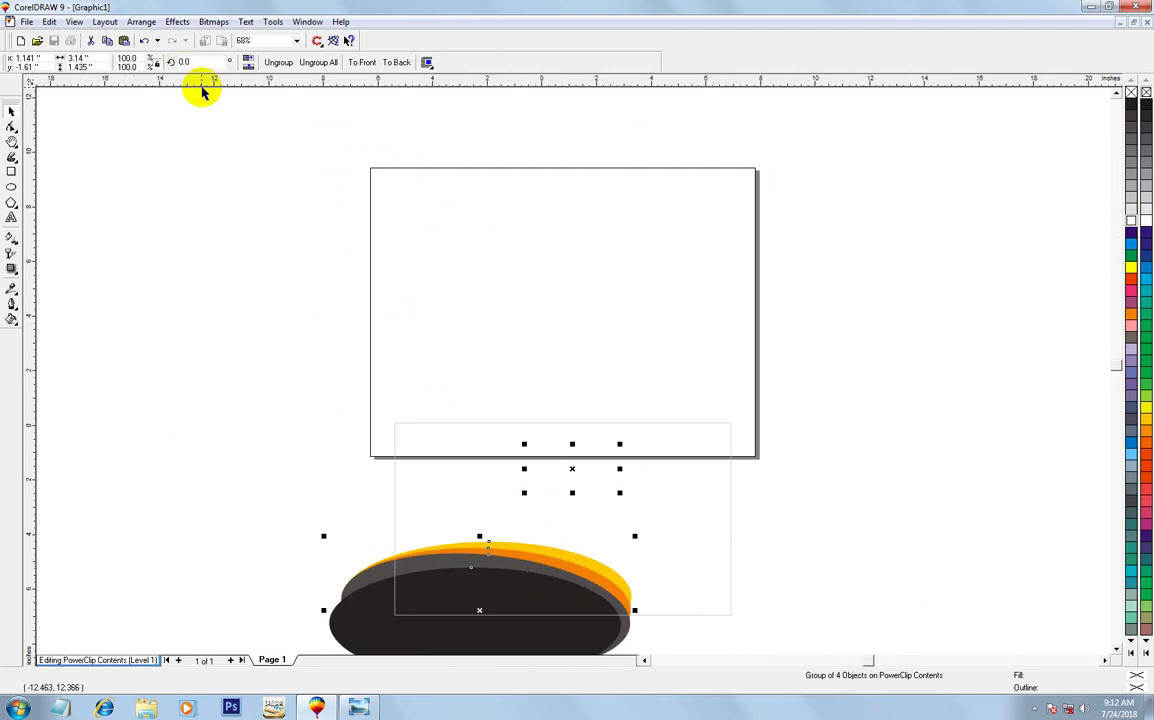
{"action": "scroll", "coordinate": [497, 437], "scroll_direction": "down", "scroll_amount": 2}
{"action": "scroll", "coordinate": [497, 437], "scroll_direction": "up", "scroll_amount": 3}
{"action": "left_click", "coordinate": [12, 110]}
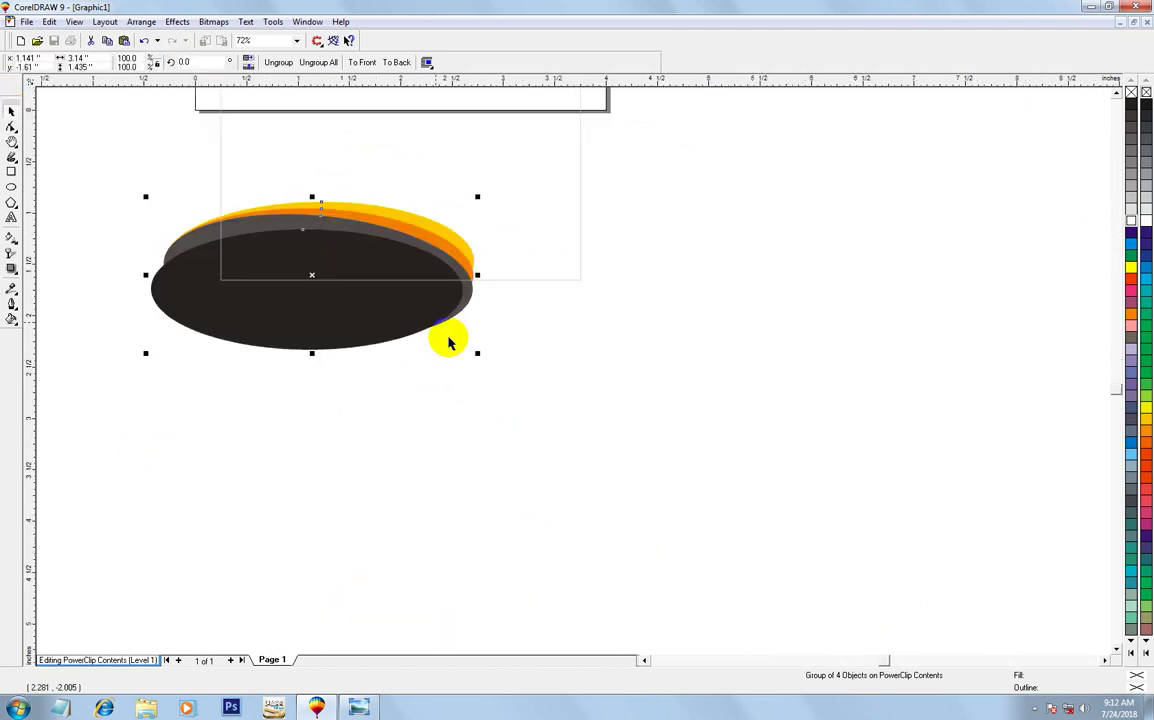
Enlarge the four-ellipse swoosh group, stretch it wider to the right, and reposition it.
{"action": "left_click_drag", "start_coordinate": [476, 349], "coordinate": [594, 405]}
{"action": "left_click", "coordinate": [404, 309]}
{"action": "left_click_drag", "start_coordinate": [477, 348], "coordinate": [538, 392]}
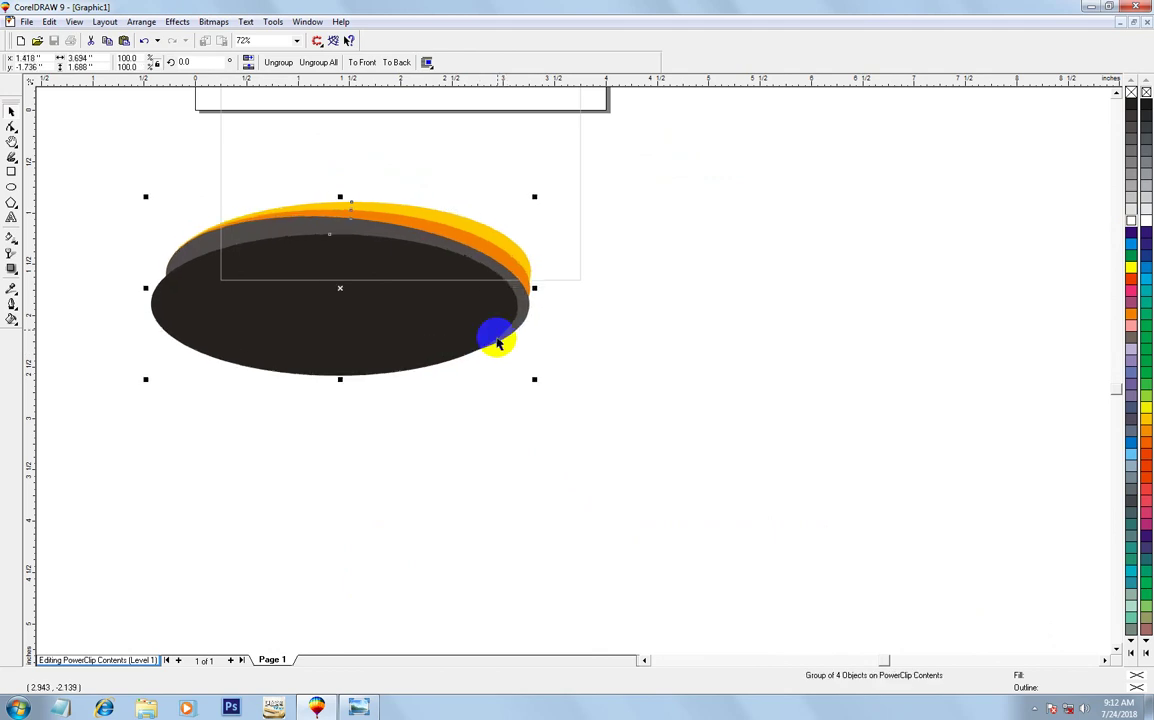
{"action": "key", "text": "Escape"}
{"action": "left_click", "coordinate": [532, 294]}
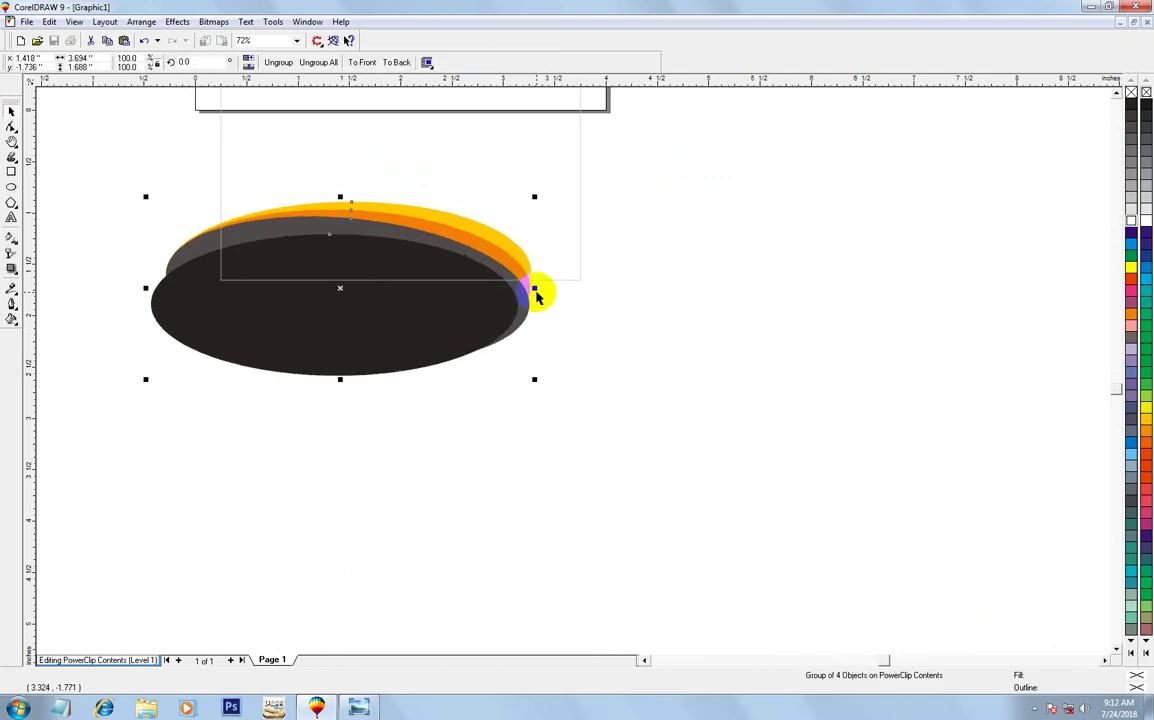
{"action": "left_click_drag", "start_coordinate": [535, 289], "coordinate": [611, 289]}
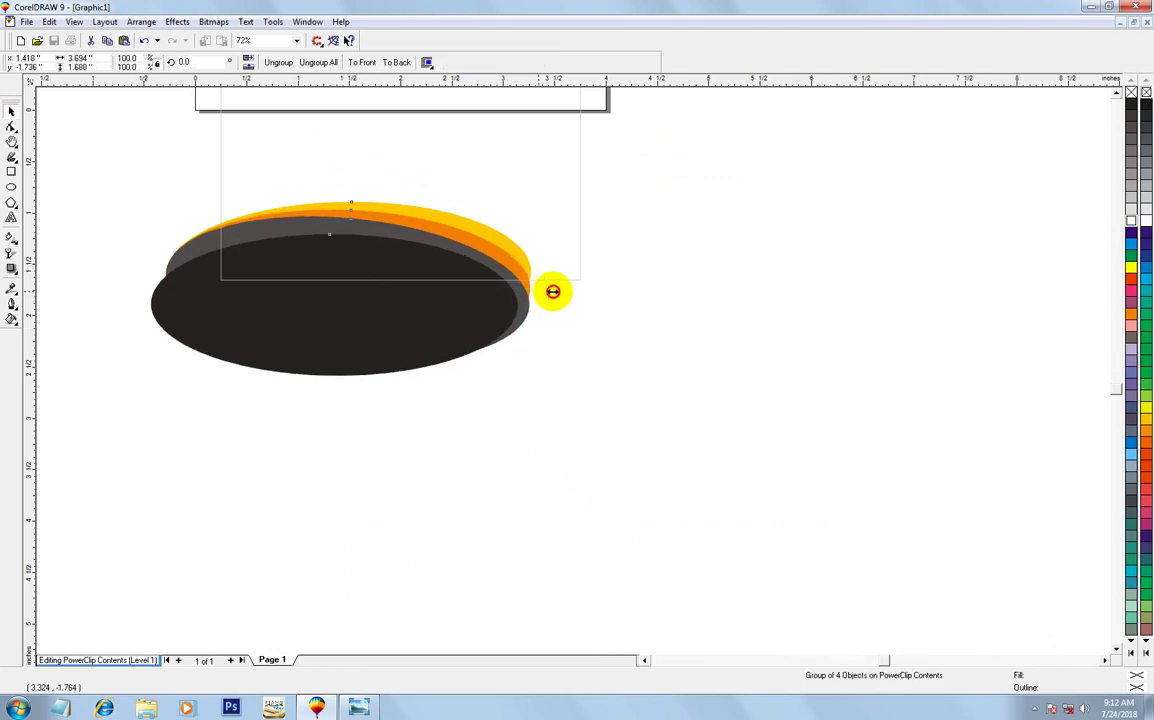
{"action": "left_click", "coordinate": [488, 316], "text": "ctrl"}
{"action": "left_click", "coordinate": [506, 334]}
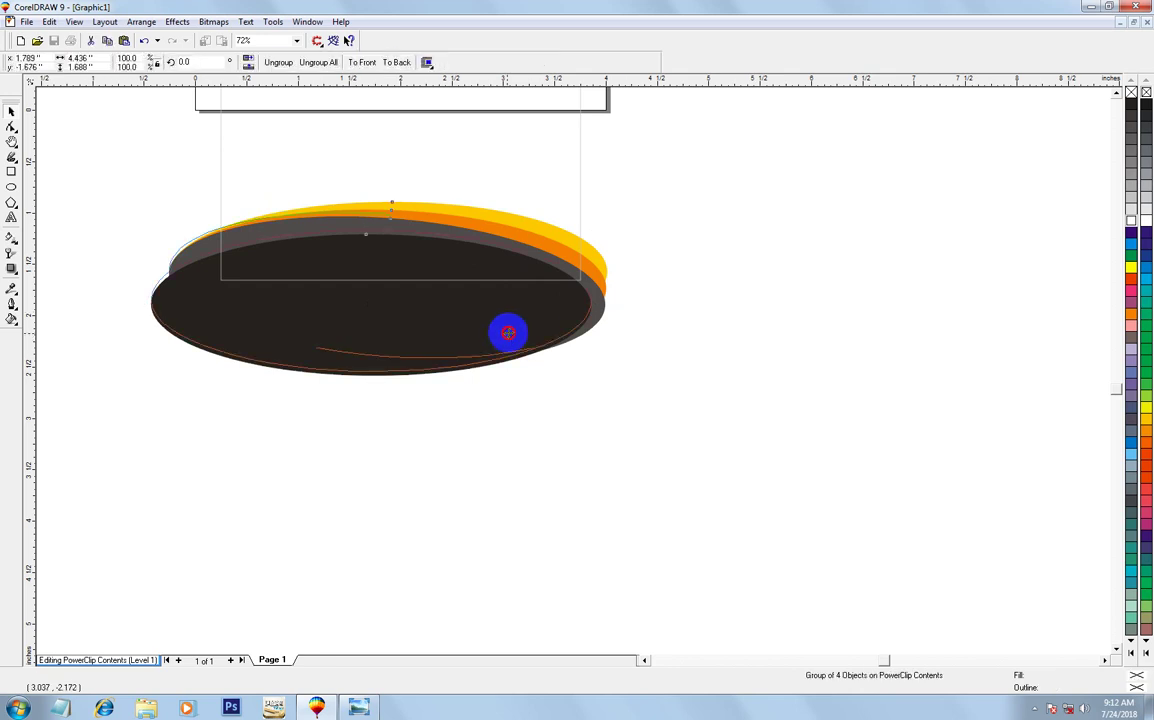
{"action": "left_click_drag", "start_coordinate": [459, 330], "coordinate": [455, 333]}
Finish editing the PowerClip and zoom in on the back card.
{"action": "left_click", "coordinate": [454, 333], "text": "ctrl"}
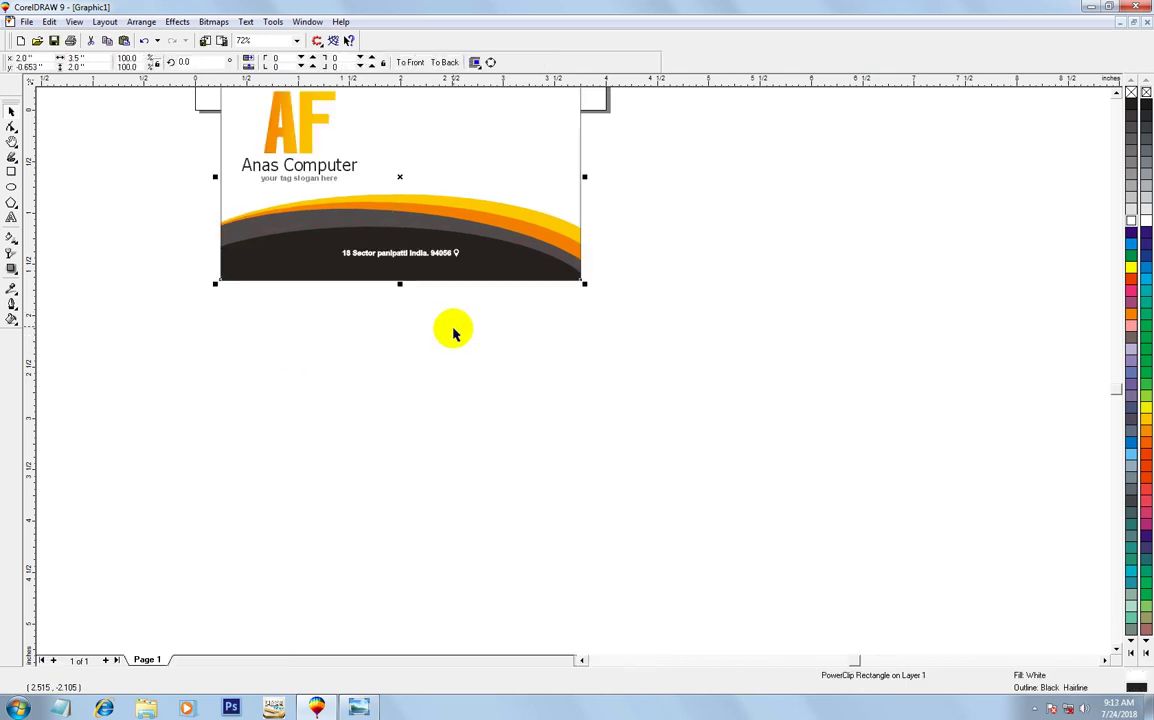
{"action": "key", "text": "F3"}
{"action": "left_click_drag", "start_coordinate": [540, 432], "coordinate": [639, 489]}
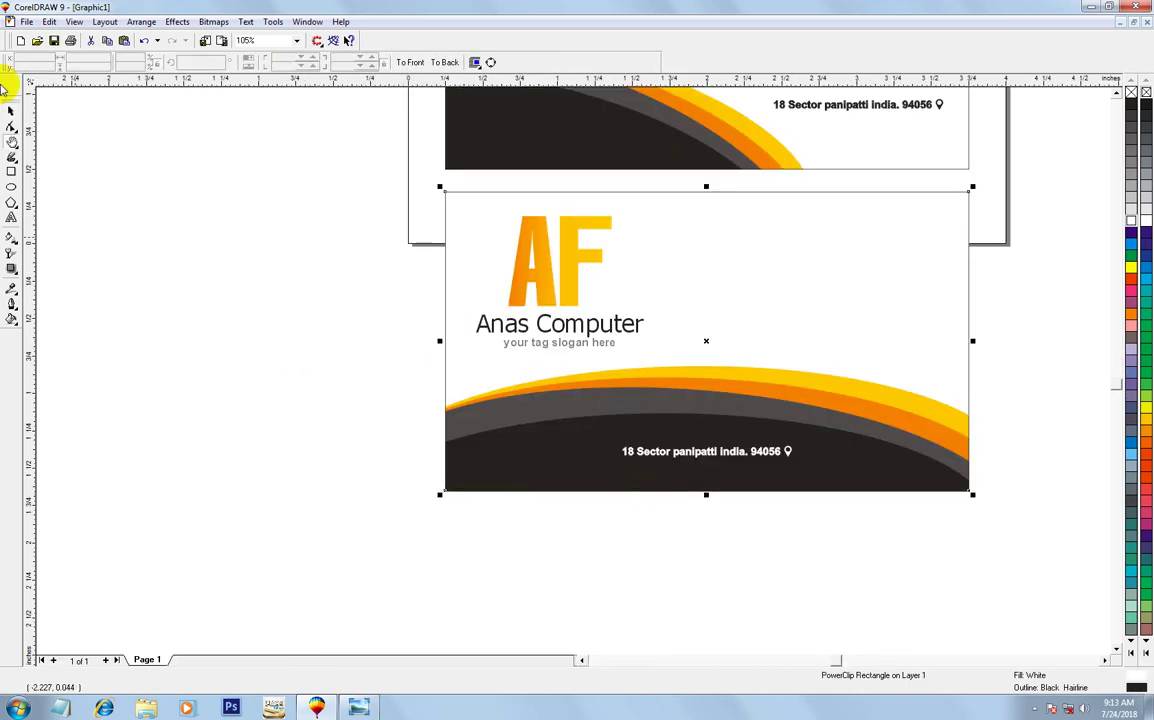
{"action": "left_click", "coordinate": [11, 109]}
{"action": "left_click_drag", "start_coordinate": [466, 548], "coordinate": [985, 417]}
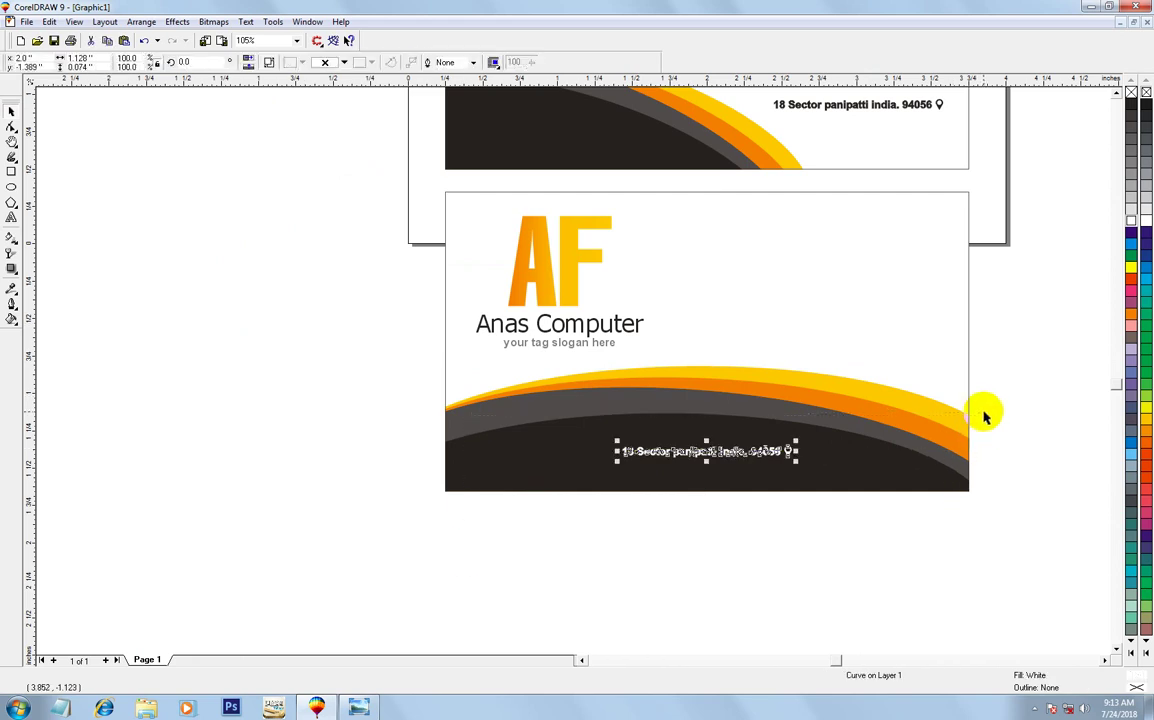
{"action": "left_click", "coordinate": [884, 447], "text": "shift"}
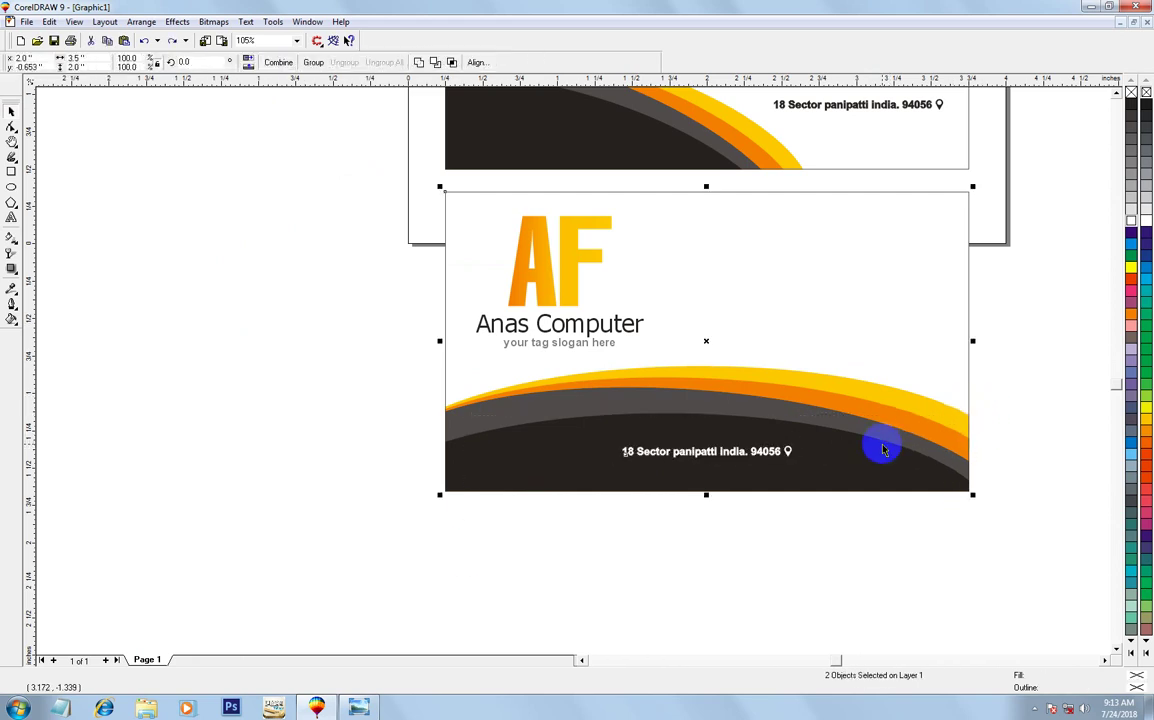
{"action": "left_click", "coordinate": [762, 463]}
{"action": "left_click", "coordinate": [600, 334]}
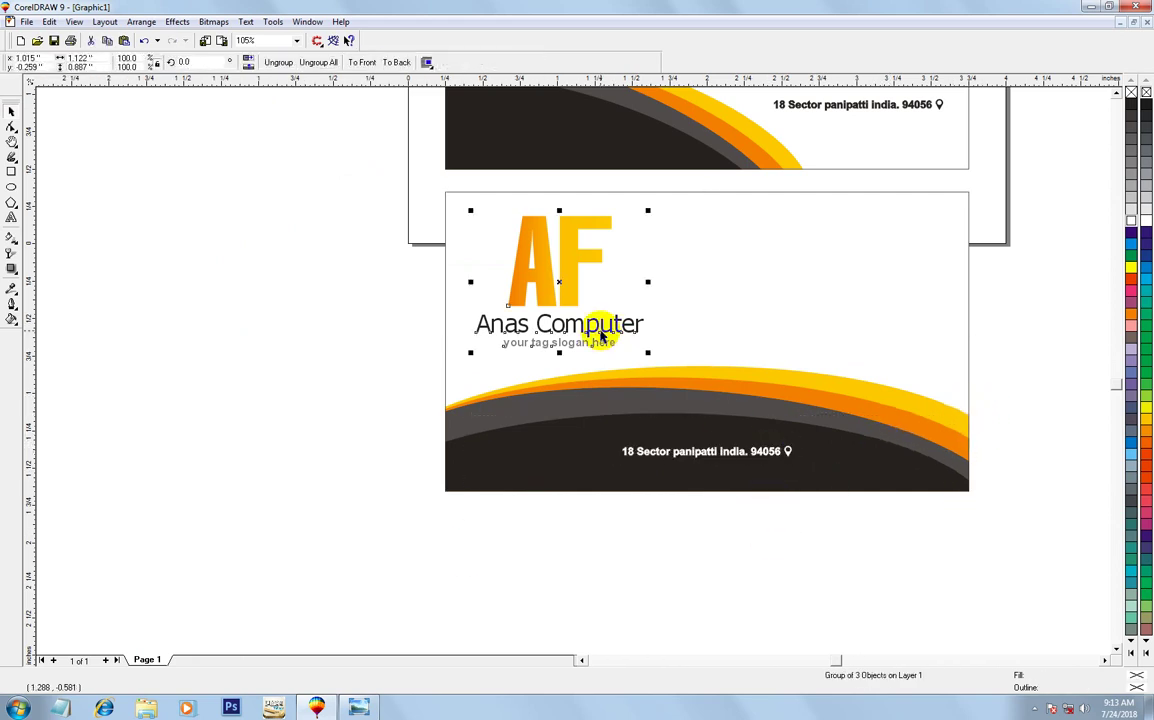
Align the AF logo, name and slogan to the card's horizontal centre.
{"action": "left_click", "coordinate": [286, 336]}
{"action": "left_click_drag", "start_coordinate": [327, 366], "coordinate": [741, 204]}
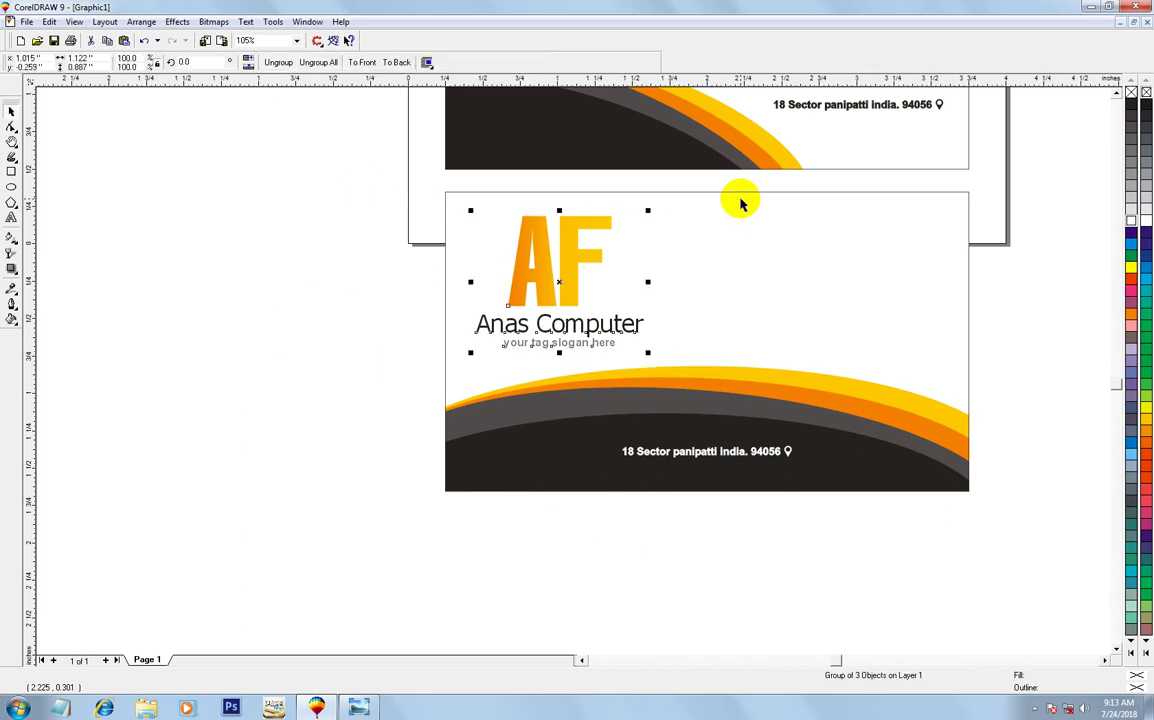
{"action": "left_click", "coordinate": [767, 305], "text": "shift"}
{"action": "key", "text": "c"}
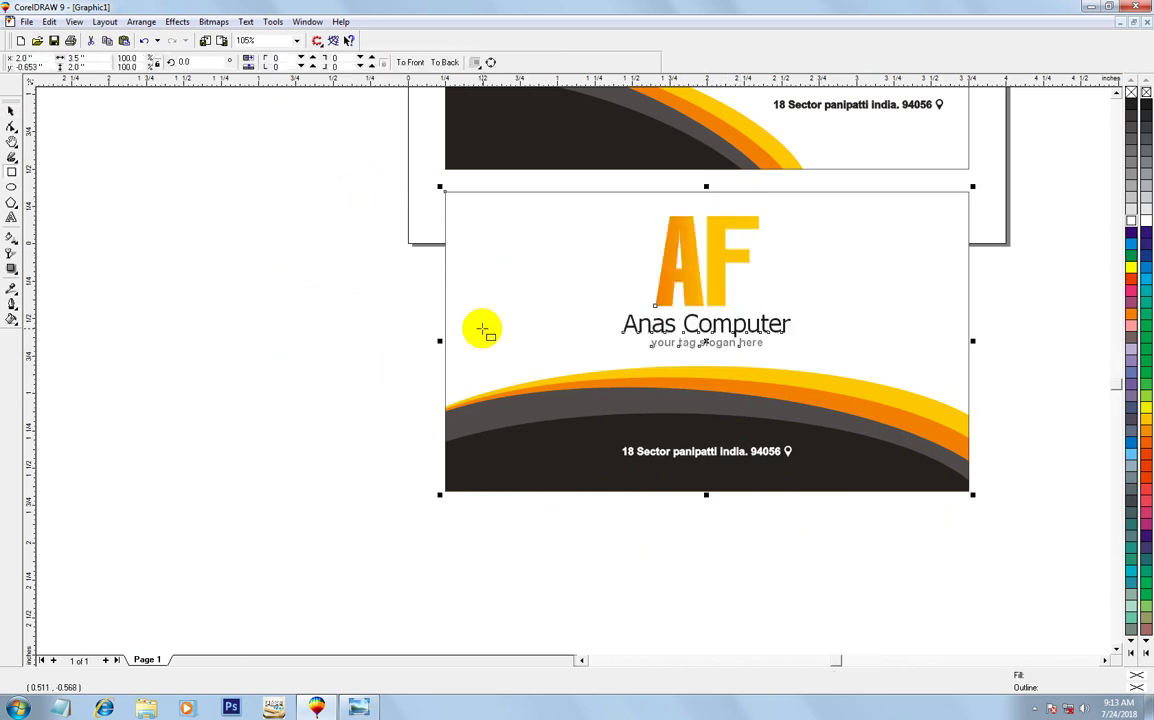
{"action": "left_click", "coordinate": [12, 111]}
Zoom in on the back card, shift the logo group left, and recenter it horizontally.
{"action": "left_click", "coordinate": [128, 232]}
{"action": "left_click", "coordinate": [688, 300]}
{"action": "left_click", "coordinate": [482, 275], "text": "shift"}
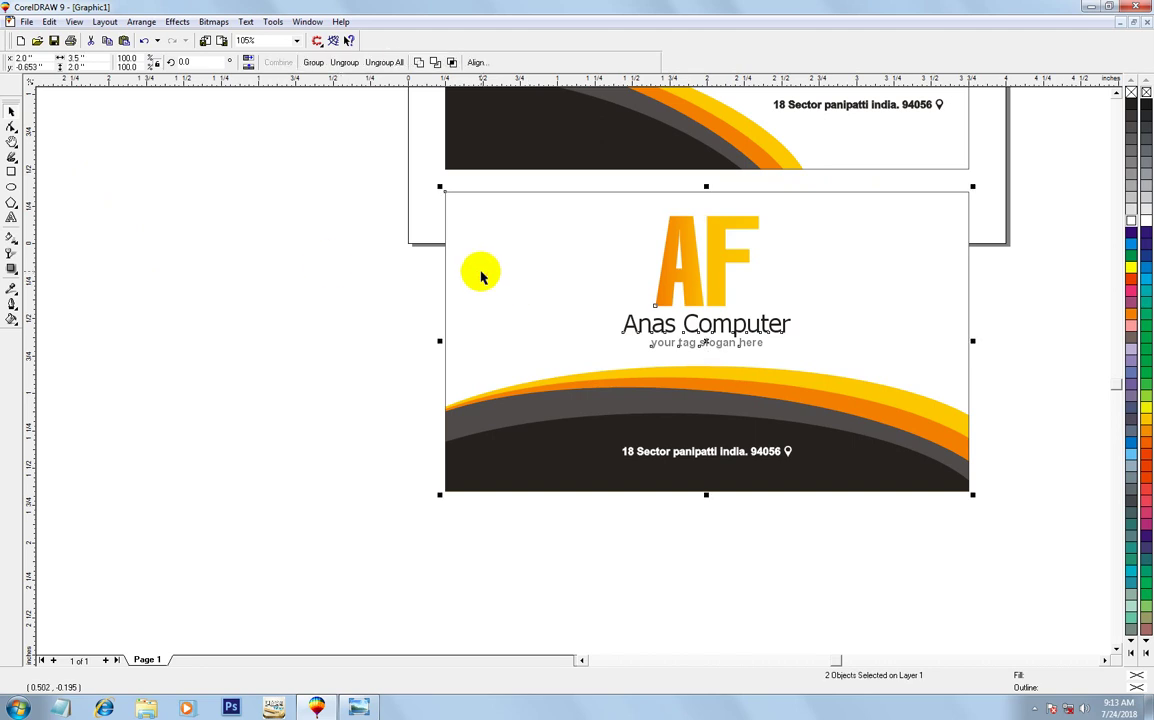
{"action": "key", "text": "Escape"}
{"action": "left_click", "coordinate": [533, 270]}
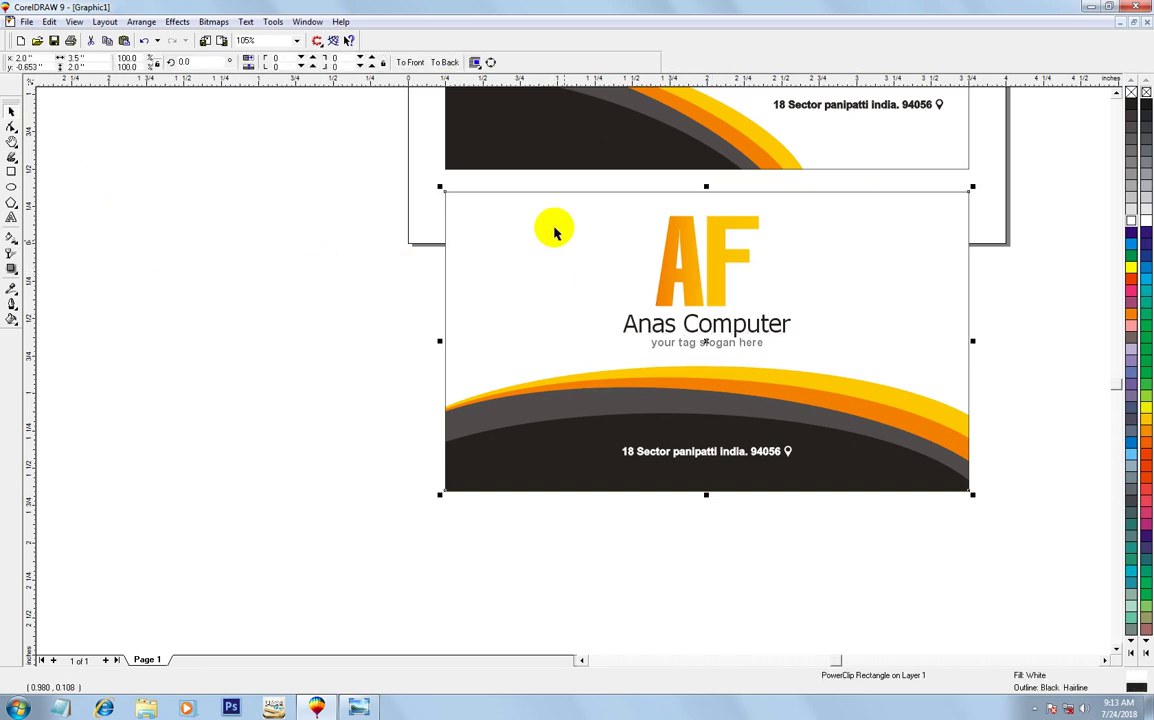
{"action": "left_click_drag", "start_coordinate": [385, 170], "coordinate": [993, 570]}
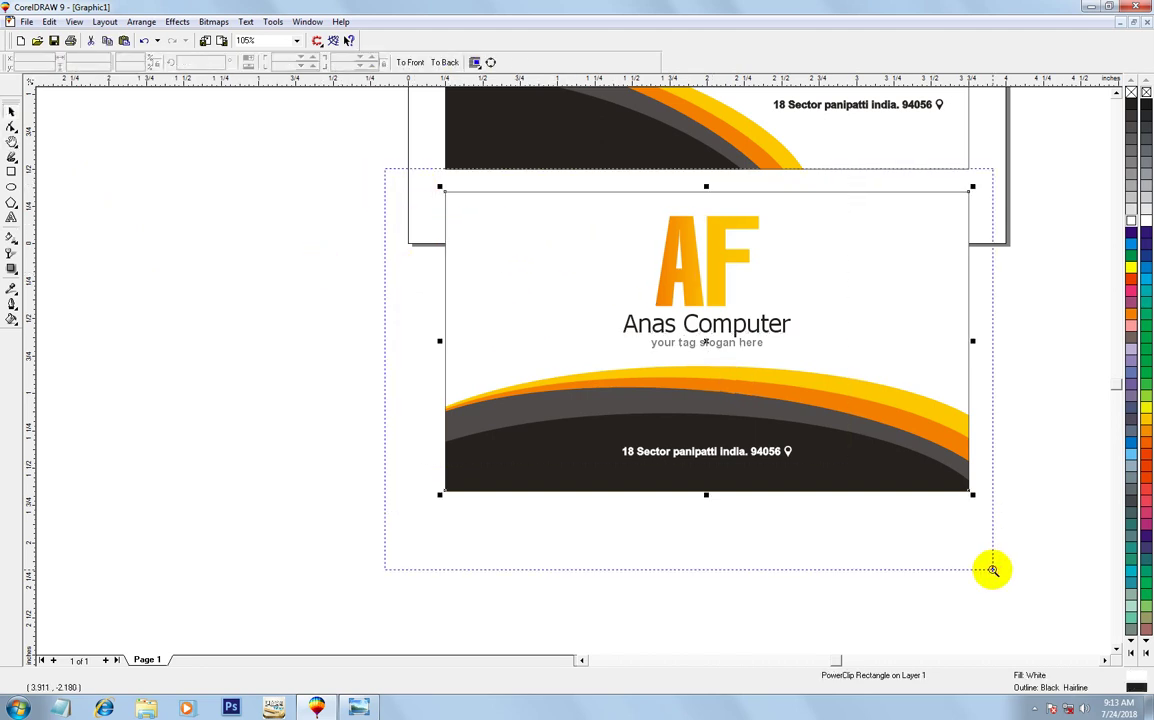
{"action": "left_click", "coordinate": [11, 111]}
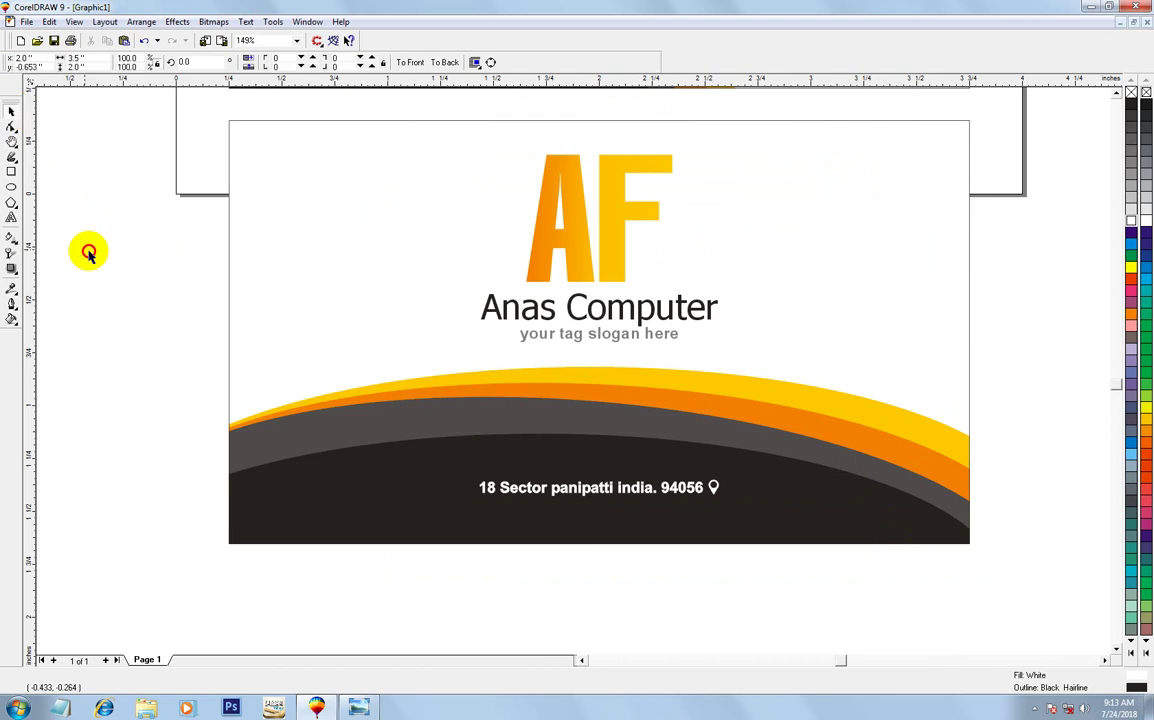
{"action": "left_click_drag", "start_coordinate": [476, 257], "coordinate": [275, 257]}
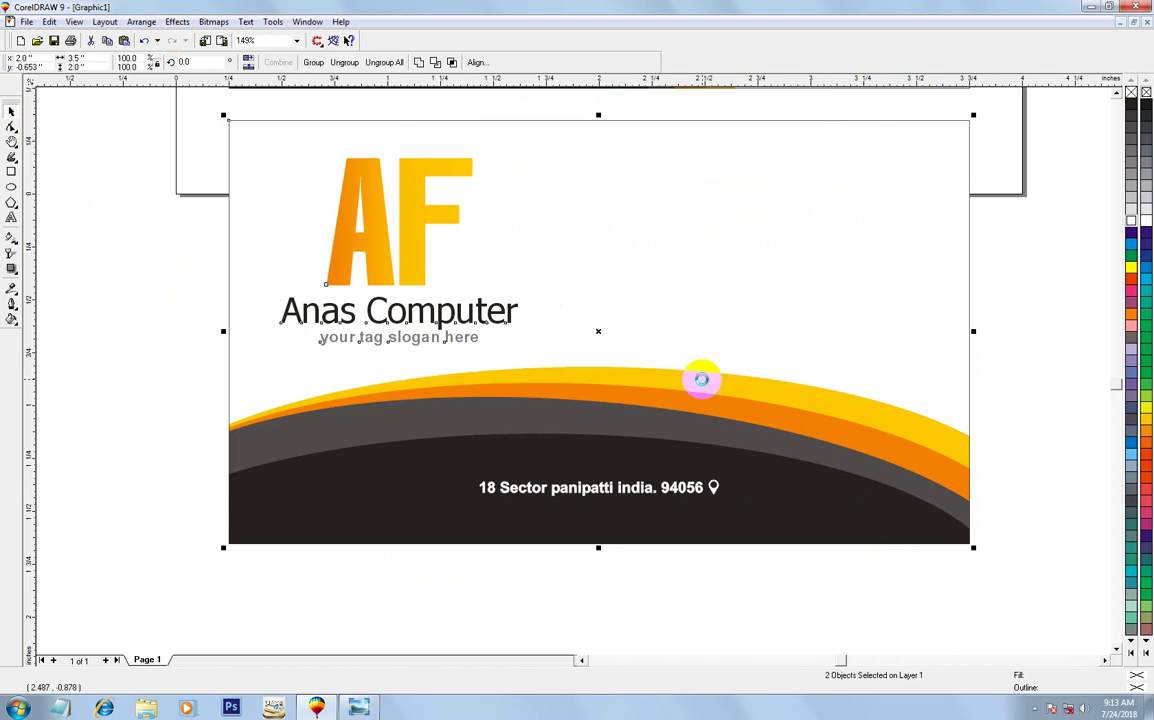
{"action": "key", "text": "c"}
{"action": "left_click", "coordinate": [120, 350]}
Select both cards, delete and undo, then zoom to frame the front and back cards together.
{"action": "scroll", "coordinate": [618, 219], "scroll_direction": "down", "scroll_amount": 2}
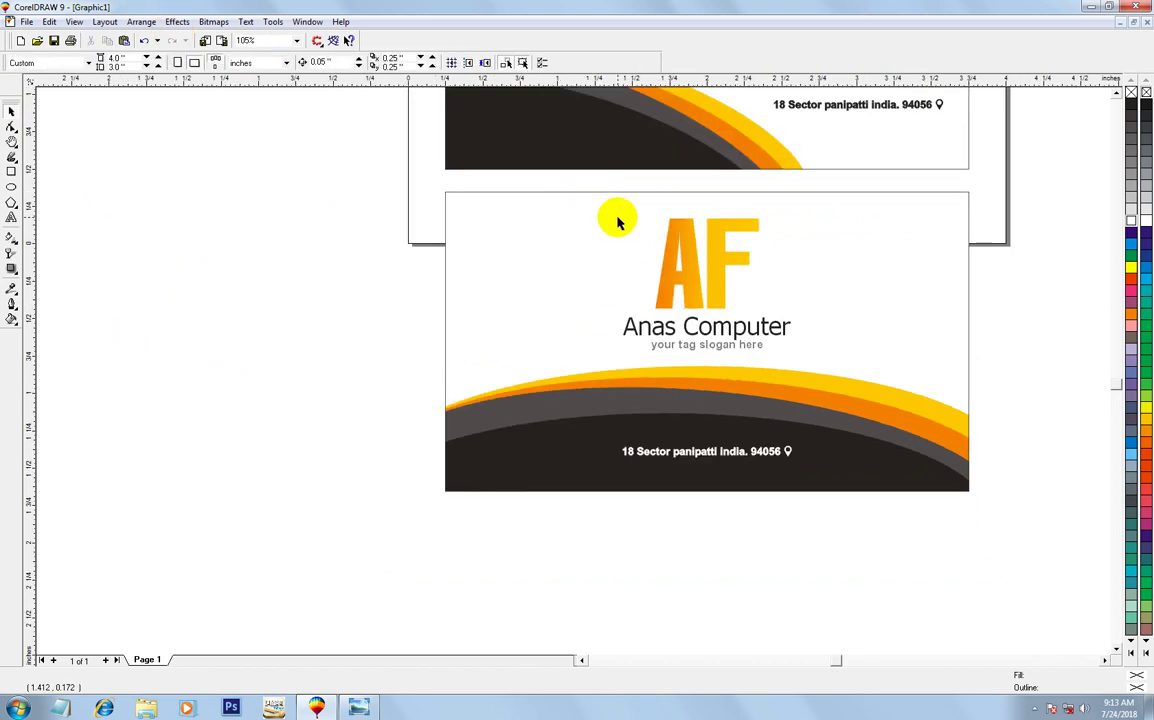
{"action": "scroll", "coordinate": [580, 265], "scroll_direction": "down", "scroll_amount": 4}
{"action": "scroll", "coordinate": [650, 440], "scroll_direction": "up", "scroll_amount": 4}
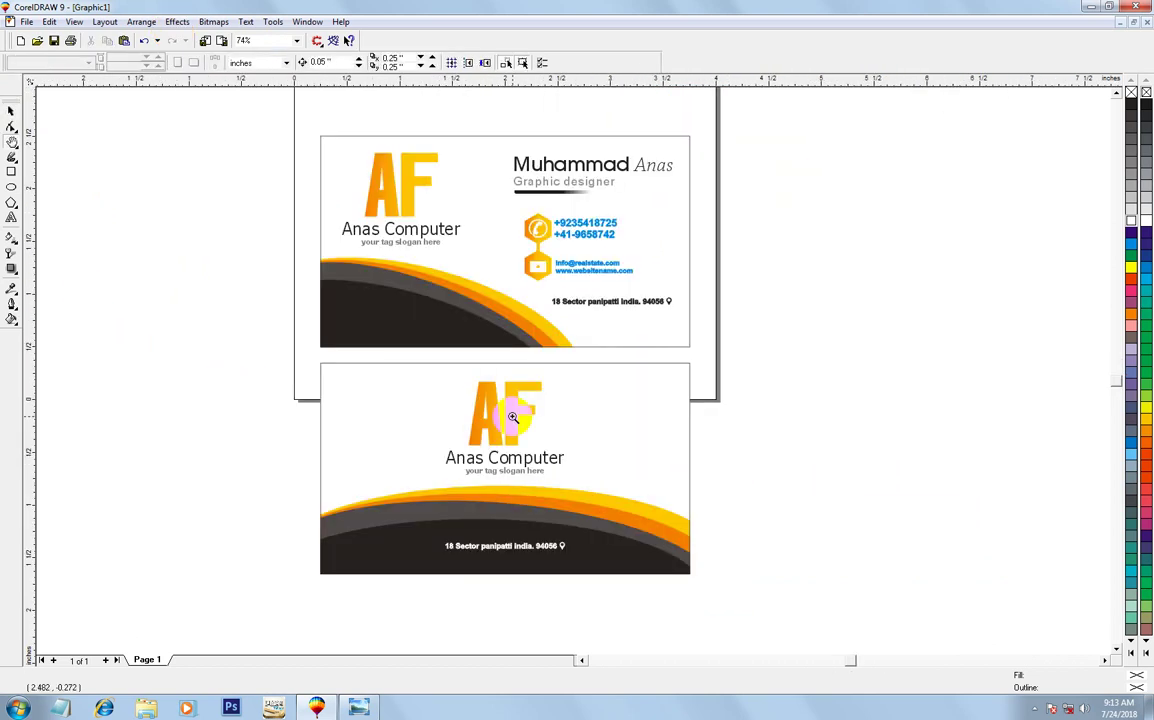
{"action": "left_click", "coordinate": [11, 111]}
{"action": "left_click_drag", "start_coordinate": [276, 116], "coordinate": [698, 591]}
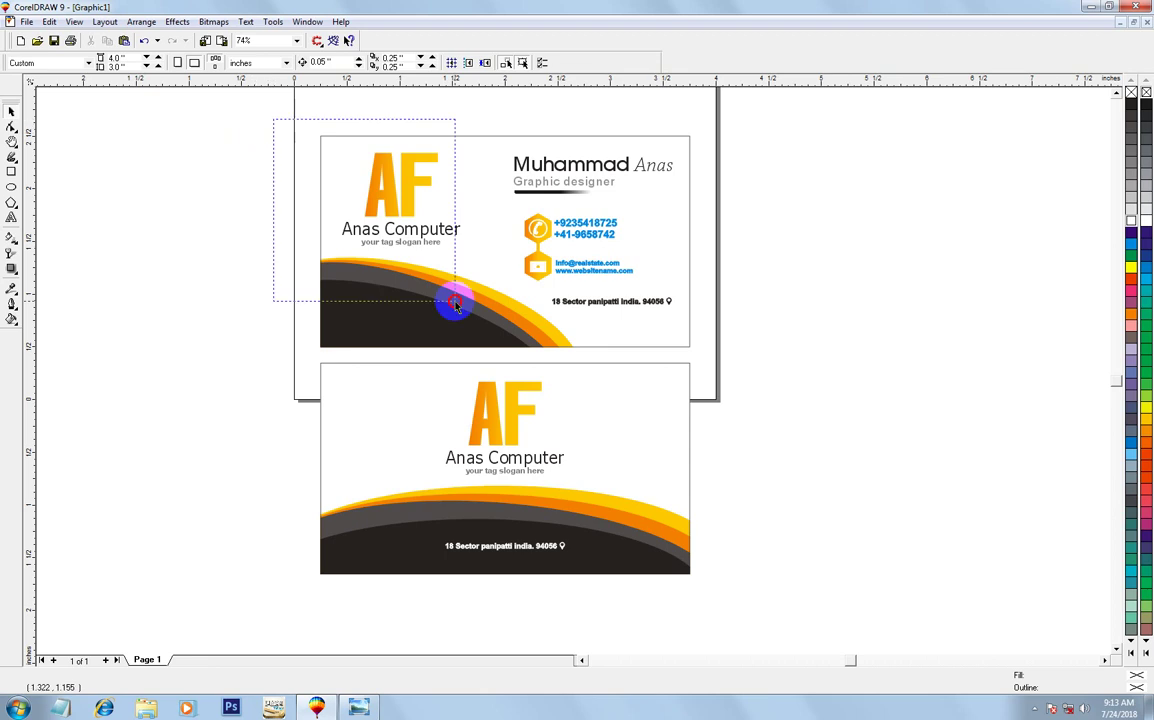
{"action": "key", "text": "Delete"}
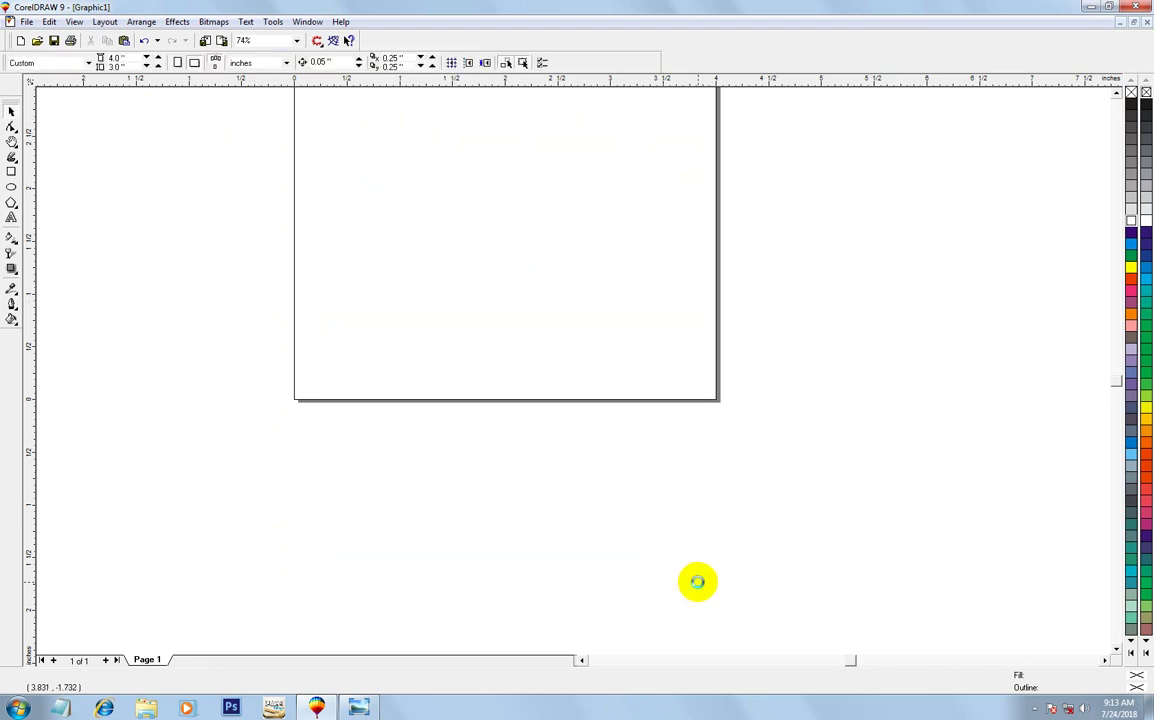
{"action": "key", "text": "ctrl+z"}
{"action": "scroll", "coordinate": [600, 500], "scroll_direction": "down", "scroll_amount": 1}
{"action": "scroll", "coordinate": [522, 295], "scroll_direction": "down", "scroll_amount": 4}
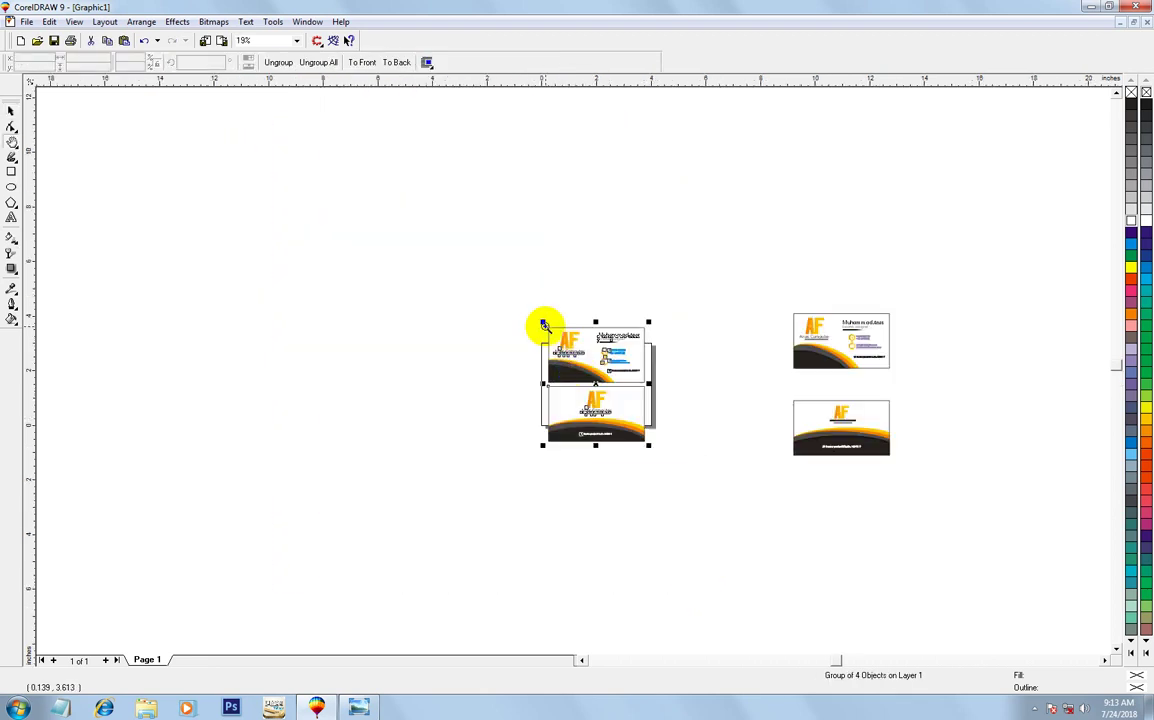
{"action": "left_click_drag", "start_coordinate": [545, 325], "coordinate": [649, 443]}
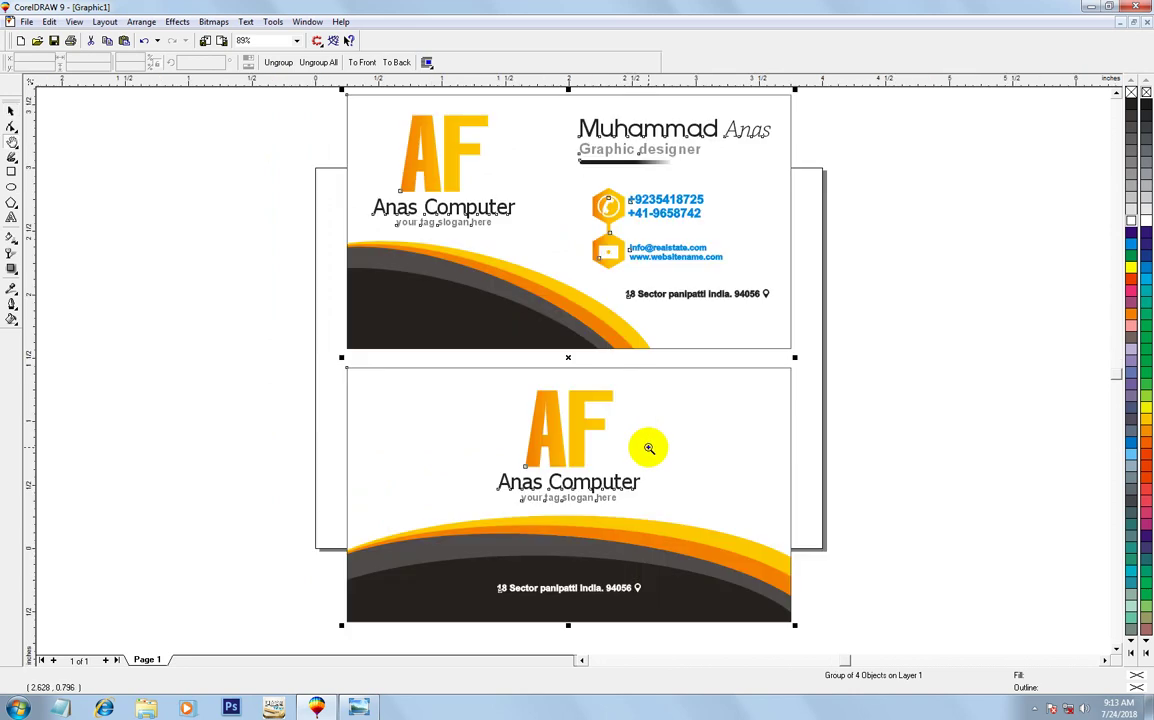
Show the front and back cards in Full-Screen Preview (F9).
{"action": "key", "text": "F9"}
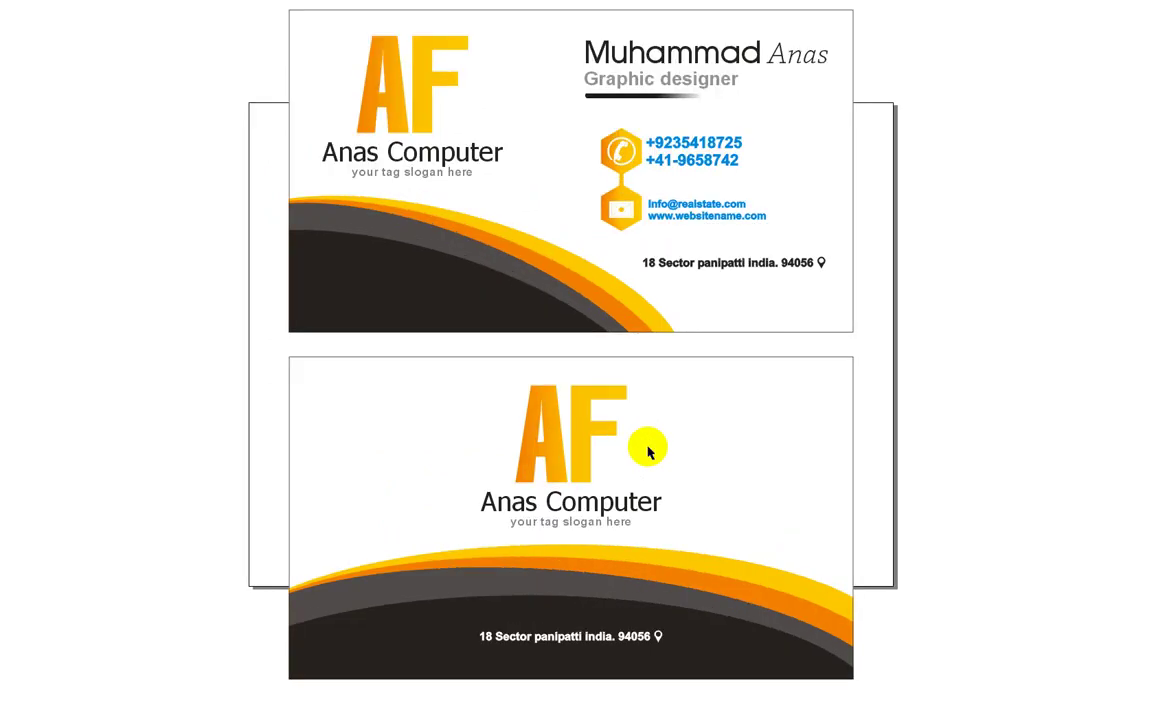